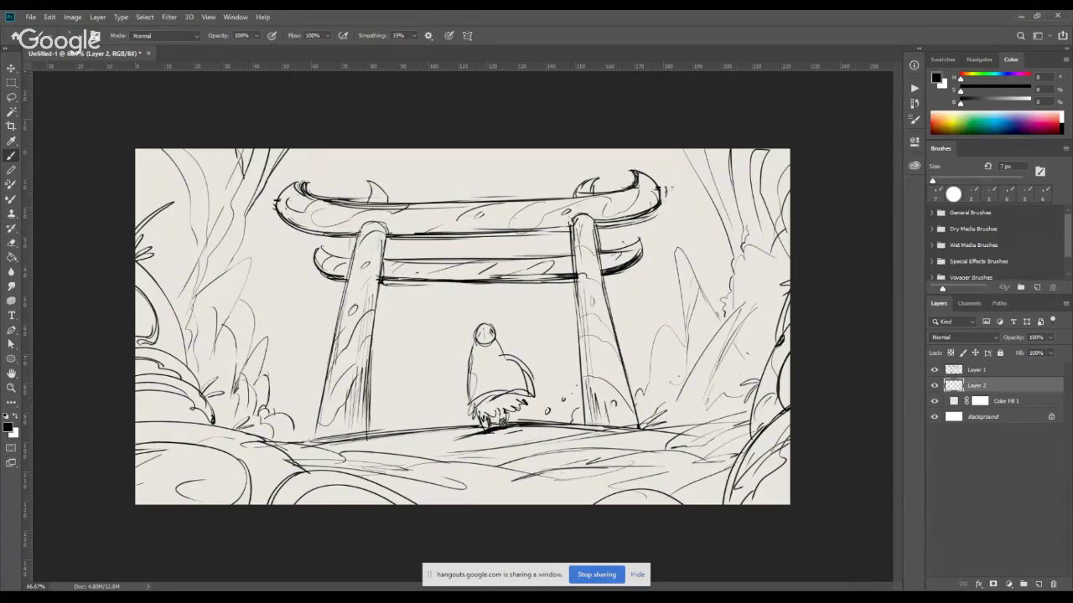
# Sketch extra foliage, bush outlines and trunk lines into the forest on both sides of the gate on Layer 2.
pyautogui.moveTo(734, 256)
pyautogui.mouseDown()
pyautogui.moveTo(680, 311)
pyautogui.moveTo(635, 387)
pyautogui.mouseUp()
pyautogui.moveTo(270, 397); pyautogui.dragTo(288, 414)
pyautogui.moveTo(708, 165)
pyautogui.mouseDown()
pyautogui.moveTo(701, 193)
pyautogui.moveTo(718, 190)
pyautogui.moveTo(726, 159)
pyautogui.moveTo(732, 226)
pyautogui.mouseUp()
pyautogui.moveTo(219, 149); pyautogui.dragTo(222, 186)
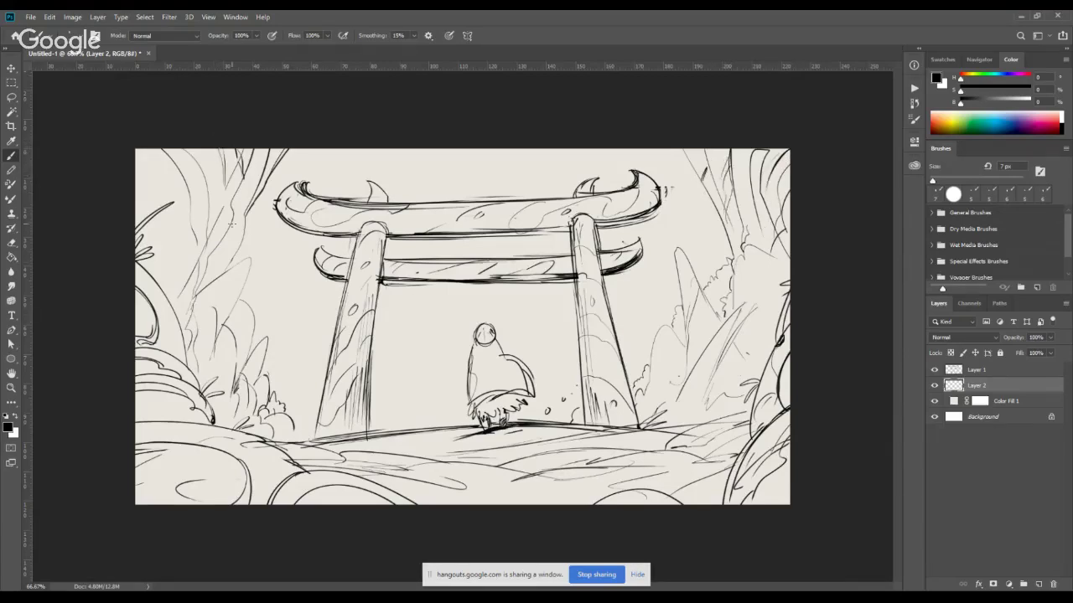
pyautogui.moveTo(231, 228); pyautogui.dragTo(223, 267)
# Create a new layer beneath Layer 2 and sketch background foliage and a long slanted trunk line behind the gate's left pillar.
pyautogui.keyDown('ctrl'); pyautogui.click(1039, 584); pyautogui.keyUp('ctrl')
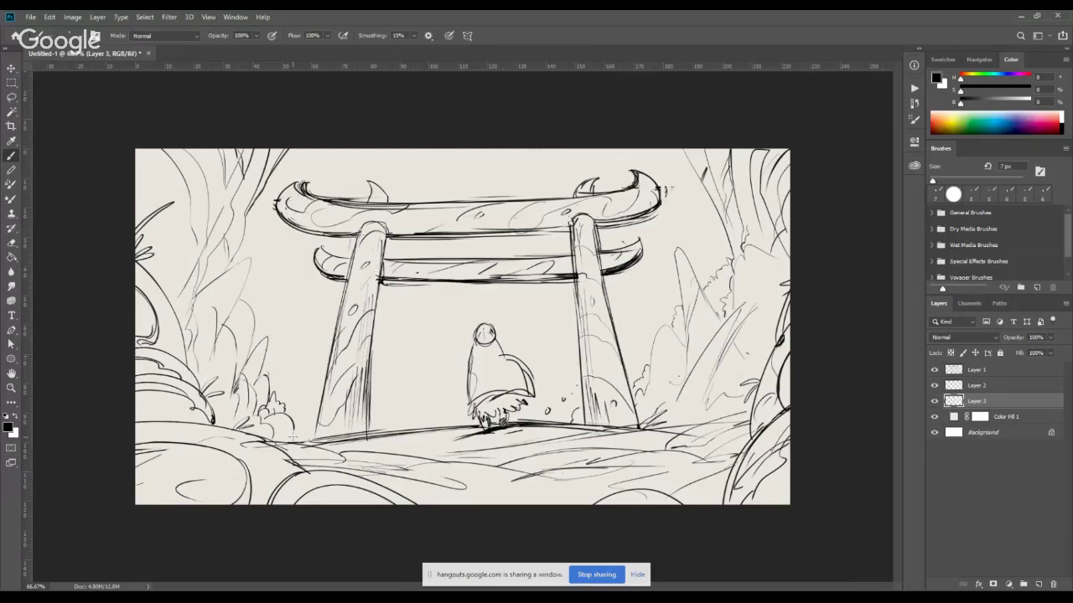
pyautogui.moveTo(273, 418); pyautogui.dragTo(280, 424)
pyautogui.moveTo(278, 372); pyautogui.dragTo(388, 110)
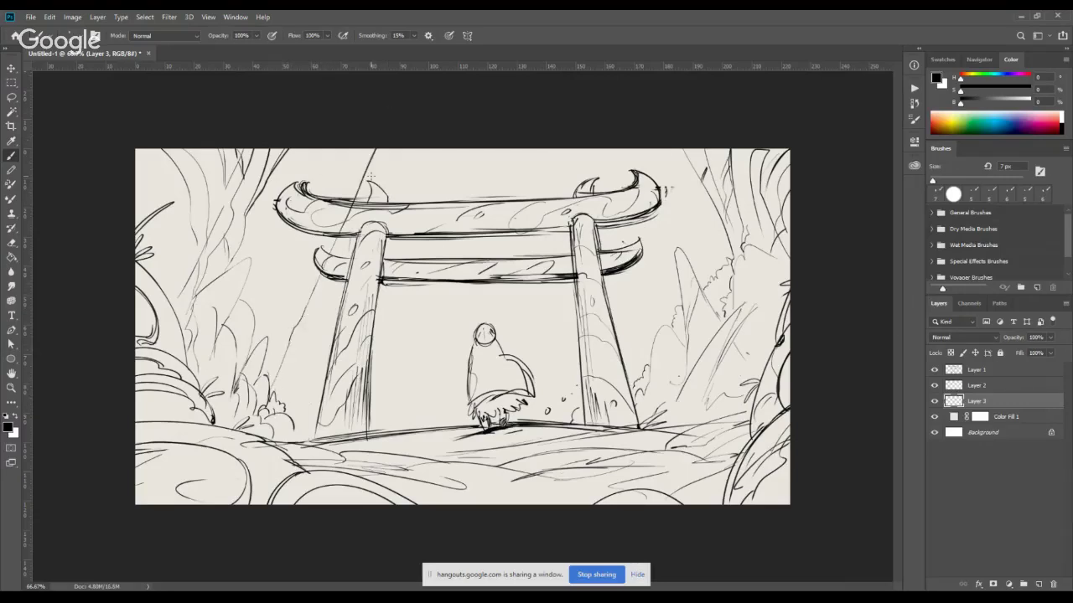
pyautogui.moveTo(330, 280)
pyautogui.mouseDown()
pyautogui.moveTo(302, 340)
pyautogui.moveTo(292, 416)
pyautogui.mouseUp()
pyautogui.moveTo(306, 303); pyautogui.dragTo(298, 393)
pyautogui.moveTo(310, 355); pyautogui.dragTo(299, 427)
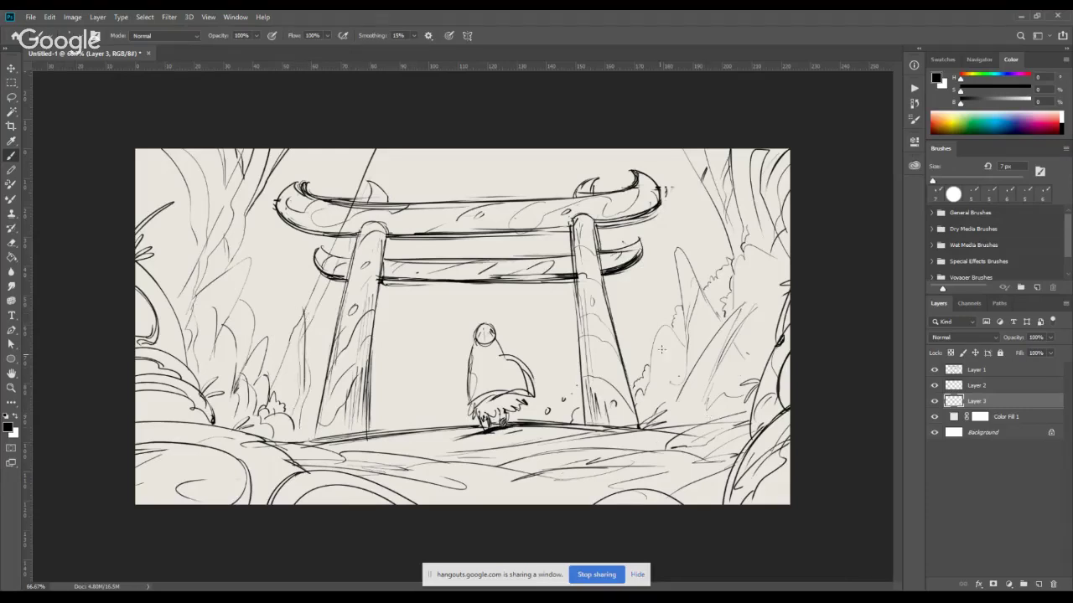
# Erase the long slanted line that crosses the gate's beams and left pillar.
pyautogui.press('e')
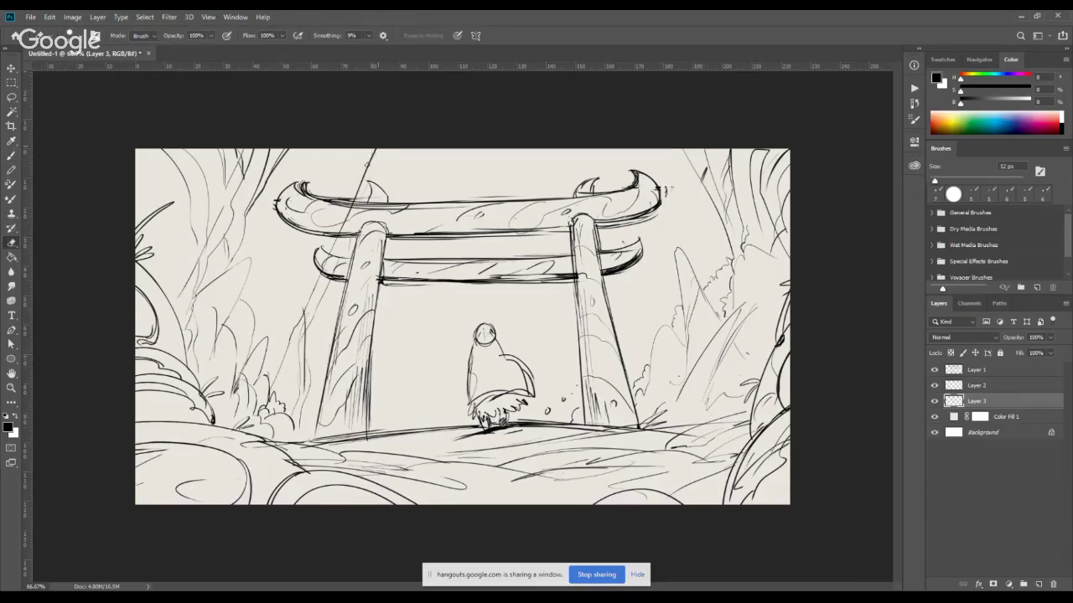
pyautogui.moveTo(377, 153); pyautogui.dragTo(319, 285)
pyautogui.moveTo(343, 241)
pyautogui.mouseDown()
pyautogui.moveTo(312, 301)
pyautogui.moveTo(308, 347)
pyautogui.mouseUp()
pyautogui.press('b')
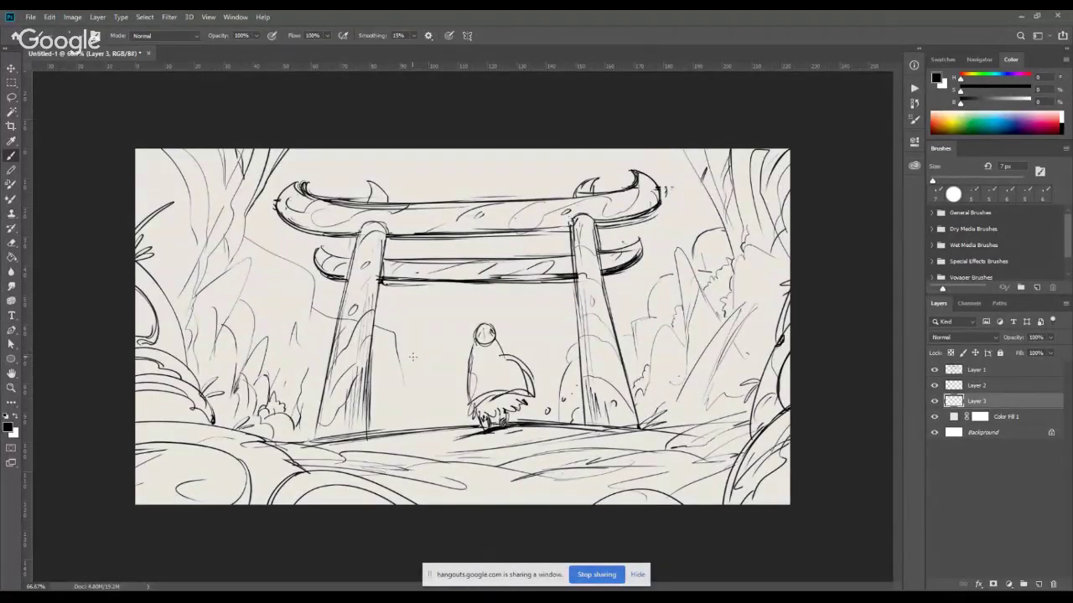
# Sketch distant cliffs and a valley line behind the gate and cloaked figure, rising toward the trees on the right side.
pyautogui.moveTo(312, 299)
pyautogui.mouseDown()
pyautogui.moveTo(371, 319)
pyautogui.moveTo(434, 393)
pyautogui.moveTo(377, 395)
pyautogui.mouseUp()
pyautogui.moveTo(259, 277); pyautogui.dragTo(293, 292)
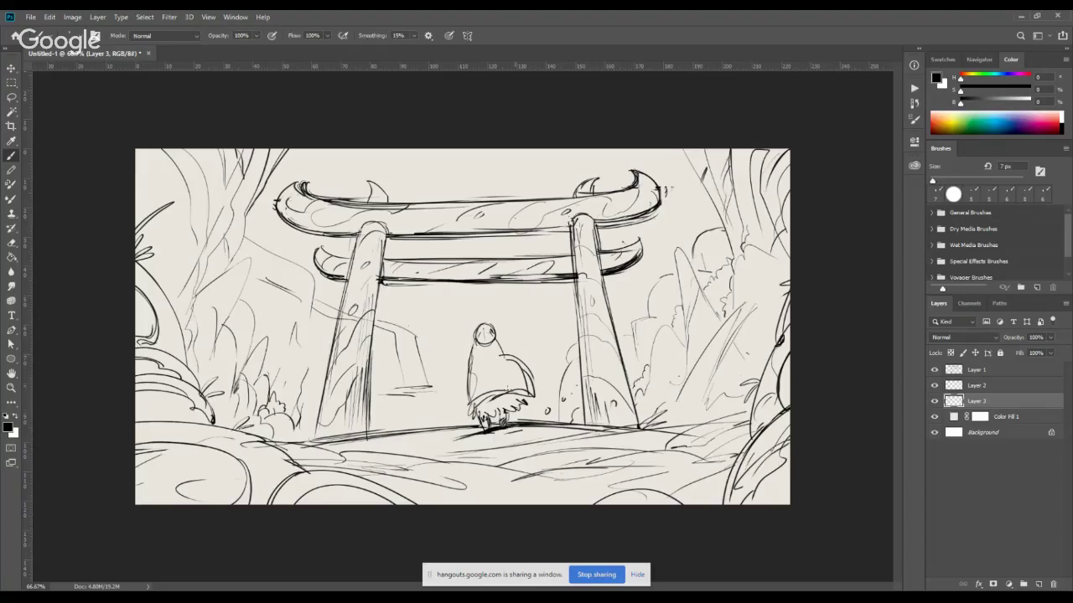
pyautogui.moveTo(419, 358); pyautogui.dragTo(497, 355)
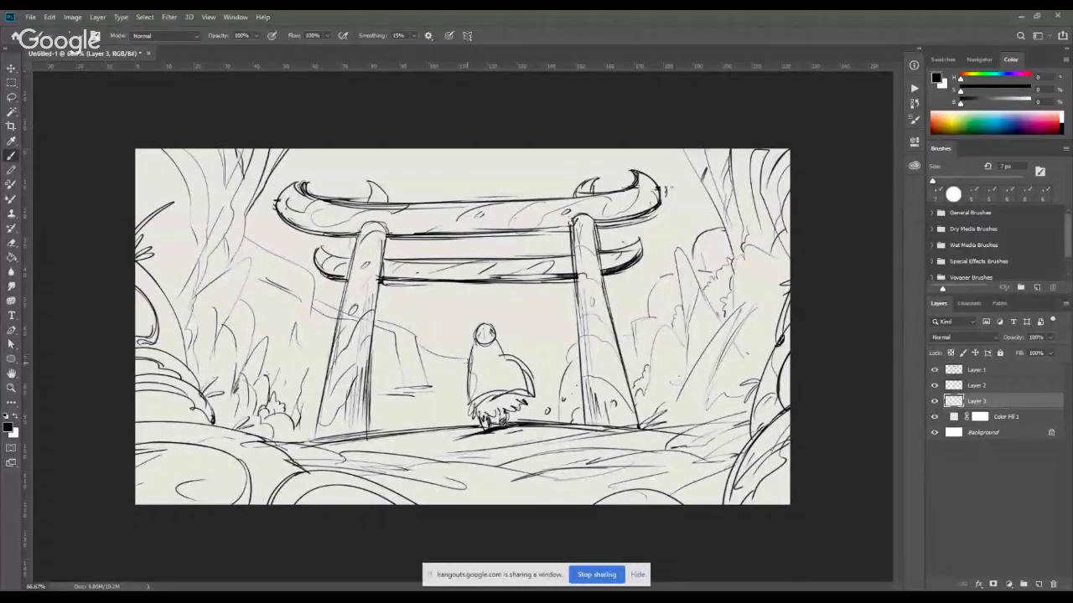
pyautogui.moveTo(424, 362)
pyautogui.mouseDown()
pyautogui.moveTo(583, 333)
pyautogui.moveTo(670, 277)
pyautogui.moveTo(670, 243)
pyautogui.moveTo(703, 204)
pyautogui.moveTo(682, 231)
pyautogui.mouseUp()
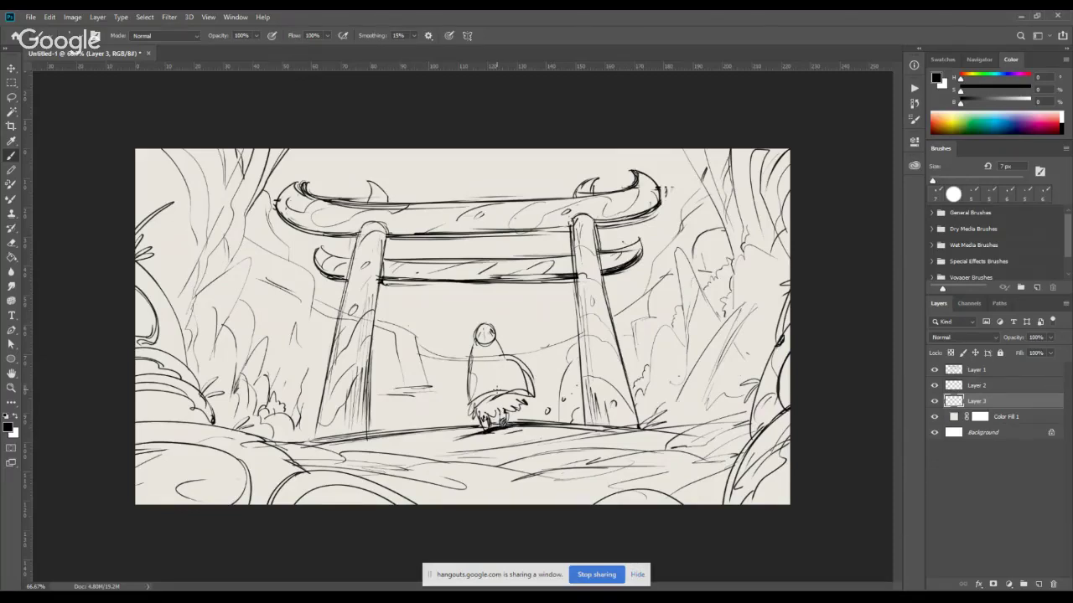
pyautogui.press('e')
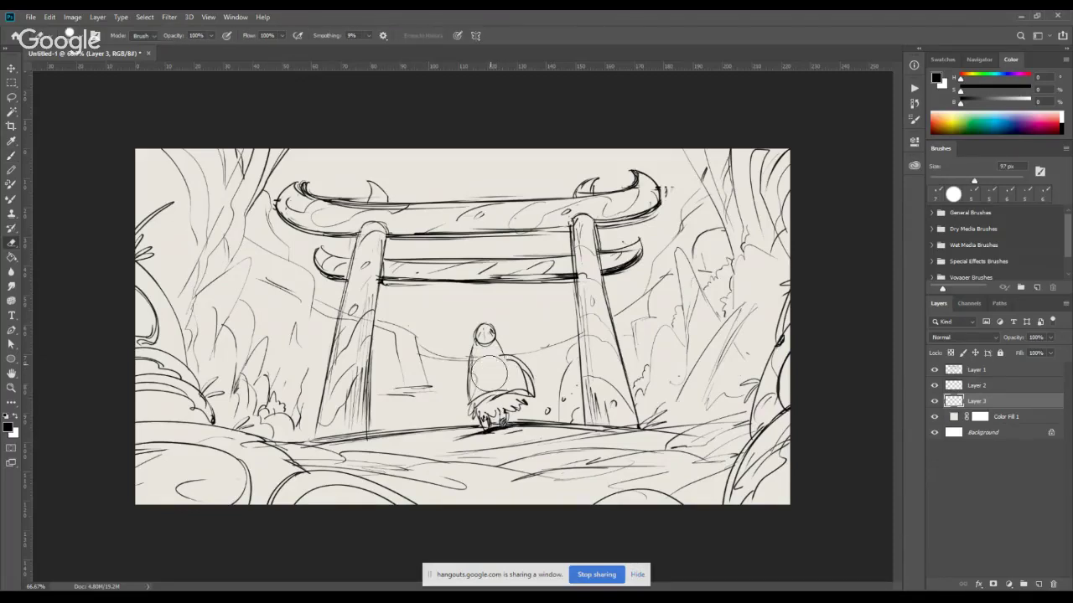
pyautogui.press('b')
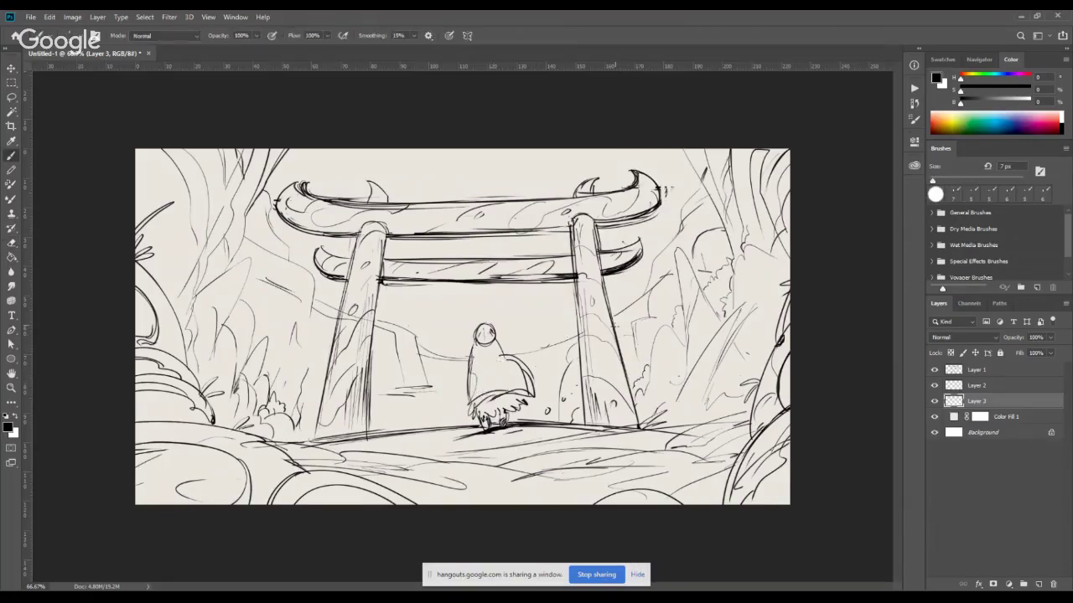
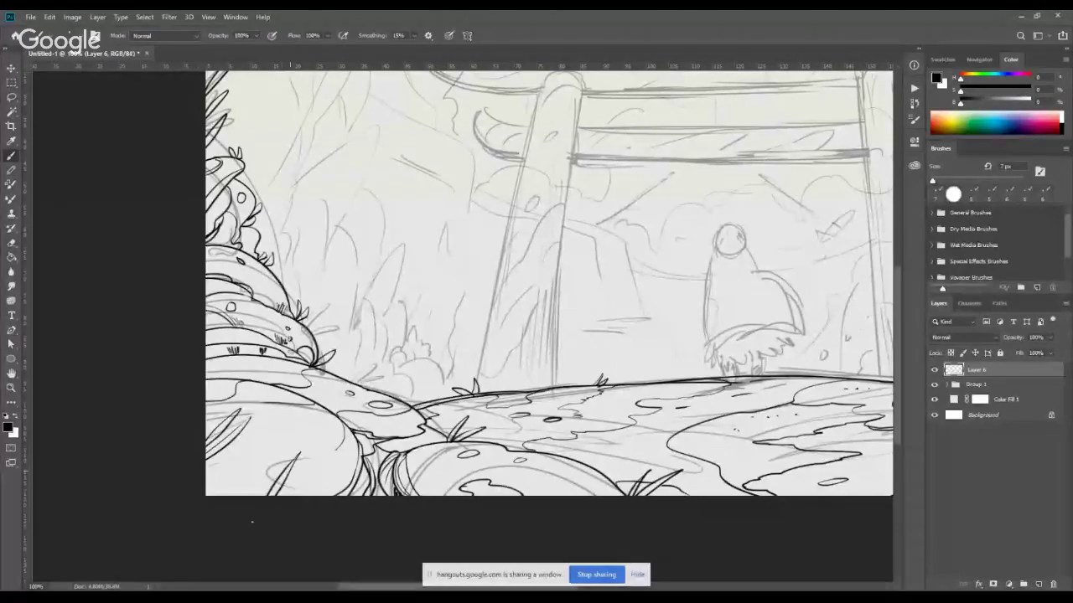
# Ink grass blades on the lower-left boulders, along the foreground edge and on the mossy rock on Layer 6.
pyautogui.moveTo(291, 495); pyautogui.dragTo(331, 464)
pyautogui.moveTo(551, 497); pyautogui.dragTo(573, 480)
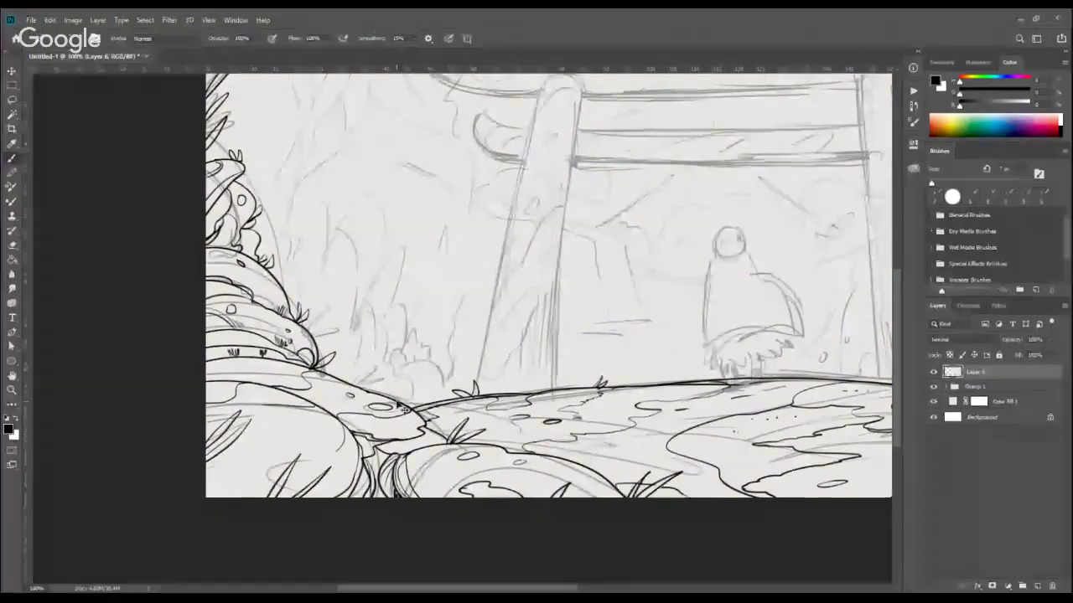
pyautogui.moveTo(398, 400)
pyautogui.mouseDown()
pyautogui.moveTo(403, 375)
pyautogui.moveTo(413, 387)
pyautogui.mouseUp()
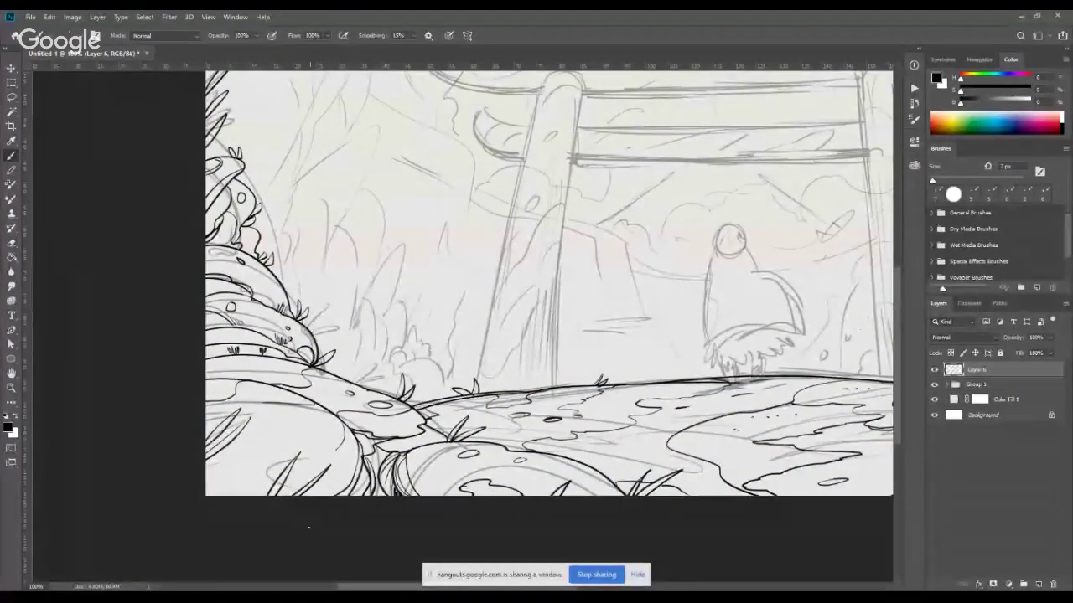
pyautogui.moveTo(283, 424); pyautogui.dragTo(335, 391)
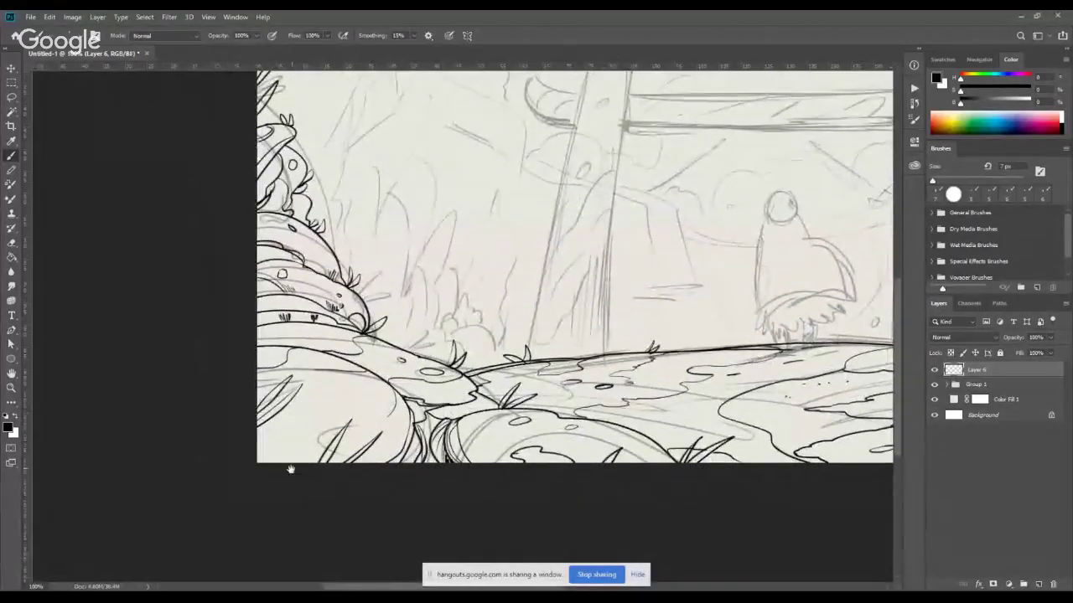
pyautogui.moveTo(281, 465); pyautogui.dragTo(303, 411)
pyautogui.moveTo(287, 464); pyautogui.dragTo(303, 424)
# Ink small grass tufts along the ground line at the bases of both gate pillars.
pyautogui.moveTo(539, 470); pyautogui.dragTo(289, 465)
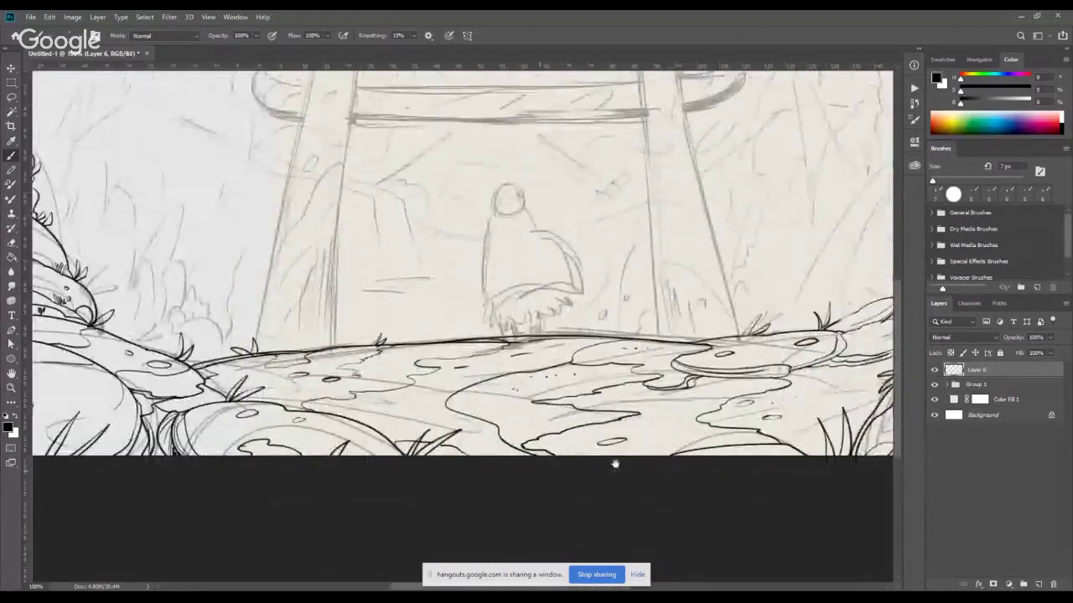
pyautogui.moveTo(687, 473); pyautogui.dragTo(335, 455)
pyautogui.moveTo(394, 347)
pyautogui.mouseDown()
pyautogui.moveTo(447, 366)
pyautogui.moveTo(483, 371)
pyautogui.moveTo(487, 361)
pyautogui.moveTo(430, 380)
pyautogui.moveTo(488, 367)
pyautogui.moveTo(462, 380)
pyautogui.moveTo(502, 409)
pyautogui.mouseUp()
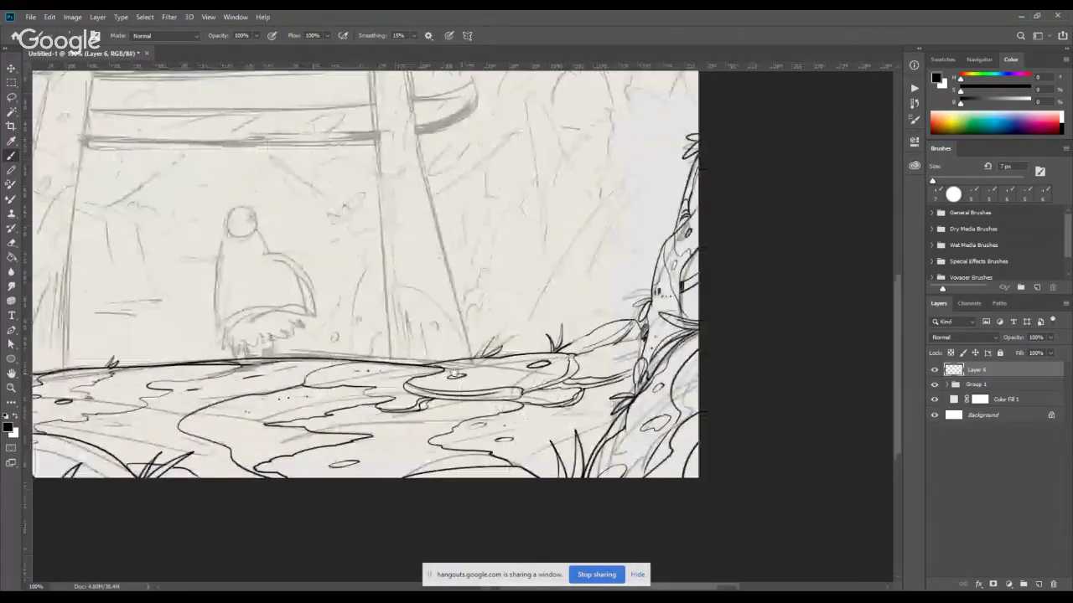
pyautogui.moveTo(444, 362)
pyautogui.mouseDown()
pyautogui.moveTo(459, 341)
pyautogui.moveTo(595, 370)
pyautogui.moveTo(734, 358)
pyautogui.moveTo(743, 344)
pyautogui.mouseUp()
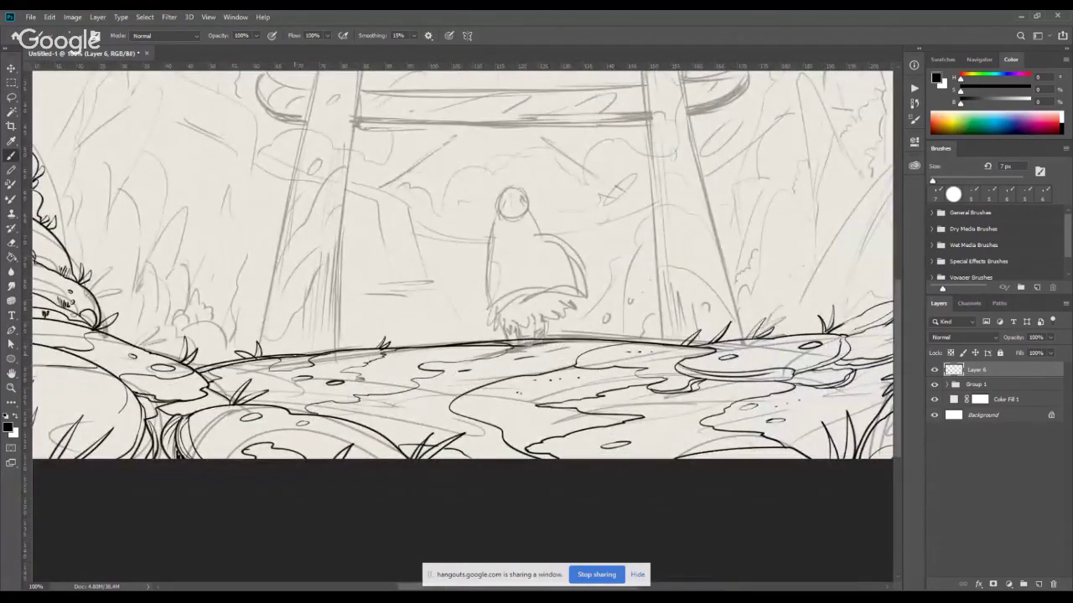
pyautogui.moveTo(295, 357)
pyautogui.mouseDown()
pyautogui.moveTo(312, 337)
pyautogui.moveTo(349, 336)
pyautogui.mouseUp()
pyautogui.moveTo(668, 419); pyautogui.dragTo(591, 431)
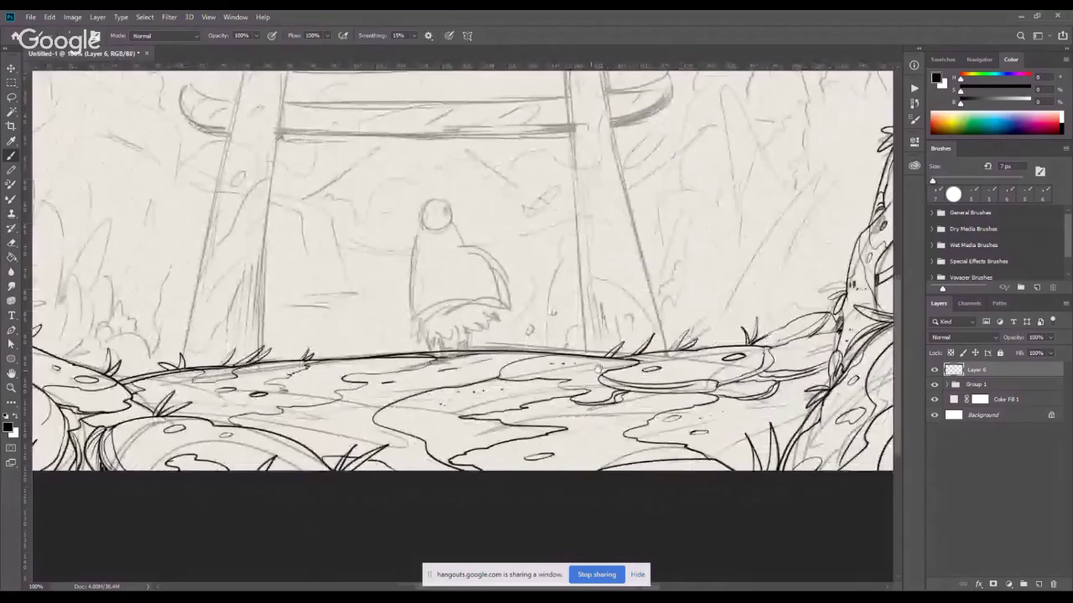
# Ink short curved surface marks on the large boulder in the lower-left foreground.
pyautogui.moveTo(598, 369); pyautogui.dragTo(393, 334)
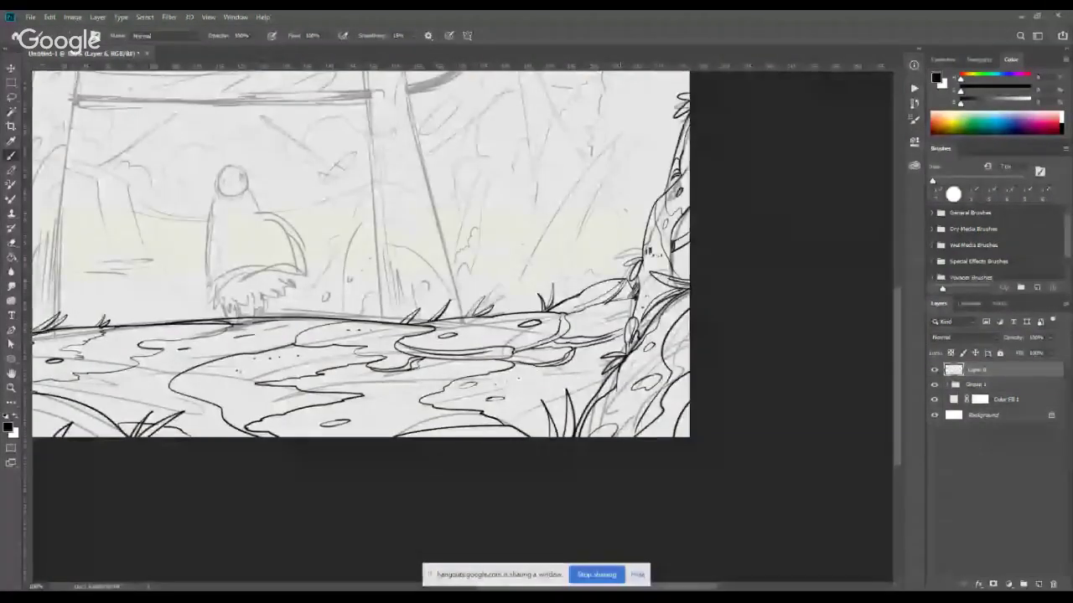
pyautogui.moveTo(407, 397); pyautogui.dragTo(778, 374)
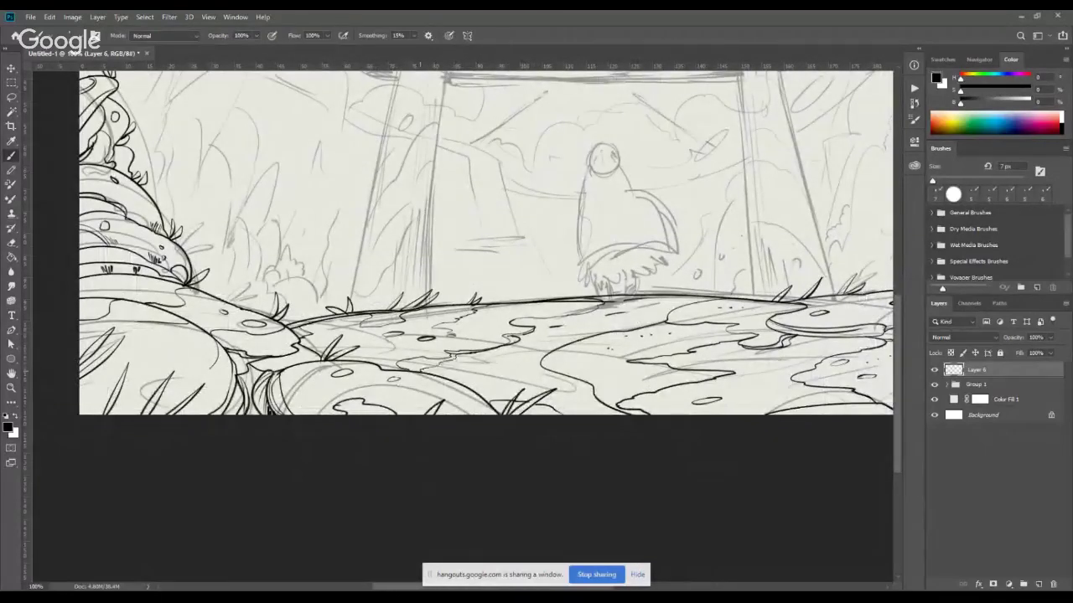
pyautogui.moveTo(540, 354); pyautogui.dragTo(425, 357)
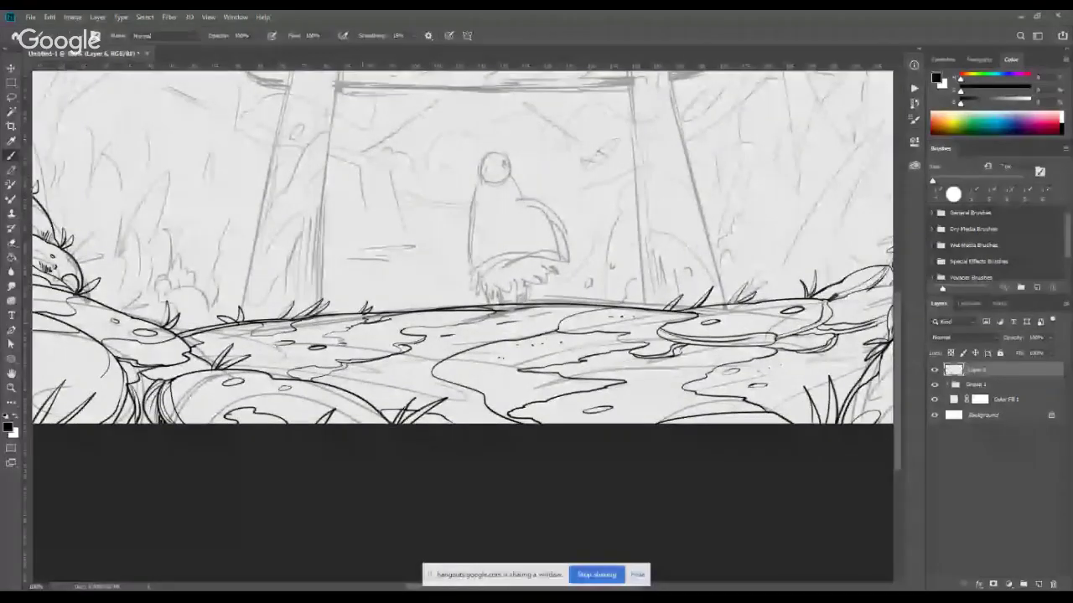
pyautogui.moveTo(579, 422); pyautogui.dragTo(452, 464)
pyautogui.moveTo(774, 252); pyautogui.dragTo(667, 379)
pyautogui.moveTo(235, 401); pyautogui.dragTo(686, 293)
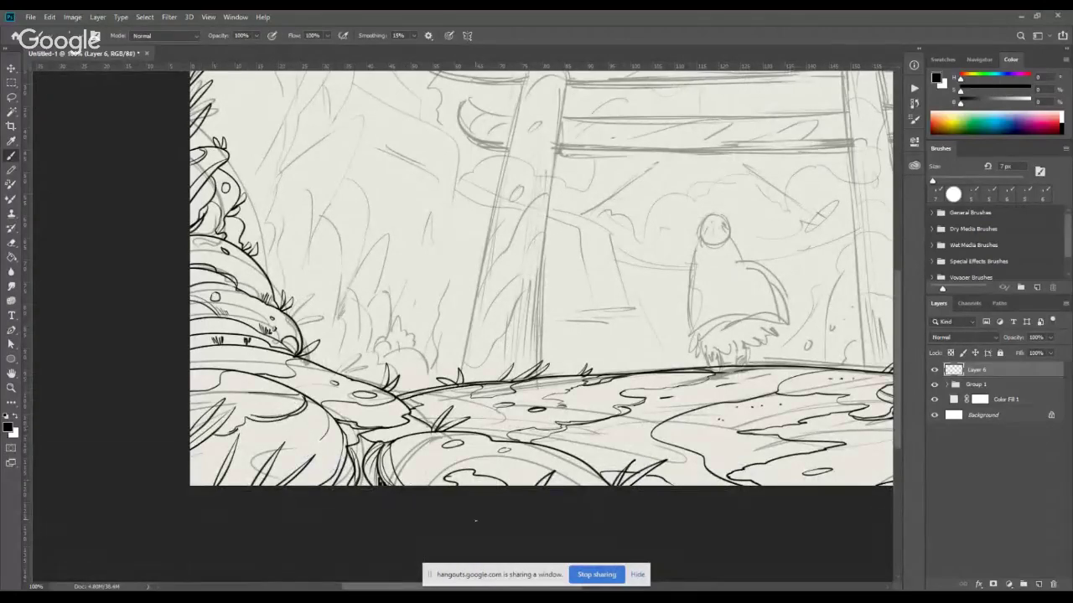
pyautogui.moveTo(310, 425)
pyautogui.mouseDown()
pyautogui.moveTo(302, 442)
pyautogui.moveTo(255, 446)
pyautogui.mouseUp()
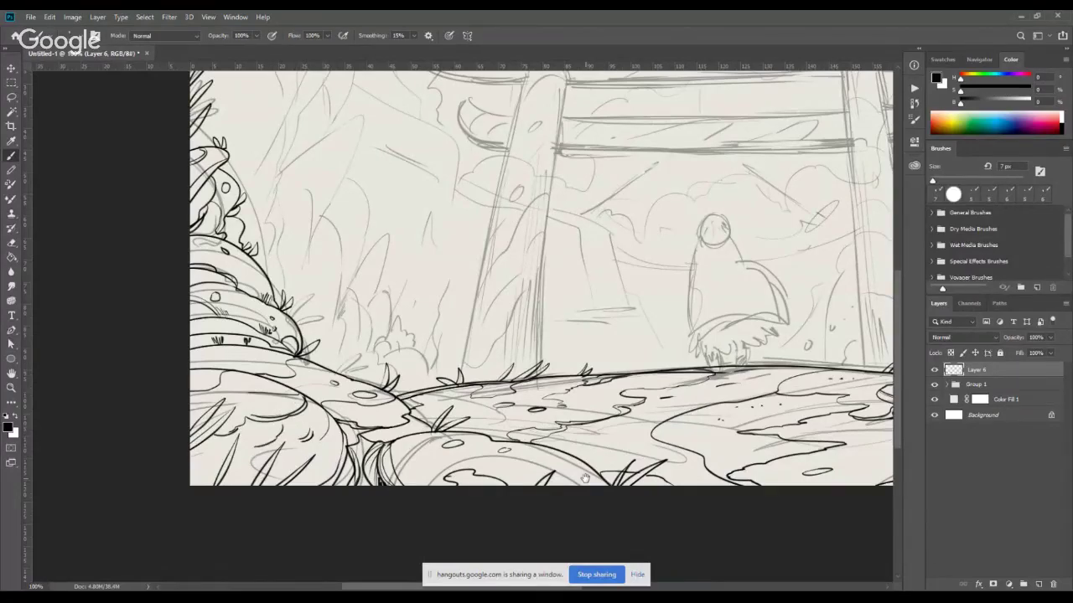
# Ink a small irregular stone shape on the central ground patch and a short contour line on the left foreground rock.
pyautogui.moveTo(585, 477); pyautogui.dragTo(135, 556)
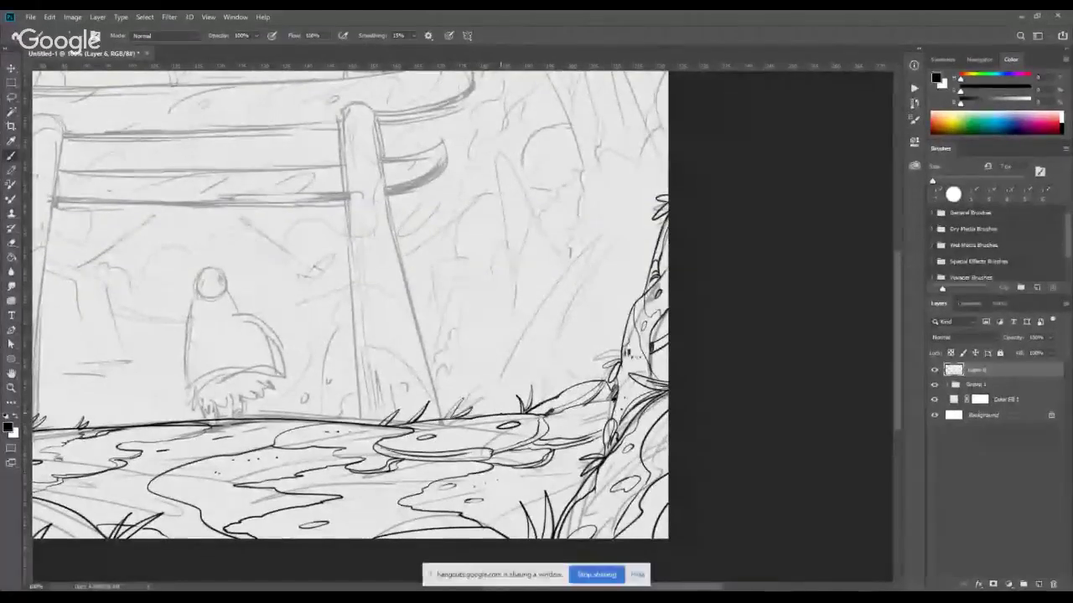
pyautogui.moveTo(503, 411); pyautogui.dragTo(518, 313)
pyautogui.moveTo(473, 403); pyautogui.dragTo(713, 406)
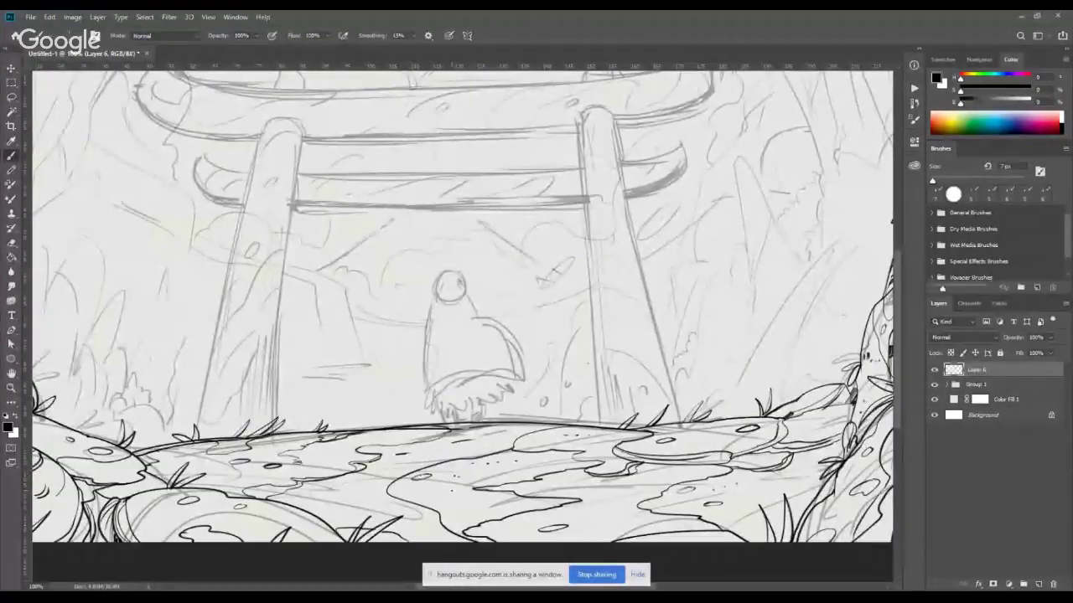
pyautogui.moveTo(451, 499); pyautogui.dragTo(479, 490)
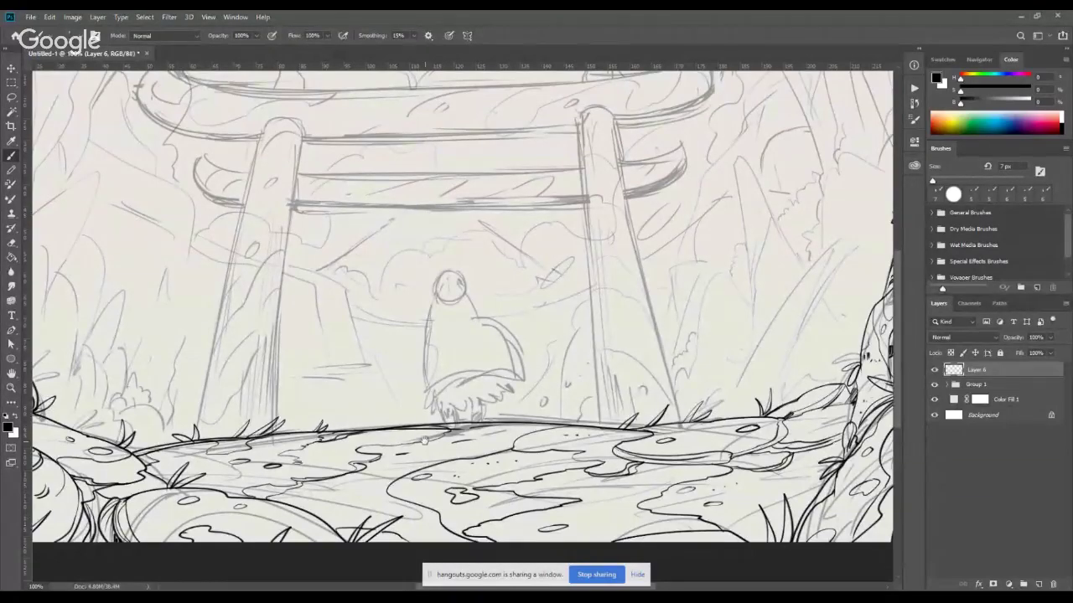
pyautogui.moveTo(424, 440); pyautogui.dragTo(592, 429)
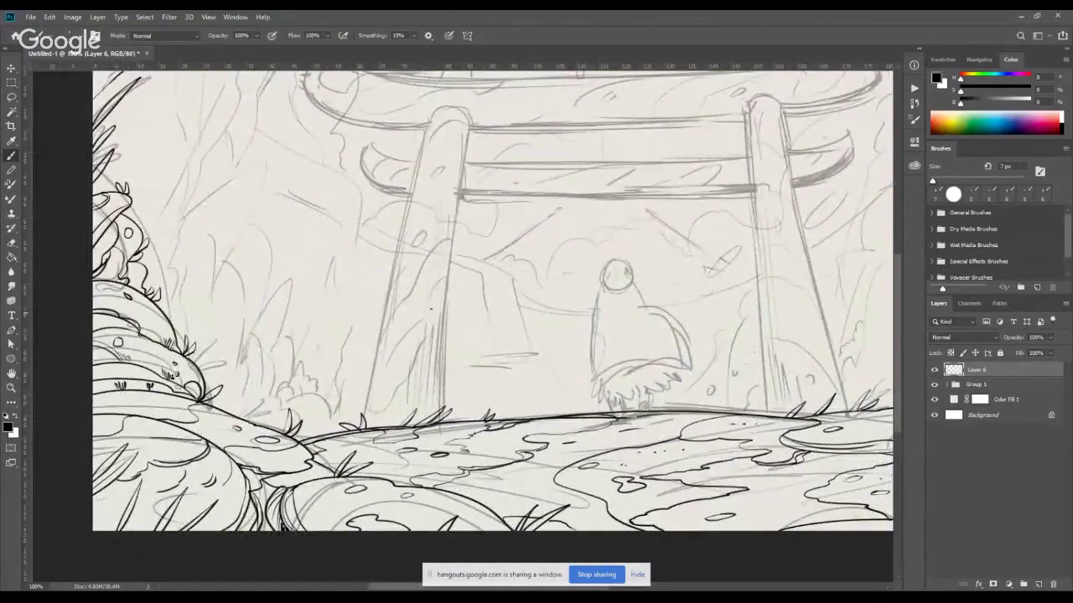
pyautogui.moveTo(593, 339); pyautogui.dragTo(617, 363)
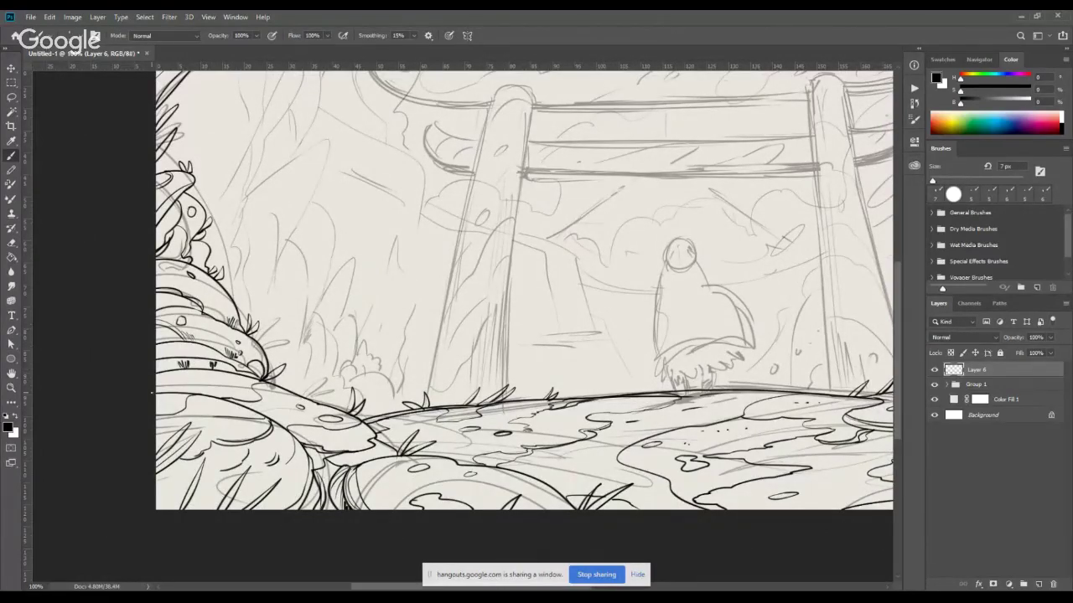
pyautogui.moveTo(153, 390)
pyautogui.mouseDown()
pyautogui.moveTo(223, 375)
pyautogui.moveTo(171, 384)
pyautogui.mouseUp()
pyautogui.moveTo(549, 379); pyautogui.dragTo(435, 418)
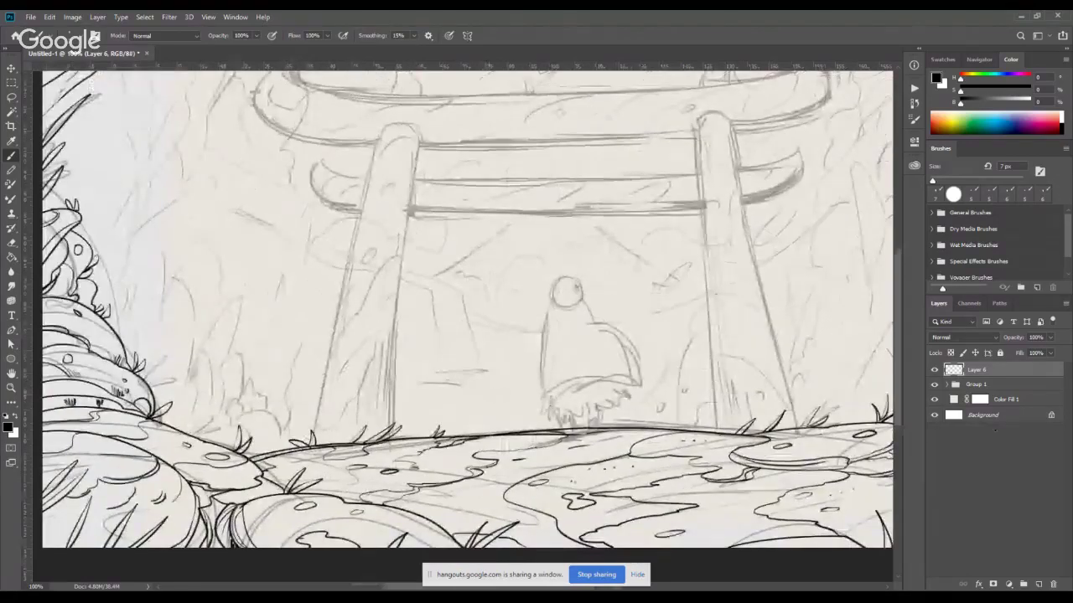
# Create a new layer above Layer 6 and ink both long side edges of the gate's left pillar.
pyautogui.click(1038, 584)
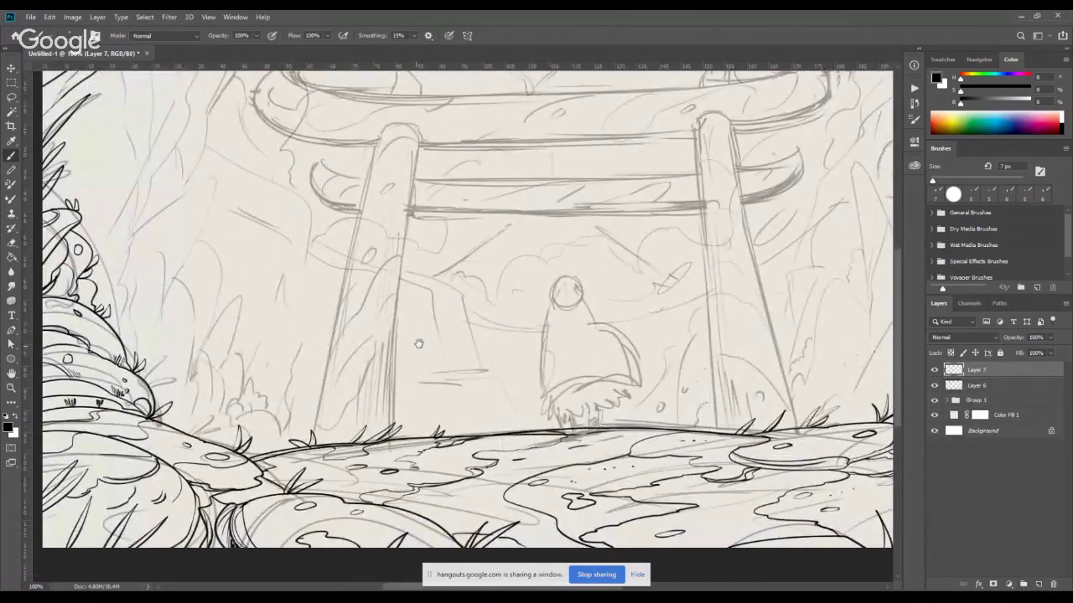
pyautogui.moveTo(444, 356); pyautogui.dragTo(507, 434)
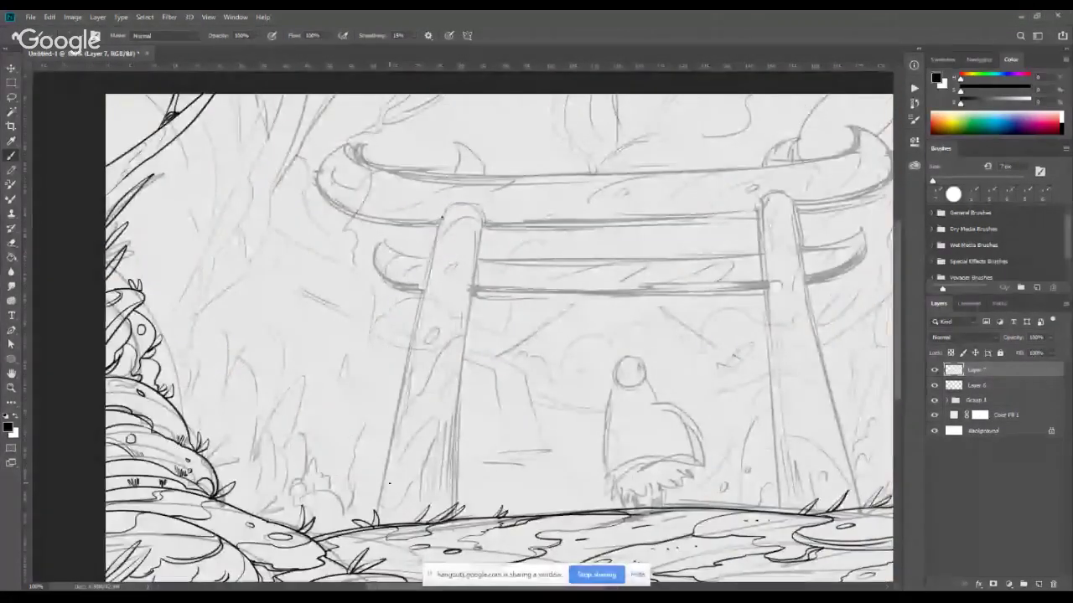
pyautogui.click(443, 217)
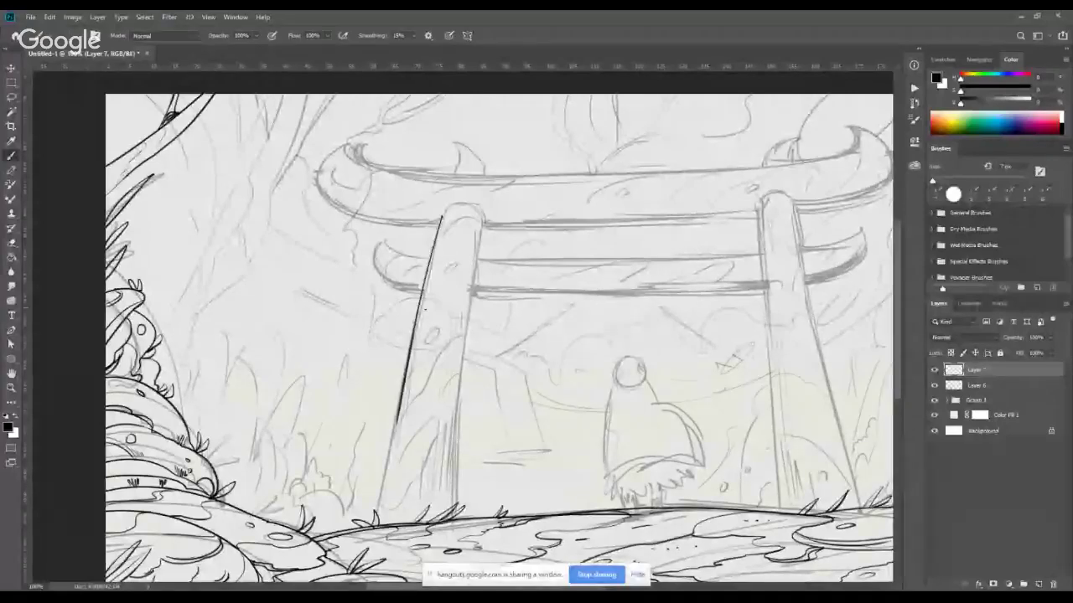
pyautogui.moveTo(443, 219); pyautogui.dragTo(380, 525)
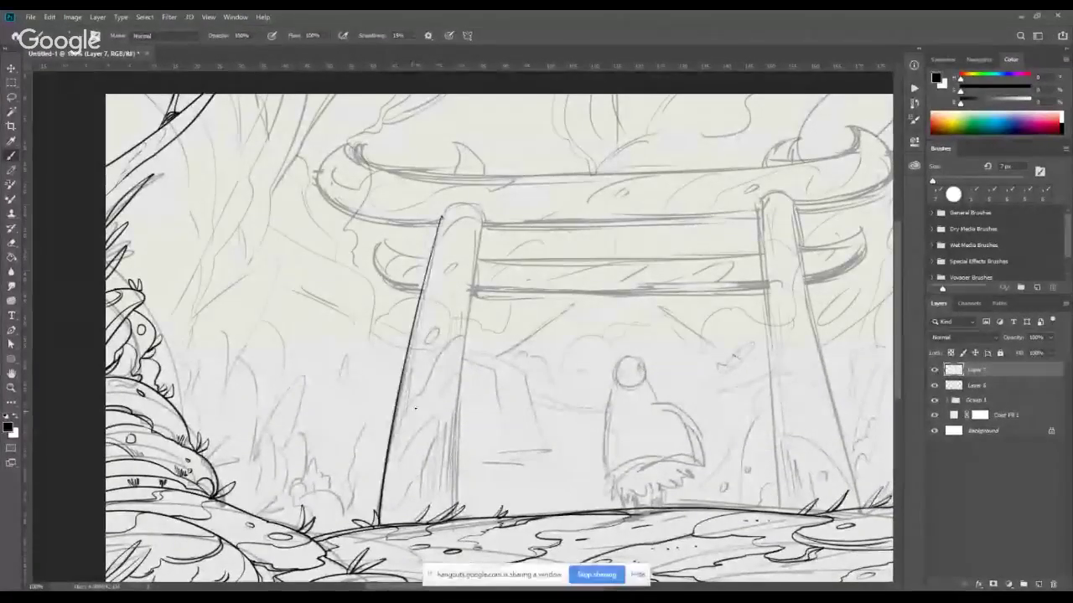
pyautogui.moveTo(481, 222)
pyautogui.mouseDown()
pyautogui.moveTo(456, 373)
pyautogui.moveTo(451, 536)
pyautogui.mouseUp()
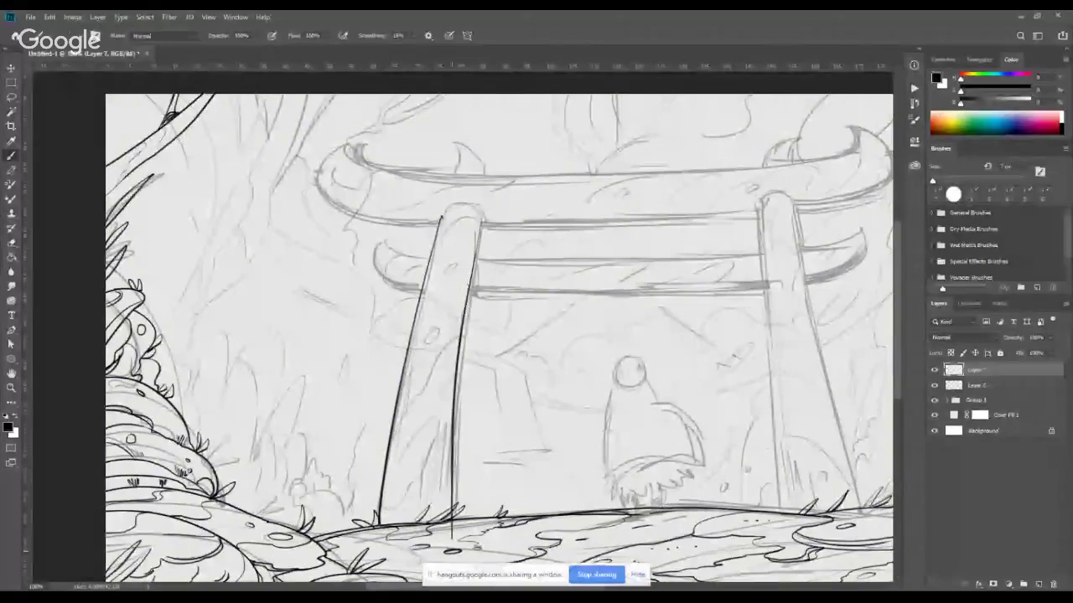
# Undo the left pillar's inner side edge and re-ink it as one smooth line from the top beam to the ground.
pyautogui.hotkey('ctrl', 'z')
pyautogui.moveTo(480, 223); pyautogui.dragTo(454, 538)
pyautogui.hotkey('ctrl', 'z')
pyautogui.moveTo(480, 227); pyautogui.dragTo(465, 424)
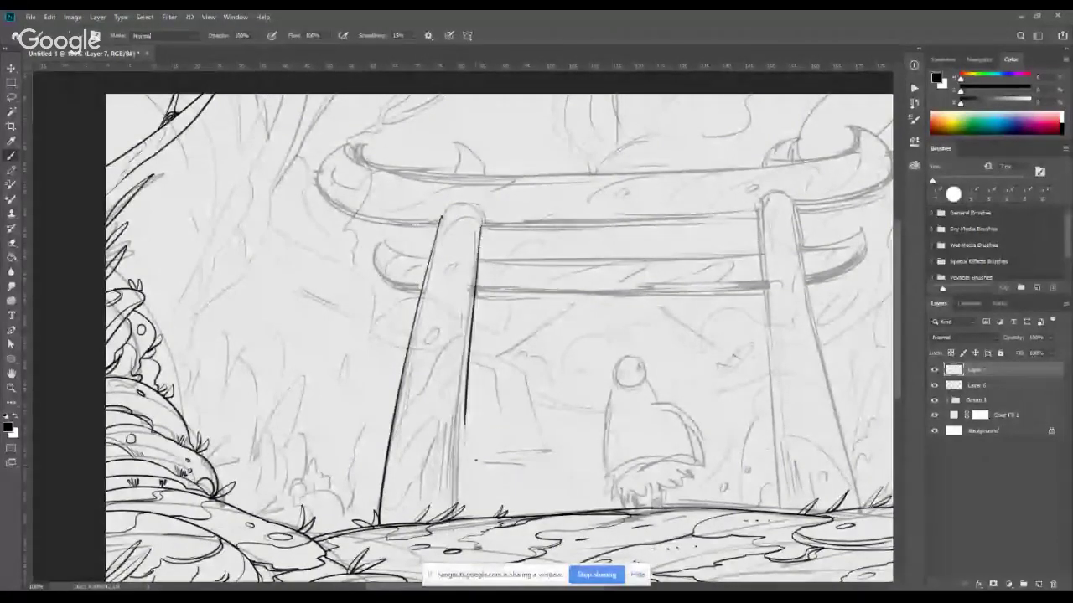
pyautogui.moveTo(478, 228); pyautogui.dragTo(452, 541)
# Erase the overshoot of the left pillar's inner edge below the ground line and set the eraser size to 9 px.
pyautogui.press('e')
pyautogui.click(457, 531)
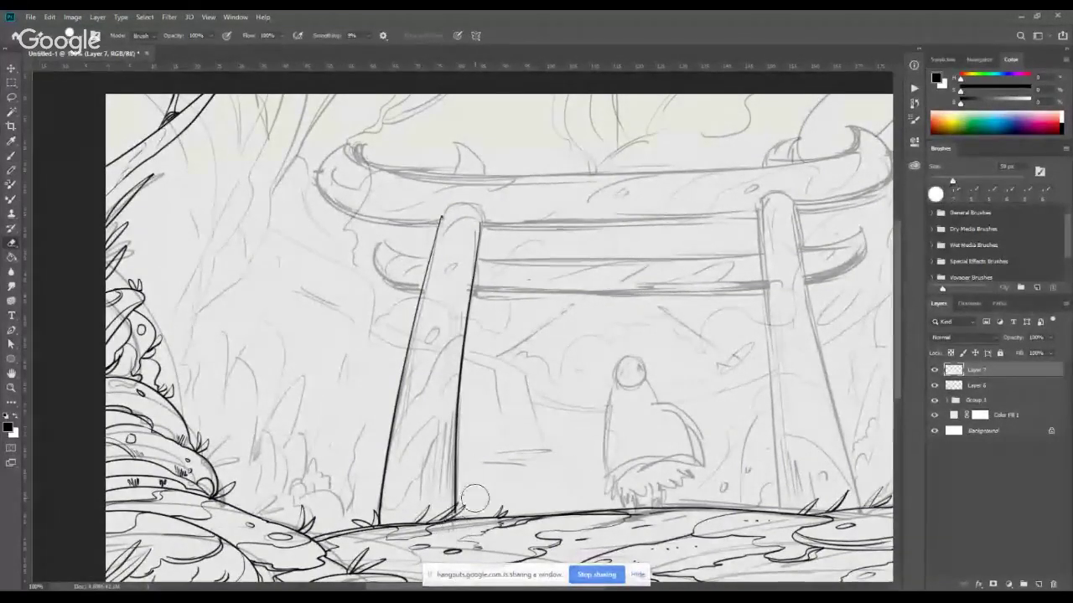
pyautogui.hotkey('ctrl', 'z')
pyautogui.click(459, 536)
pyautogui.press('space')
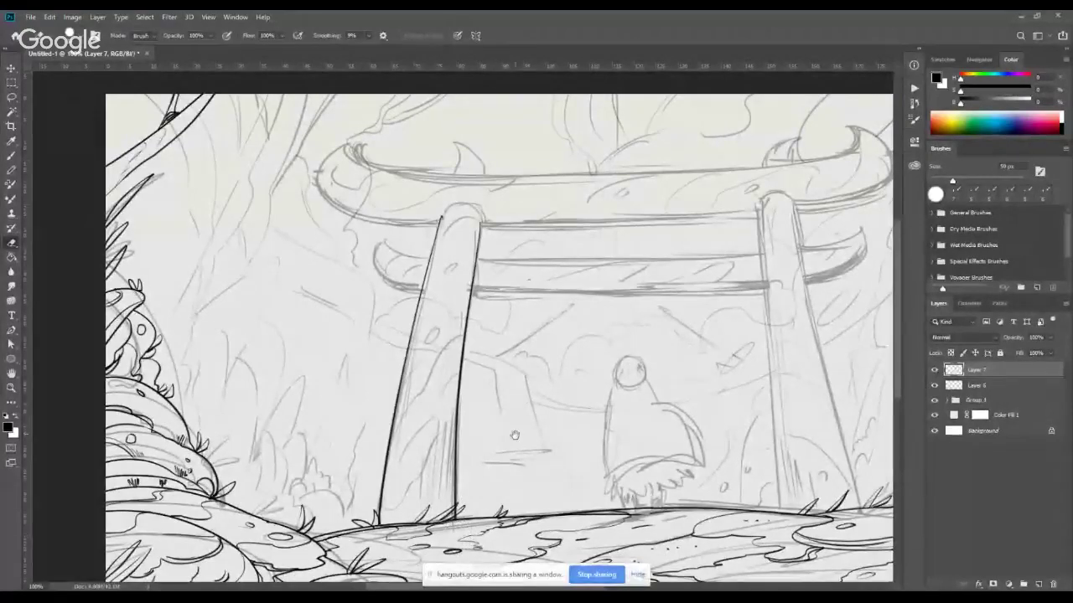
pyautogui.moveTo(515, 434); pyautogui.dragTo(527, 328)
pyautogui.rightClick(538, 371)
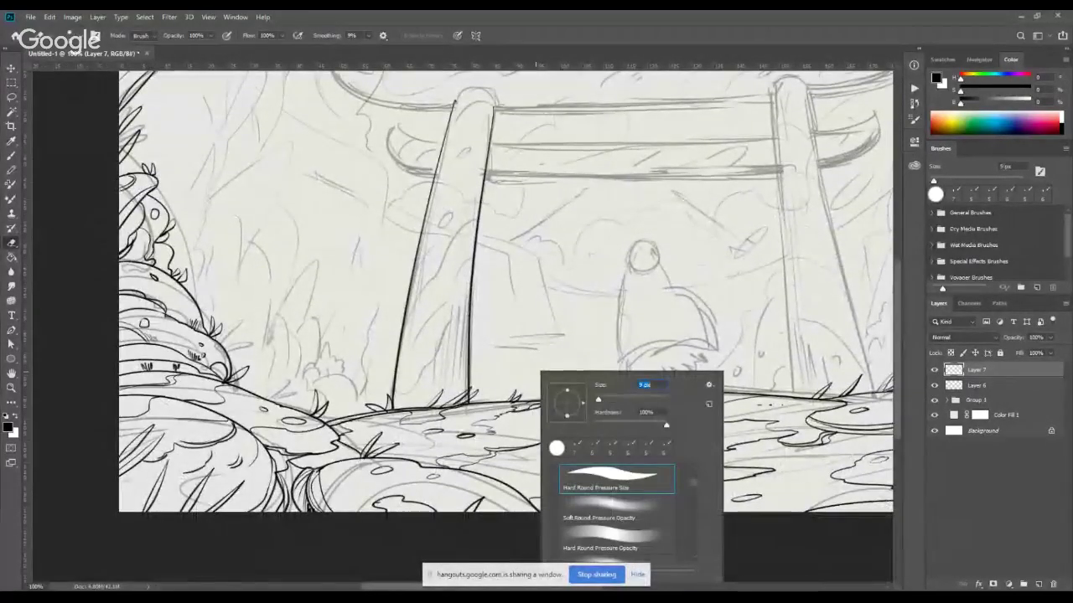
pyautogui.press('Return')
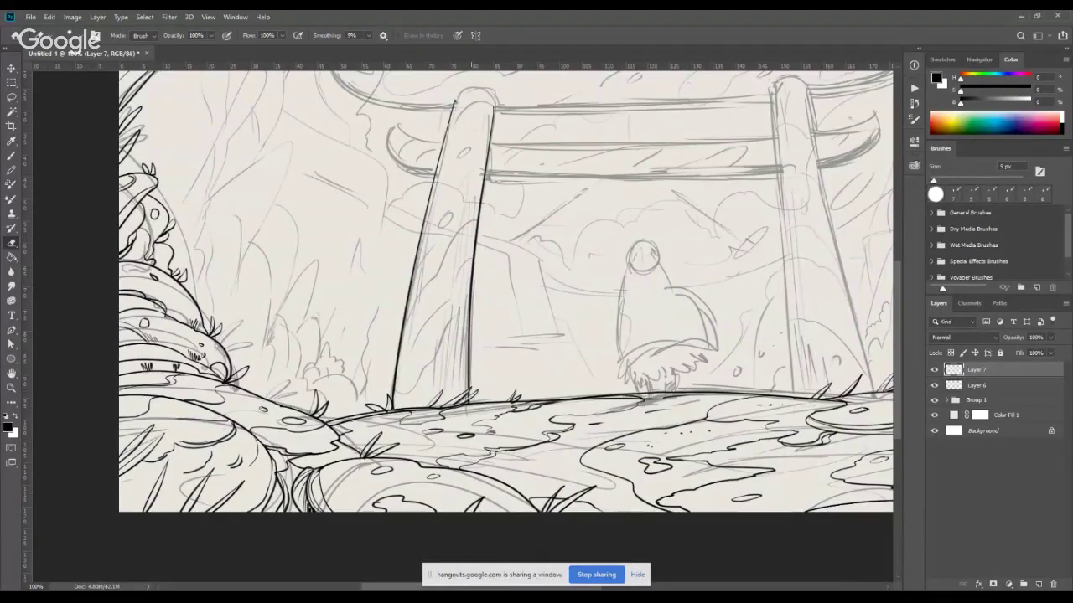
# Ink the small curved horn rising behind the gate's top beam above the left pillar.
pyautogui.press('b')
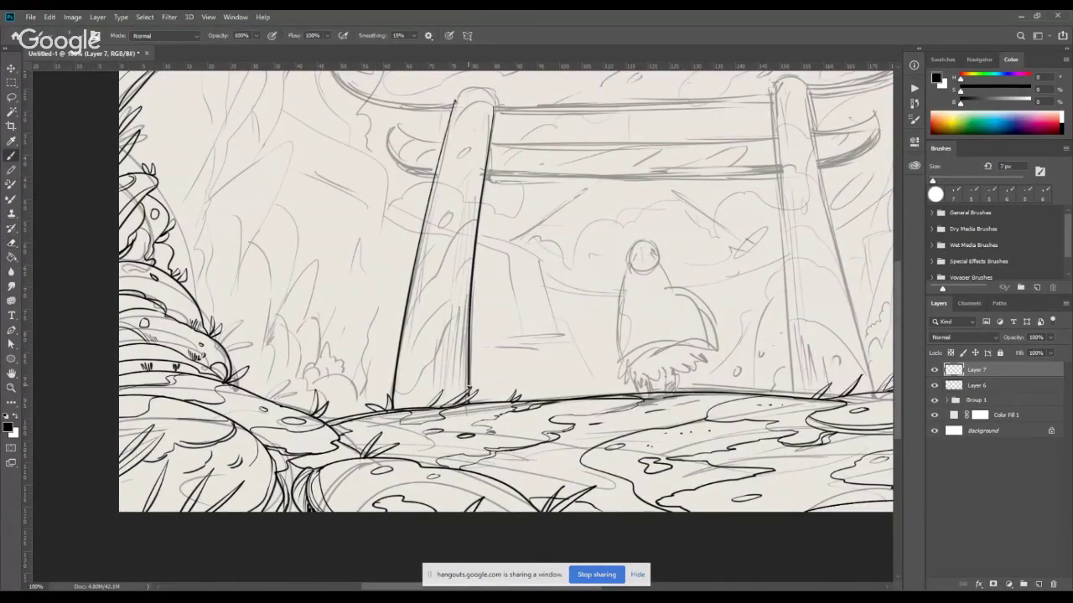
pyautogui.moveTo(532, 95); pyautogui.dragTo(535, 191)
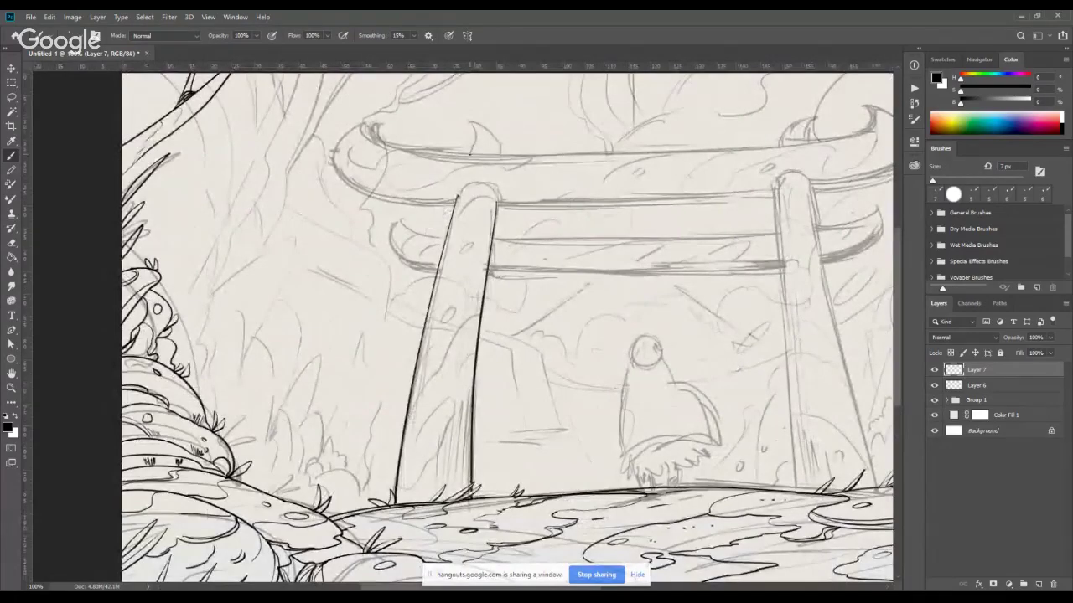
pyautogui.moveTo(470, 117); pyautogui.dragTo(501, 151)
# Ink the left half of the gate's top beam: its upper edge, upturned left tip and underside.
pyautogui.moveTo(599, 405); pyautogui.dragTo(646, 311)
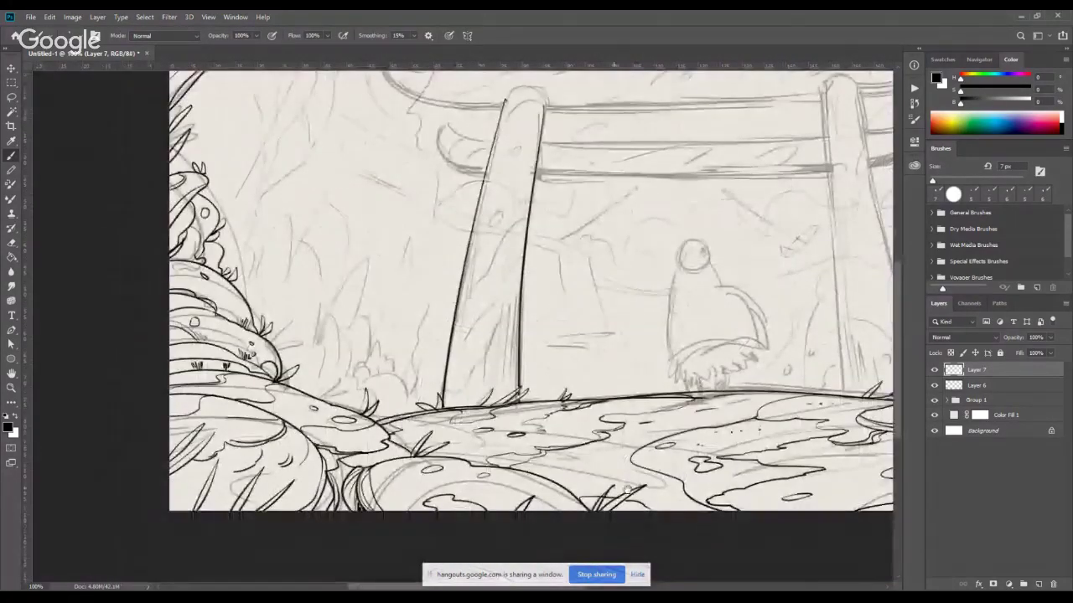
pyautogui.moveTo(651, 435); pyautogui.dragTo(473, 518)
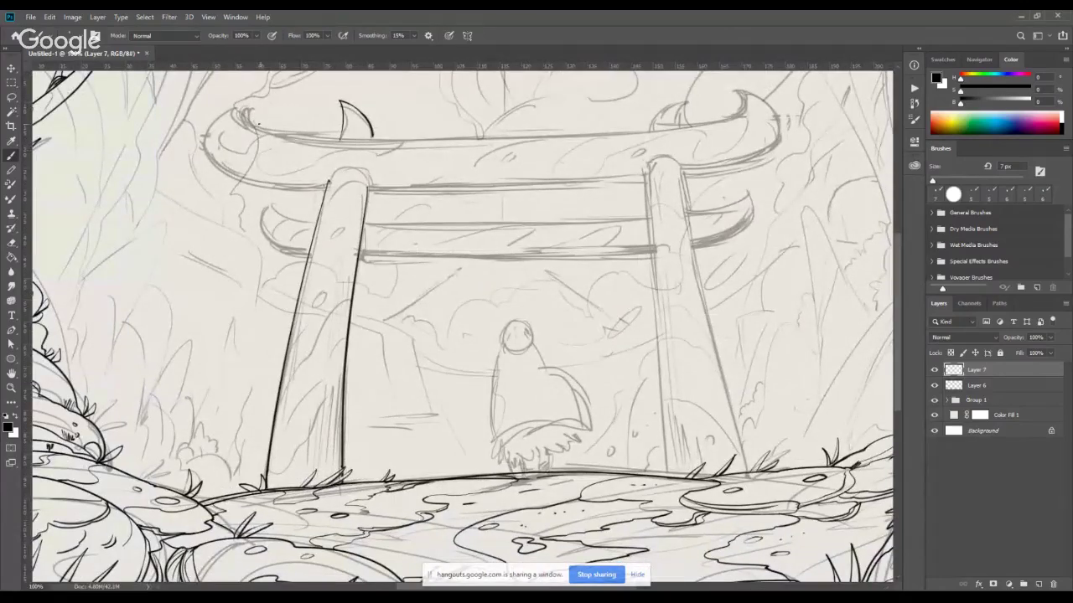
pyautogui.moveTo(239, 109); pyautogui.dragTo(538, 136)
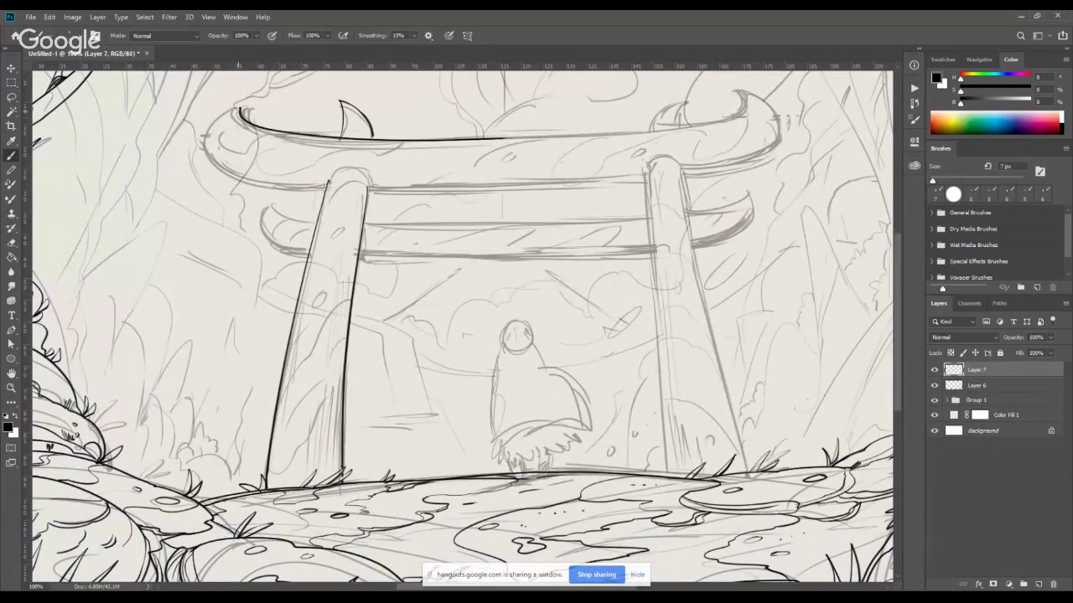
pyautogui.moveTo(239, 109)
pyautogui.mouseDown()
pyautogui.moveTo(265, 189)
pyautogui.moveTo(481, 190)
pyautogui.mouseUp()
pyautogui.hotkey('ctrl', 'z')
pyautogui.moveTo(239, 107)
pyautogui.mouseDown()
pyautogui.moveTo(220, 113)
pyautogui.moveTo(549, 182)
pyautogui.mouseUp()
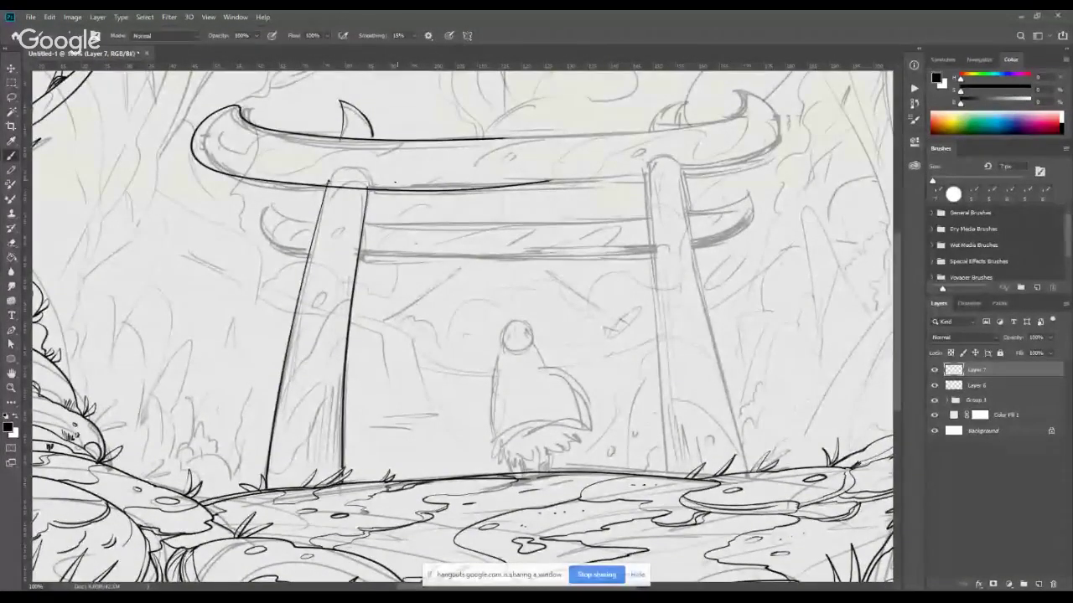
pyautogui.hotkey('ctrl', 'z')
pyautogui.moveTo(239, 109); pyautogui.dragTo(555, 191)
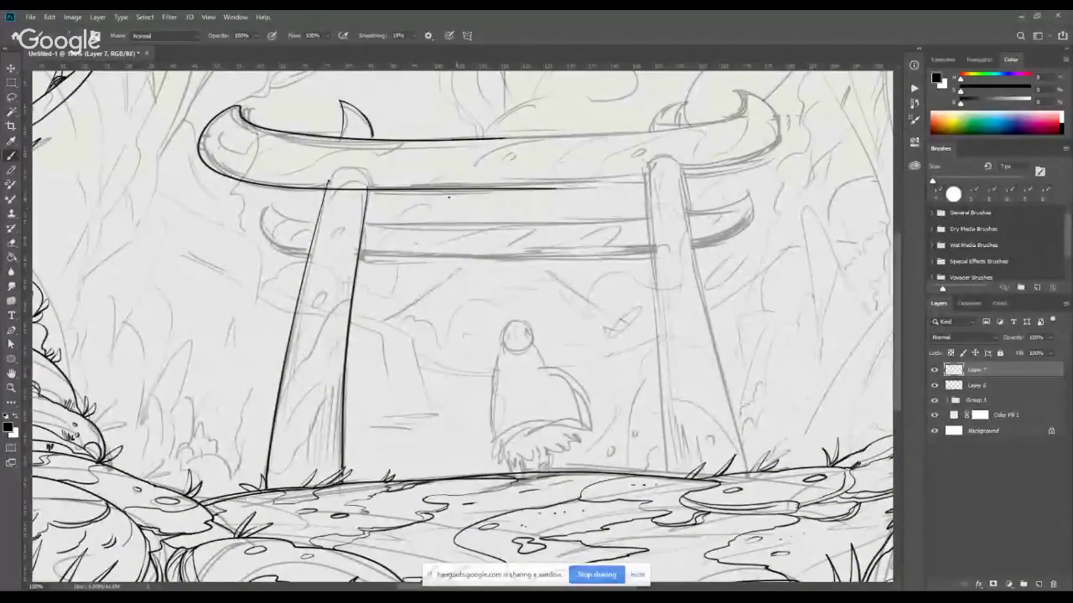
# Clean up the overlap where the top beam meets the left pillar and ink the pillar's rounded top.
pyautogui.press('e')
pyautogui.press(']')
pyautogui.press(']')
pyautogui.press(']')
pyautogui.press(']')
pyautogui.press(']')
pyautogui.press(']')
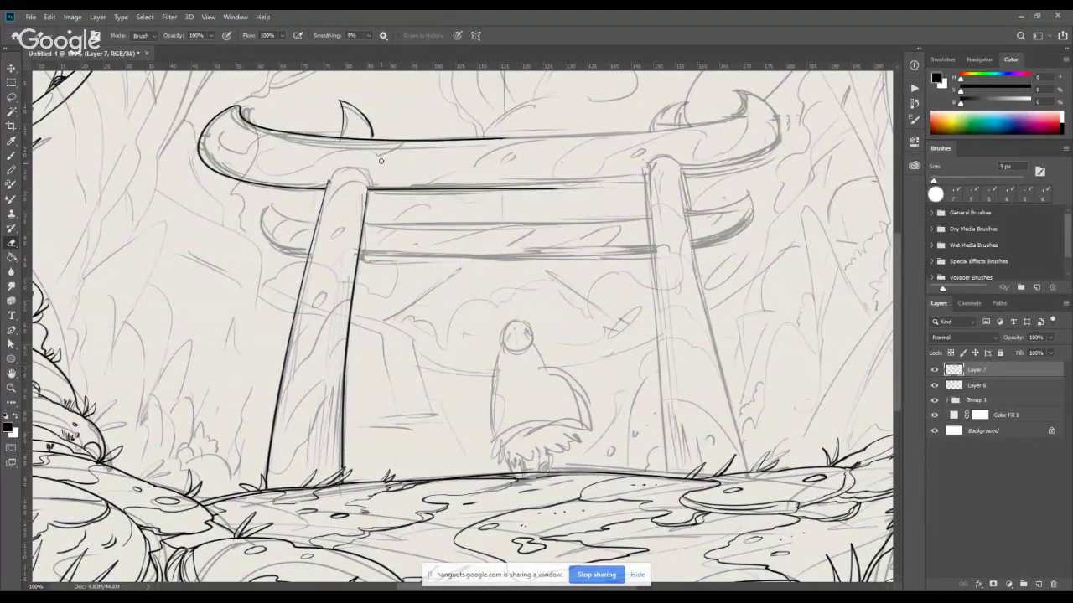
pyautogui.press('b')
pyautogui.moveTo(328, 181)
pyautogui.mouseDown()
pyautogui.moveTo(365, 176)
pyautogui.moveTo(369, 185)
pyautogui.mouseUp()
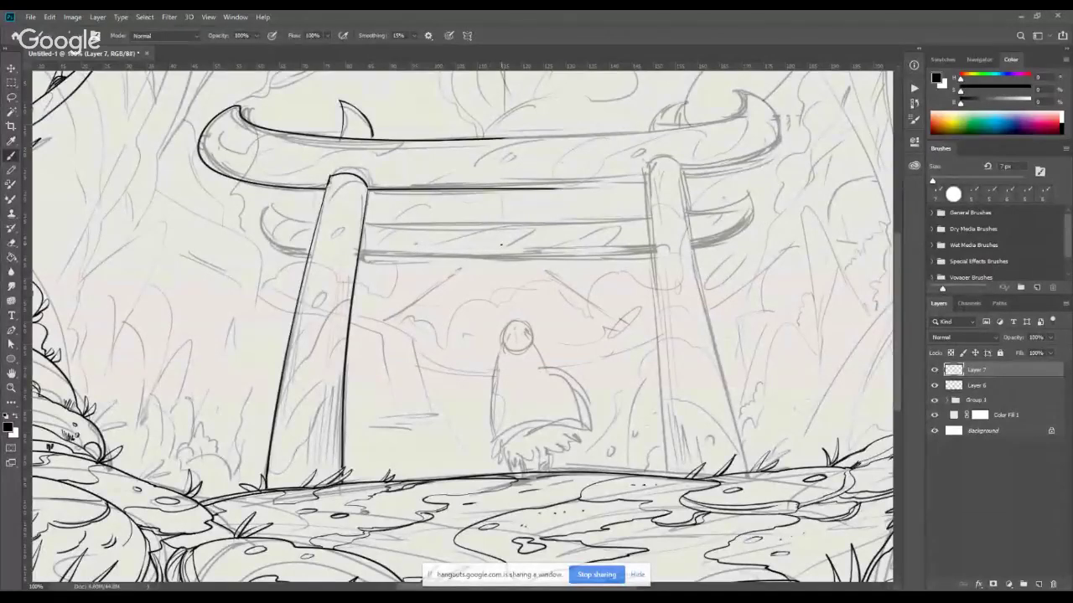
# Ink the upturned left end of the gate's lower beam up to the left pillar, redoing strokes until the curve fits.
pyautogui.moveTo(271, 204); pyautogui.dragTo(325, 224)
pyautogui.hotkey('ctrl', 'z')
pyautogui.moveTo(268, 204); pyautogui.dragTo(320, 225)
pyautogui.hotkey('ctrl', 'z')
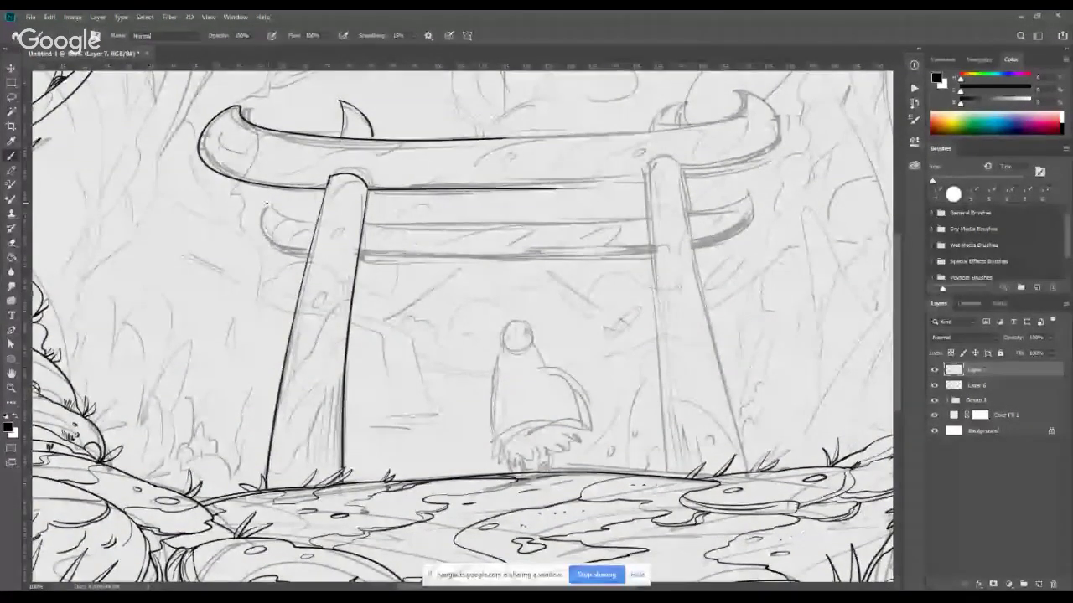
pyautogui.moveTo(266, 205)
pyautogui.mouseDown()
pyautogui.moveTo(319, 226)
pyautogui.moveTo(259, 217)
pyautogui.moveTo(305, 252)
pyautogui.mouseUp()
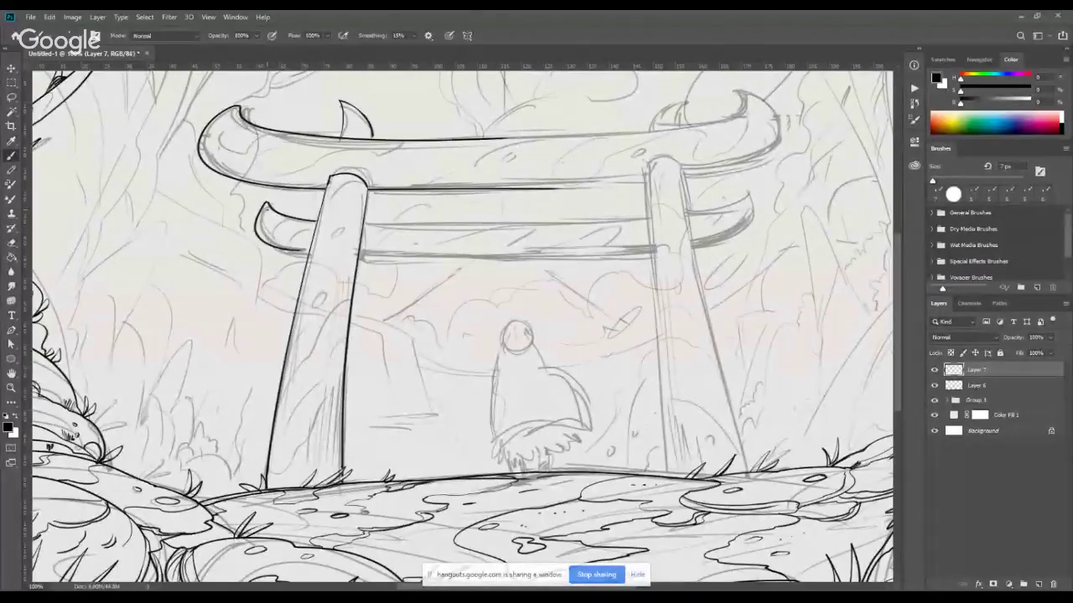
pyautogui.hotkey('ctrl', 'z')
pyautogui.moveTo(267, 205); pyautogui.dragTo(315, 253)
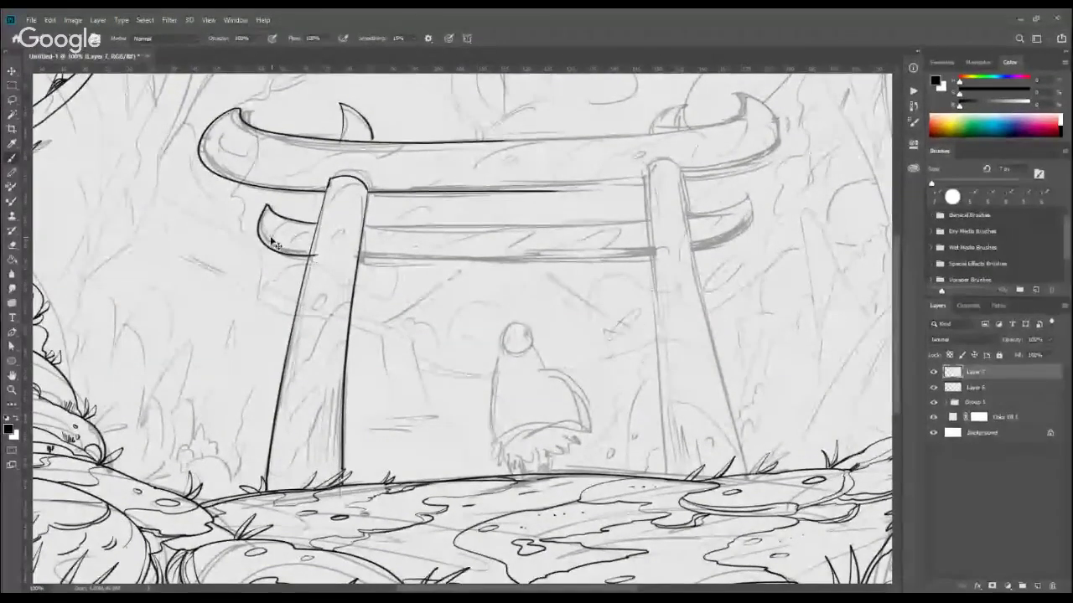
pyautogui.hotkey('ctrl', 'z')
pyautogui.moveTo(267, 206); pyautogui.dragTo(312, 258)
pyautogui.press('e')
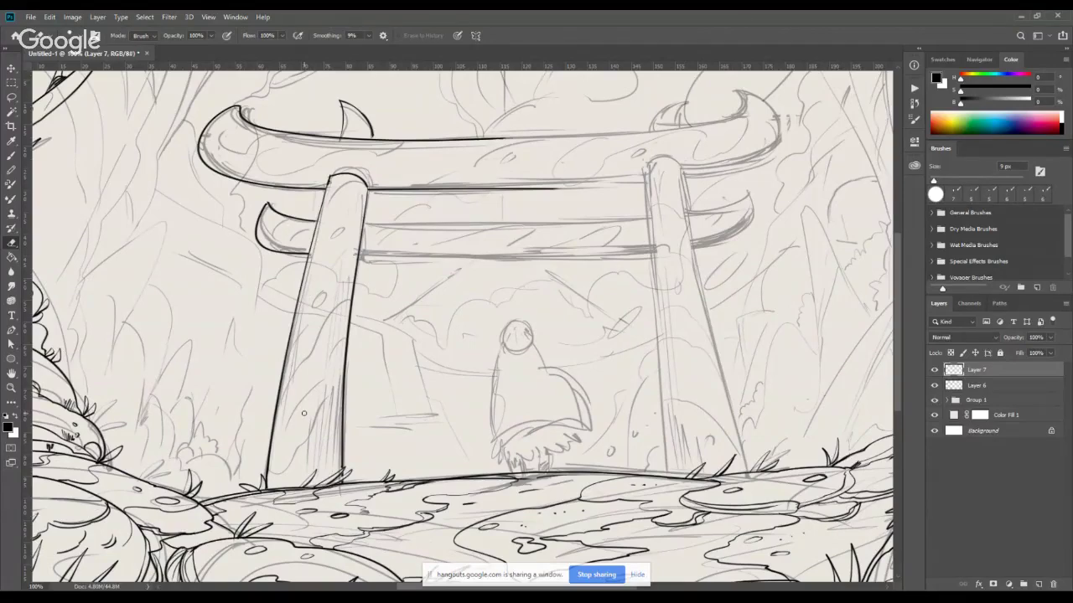
# Ink the lower beam's upper and lower edges from the left pillar to about the middle of the gate.
pyautogui.press('b')
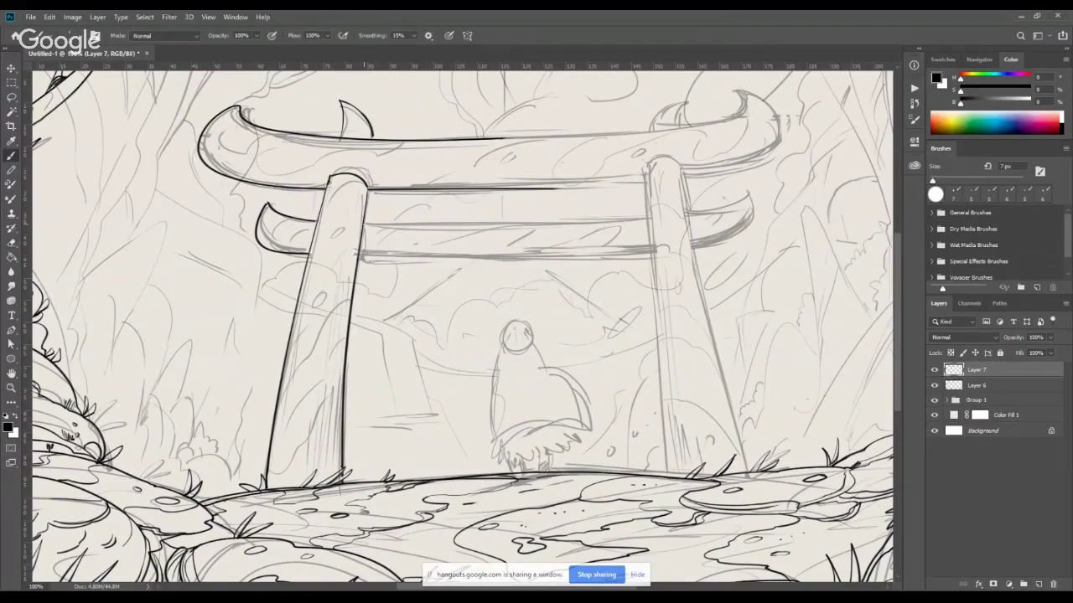
pyautogui.moveTo(365, 226); pyautogui.dragTo(488, 227)
pyautogui.moveTo(362, 257); pyautogui.dragTo(490, 258)
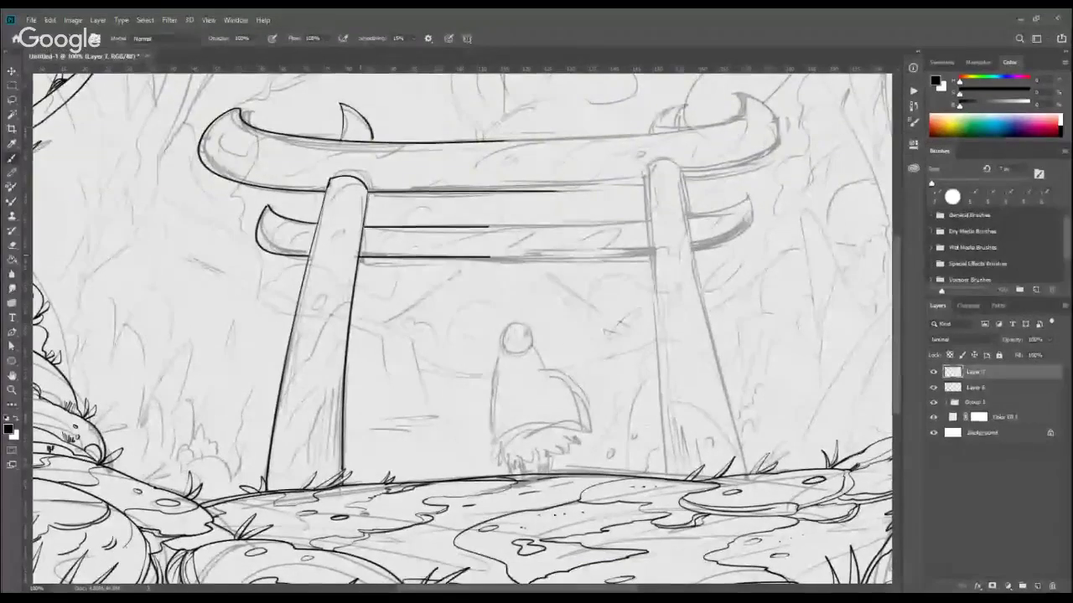
pyautogui.press('e')
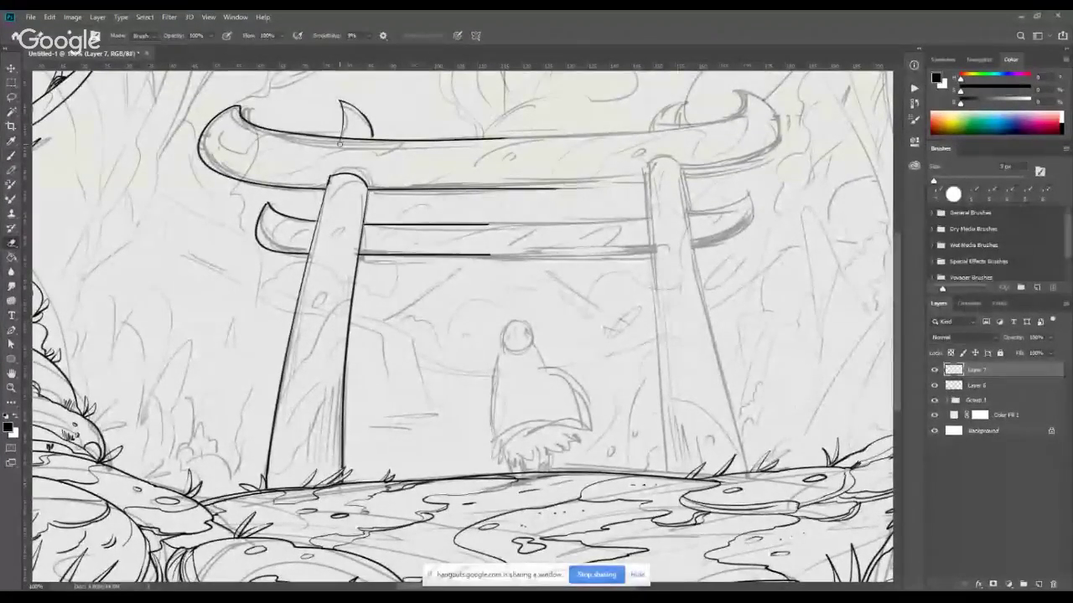
pyautogui.press('b')
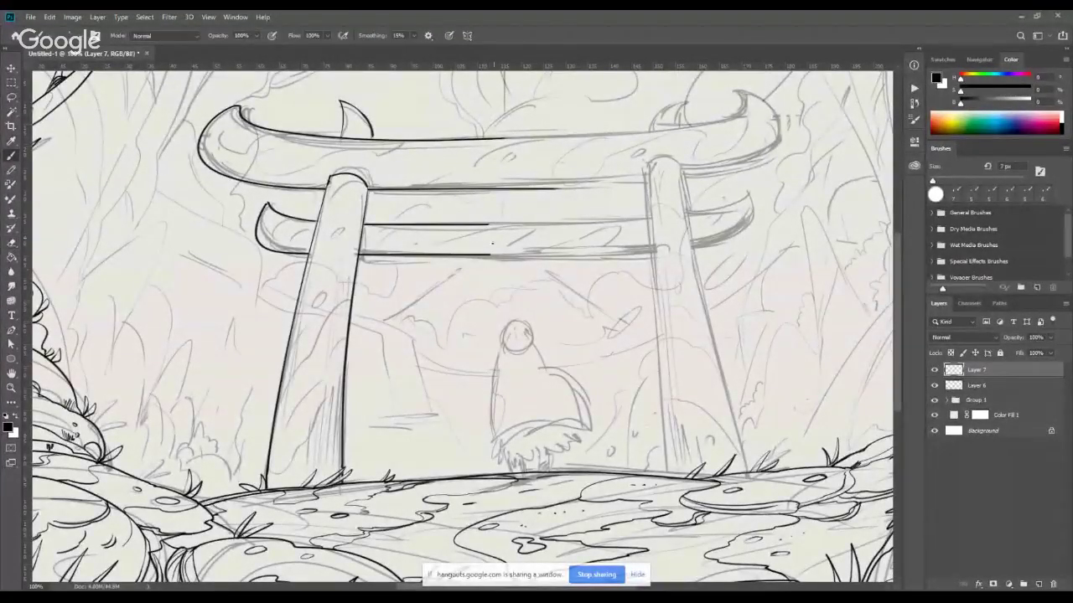
# Ink wavy patch outlines and small oval knots along the surface of the gate's left pillar.
pyautogui.moveTo(399, 298); pyautogui.dragTo(477, 286)
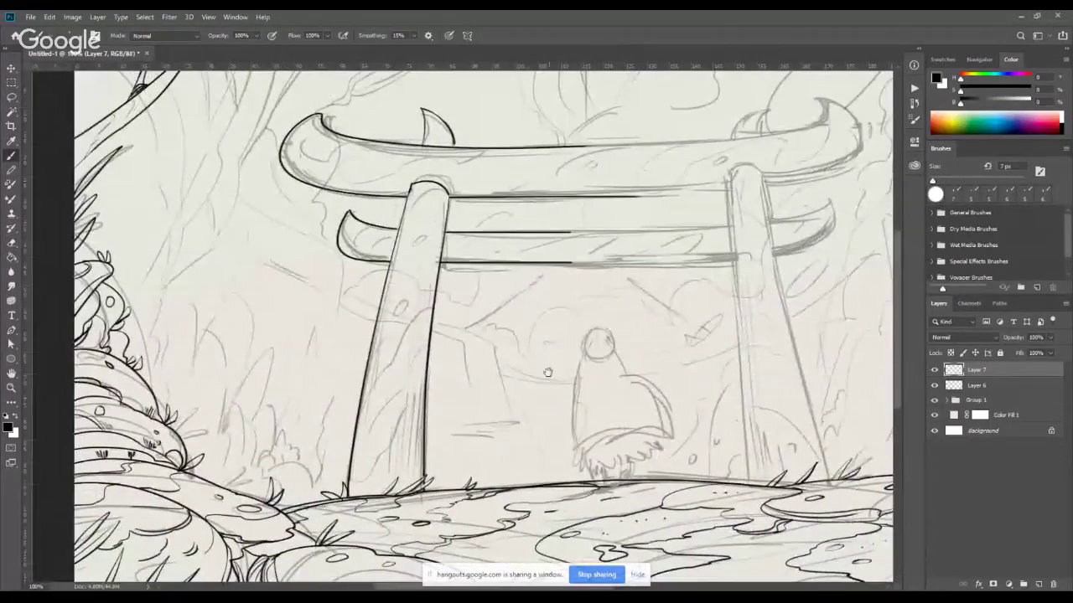
pyautogui.moveTo(547, 372); pyautogui.dragTo(516, 302)
pyautogui.moveTo(399, 241)
pyautogui.mouseDown()
pyautogui.moveTo(379, 334)
pyautogui.moveTo(342, 390)
pyautogui.moveTo(368, 366)
pyautogui.moveTo(367, 343)
pyautogui.mouseUp()
pyautogui.hotkey('ctrl', 'z')
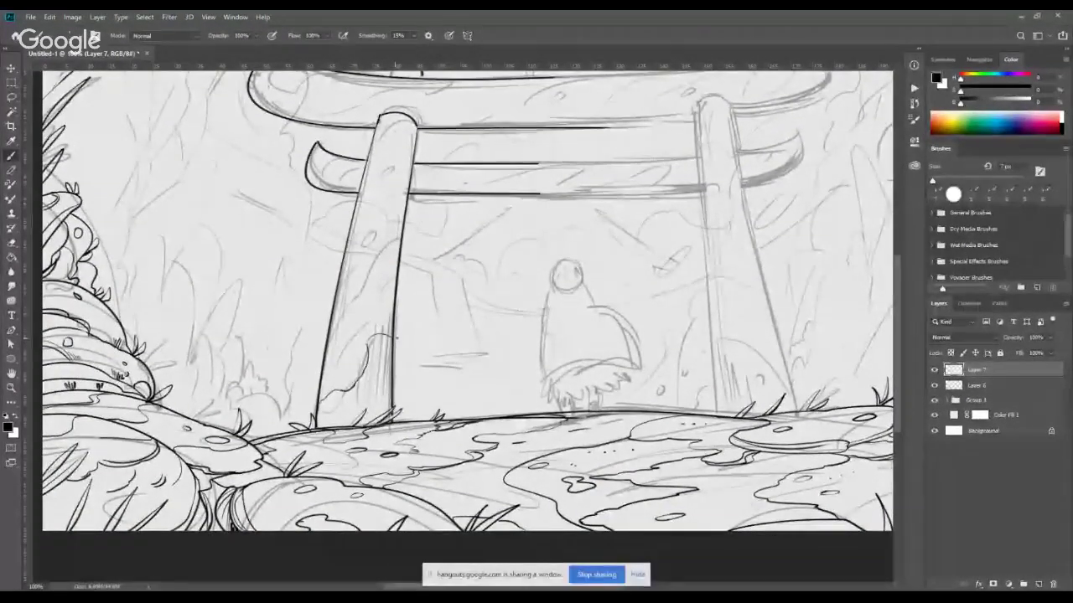
pyautogui.moveTo(372, 254); pyautogui.dragTo(390, 234)
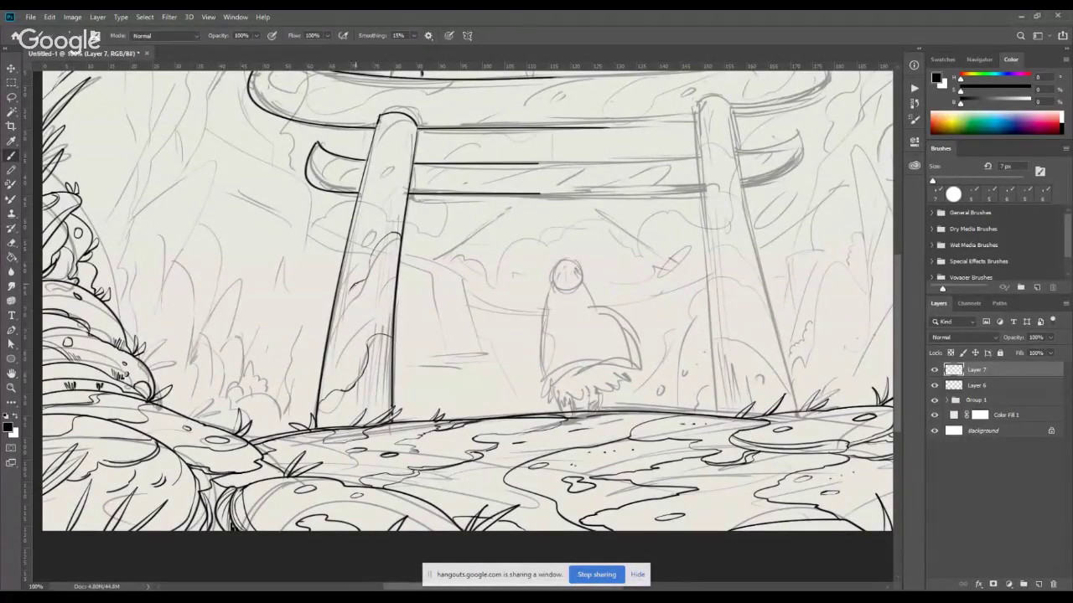
pyautogui.moveTo(349, 300); pyautogui.dragTo(336, 319)
pyautogui.moveTo(349, 262); pyautogui.dragTo(340, 294)
pyautogui.moveTo(361, 220); pyautogui.dragTo(351, 237)
pyautogui.moveTo(399, 172)
pyautogui.mouseDown()
pyautogui.moveTo(356, 212)
pyautogui.moveTo(404, 161)
pyautogui.moveTo(387, 134)
pyautogui.moveTo(397, 116)
pyautogui.mouseUp()
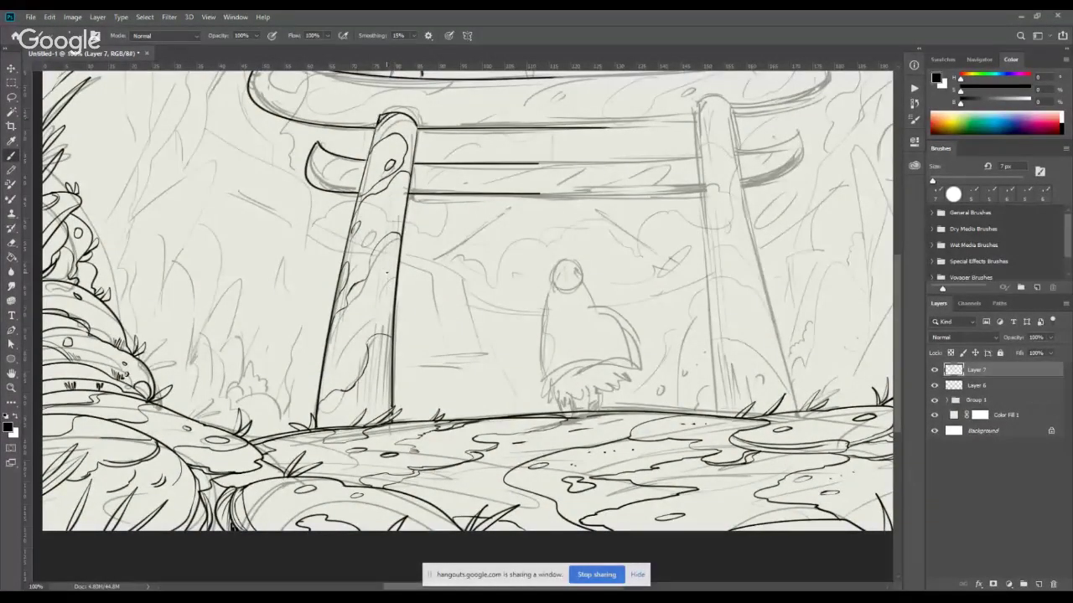
pyautogui.moveTo(387, 270); pyautogui.dragTo(385, 272)
pyautogui.moveTo(390, 195); pyautogui.dragTo(392, 199)
# Ink curved bands, wavy patch outlines and an oval knot on the left half of the gate's top beam.
pyautogui.moveTo(496, 273); pyautogui.dragTo(530, 365)
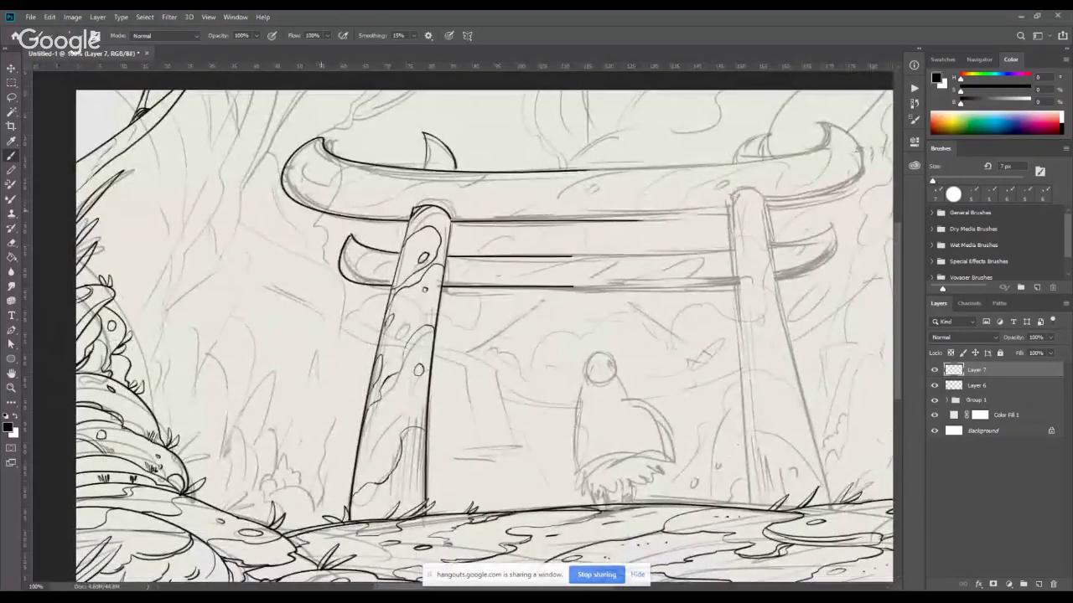
pyautogui.moveTo(314, 211)
pyautogui.mouseDown()
pyautogui.moveTo(353, 162)
pyautogui.moveTo(298, 165)
pyautogui.moveTo(284, 183)
pyautogui.moveTo(295, 196)
pyautogui.mouseUp()
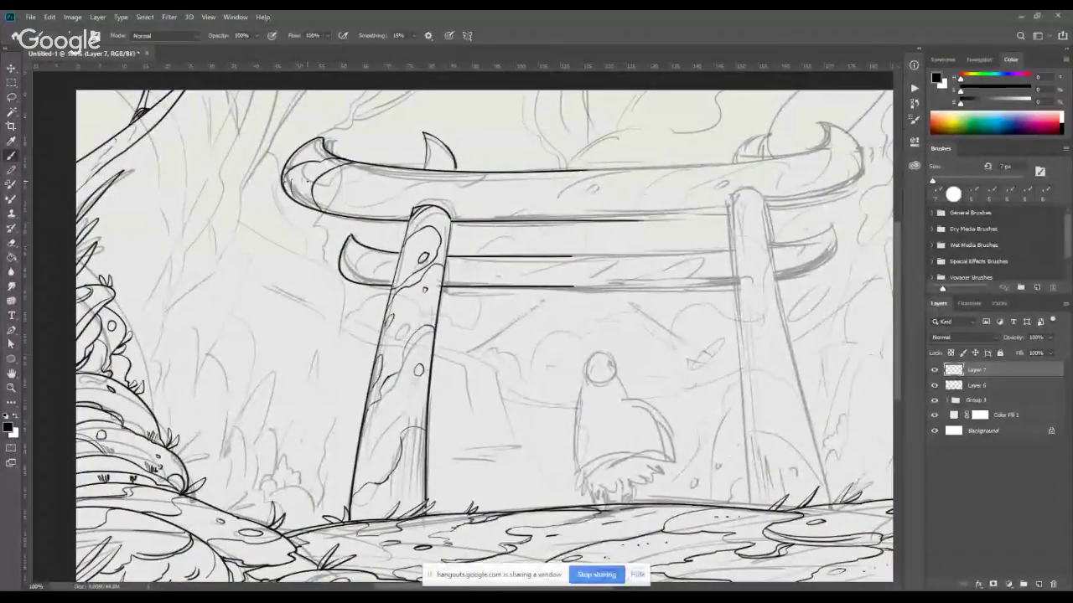
pyautogui.moveTo(368, 216)
pyautogui.mouseDown()
pyautogui.moveTo(387, 197)
pyautogui.moveTo(457, 173)
pyautogui.moveTo(395, 213)
pyautogui.mouseUp()
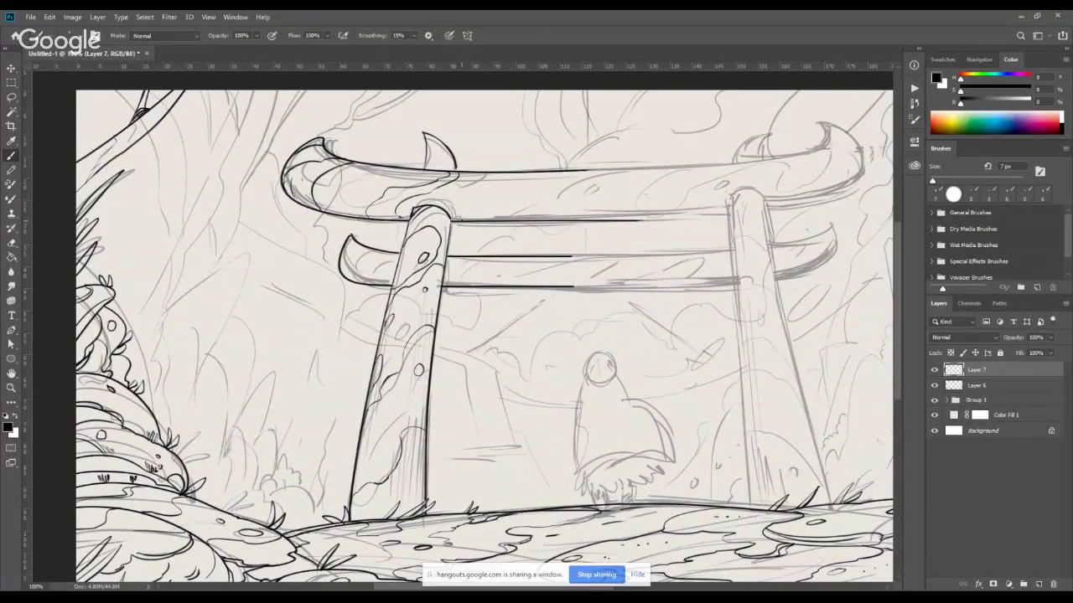
pyautogui.moveTo(457, 218); pyautogui.dragTo(518, 176)
pyautogui.moveTo(409, 170)
pyautogui.mouseDown()
pyautogui.moveTo(366, 171)
pyautogui.moveTo(346, 194)
pyautogui.moveTo(359, 191)
pyautogui.mouseUp()
# Ink wavy surface marks on the left end and inner section of the gate's lower beam.
pyautogui.moveTo(475, 376); pyautogui.dragTo(432, 371)
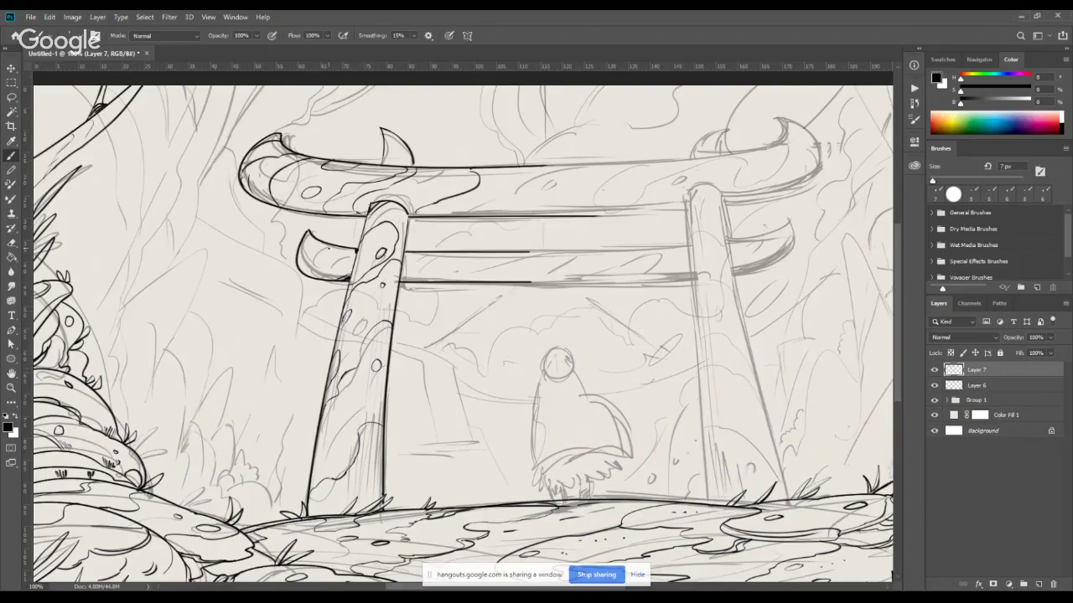
pyautogui.moveTo(327, 247)
pyautogui.mouseDown()
pyautogui.moveTo(426, 285)
pyautogui.moveTo(443, 256)
pyautogui.moveTo(456, 253)
pyautogui.moveTo(441, 266)
pyautogui.moveTo(486, 272)
pyautogui.moveTo(478, 268)
pyautogui.moveTo(506, 255)
pyautogui.moveTo(478, 281)
pyautogui.mouseUp()
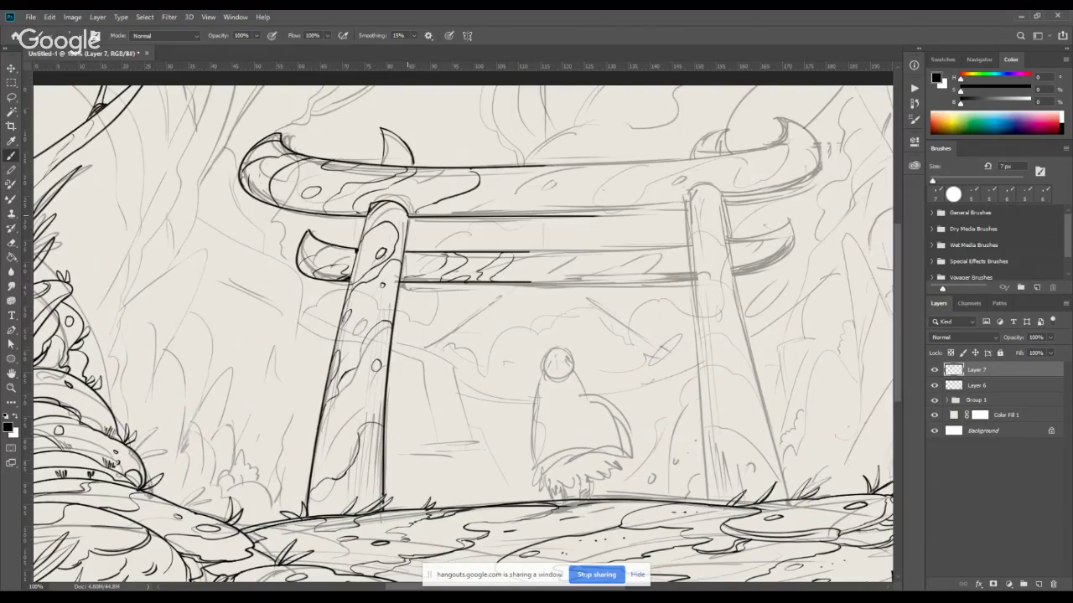
pyautogui.press('e')
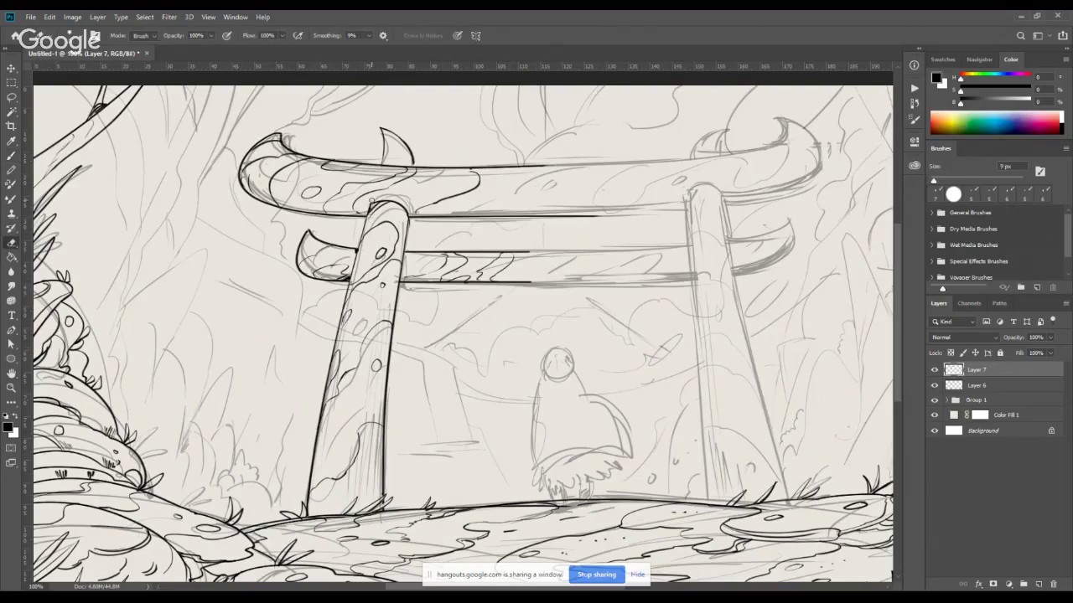
pyautogui.press('b')
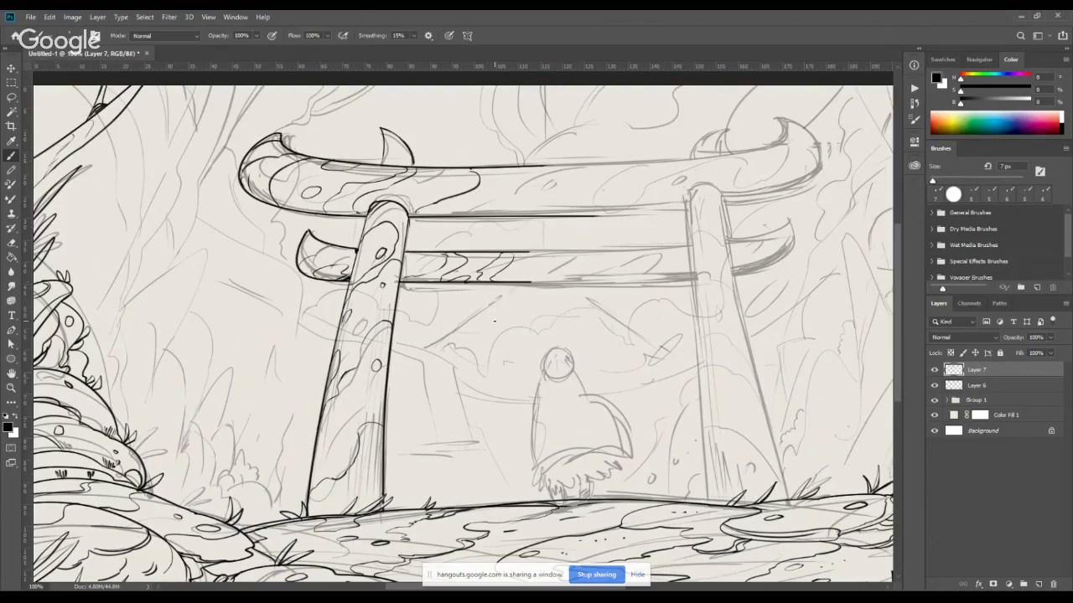
pyautogui.moveTo(497, 295)
pyautogui.mouseDown()
pyautogui.moveTo(508, 320)
pyautogui.moveTo(505, 285)
pyautogui.moveTo(487, 333)
pyautogui.mouseUp()
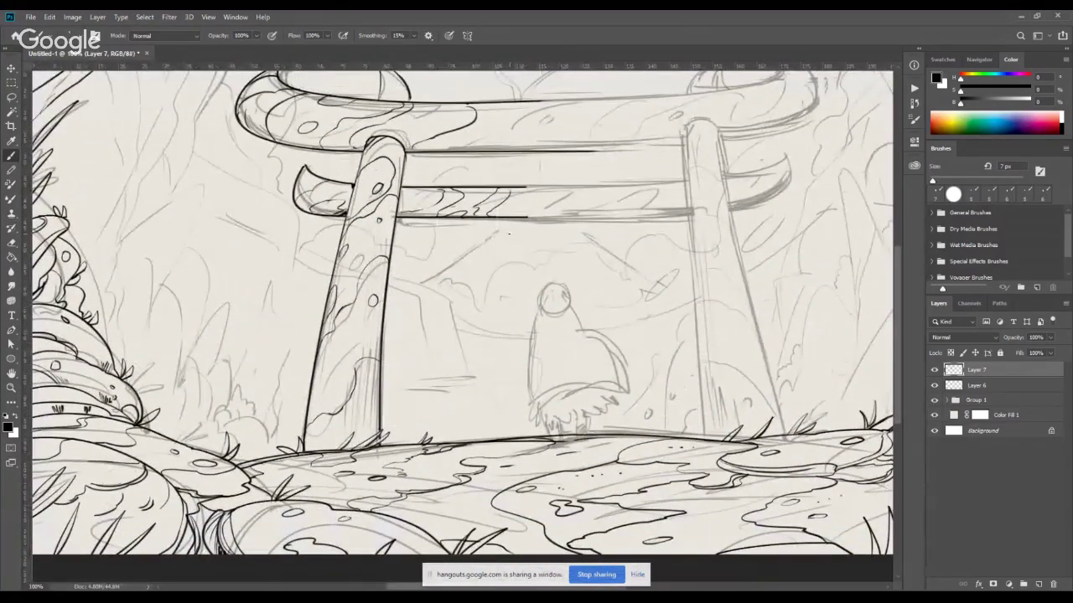
pyautogui.moveTo(507, 262); pyautogui.dragTo(495, 300)
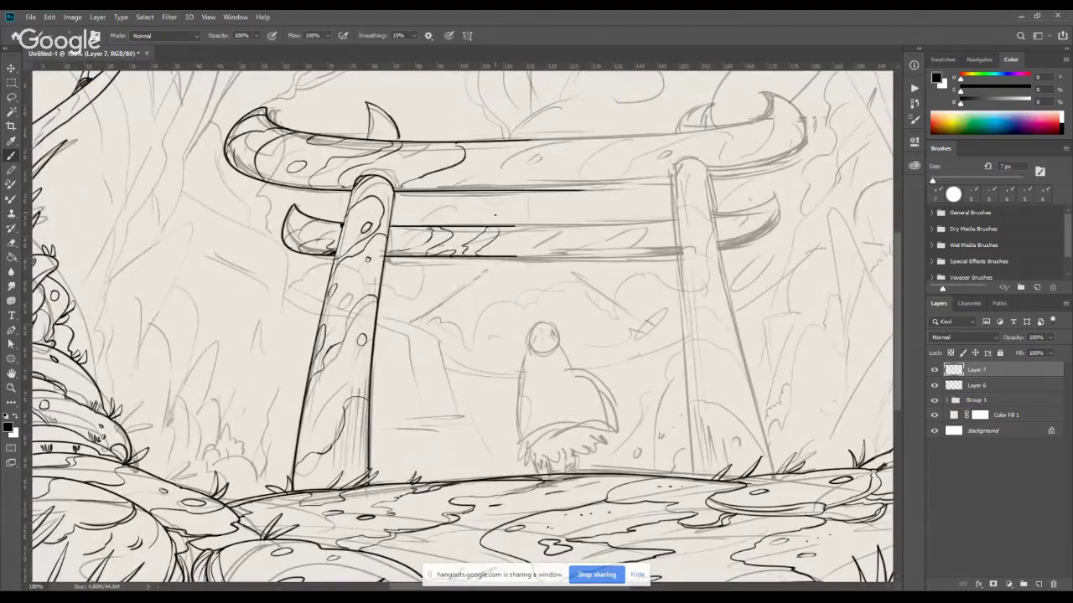
# Duplicate the inked left half of the gate, flip the copy horizontally, and align it as the gate's right half.
pyautogui.press('v')
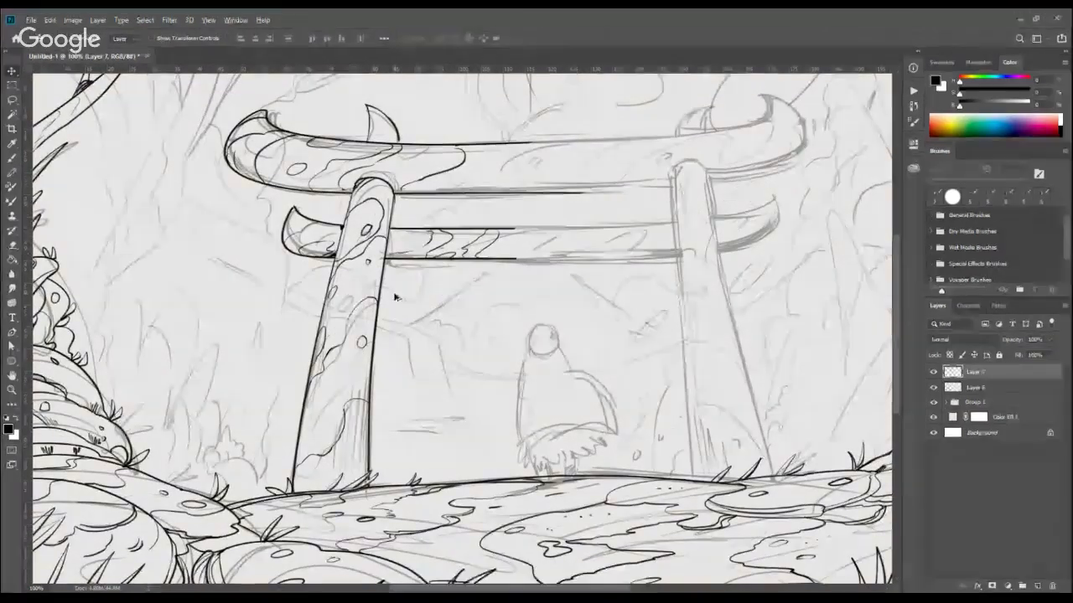
pyautogui.keyDown('alt'); pyautogui.moveTo(399, 295); pyautogui.dragTo(675, 312); pyautogui.keyUp('alt')
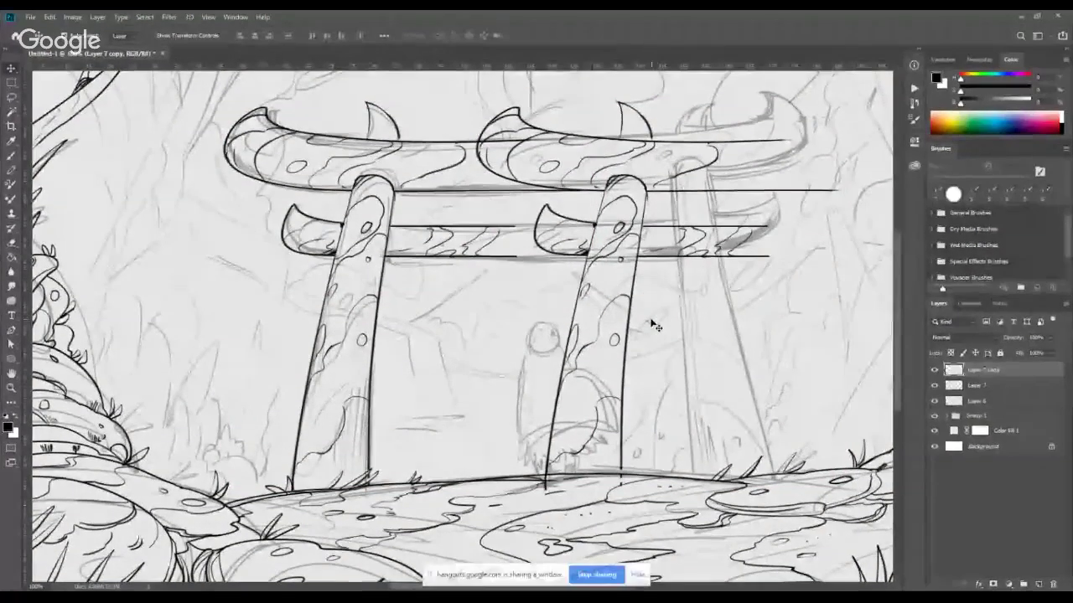
pyautogui.hotkey('ctrl', 't')
pyautogui.rightClick(636, 352)
pyautogui.click(690, 488)
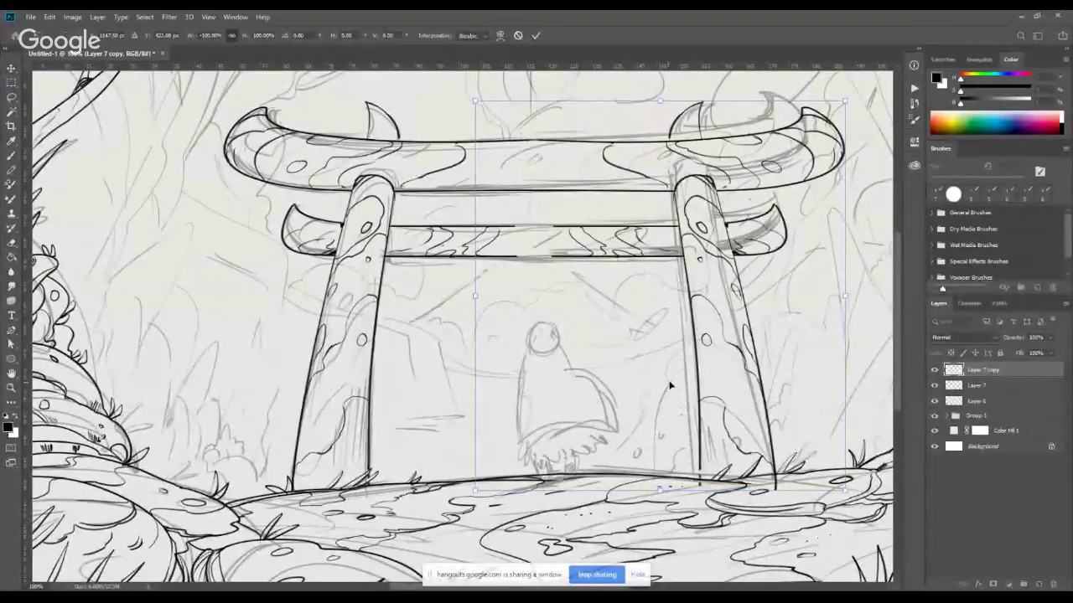
pyautogui.moveTo(703, 367); pyautogui.dragTo(702, 394)
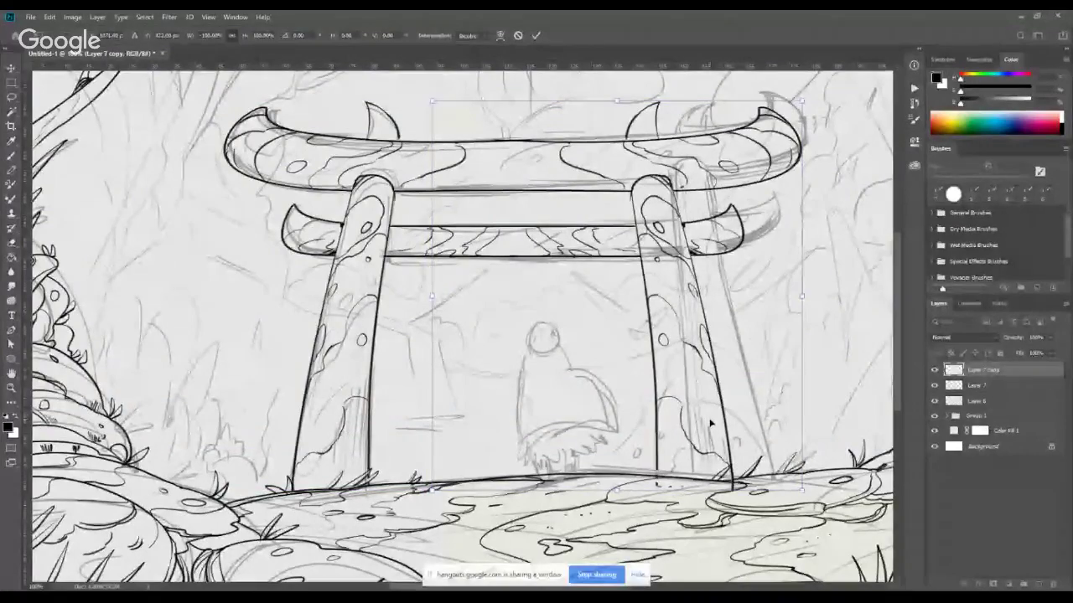
pyautogui.press('Return')
# Shift both gate halves together slightly to the right to centre them over the sketch, and merge their two layers.
pyautogui.moveTo(745, 468); pyautogui.dragTo(725, 451)
pyautogui.keyDown('shift'); pyautogui.click(958, 388); pyautogui.keyUp('shift')
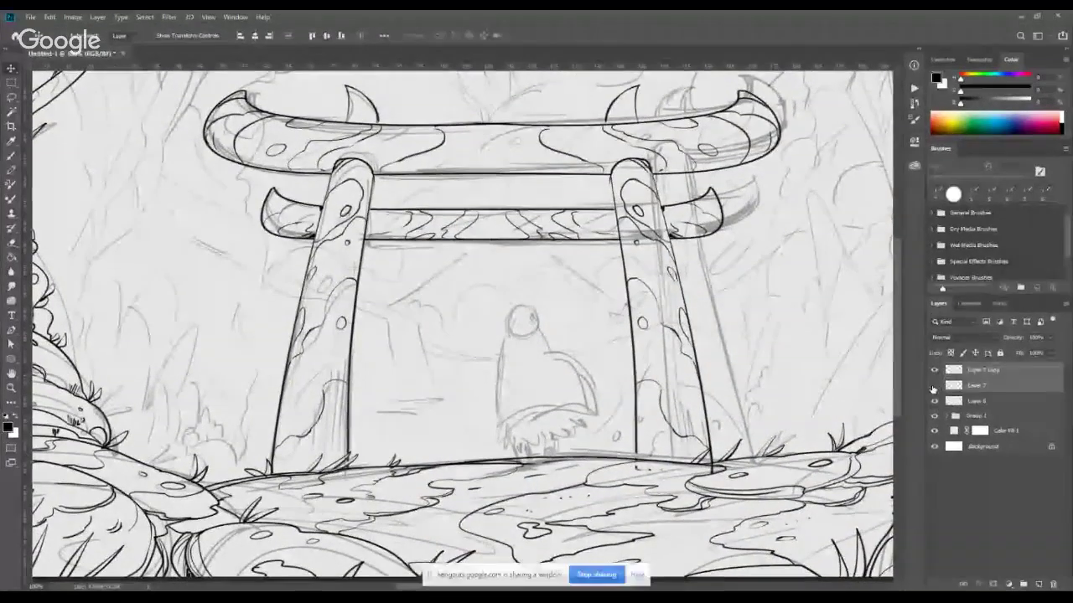
pyautogui.click(934, 369)
pyautogui.click(933, 370)
pyautogui.moveTo(723, 404); pyautogui.dragTo(738, 404)
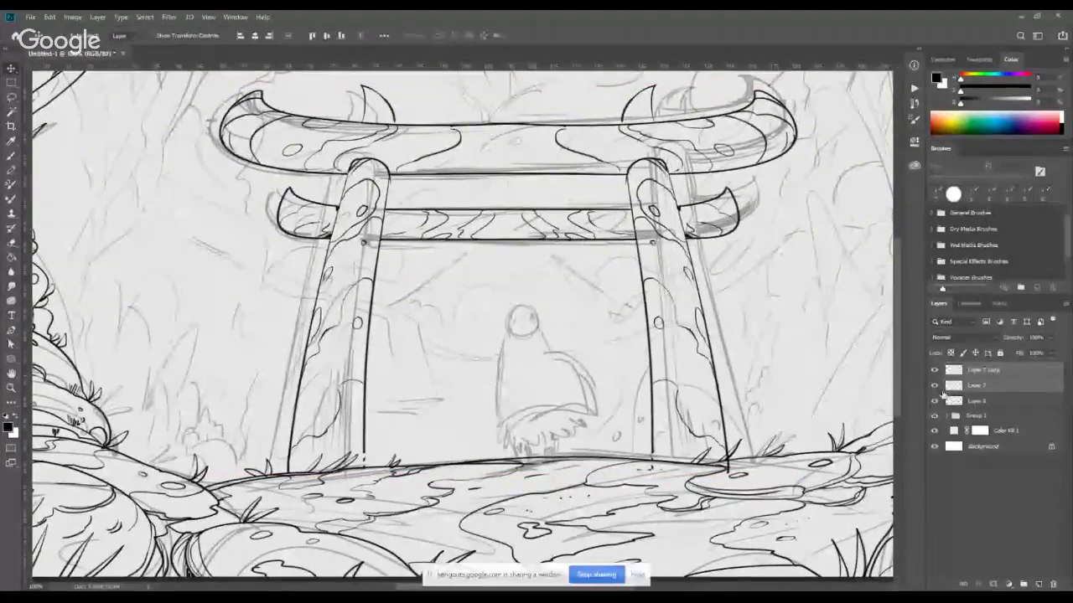
pyautogui.hotkey('ctrl', 'e')
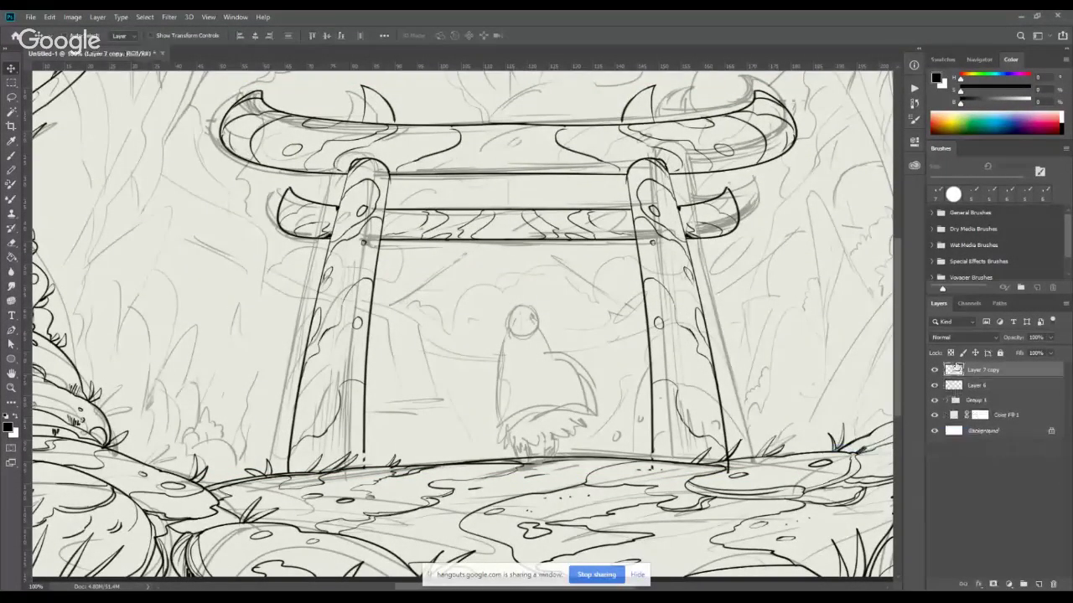
# Clean up the lower ends of the pillars' inner edges where they meet the ground line.
pyautogui.press('e')
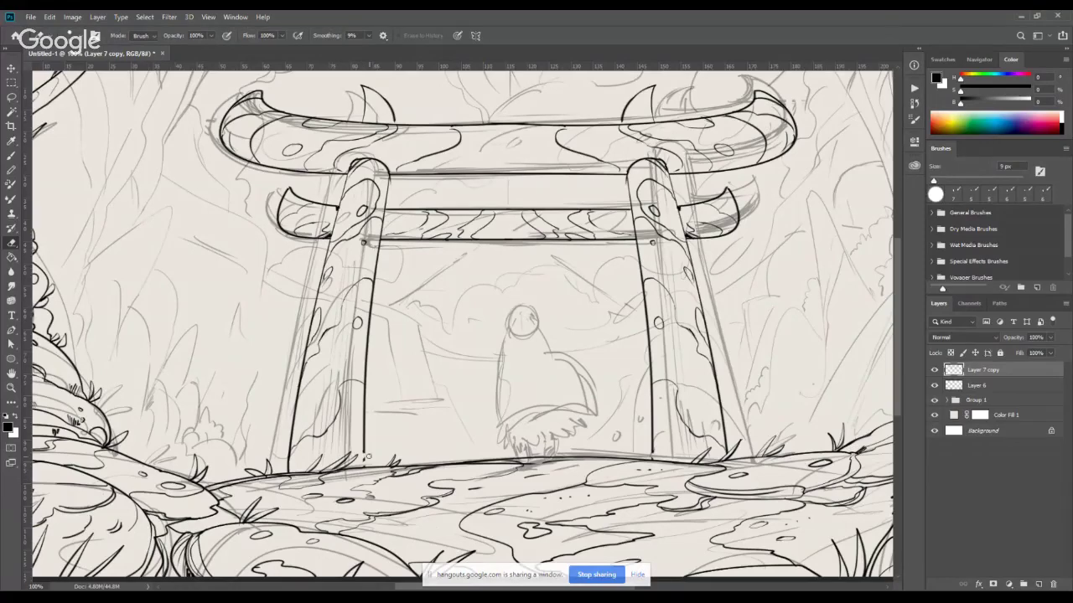
pyautogui.press('v')
pyautogui.press('b')
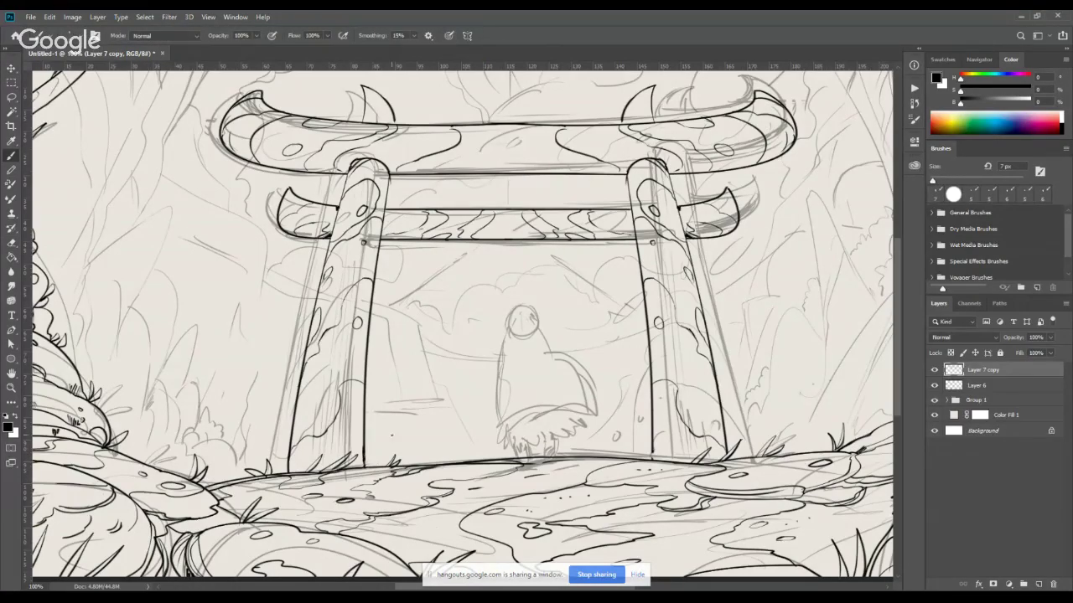
pyautogui.moveTo(468, 346); pyautogui.dragTo(490, 425)
pyautogui.press('e')
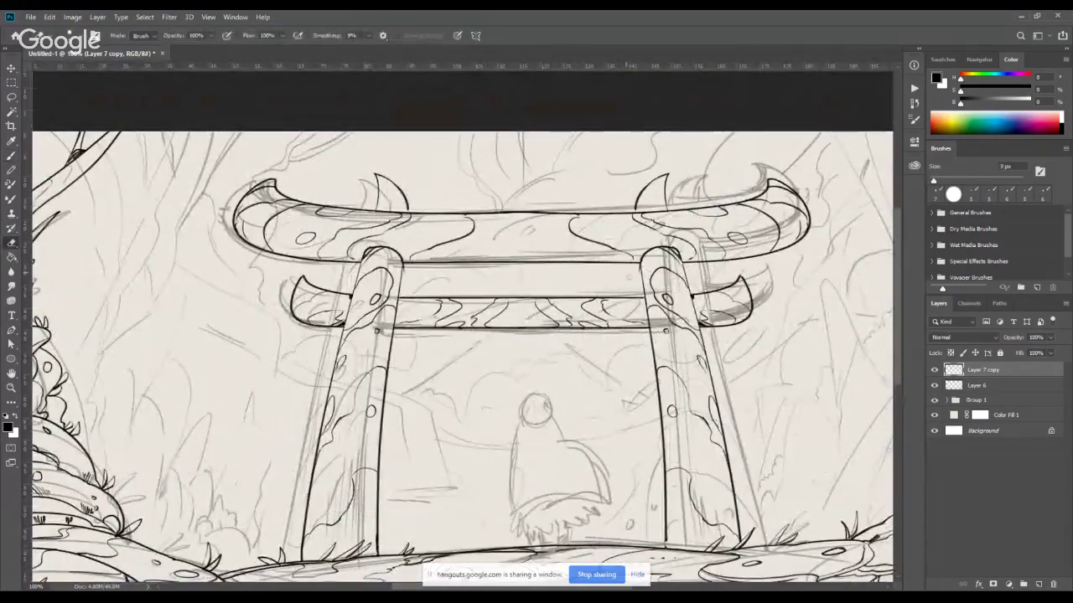
pyautogui.moveTo(632, 342); pyautogui.dragTo(613, 259)
pyautogui.press('b')
pyautogui.moveTo(606, 312); pyautogui.dragTo(595, 373)
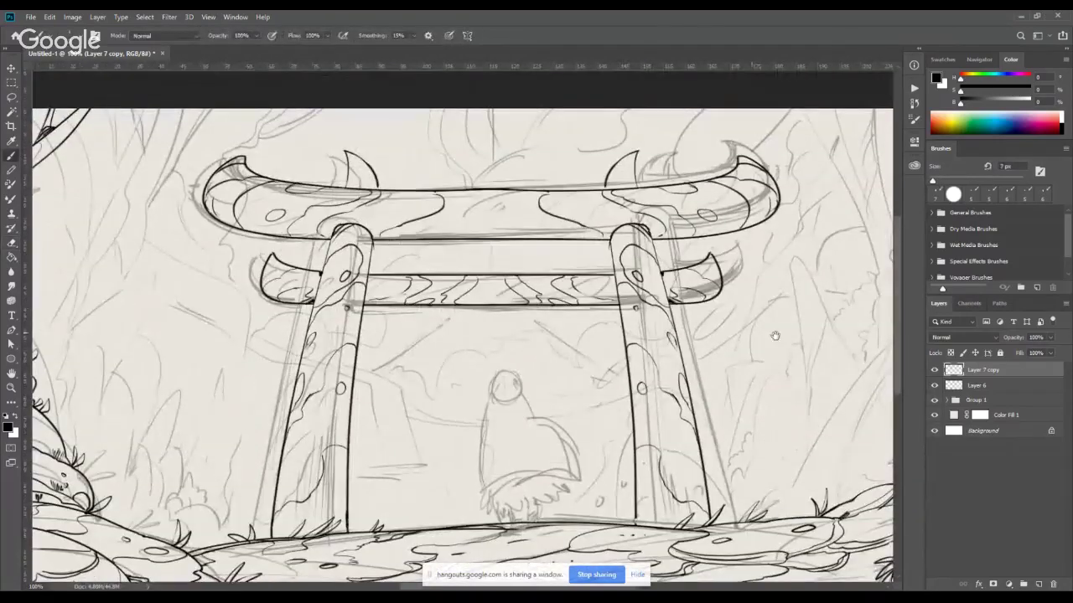
# Add a new layer and ink a wavy patch line and small oval knot on the left horn above the top beam.
pyautogui.click(1038, 583)
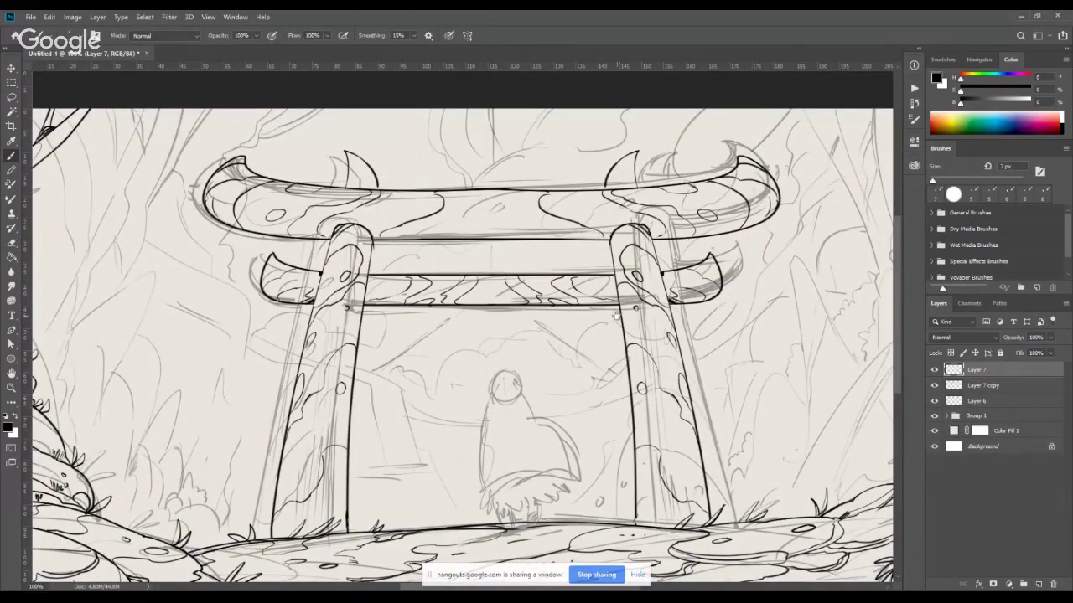
pyautogui.moveTo(625, 331); pyautogui.dragTo(609, 355)
pyautogui.hotkey('ctrl', '+')
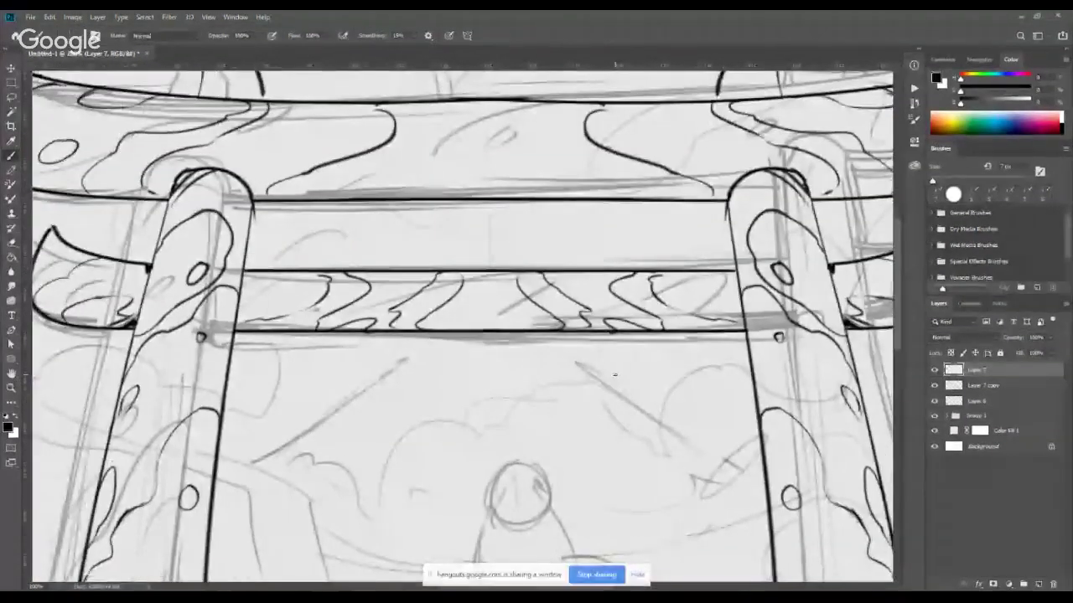
pyautogui.moveTo(563, 311); pyautogui.dragTo(567, 400)
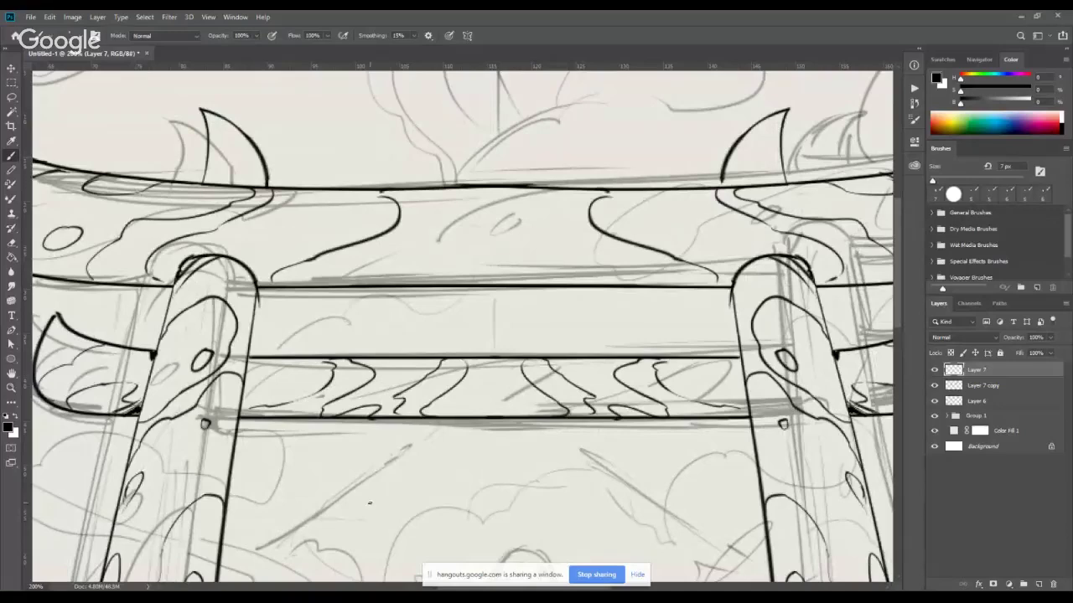
pyautogui.click(934, 385)
pyautogui.click(934, 385)
pyautogui.hotkey('ctrl', 'z')
pyautogui.moveTo(210, 160); pyautogui.dragTo(253, 185)
pyautogui.moveTo(209, 137)
pyautogui.mouseDown()
pyautogui.moveTo(267, 172)
pyautogui.moveTo(225, 176)
pyautogui.mouseUp()
# Ink wavy patch lines on the right horn above the gate's top beam.
pyautogui.moveTo(781, 251); pyautogui.dragTo(505, 298)
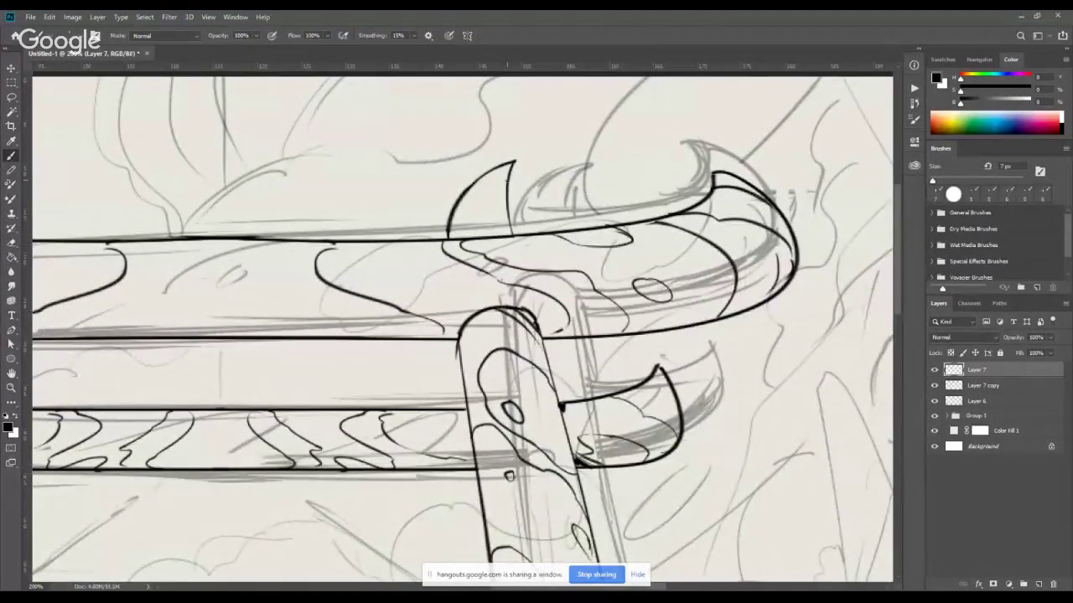
pyautogui.moveTo(506, 179)
pyautogui.mouseDown()
pyautogui.moveTo(493, 225)
pyautogui.moveTo(469, 236)
pyautogui.moveTo(457, 205)
pyautogui.mouseUp()
pyautogui.moveTo(454, 352); pyautogui.dragTo(539, 212)
# Erase the stray line end beside the top of the right pillar on Layer 7 copy, and make Layer 7 active again.
pyautogui.press('e')
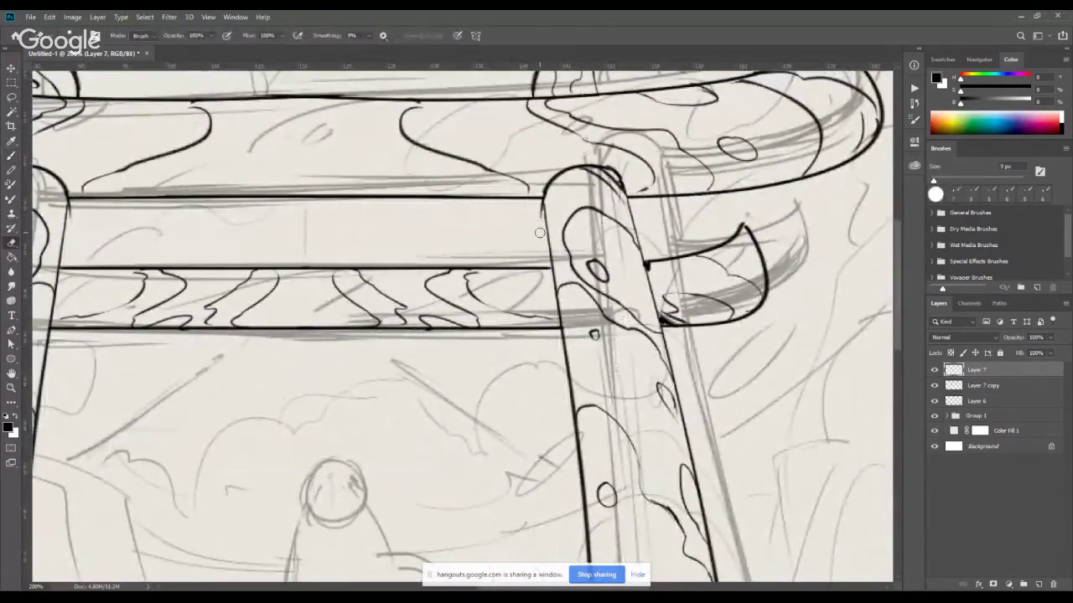
pyautogui.click(934, 386)
pyautogui.click(934, 386)
pyautogui.click(964, 387)
pyautogui.press(']')
pyautogui.press(']')
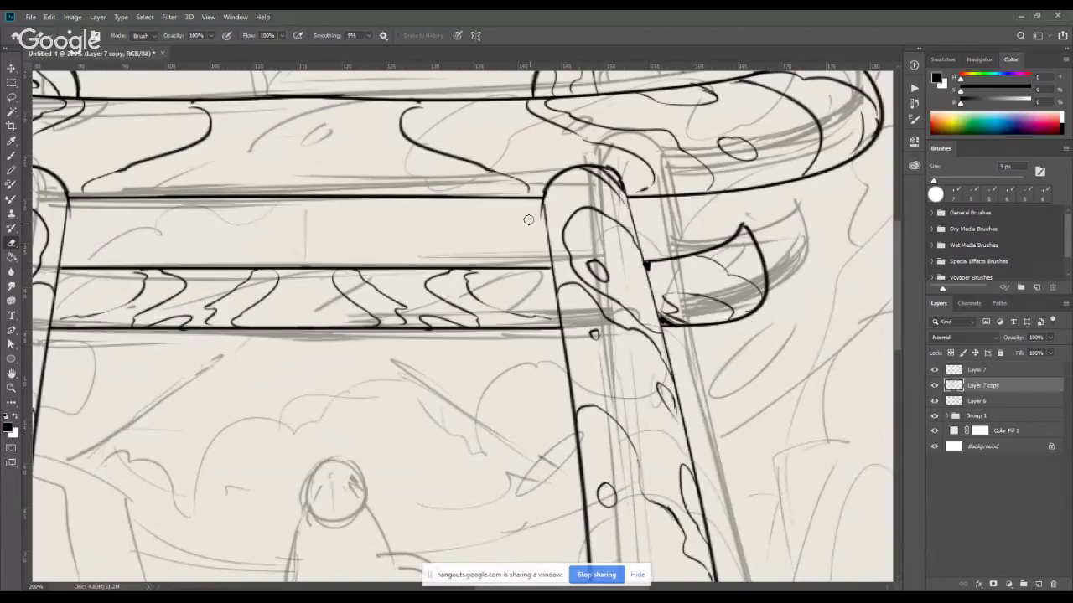
pyautogui.click(962, 370)
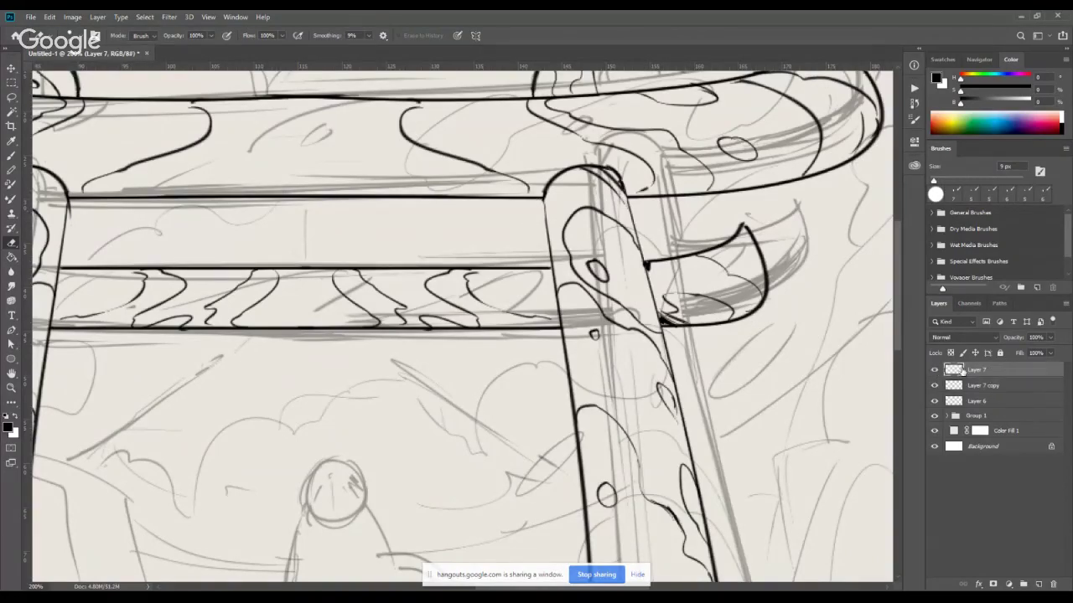
pyautogui.press('b')
pyautogui.moveTo(484, 346)
pyautogui.mouseDown()
pyautogui.moveTo(579, 279)
pyautogui.moveTo(600, 429)
pyautogui.mouseUp()
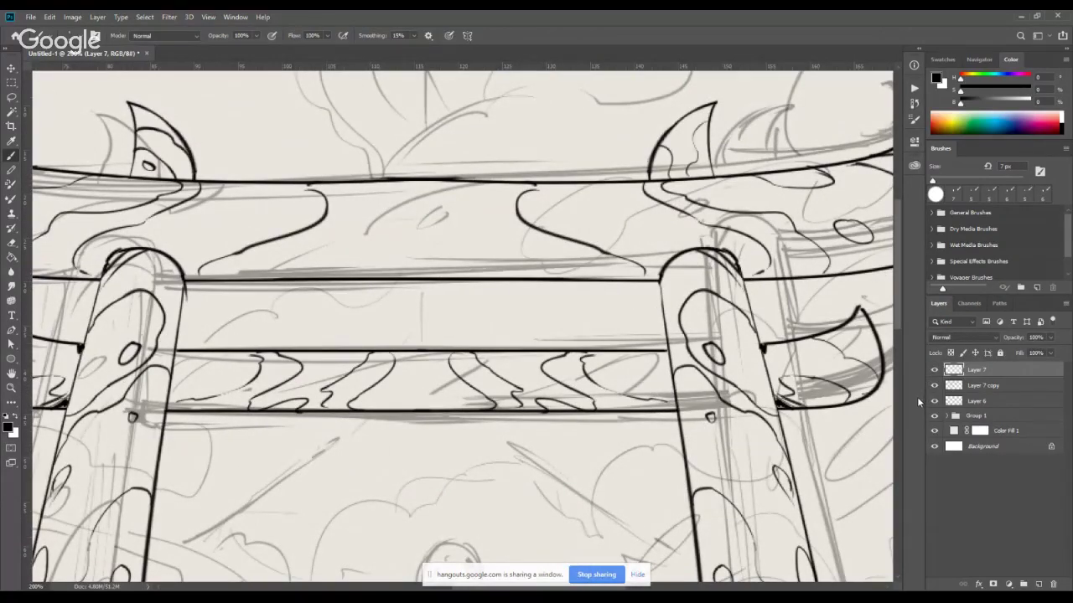
pyautogui.hotkey('ctrl', '-')
pyautogui.hotkey('ctrl', '-')
pyautogui.hotkey('ctrl', '-')
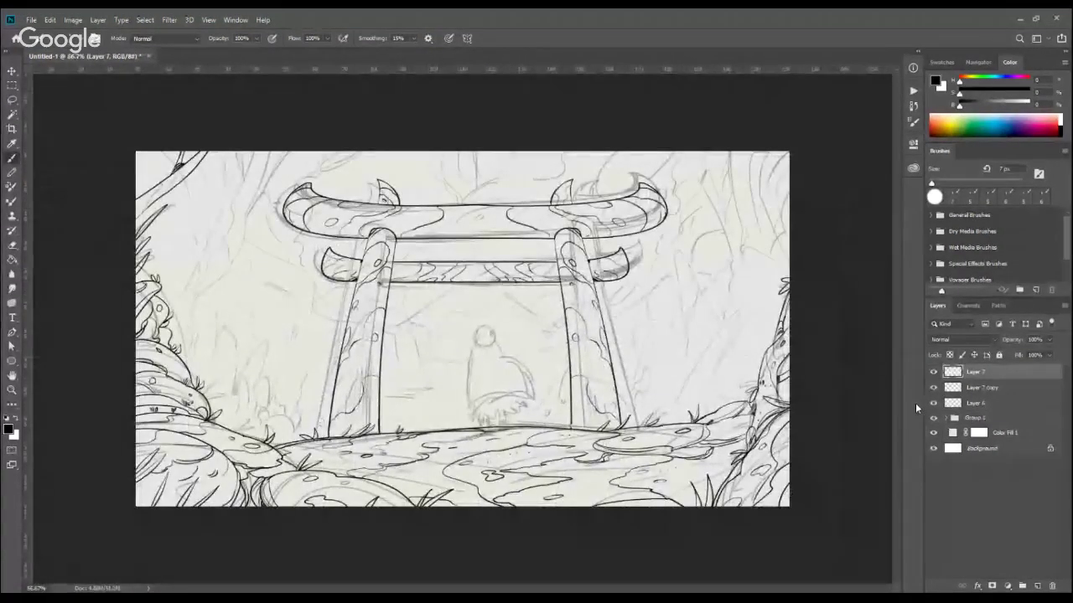
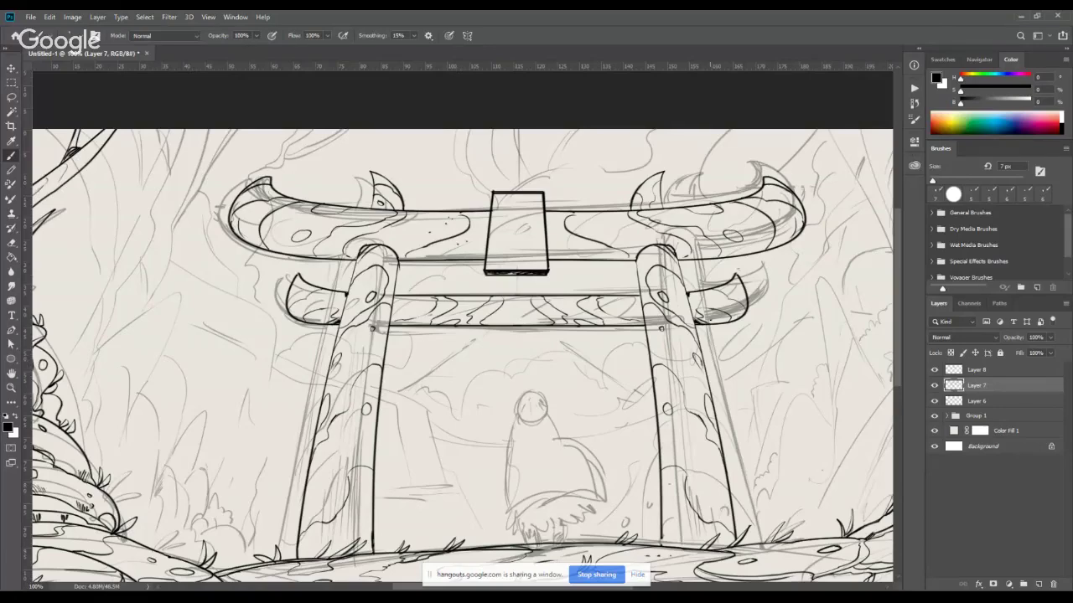
# Ink small texture dots on the gate's top beam and pillars on Layer 7.
pyautogui.moveTo(539, 293)
pyautogui.mouseDown()
pyautogui.moveTo(632, 254)
pyautogui.moveTo(655, 259)
pyautogui.mouseUp()
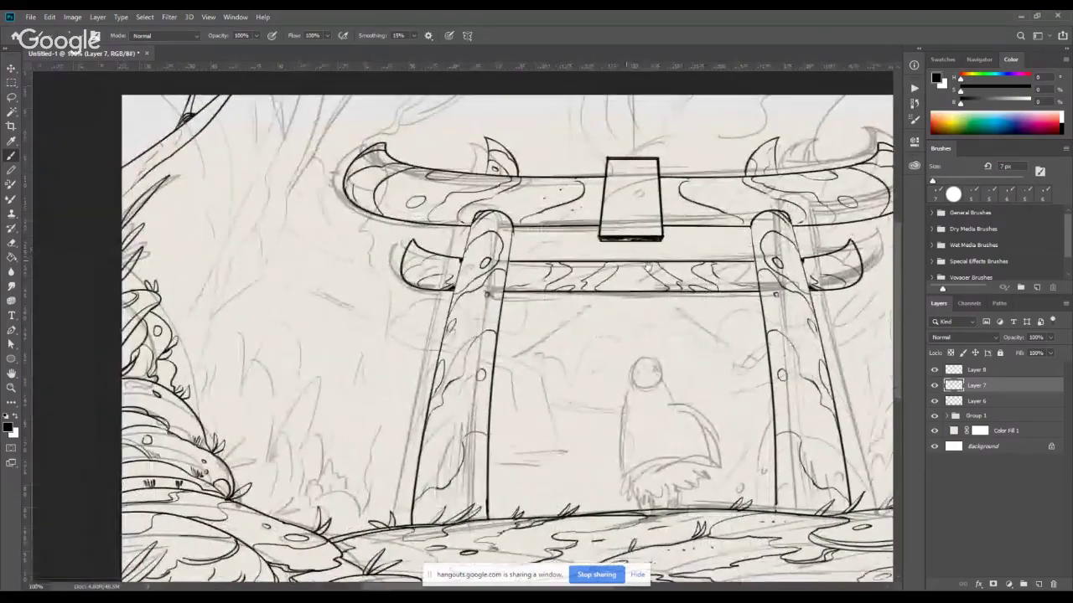
pyautogui.press('e')
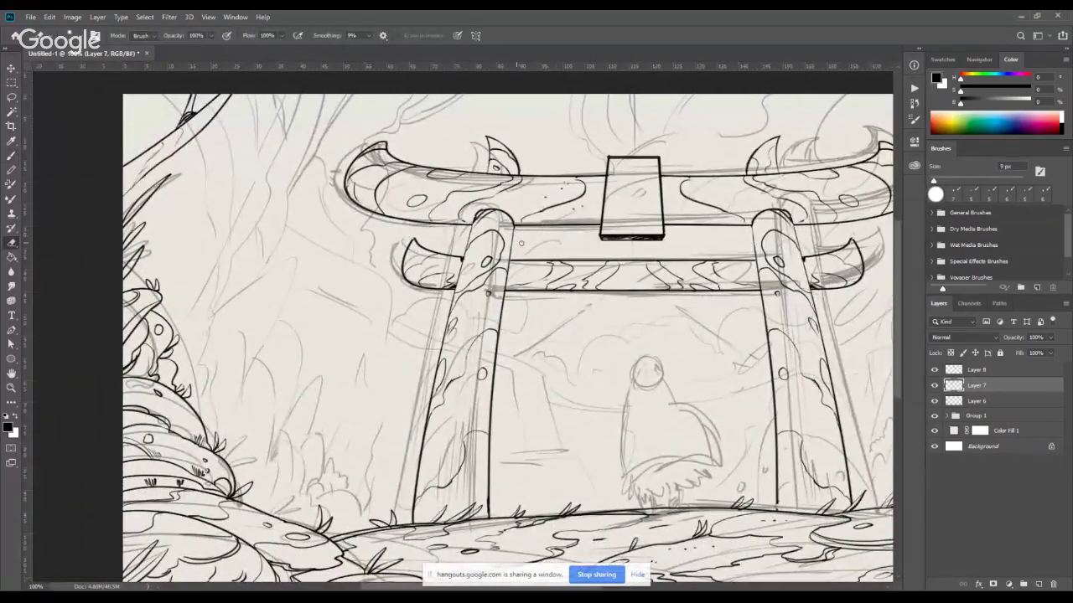
pyautogui.press('b')
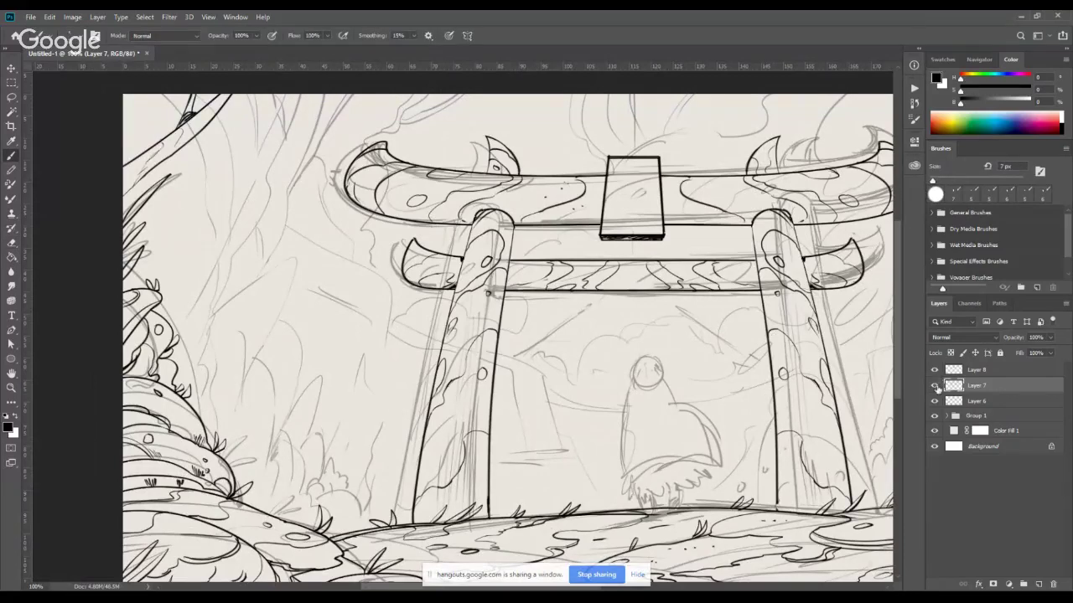
pyautogui.click(934, 385)
pyautogui.click(934, 385)
pyautogui.click(524, 181)
pyautogui.moveTo(679, 317); pyautogui.dragTo(538, 310)
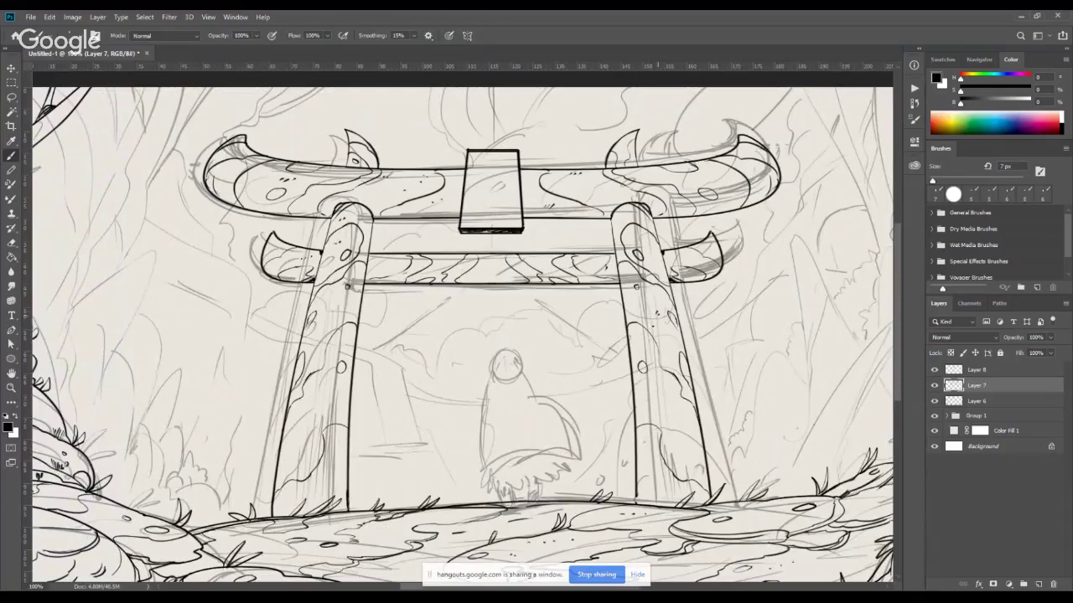
pyautogui.click(935, 387)
pyautogui.click(933, 387)
pyautogui.click(934, 385)
pyautogui.click(934, 385)
pyautogui.moveTo(606, 419); pyautogui.dragTo(636, 423)
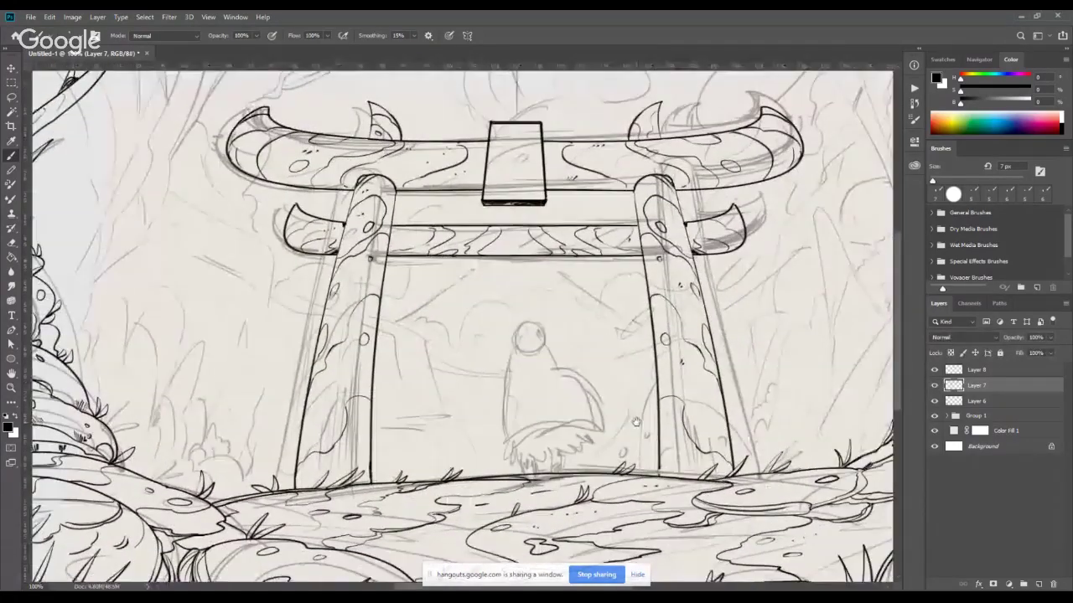
# Merge the plaque's Layer 8 with the gate's Layer 7.
pyautogui.click(934, 401)
pyautogui.click(935, 402)
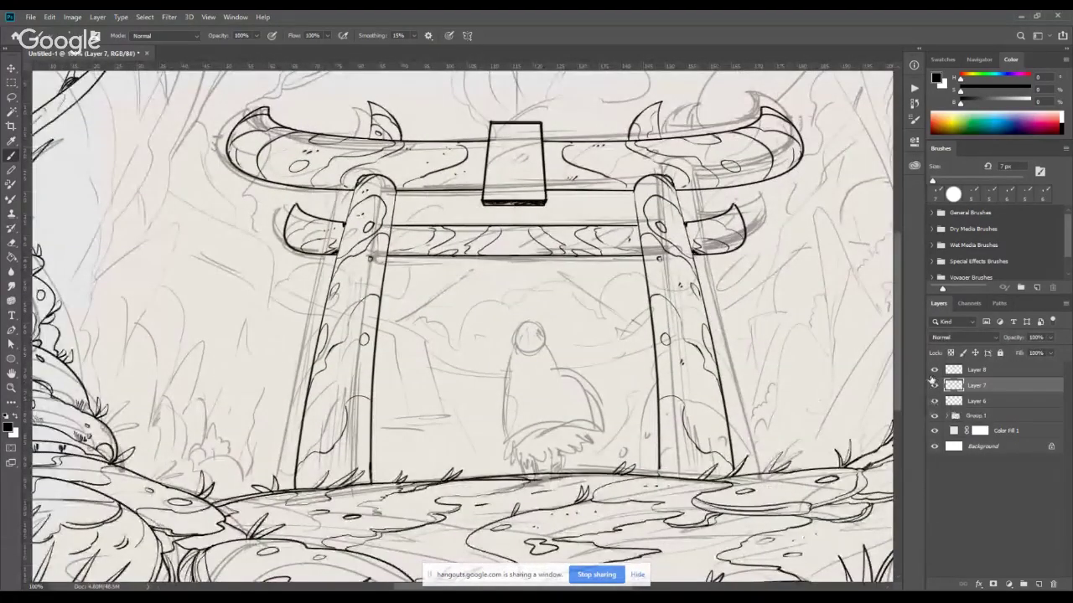
pyautogui.click(956, 377)
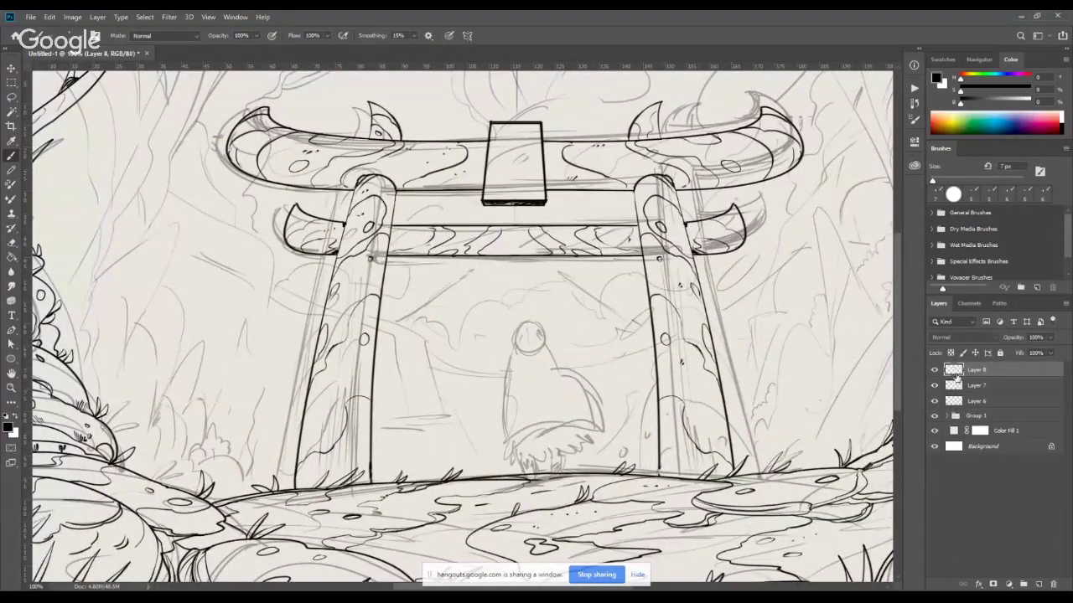
pyautogui.keyDown('shift'); pyautogui.click(963, 388); pyautogui.keyUp('shift')
pyautogui.rightClick(992, 387)
pyautogui.click(872, 450)
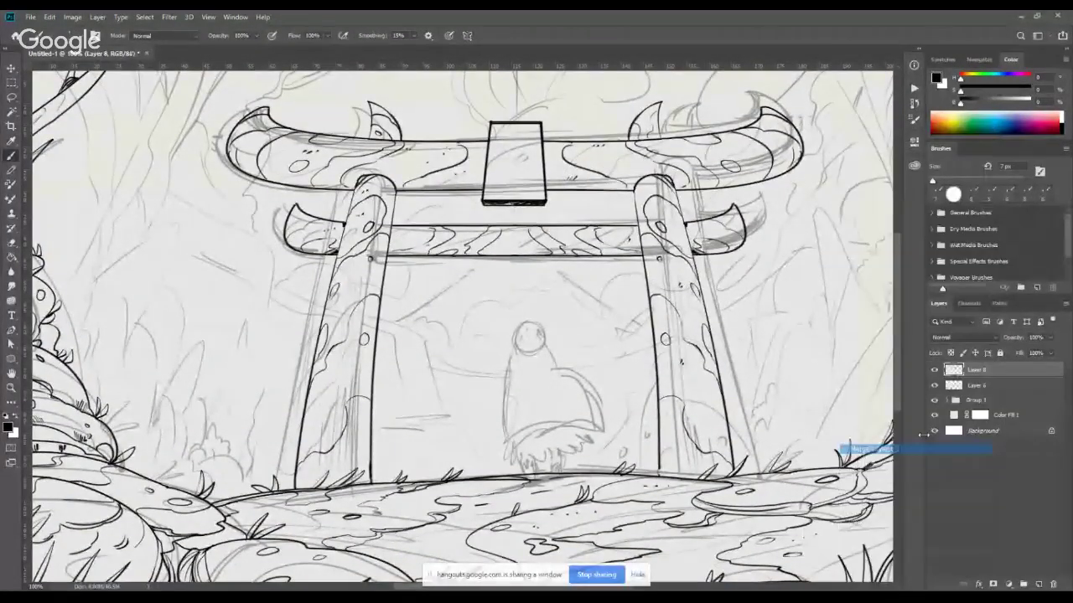
# Create a new layer directly above Group 1 for the background, and set the brush size to 5 px.
pyautogui.click(972, 387)
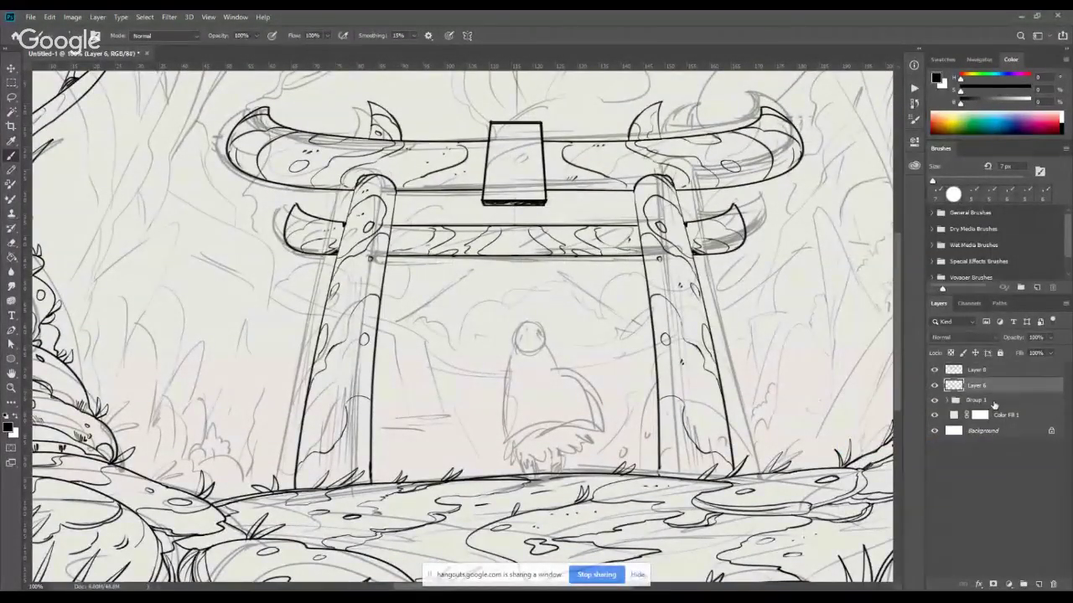
pyautogui.click(994, 402)
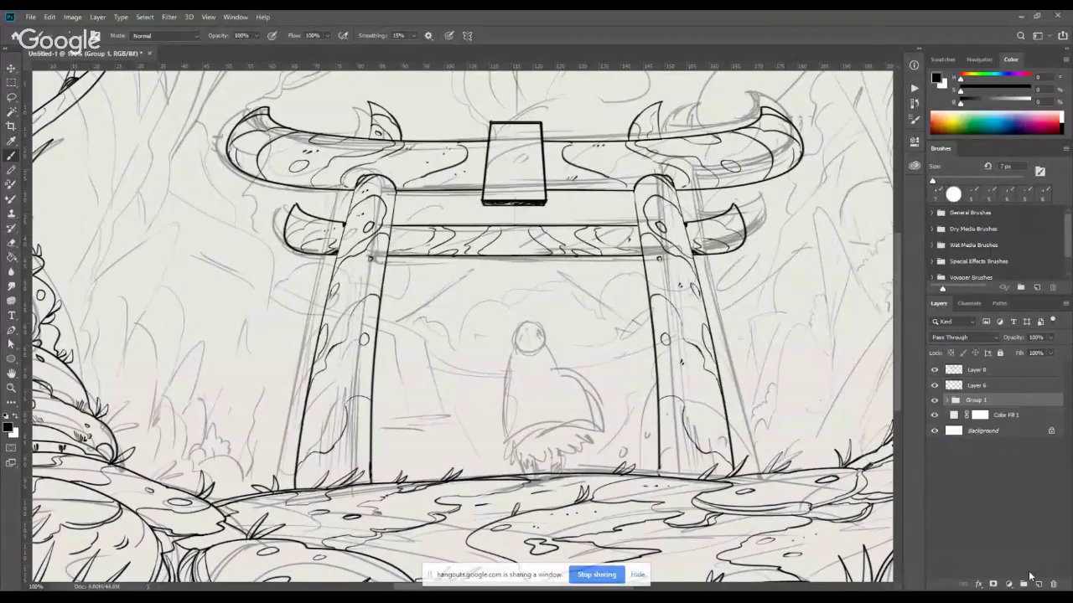
pyautogui.click(1038, 583)
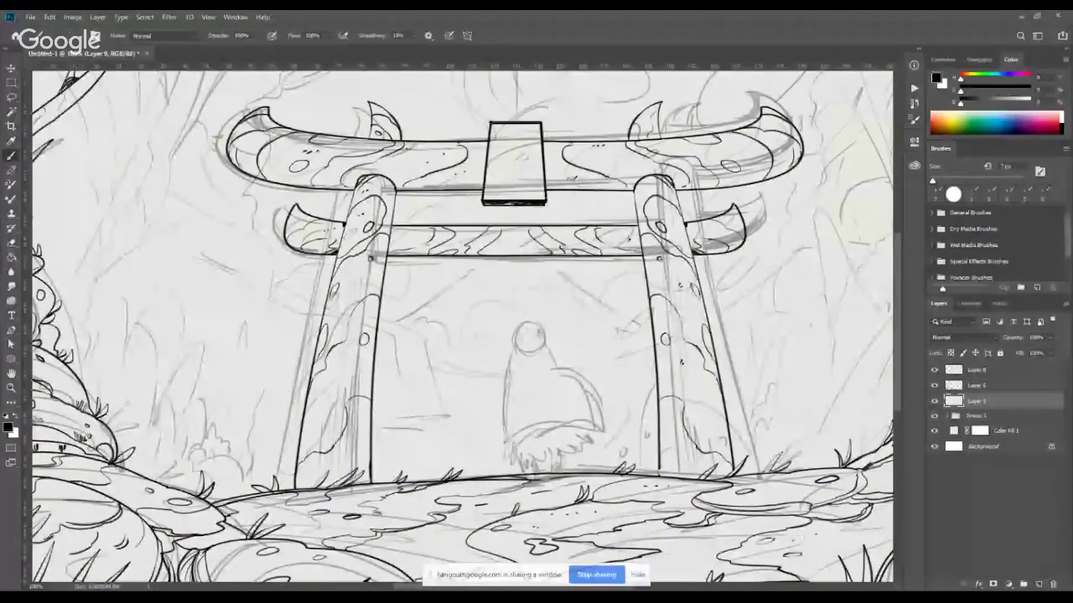
pyautogui.hotkey('ctrl', '-')
pyautogui.hotkey('ctrl', '-')
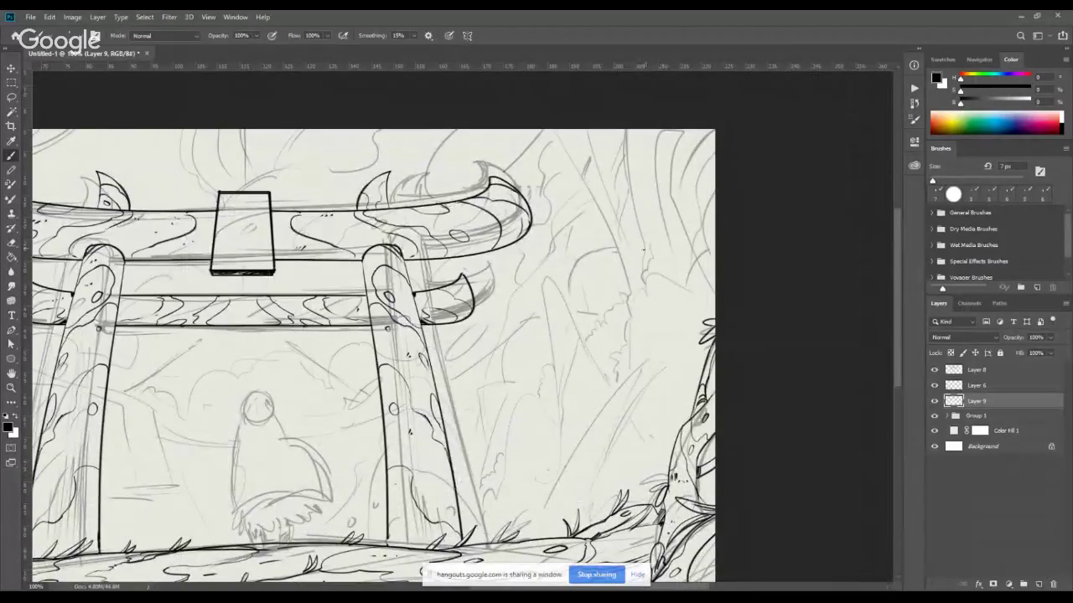
pyautogui.rightClick(603, 263)
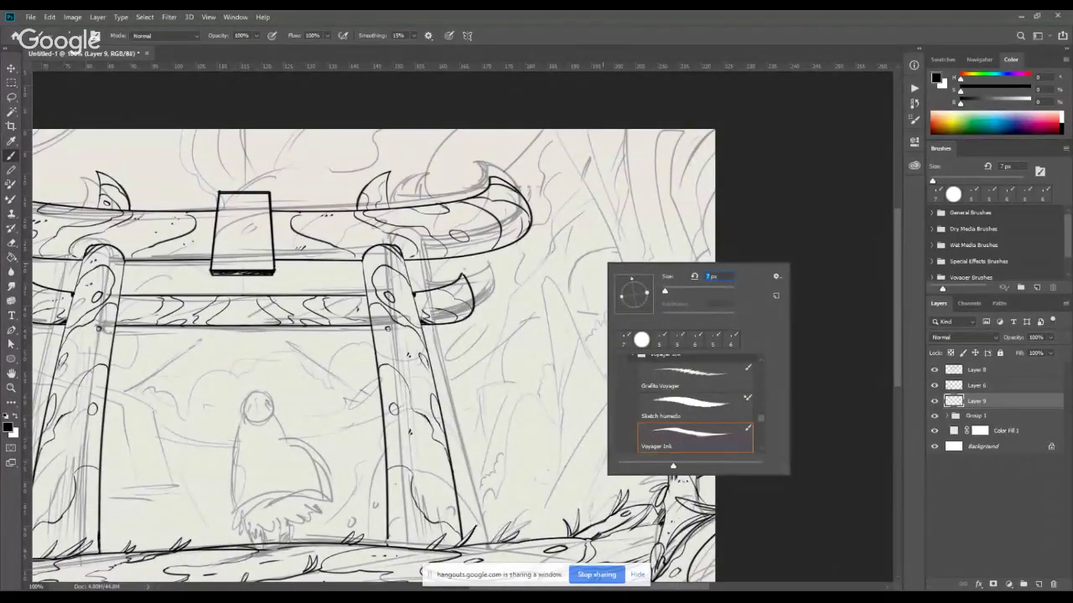
pyautogui.write('5')
pyautogui.press('Return')
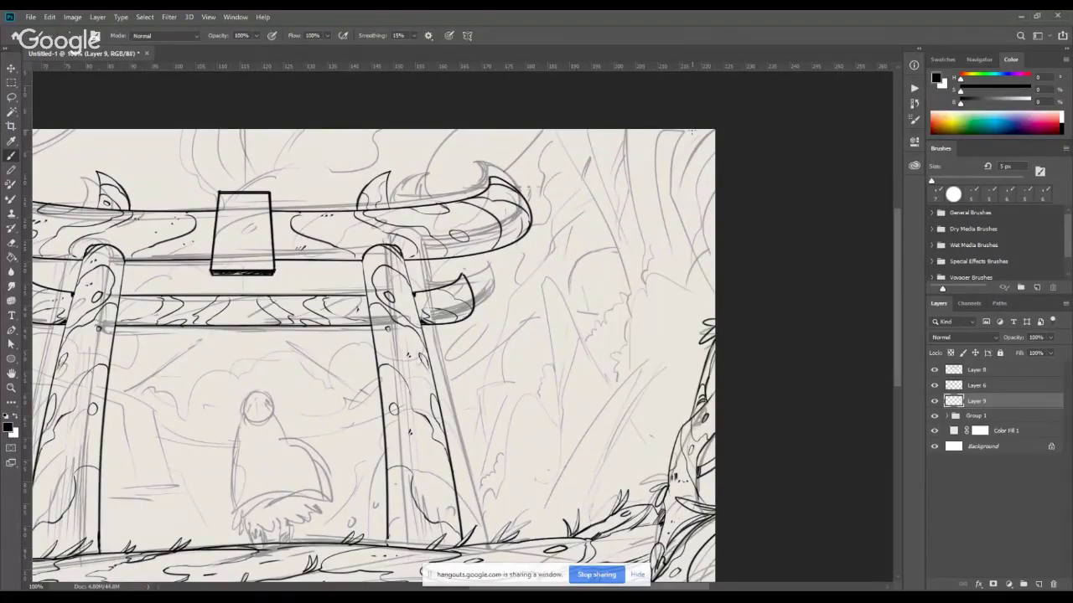
# Ink the long curved contour lines of the large tree trunk in the upper right corner on Layer 9.
pyautogui.moveTo(666, 131); pyautogui.dragTo(712, 302)
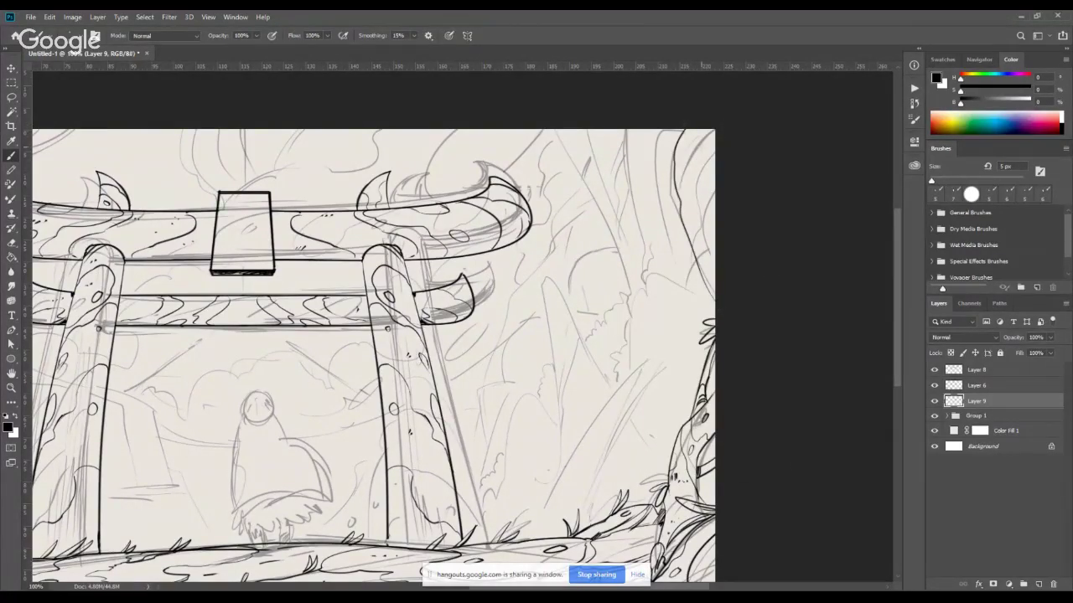
pyautogui.moveTo(727, 149); pyautogui.dragTo(766, 296)
pyautogui.moveTo(712, 148); pyautogui.dragTo(749, 266)
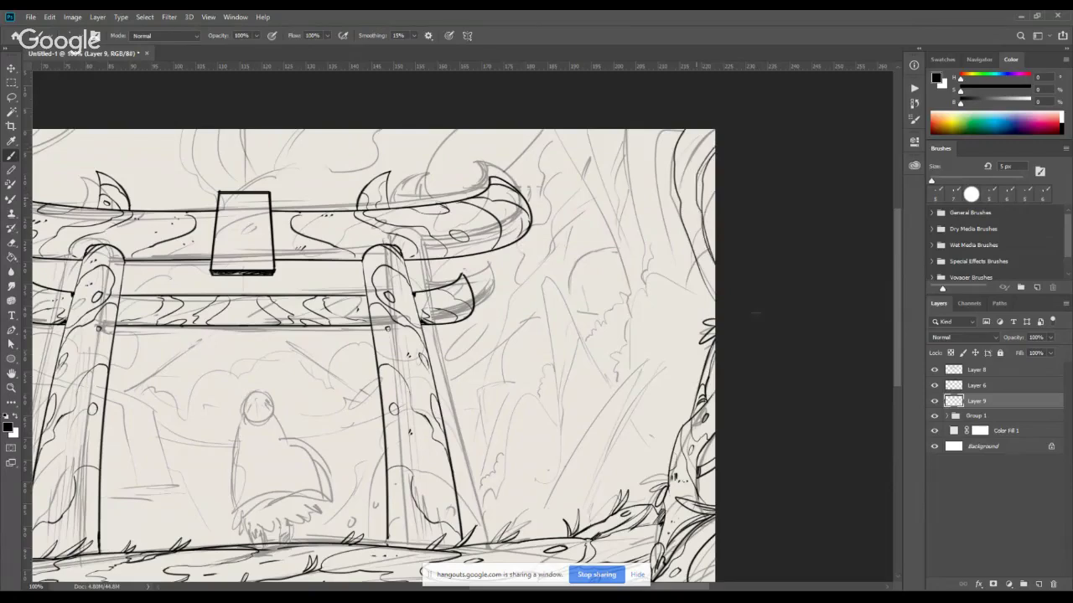
pyautogui.moveTo(659, 131); pyautogui.dragTo(677, 323)
pyautogui.moveTo(625, 128); pyautogui.dragTo(660, 356)
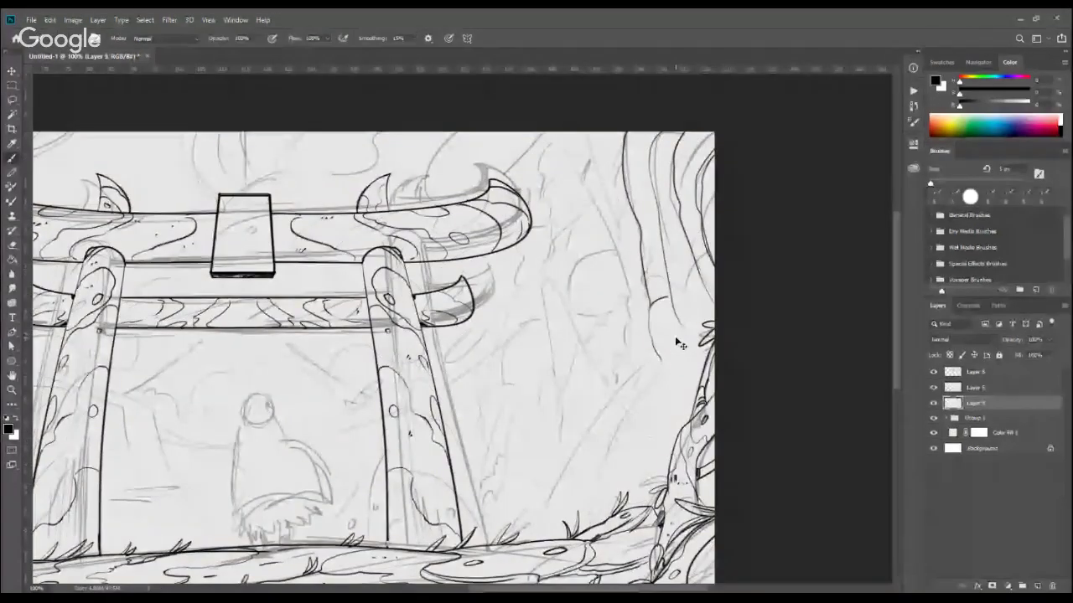
# Redo the stroke at the foot of the upper-right trunk as a small rounded foliage clump with a trimmed lower edge.
pyautogui.hotkey('ctrl', 'z')
pyautogui.moveTo(673, 303)
pyautogui.mouseDown()
pyautogui.moveTo(645, 307)
pyautogui.moveTo(635, 325)
pyautogui.moveTo(677, 366)
pyautogui.mouseUp()
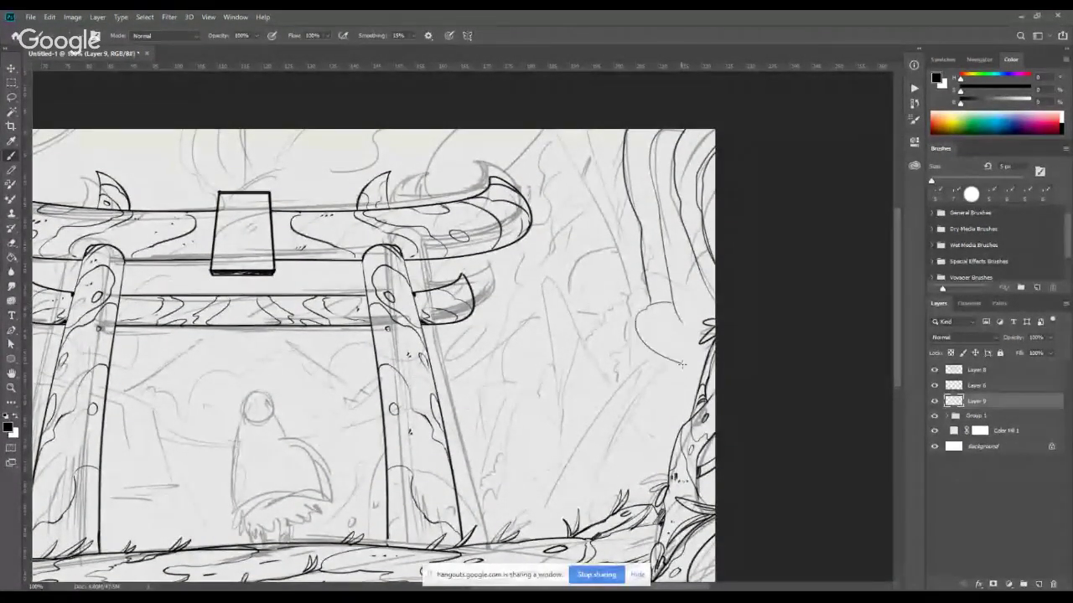
pyautogui.moveTo(670, 306)
pyautogui.mouseDown()
pyautogui.moveTo(645, 323)
pyautogui.moveTo(678, 366)
pyautogui.mouseUp()
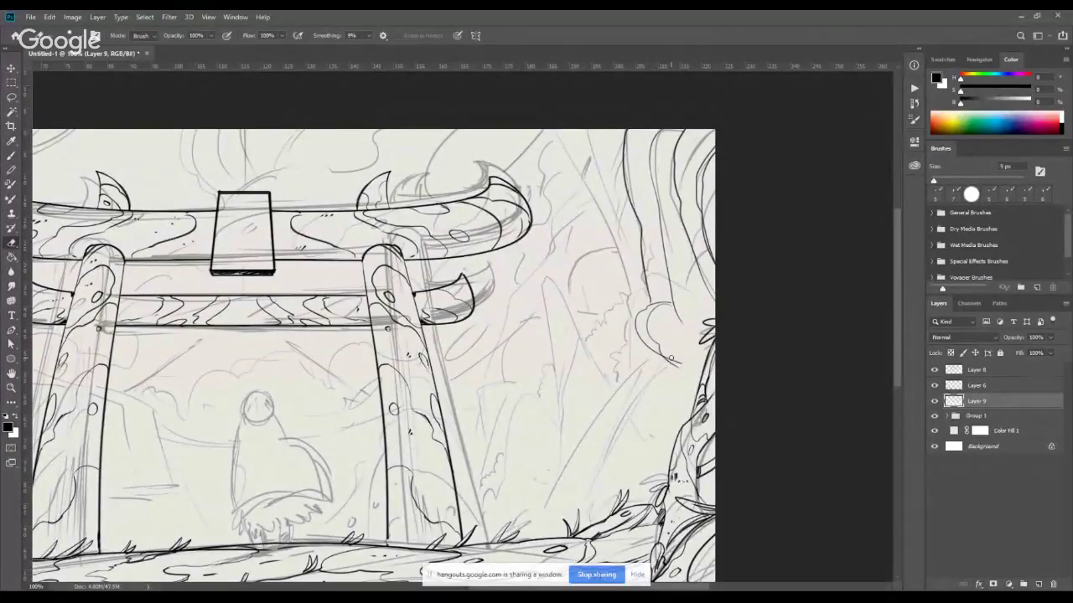
pyautogui.hotkey('ctrl', 'z')
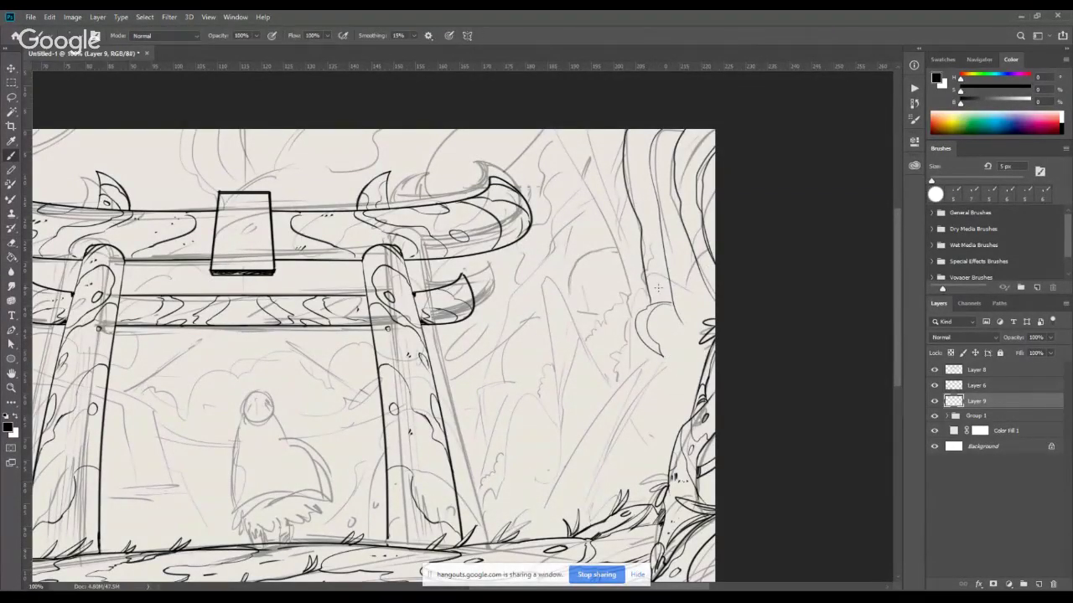
# Ink the rounded bush outlines descending from the right trunk to the ground beside the gate's right pillar.
pyautogui.moveTo(664, 345)
pyautogui.mouseDown()
pyautogui.moveTo(675, 402)
pyautogui.moveTo(657, 383)
pyautogui.moveTo(677, 357)
pyautogui.moveTo(698, 354)
pyautogui.moveTo(632, 434)
pyautogui.mouseUp()
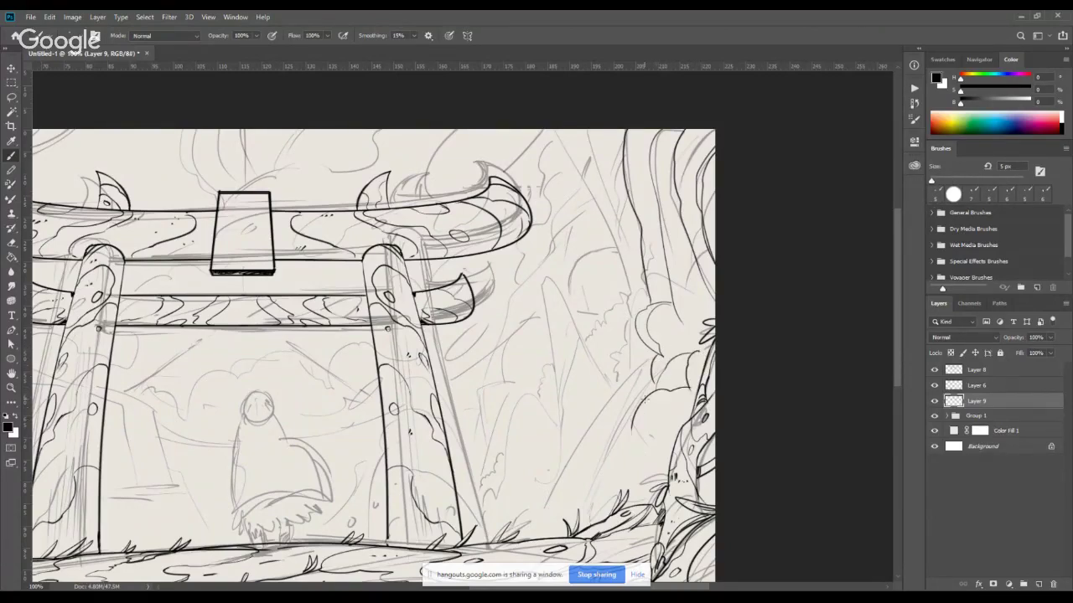
pyautogui.moveTo(647, 398)
pyautogui.mouseDown()
pyautogui.moveTo(603, 388)
pyautogui.moveTo(573, 414)
pyautogui.moveTo(585, 460)
pyautogui.moveTo(604, 475)
pyautogui.moveTo(590, 431)
pyautogui.moveTo(614, 407)
pyautogui.moveTo(559, 439)
pyautogui.moveTo(549, 393)
pyautogui.moveTo(501, 458)
pyautogui.mouseUp()
pyautogui.moveTo(576, 423)
pyautogui.mouseDown()
pyautogui.moveTo(598, 387)
pyautogui.moveTo(598, 423)
pyautogui.moveTo(597, 389)
pyautogui.moveTo(634, 397)
pyautogui.moveTo(682, 336)
pyautogui.mouseUp()
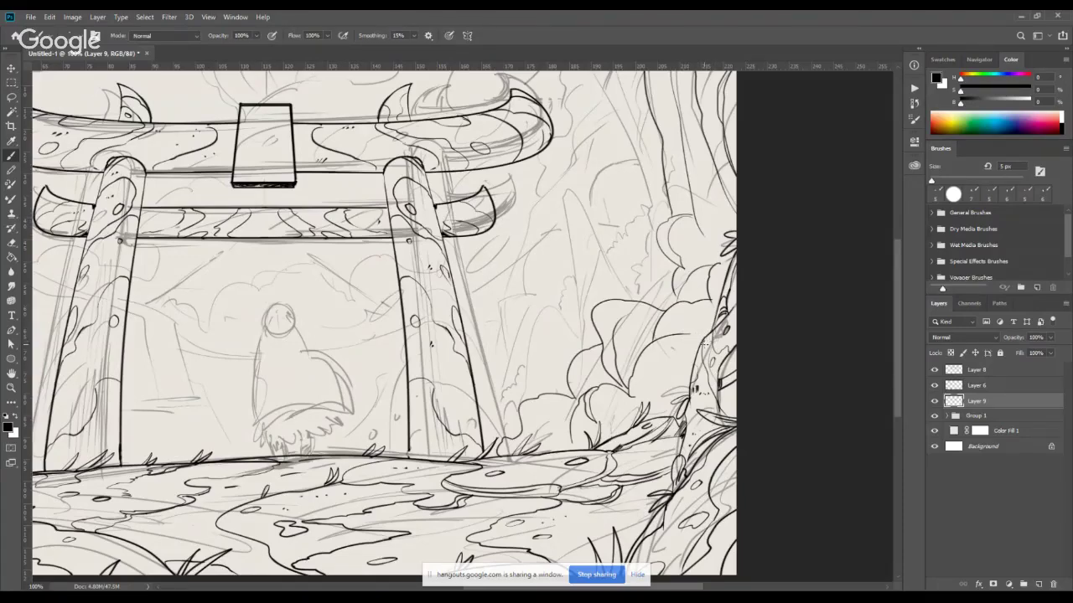
# Ink grass tufts on top of the right-hand bushes and curved fold lines inside their rounded shapes.
pyautogui.moveTo(696, 310); pyautogui.dragTo(691, 375)
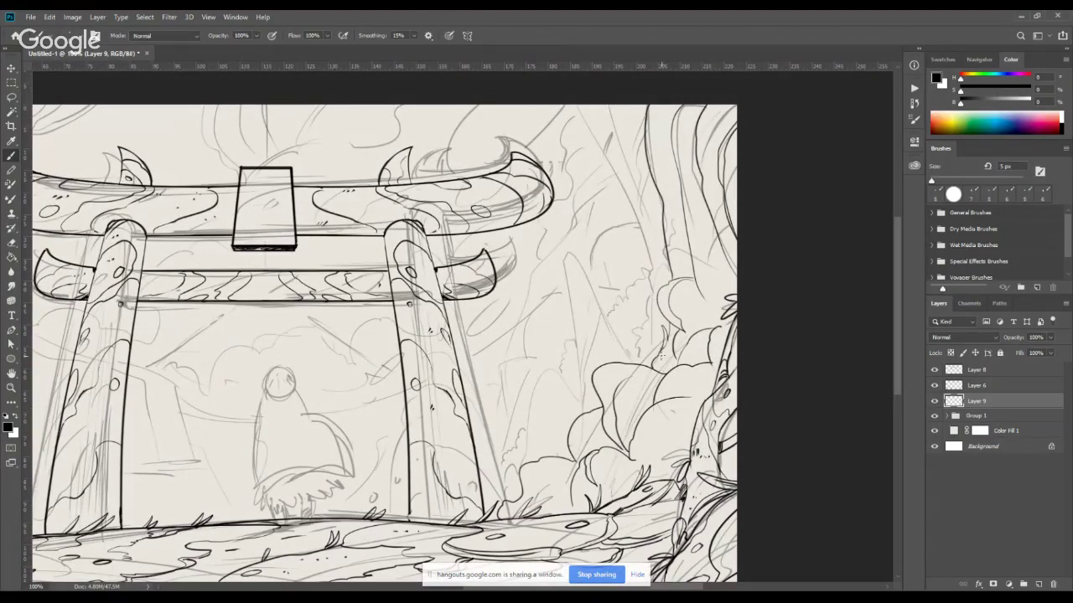
pyautogui.moveTo(644, 341)
pyautogui.mouseDown()
pyautogui.moveTo(650, 361)
pyautogui.moveTo(639, 362)
pyautogui.mouseUp()
pyautogui.moveTo(703, 459)
pyautogui.mouseDown()
pyautogui.moveTo(673, 354)
pyautogui.moveTo(629, 400)
pyautogui.mouseUp()
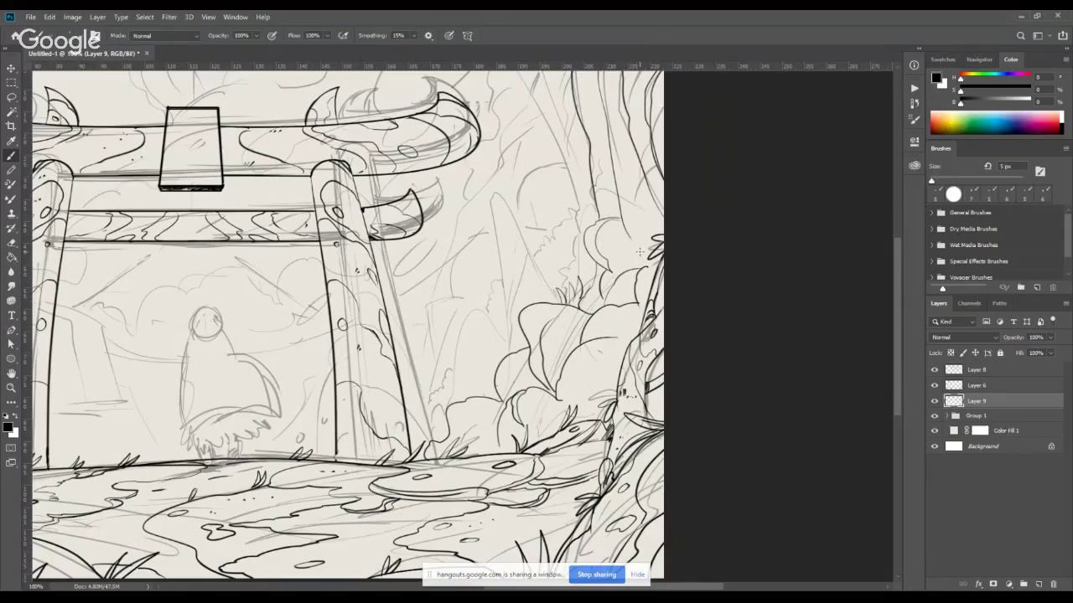
pyautogui.moveTo(637, 290)
pyautogui.mouseDown()
pyautogui.moveTo(635, 319)
pyautogui.moveTo(645, 281)
pyautogui.mouseUp()
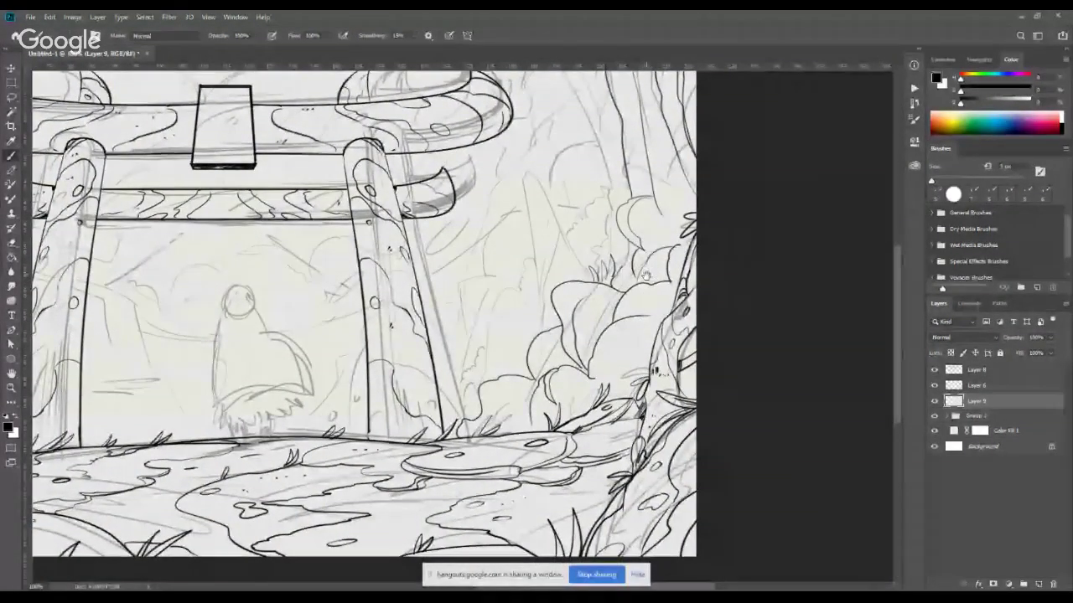
pyautogui.moveTo(640, 289); pyautogui.dragTo(640, 318)
pyautogui.moveTo(660, 282)
pyautogui.mouseDown()
pyautogui.moveTo(654, 266)
pyautogui.moveTo(629, 334)
pyautogui.mouseUp()
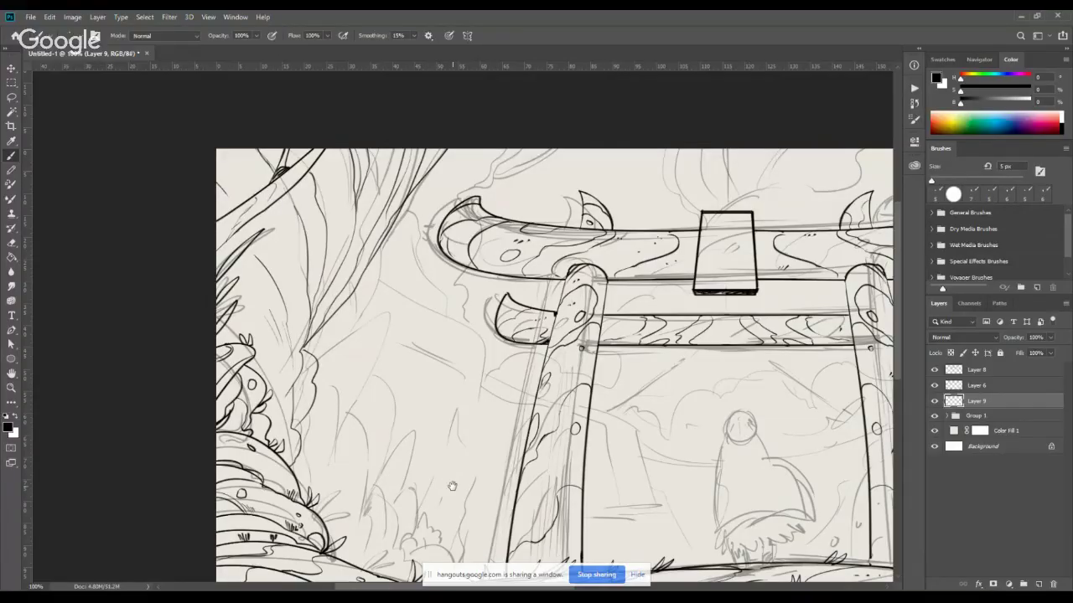
# Ink the sloped top edge and sharp tip of the tall pointed rock beside the left tree, reworking the tip strokes.
pyautogui.moveTo(452, 486); pyautogui.dragTo(444, 361)
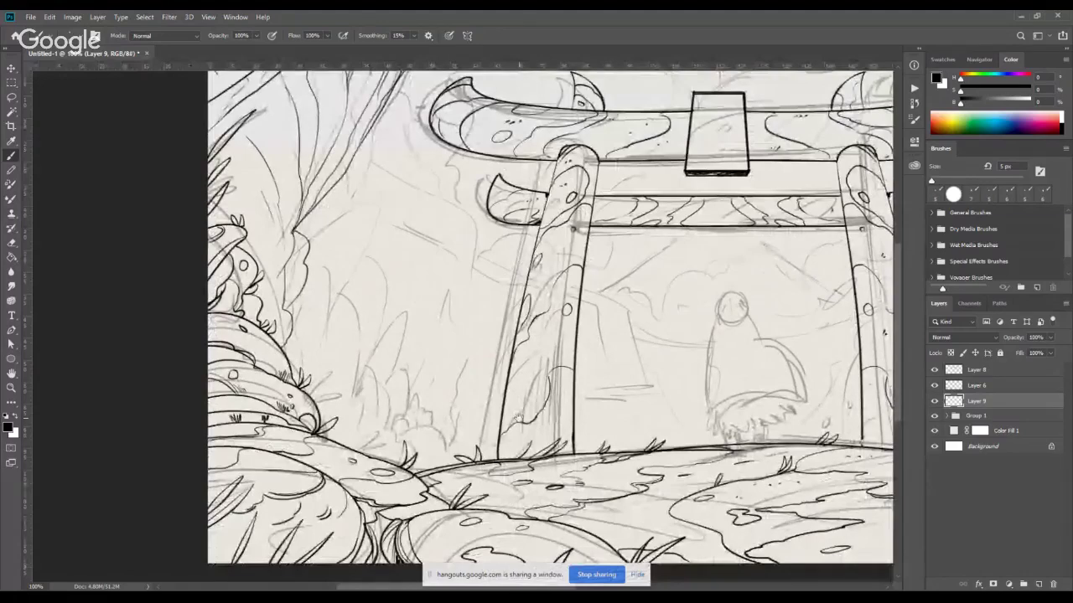
pyautogui.moveTo(518, 416); pyautogui.dragTo(520, 355)
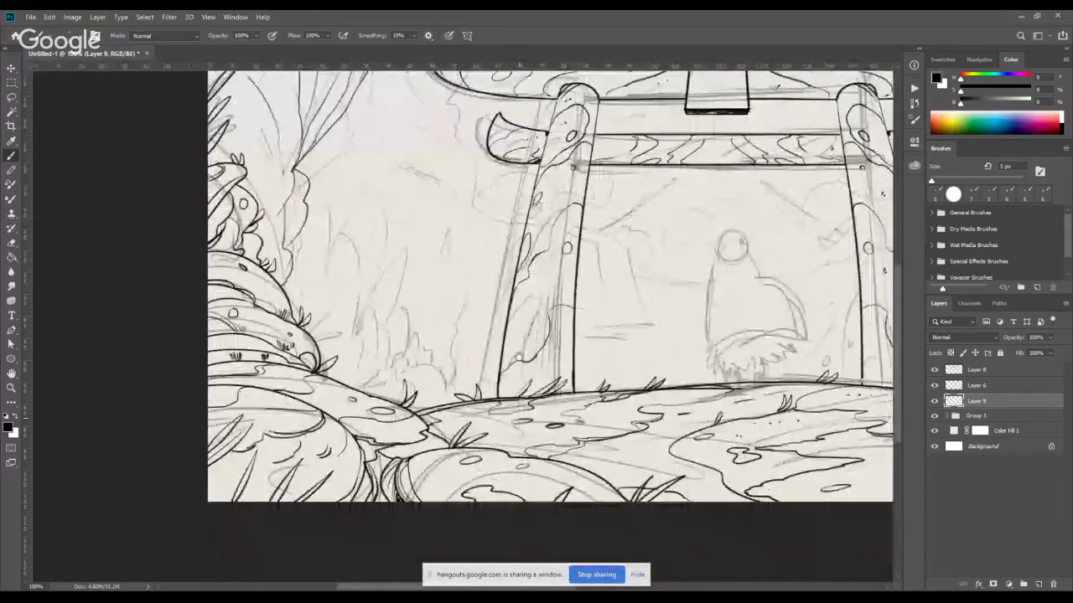
pyautogui.moveTo(370, 188); pyautogui.dragTo(403, 263)
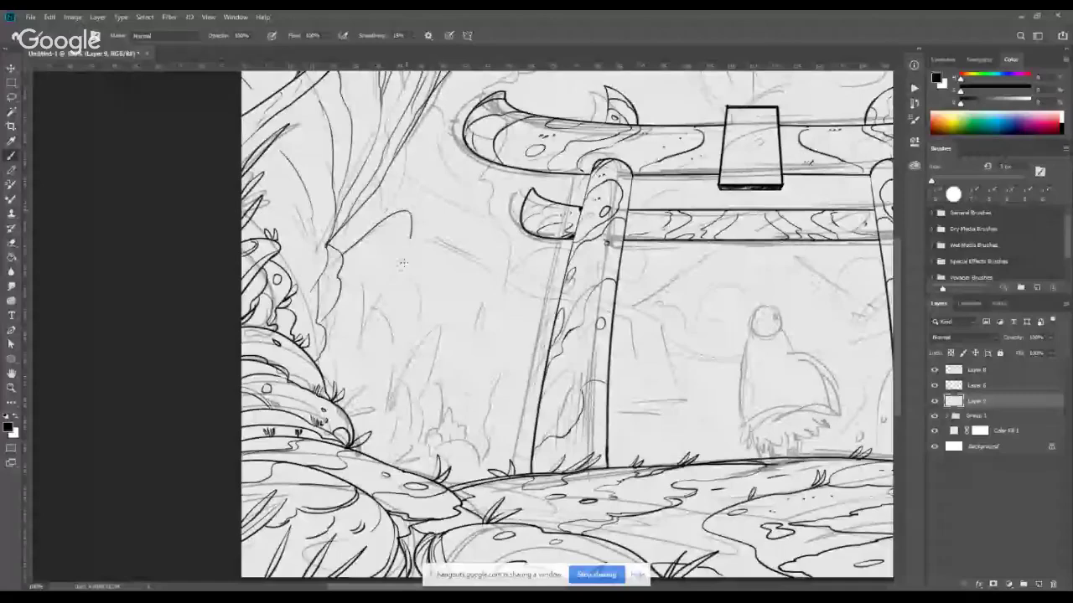
pyautogui.hotkey('ctrl', 'z')
pyautogui.moveTo(342, 252)
pyautogui.mouseDown()
pyautogui.moveTo(379, 270)
pyautogui.moveTo(411, 233)
pyautogui.mouseUp()
pyautogui.hotkey('ctrl', 'z')
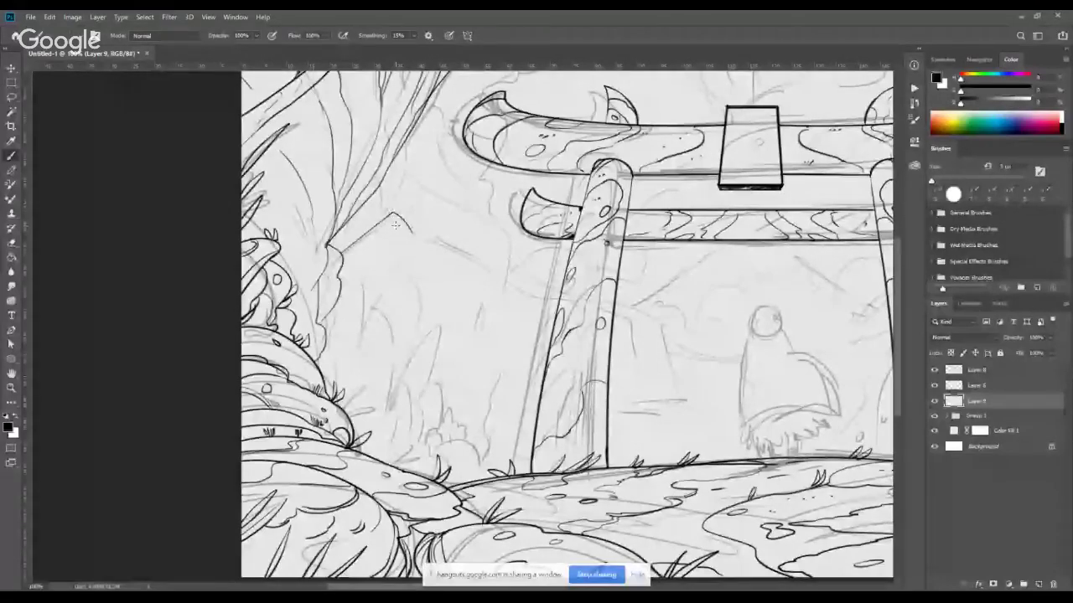
pyautogui.moveTo(398, 226); pyautogui.dragTo(386, 282)
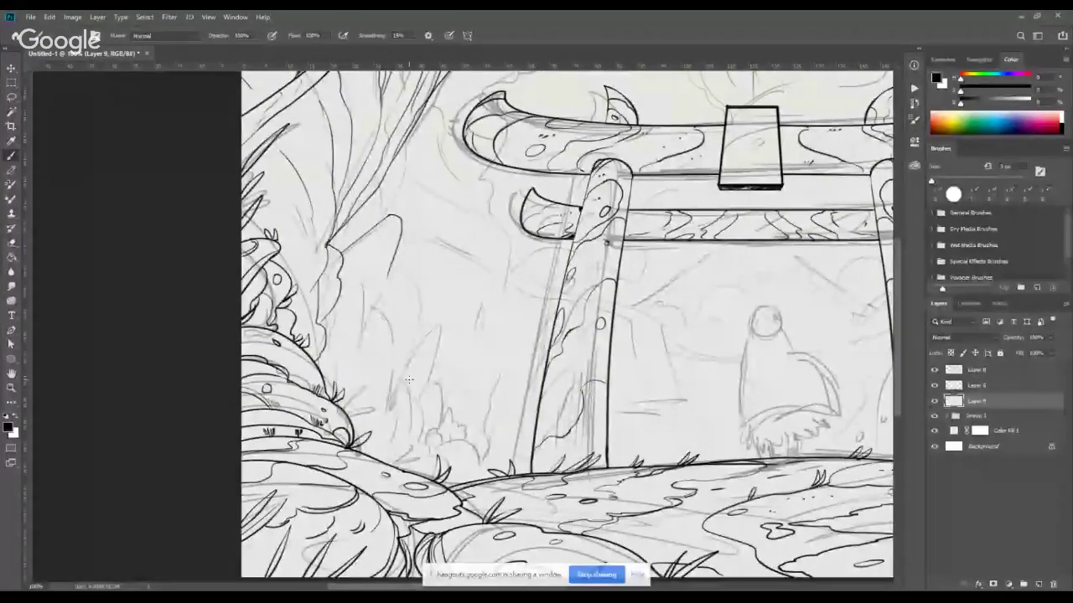
pyautogui.press('e')
pyautogui.moveTo(399, 216)
pyautogui.mouseDown()
pyautogui.moveTo(392, 254)
pyautogui.moveTo(406, 215)
pyautogui.mouseUp()
pyautogui.press('b')
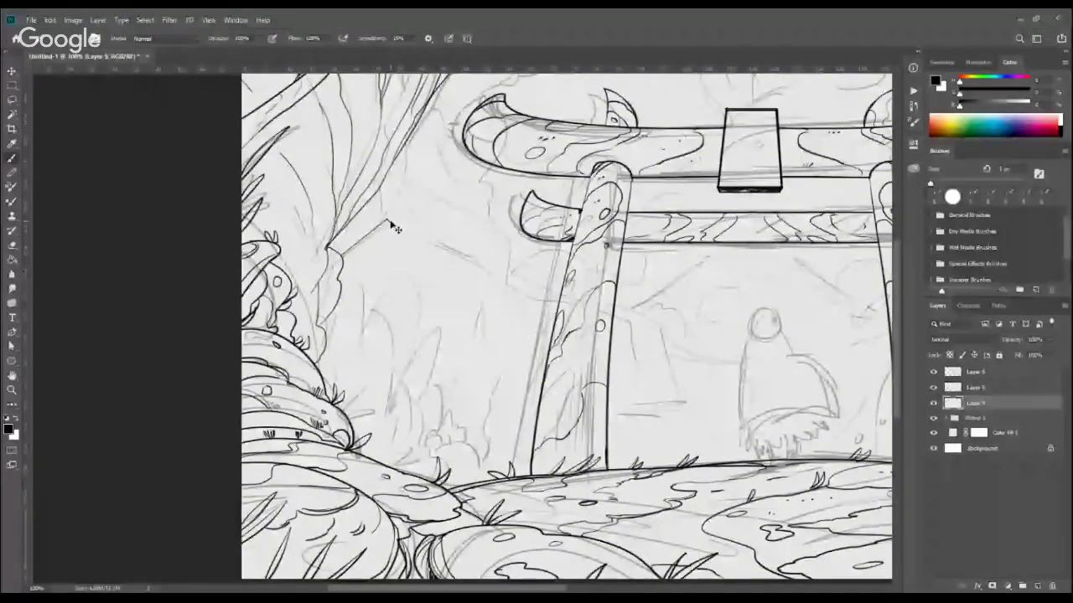
pyautogui.moveTo(388, 220); pyautogui.dragTo(392, 274)
# Ink the sides and inner contours of the tall pointed rock on the left down to the ground.
pyautogui.moveTo(364, 241)
pyautogui.mouseDown()
pyautogui.moveTo(359, 251)
pyautogui.moveTo(396, 293)
pyautogui.moveTo(392, 270)
pyautogui.moveTo(369, 378)
pyautogui.moveTo(375, 322)
pyautogui.moveTo(390, 445)
pyautogui.moveTo(399, 466)
pyautogui.moveTo(395, 457)
pyautogui.moveTo(429, 474)
pyautogui.mouseUp()
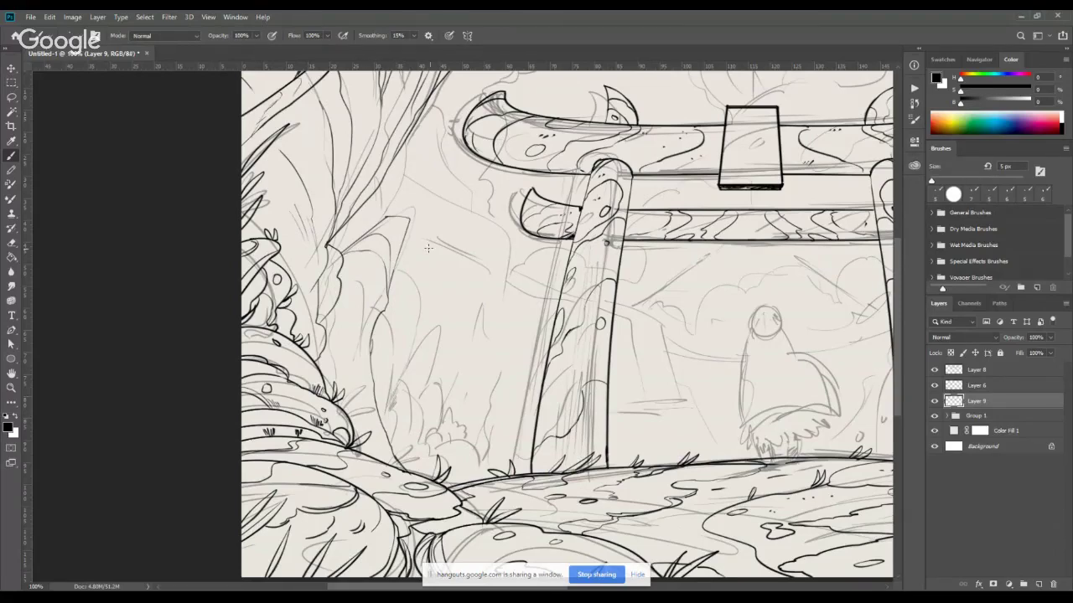
pyautogui.moveTo(327, 318)
pyautogui.mouseDown()
pyautogui.moveTo(373, 394)
pyautogui.moveTo(362, 300)
pyautogui.moveTo(342, 299)
pyautogui.mouseUp()
pyautogui.moveTo(374, 362)
pyautogui.mouseDown()
pyautogui.moveTo(414, 334)
pyautogui.moveTo(396, 459)
pyautogui.mouseUp()
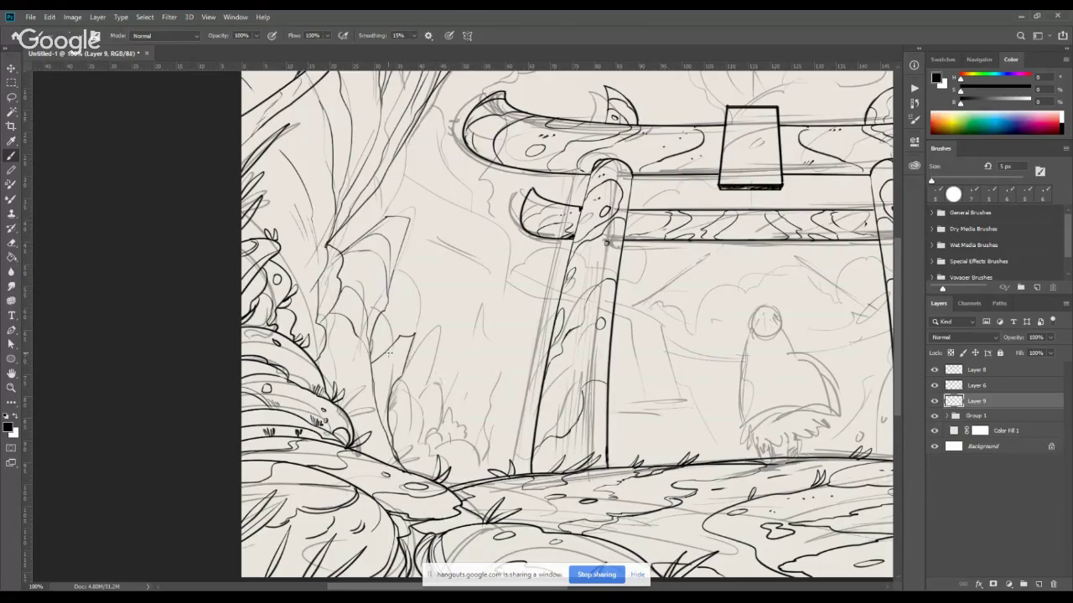
# Ink the smaller pointed rocks at the tall left rock's base and strengthen the tall rock's right edge.
pyautogui.moveTo(388, 355); pyautogui.dragTo(384, 398)
pyautogui.moveTo(391, 348); pyautogui.dragTo(393, 388)
pyautogui.moveTo(363, 382)
pyautogui.mouseDown()
pyautogui.moveTo(380, 439)
pyautogui.moveTo(391, 450)
pyautogui.moveTo(396, 414)
pyautogui.moveTo(425, 475)
pyautogui.mouseUp()
pyautogui.moveTo(392, 423); pyautogui.dragTo(417, 459)
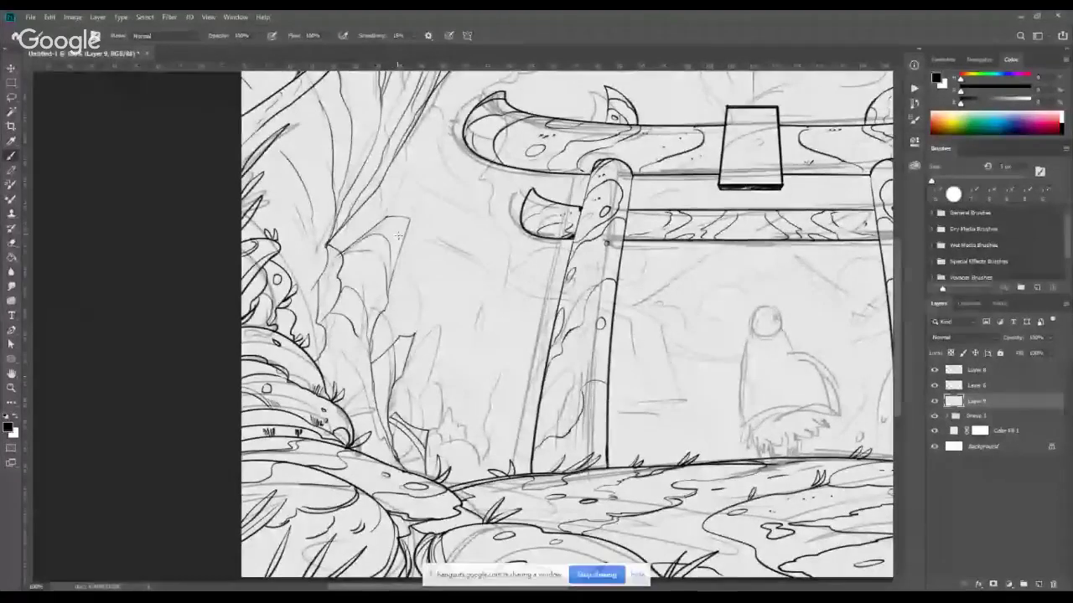
pyautogui.moveTo(408, 219); pyautogui.dragTo(388, 298)
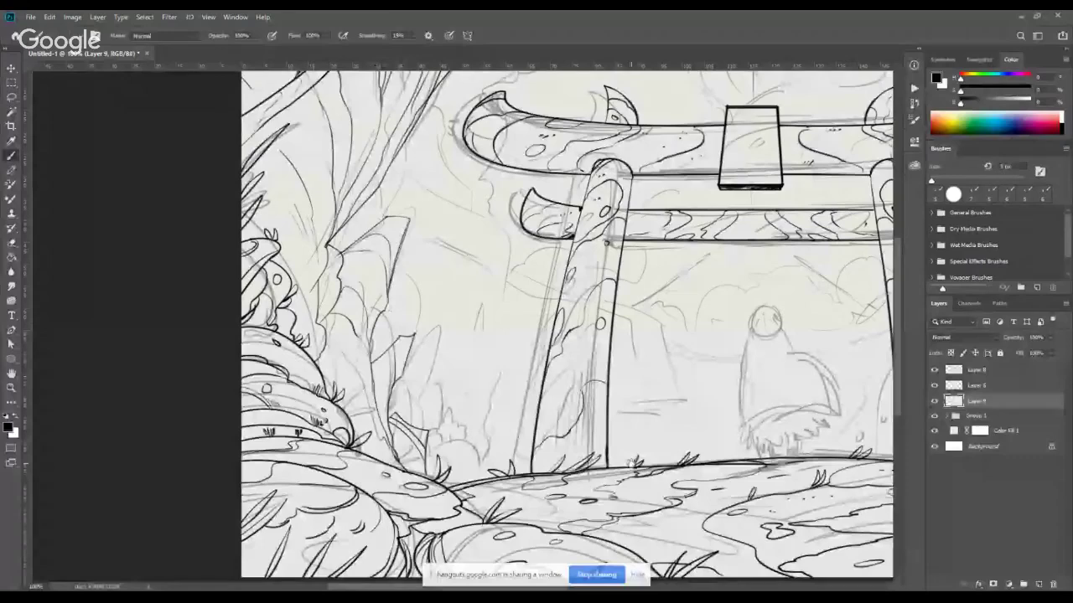
# Ink a tall narrow rock spire with short shading strokes between the gate and the right-hand bushes.
pyautogui.moveTo(631, 463); pyautogui.dragTo(453, 377)
pyautogui.moveTo(708, 420); pyautogui.dragTo(289, 502)
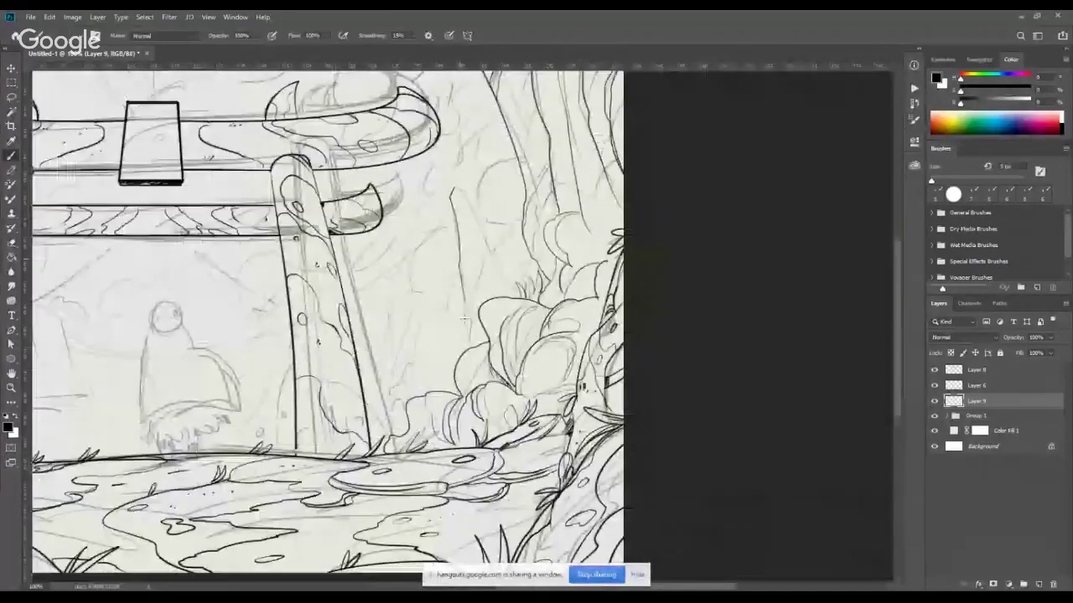
pyautogui.moveTo(465, 319)
pyautogui.mouseDown()
pyautogui.moveTo(463, 355)
pyautogui.moveTo(481, 266)
pyautogui.mouseUp()
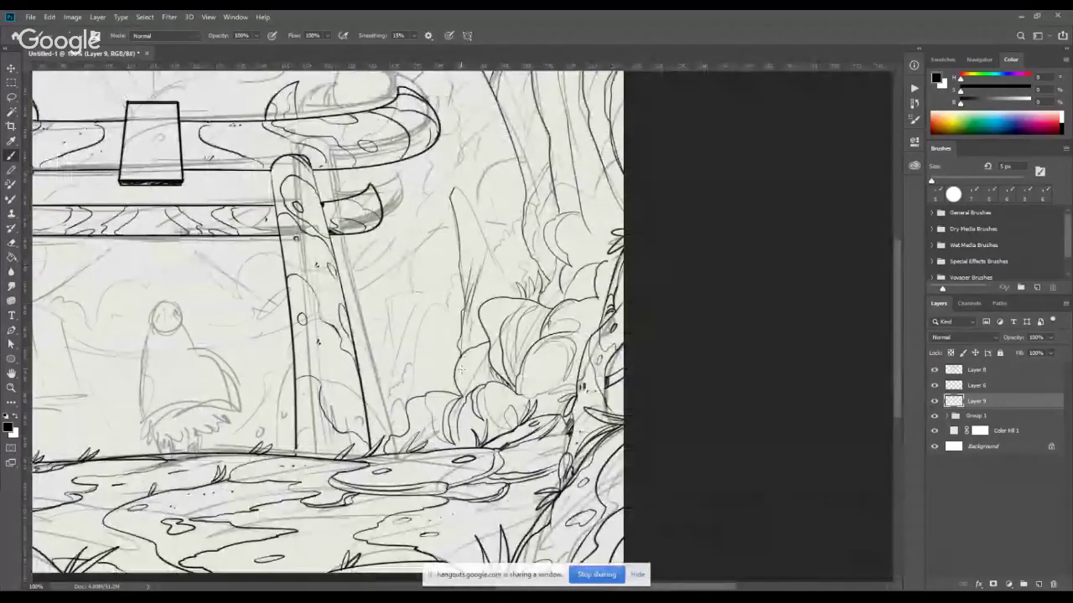
pyautogui.moveTo(458, 195); pyautogui.dragTo(511, 293)
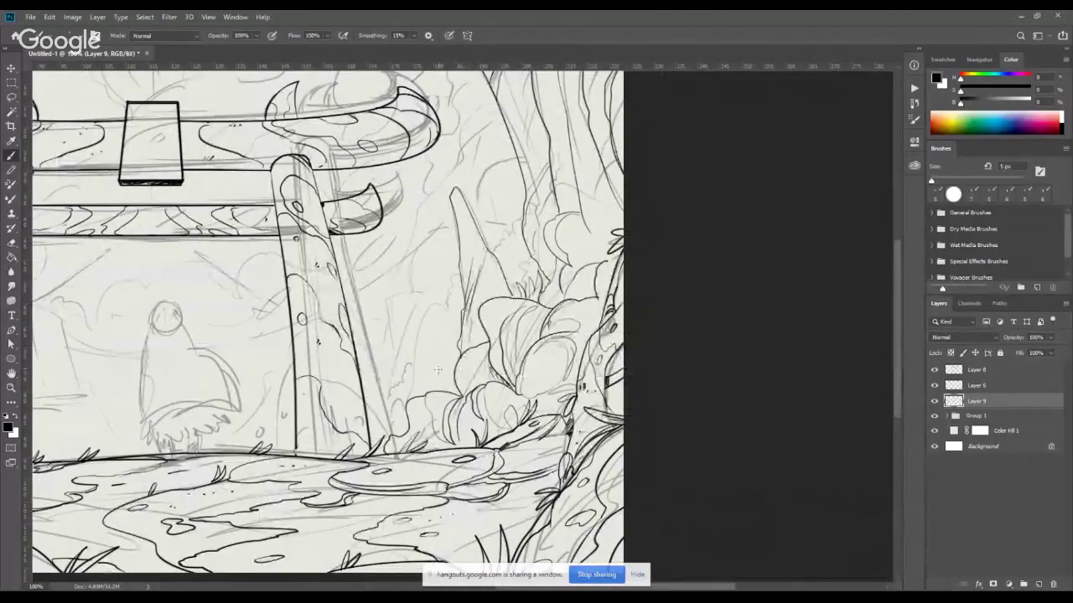
# Ink a rounded bush with inner fold lines at the spire's foot, reaching the base of the gate's right pillar.
pyautogui.moveTo(436, 368); pyautogui.dragTo(577, 333)
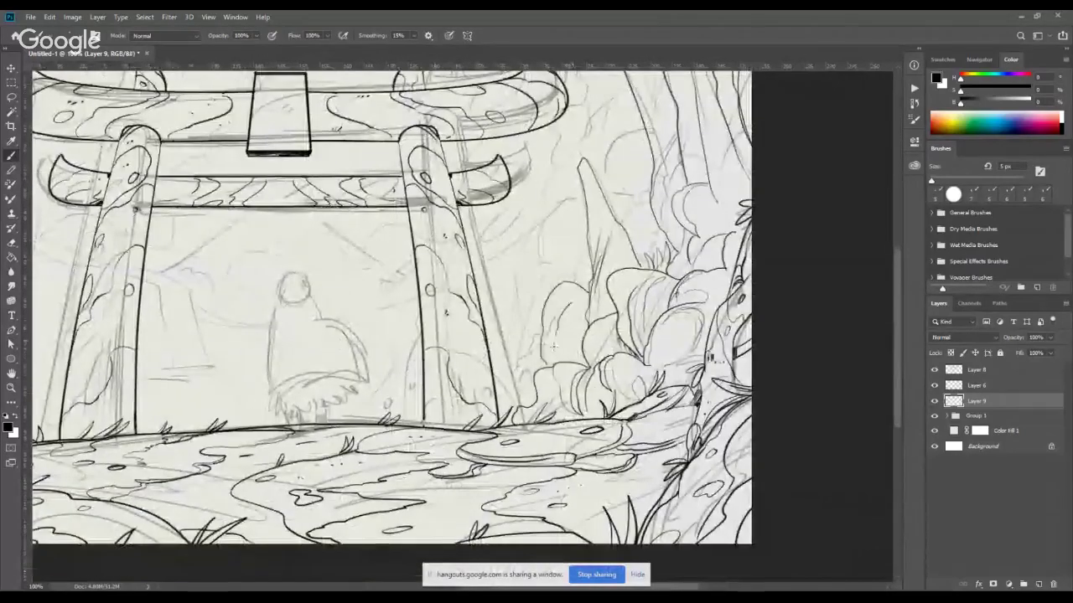
pyautogui.moveTo(591, 290); pyautogui.dragTo(522, 377)
pyautogui.moveTo(521, 377); pyautogui.dragTo(537, 398)
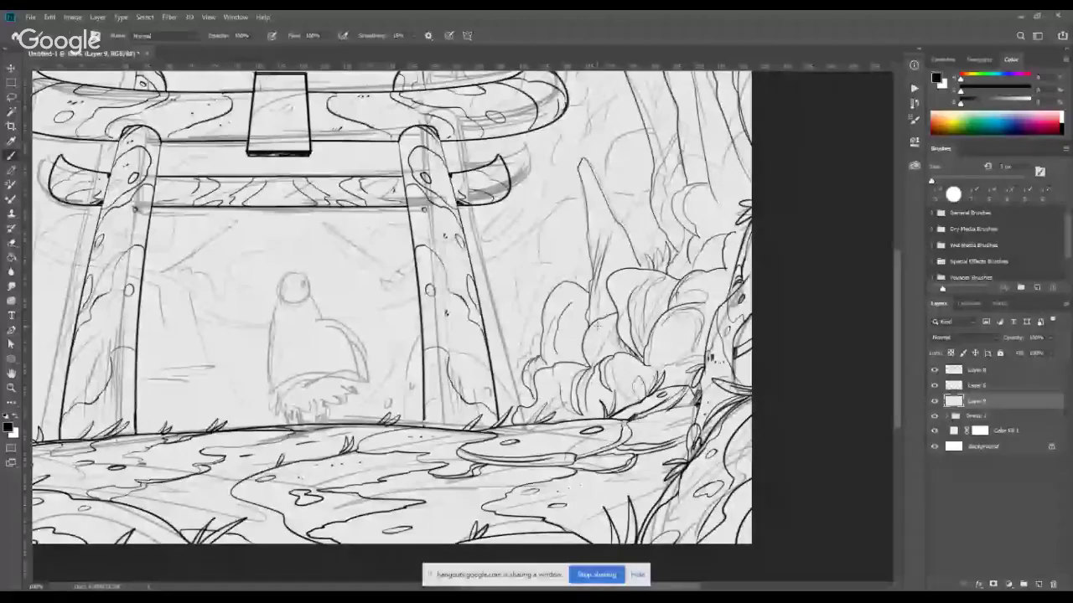
pyautogui.scroll(2, 598, 325)
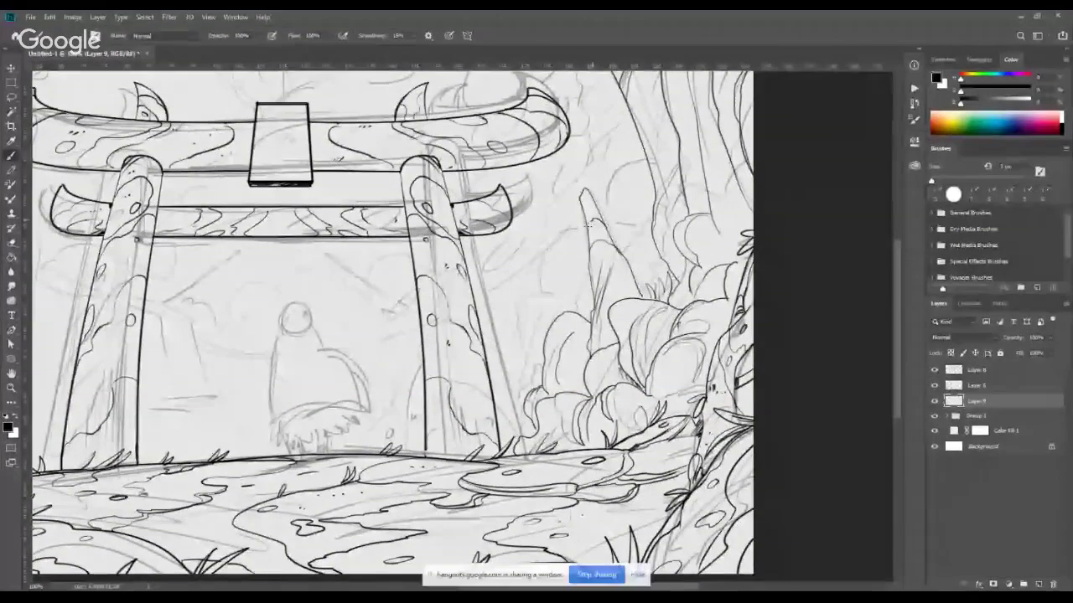
# Review the inked background rocks, bushes and tree trunks on both sides of the gate.
pyautogui.moveTo(586, 225); pyautogui.dragTo(662, 197)
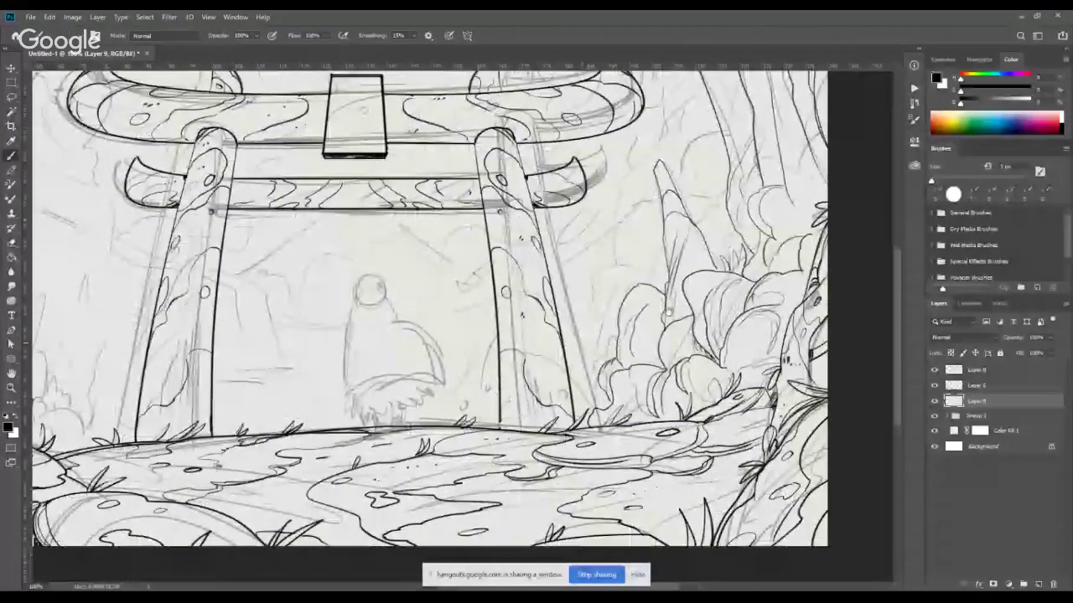
pyautogui.moveTo(208, 317); pyautogui.dragTo(564, 413)
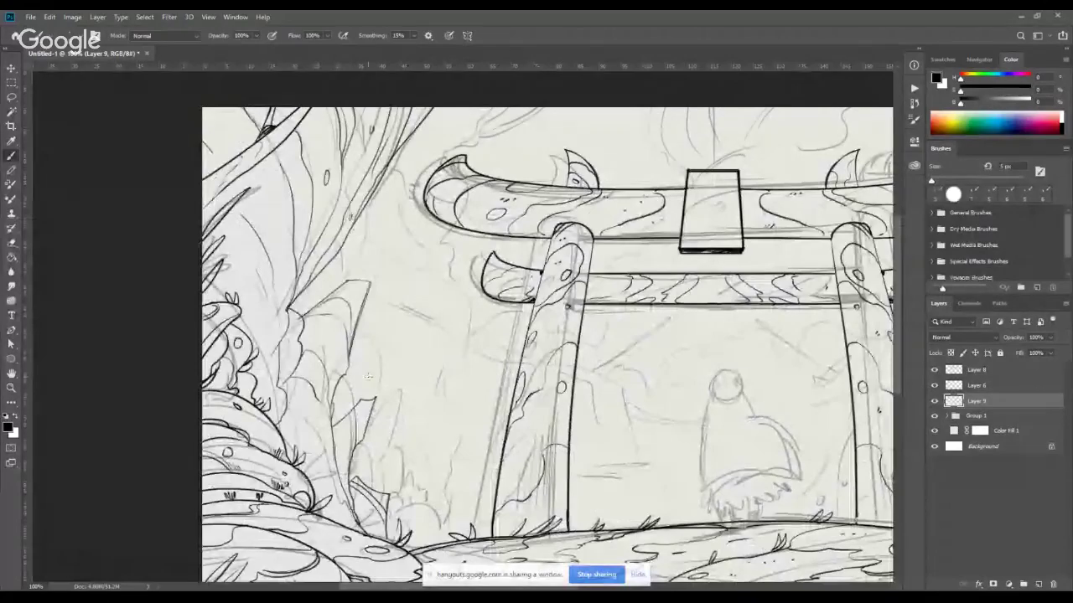
pyautogui.moveTo(617, 423)
pyautogui.mouseDown()
pyautogui.moveTo(570, 387)
pyautogui.moveTo(157, 332)
pyautogui.mouseUp()
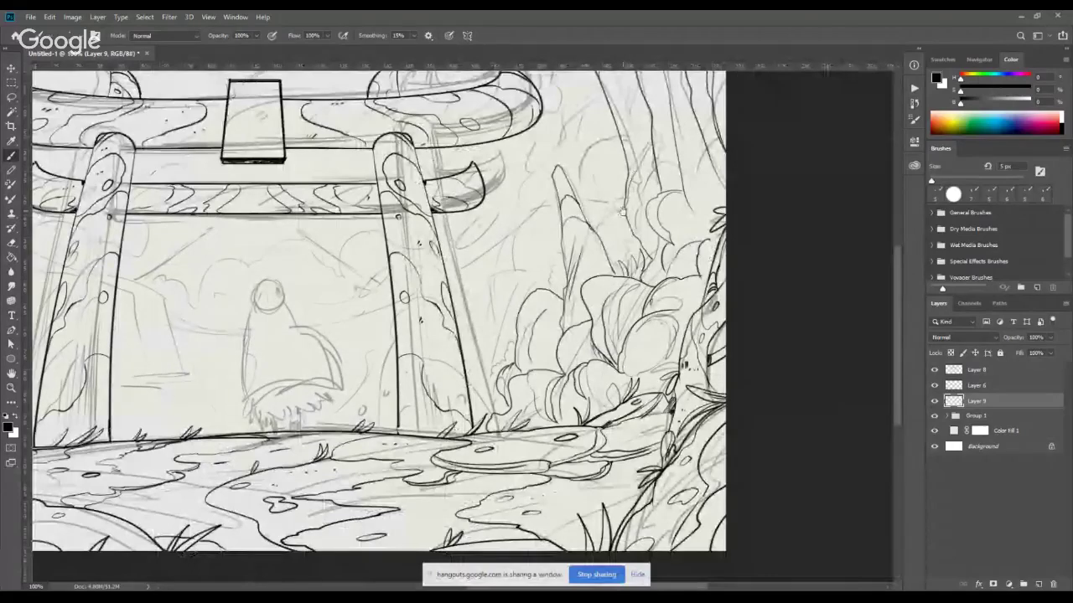
pyautogui.moveTo(622, 212); pyautogui.dragTo(619, 299)
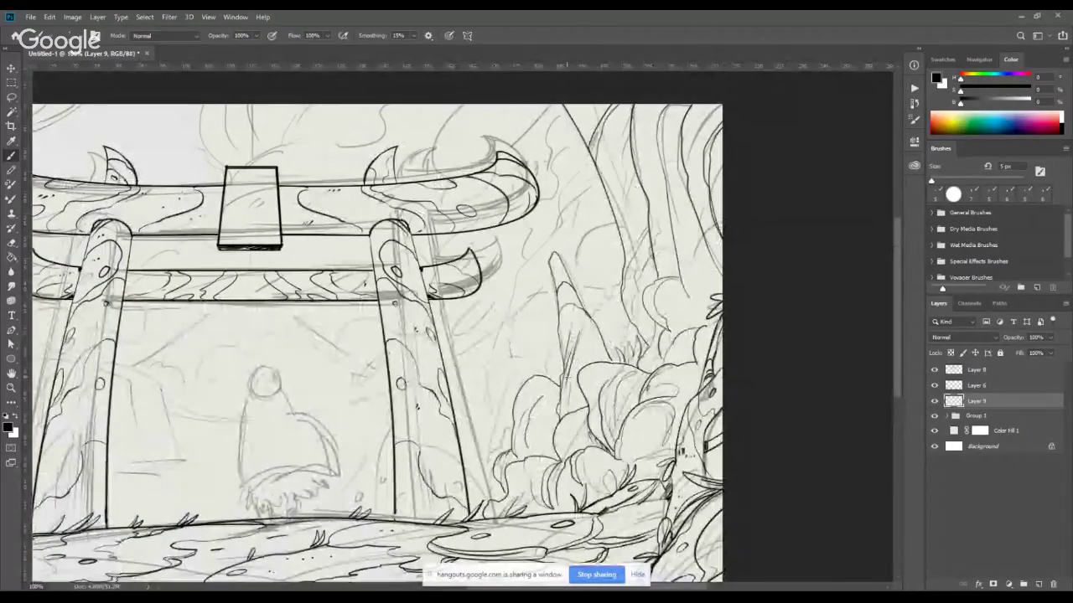
pyautogui.moveTo(563, 395); pyautogui.dragTo(571, 376)
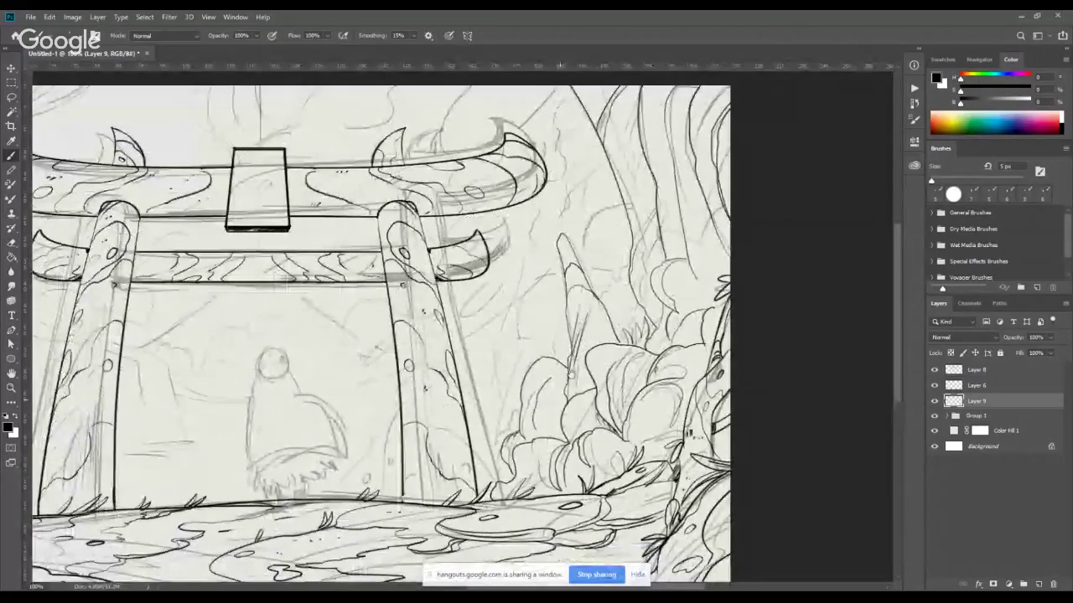
pyautogui.moveTo(653, 236); pyautogui.dragTo(665, 221)
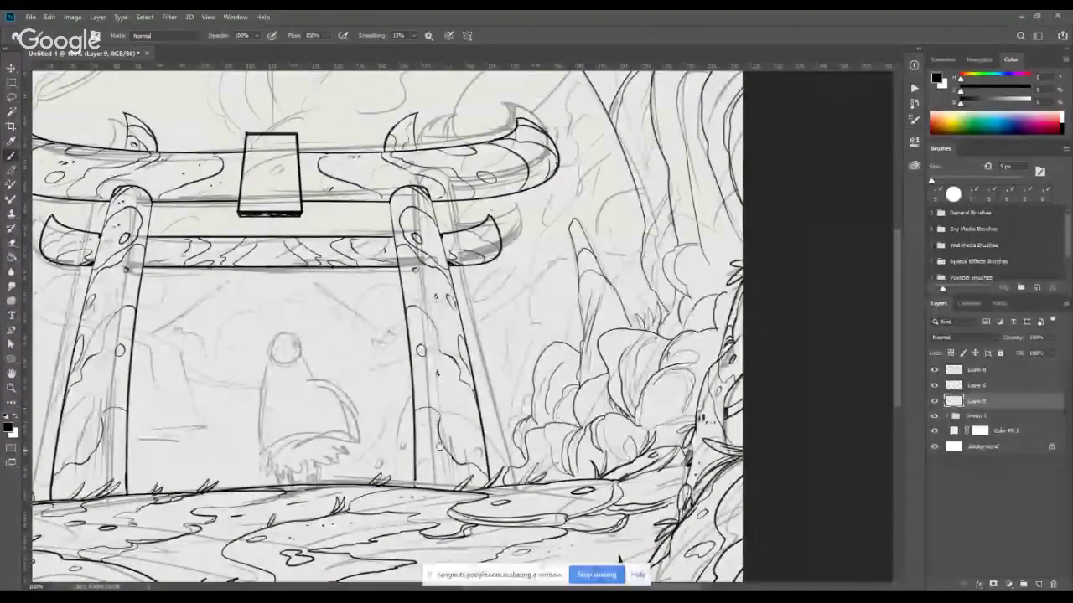
pyautogui.moveTo(438, 446); pyautogui.dragTo(658, 425)
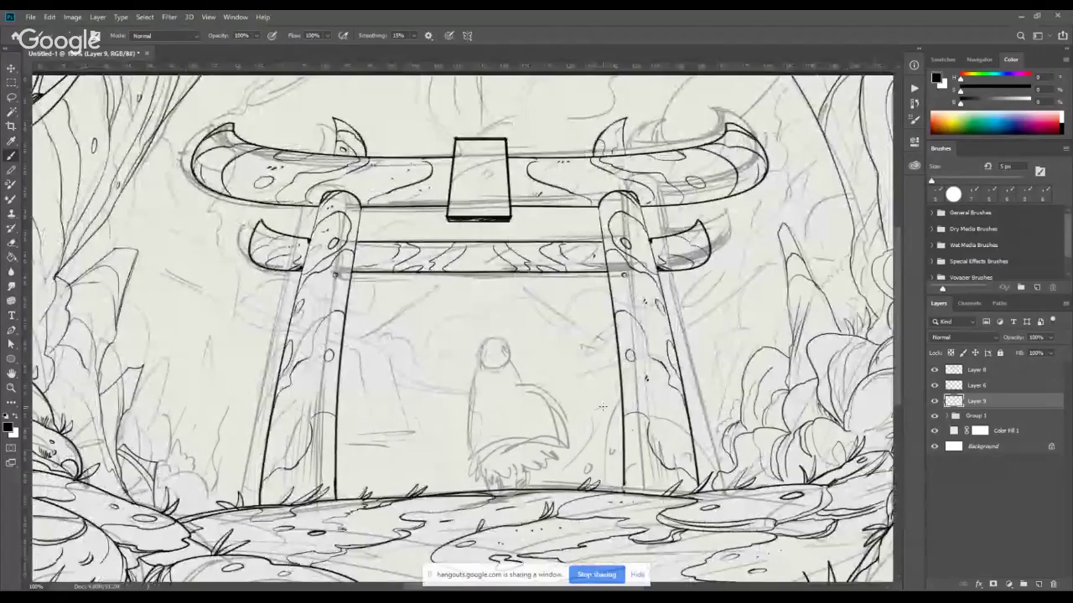
pyautogui.moveTo(544, 287); pyautogui.dragTo(456, 306)
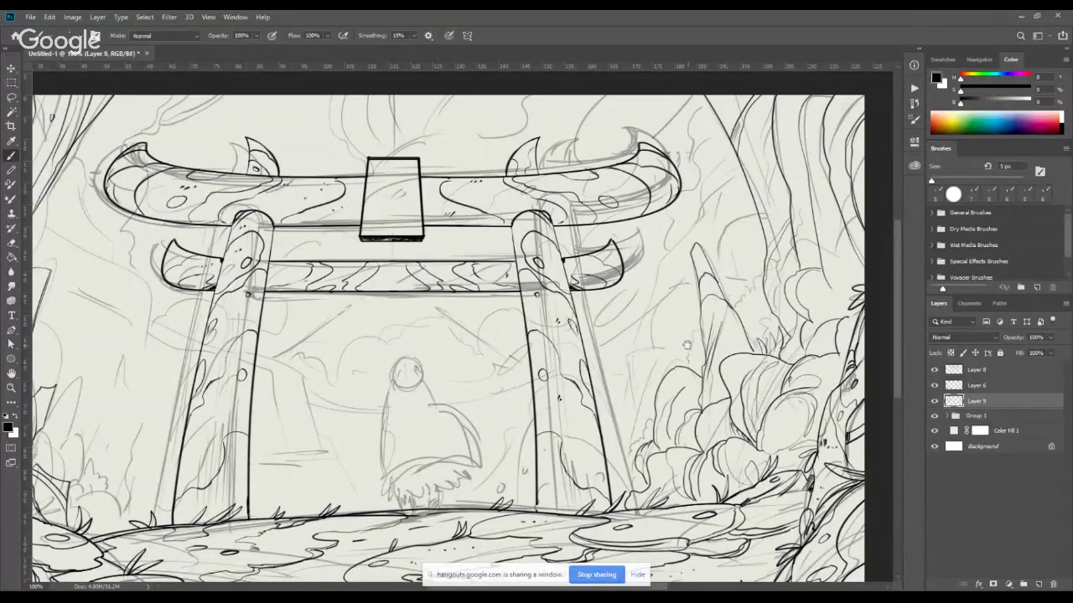
pyautogui.moveTo(734, 306); pyautogui.dragTo(731, 318)
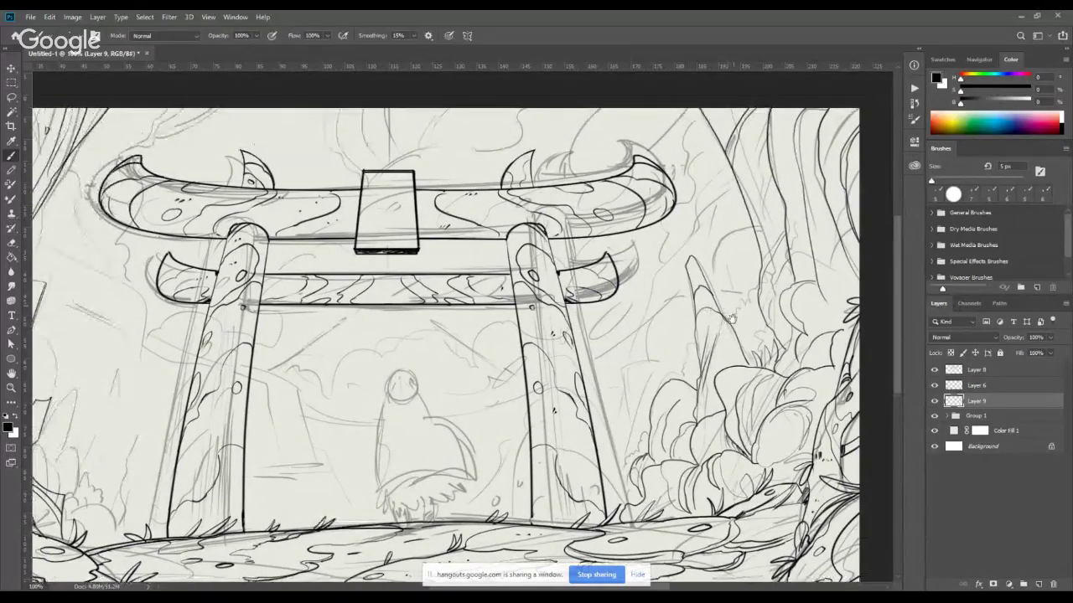
pyautogui.moveTo(269, 313); pyautogui.dragTo(614, 264)
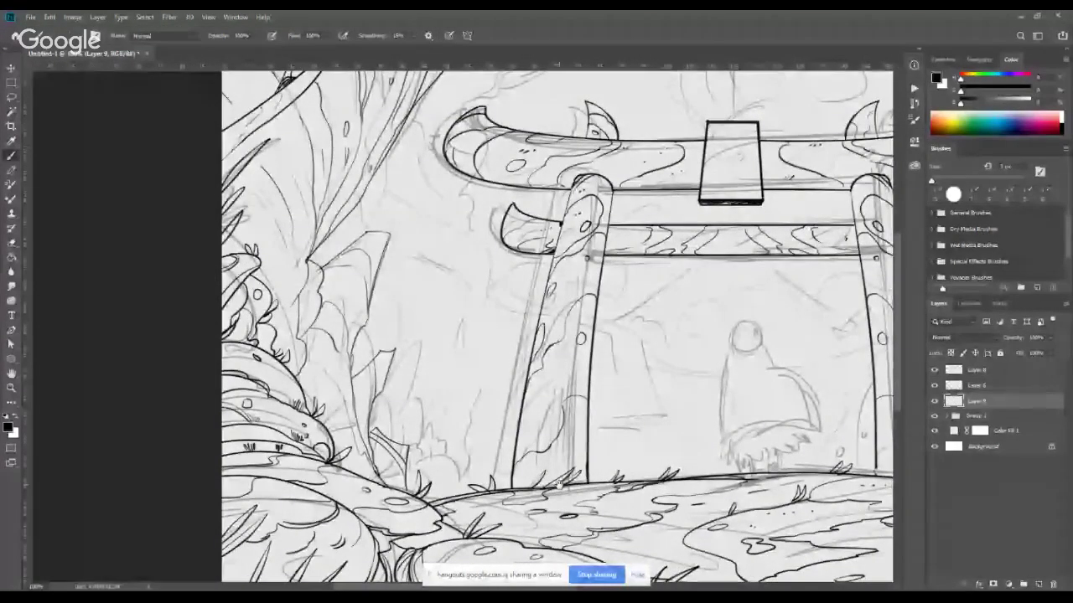
pyautogui.moveTo(560, 485); pyautogui.dragTo(207, 428)
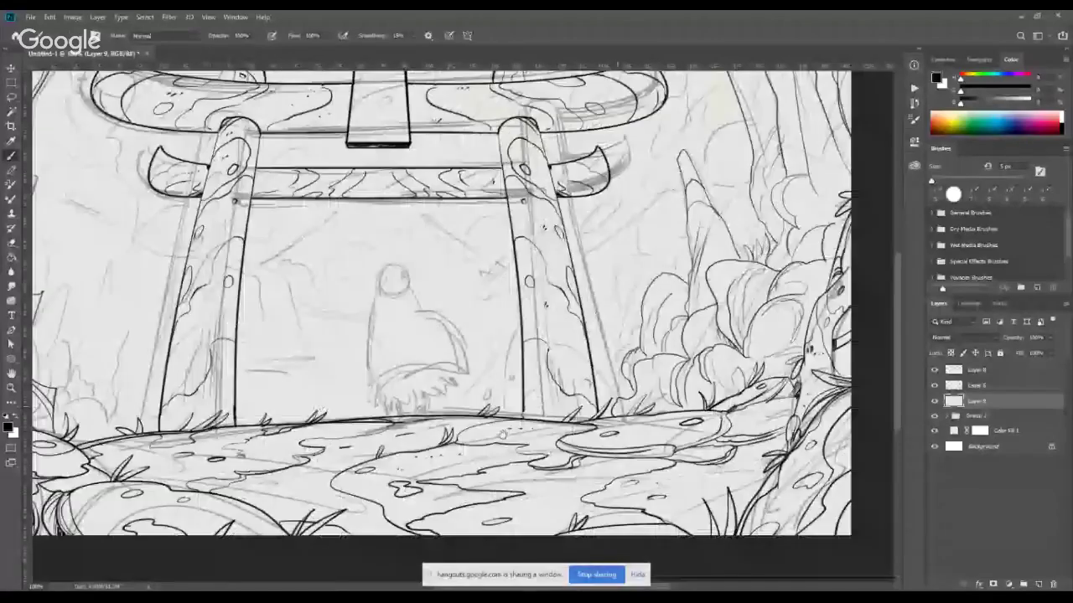
pyautogui.moveTo(503, 434)
pyautogui.mouseDown()
pyautogui.moveTo(468, 448)
pyautogui.moveTo(462, 524)
pyautogui.mouseUp()
# On Layer 8, redraw the joint where the lower crossbeam meets the right pillar and erase the stray line there.
pyautogui.press('e')
pyautogui.click(951, 385)
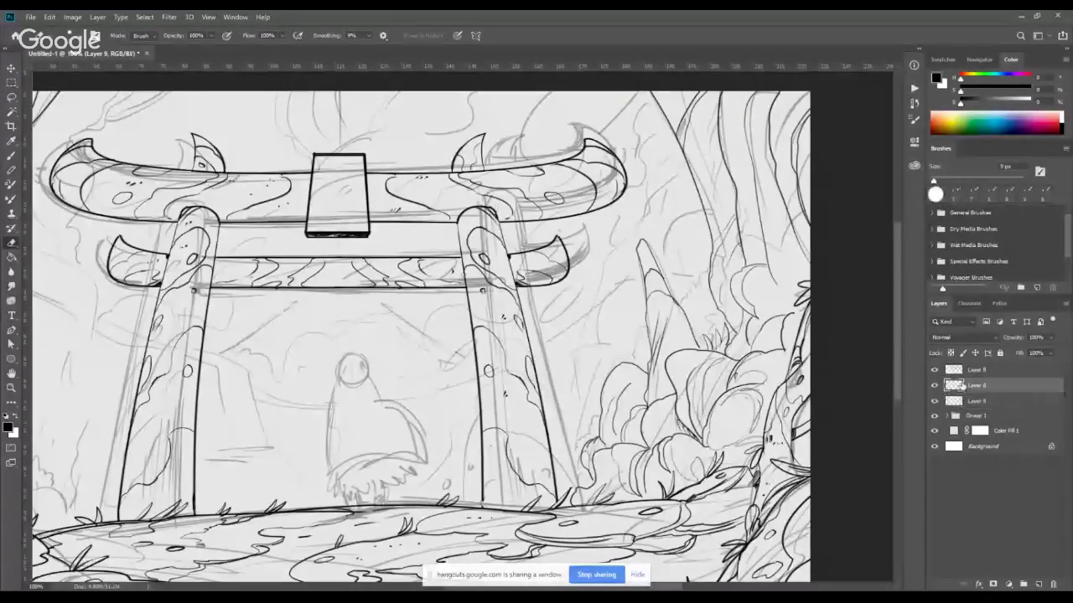
pyautogui.click(956, 369)
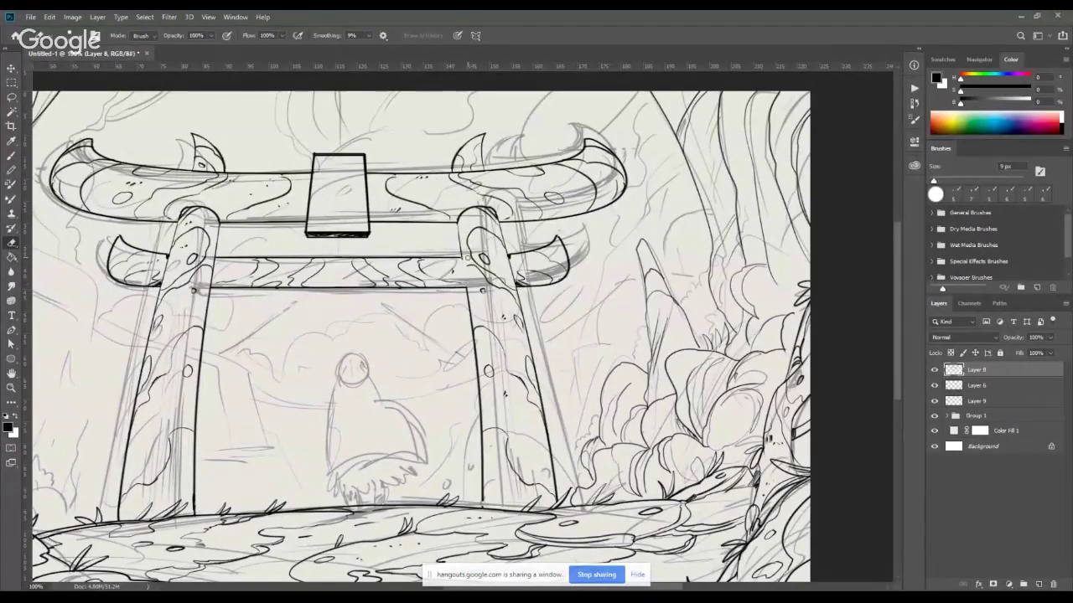
pyautogui.press('b')
pyautogui.press('.')
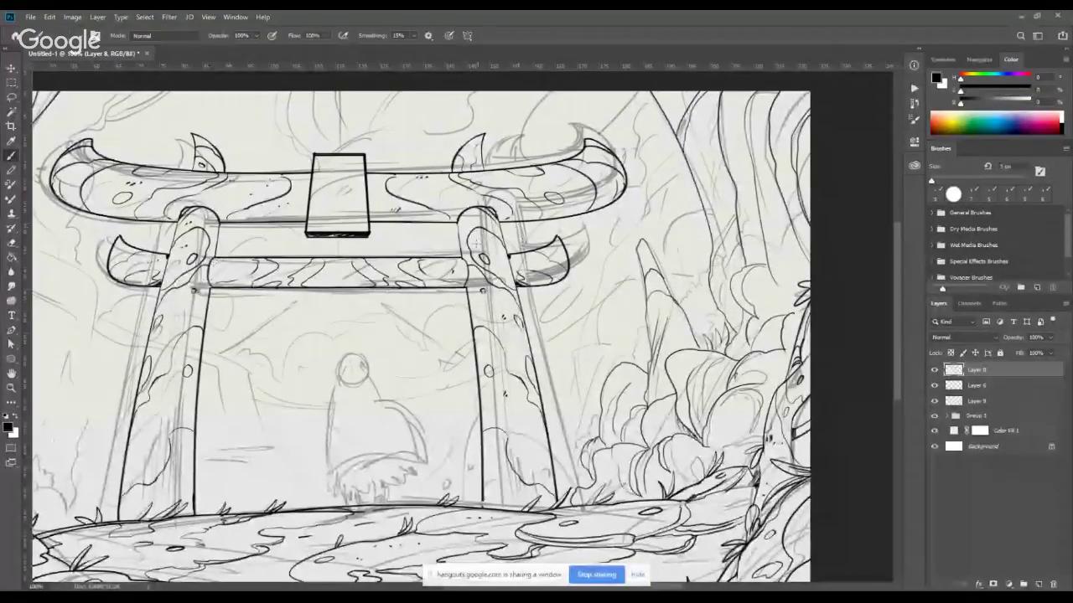
pyautogui.press('e')
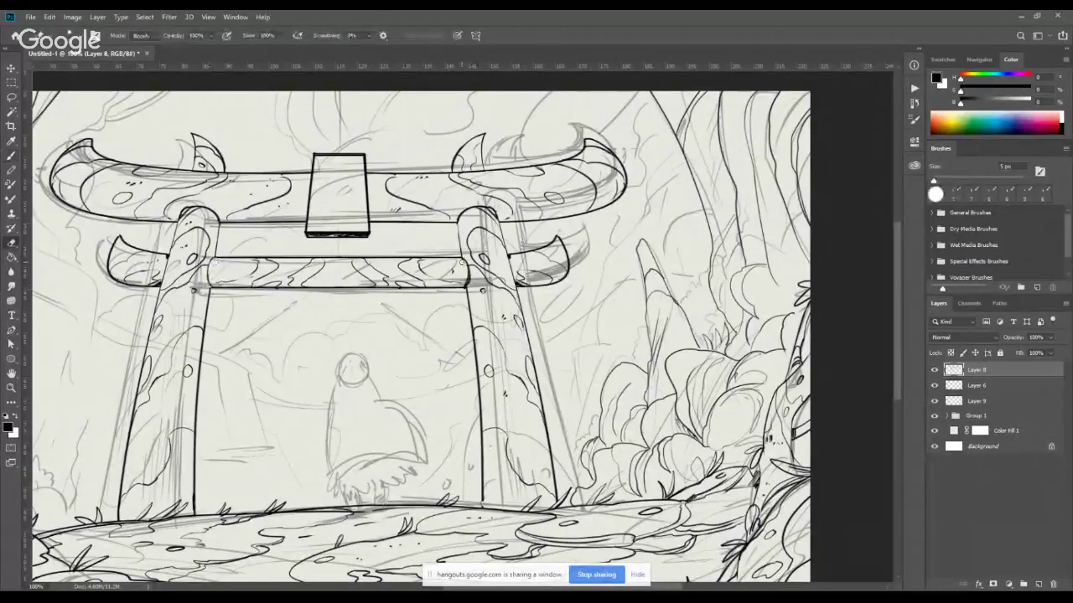
pyautogui.moveTo(462, 262); pyautogui.dragTo(464, 289)
pyautogui.press('b')
# Add a new layer directly beneath Layer 9 and ink a distant ledge's upper edge sweeping behind the gate between the side trees.
pyautogui.moveTo(450, 410); pyautogui.dragTo(592, 425)
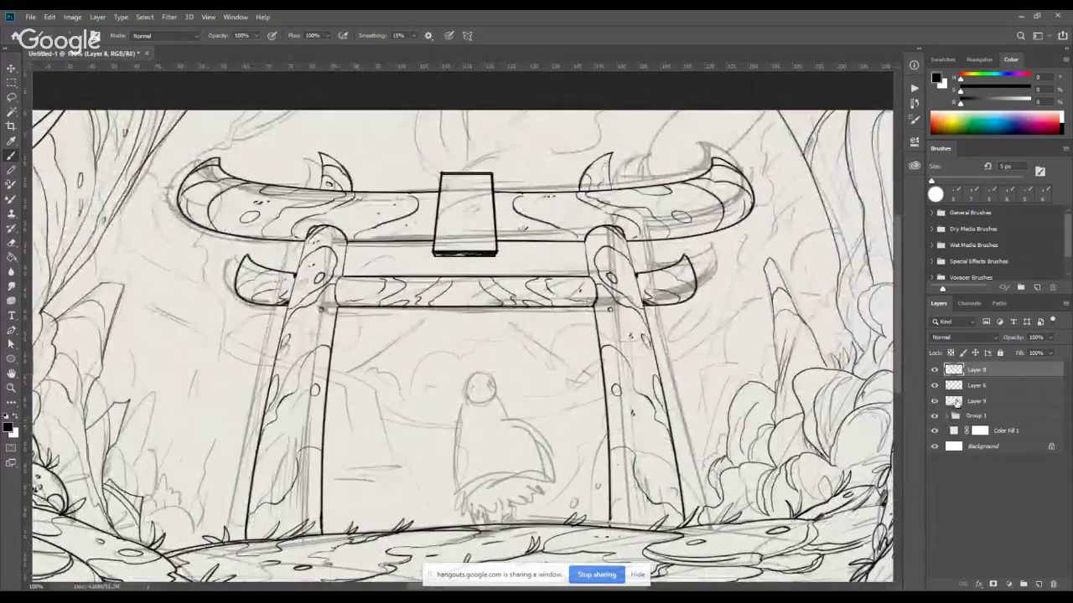
pyautogui.click(956, 403)
pyautogui.moveTo(531, 387); pyautogui.dragTo(622, 326)
pyautogui.keyDown('ctrl'); pyautogui.click(1038, 584); pyautogui.keyUp('ctrl')
pyautogui.moveTo(554, 394); pyautogui.dragTo(574, 419)
pyautogui.moveTo(221, 190)
pyautogui.mouseDown()
pyautogui.moveTo(339, 275)
pyautogui.moveTo(340, 399)
pyautogui.mouseUp()
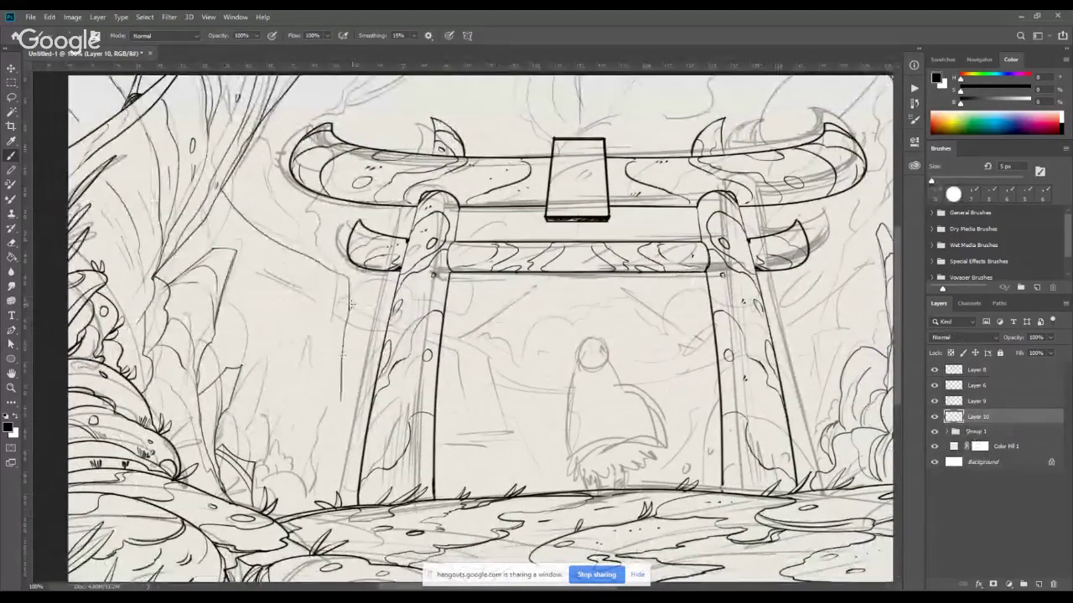
pyautogui.moveTo(349, 303)
pyautogui.mouseDown()
pyautogui.moveTo(471, 378)
pyautogui.moveTo(474, 391)
pyautogui.moveTo(469, 368)
pyautogui.moveTo(559, 383)
pyautogui.moveTo(669, 375)
pyautogui.moveTo(769, 343)
pyautogui.mouseUp()
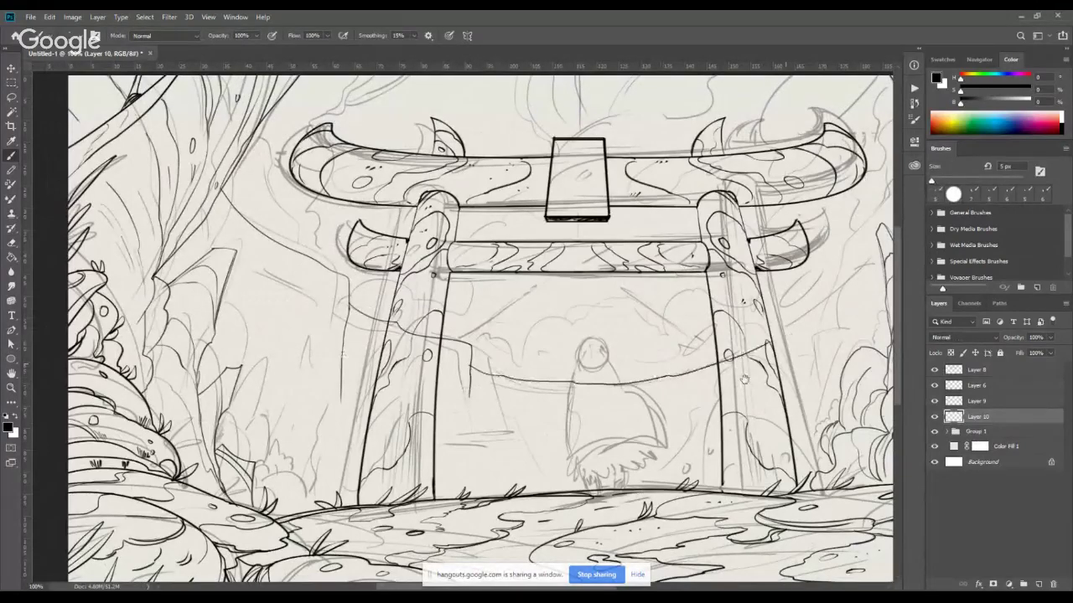
pyautogui.moveTo(744, 378); pyautogui.dragTo(521, 414)
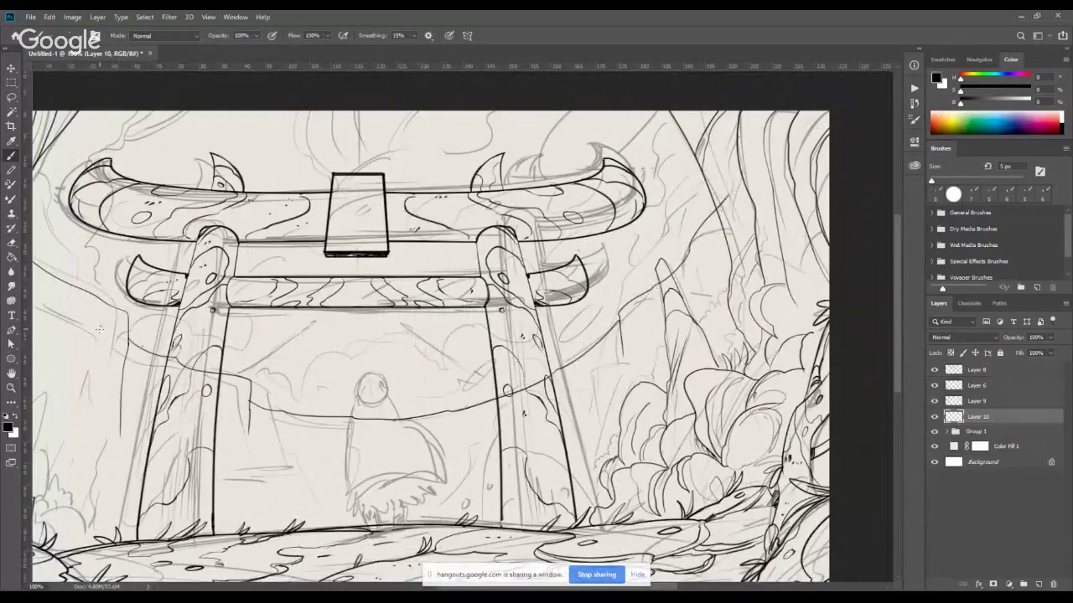
# Ink the distant ledge's lower edge as a second curve running behind both gate pillars.
pyautogui.moveTo(128, 353)
pyautogui.mouseDown()
pyautogui.moveTo(224, 351)
pyautogui.moveTo(116, 277)
pyautogui.mouseUp()
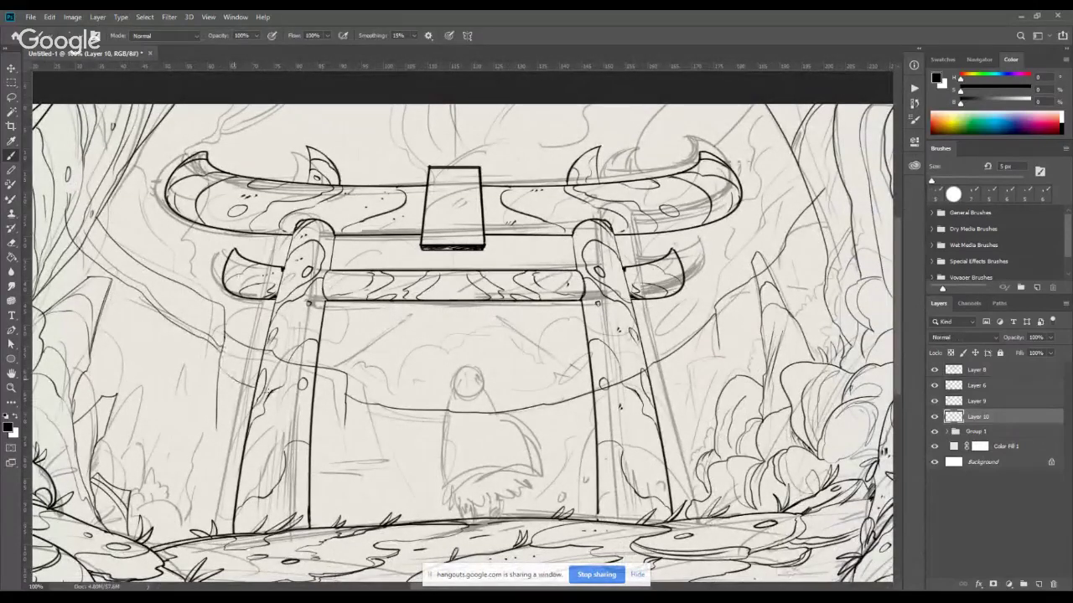
pyautogui.moveTo(233, 379)
pyautogui.mouseDown()
pyautogui.moveTo(345, 411)
pyautogui.moveTo(229, 384)
pyautogui.moveTo(330, 415)
pyautogui.mouseUp()
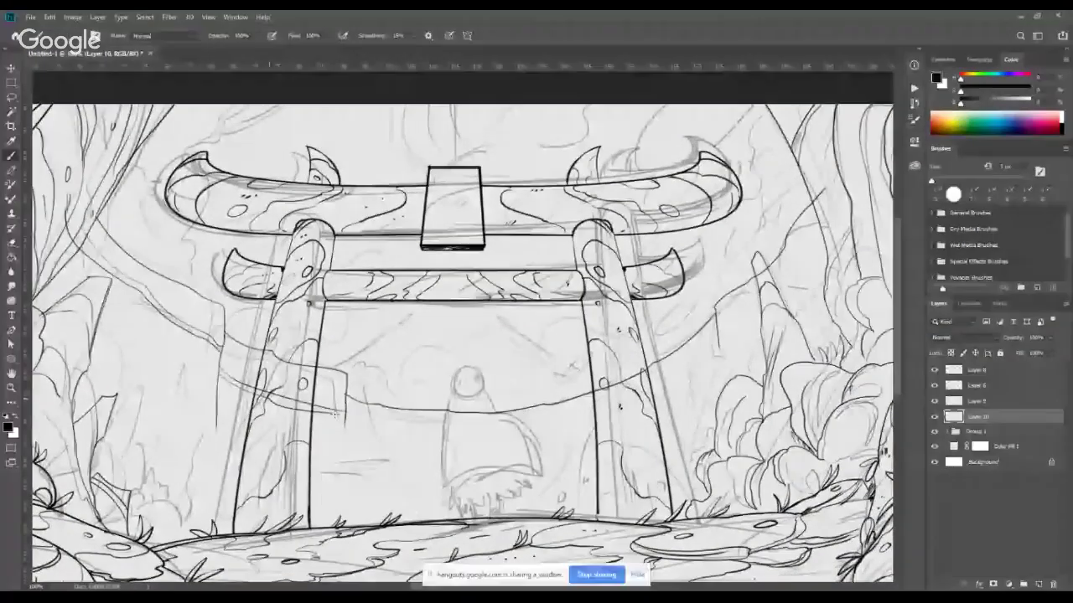
pyautogui.press('e')
pyautogui.press('b')
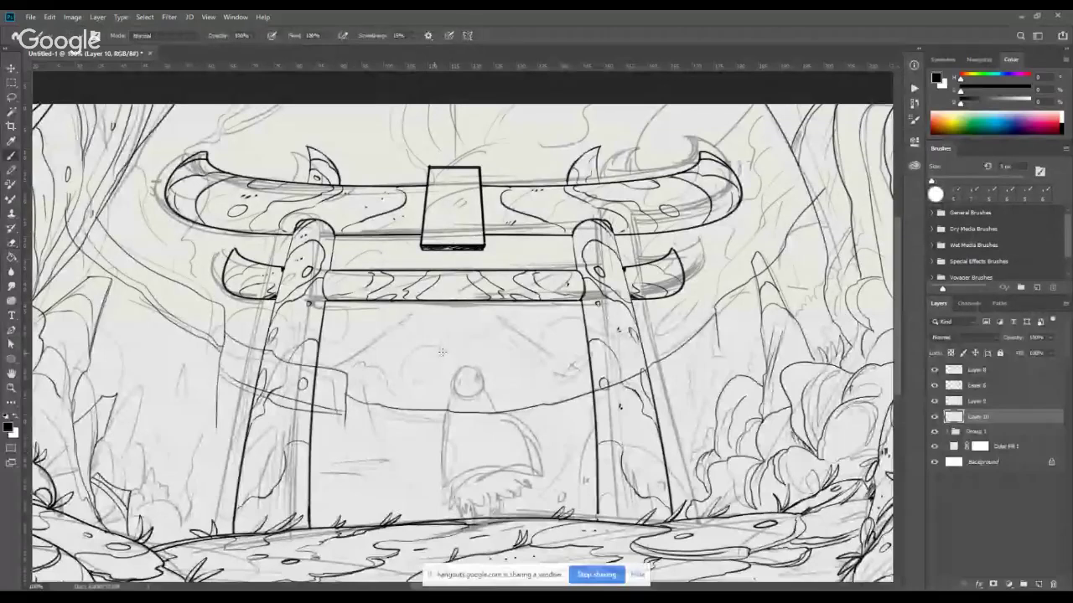
pyautogui.moveTo(345, 414)
pyautogui.mouseDown()
pyautogui.moveTo(523, 426)
pyautogui.moveTo(667, 377)
pyautogui.mouseUp()
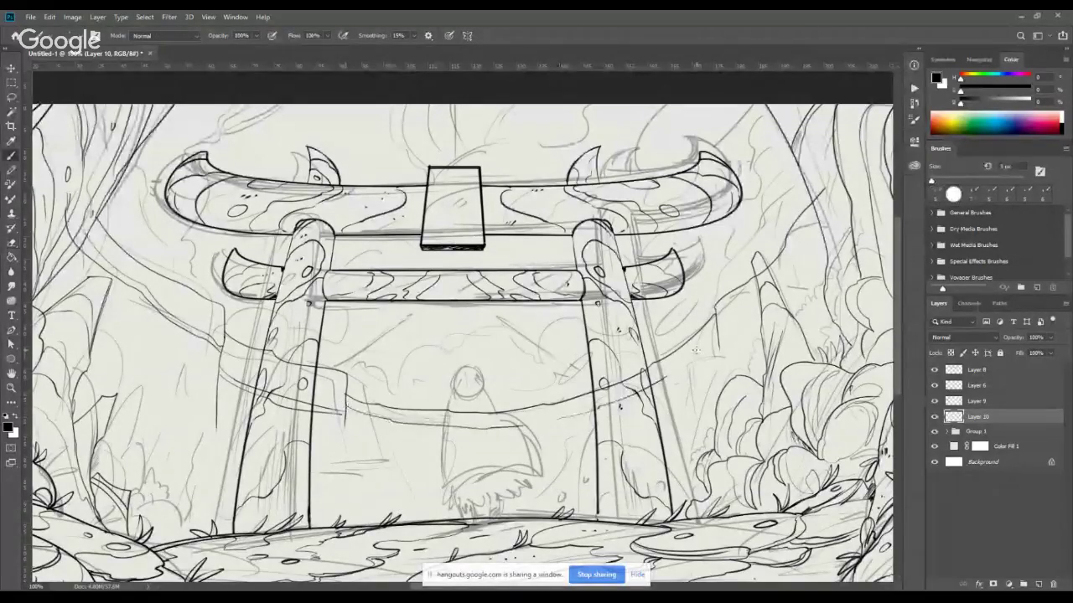
pyautogui.moveTo(715, 310)
pyautogui.mouseDown()
pyautogui.moveTo(719, 358)
pyautogui.moveTo(642, 377)
pyautogui.mouseUp()
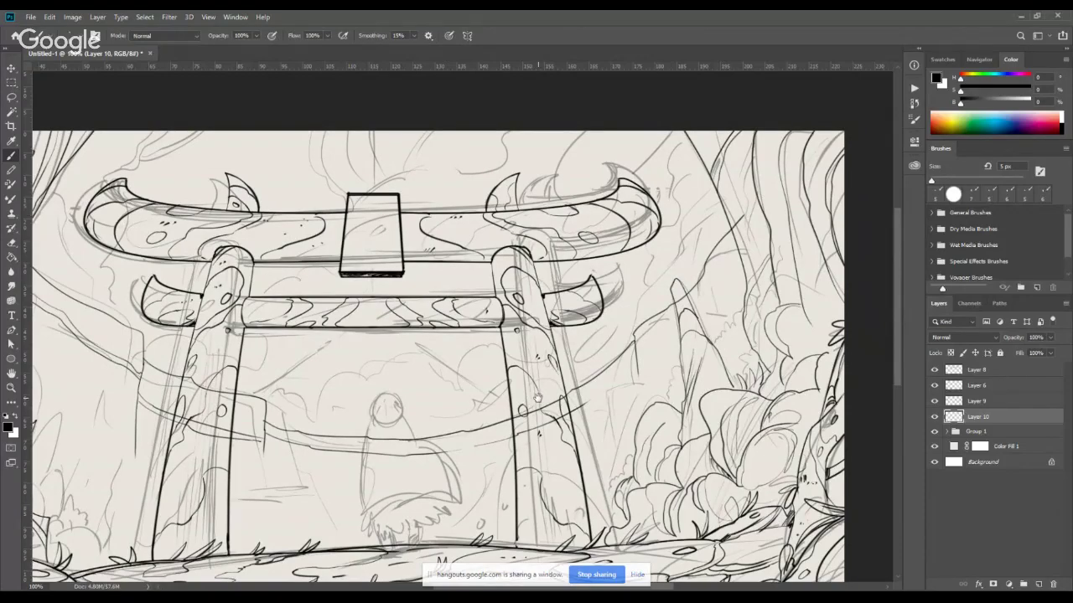
pyautogui.moveTo(537, 397)
pyautogui.mouseDown()
pyautogui.moveTo(555, 324)
pyautogui.moveTo(631, 306)
pyautogui.mouseUp()
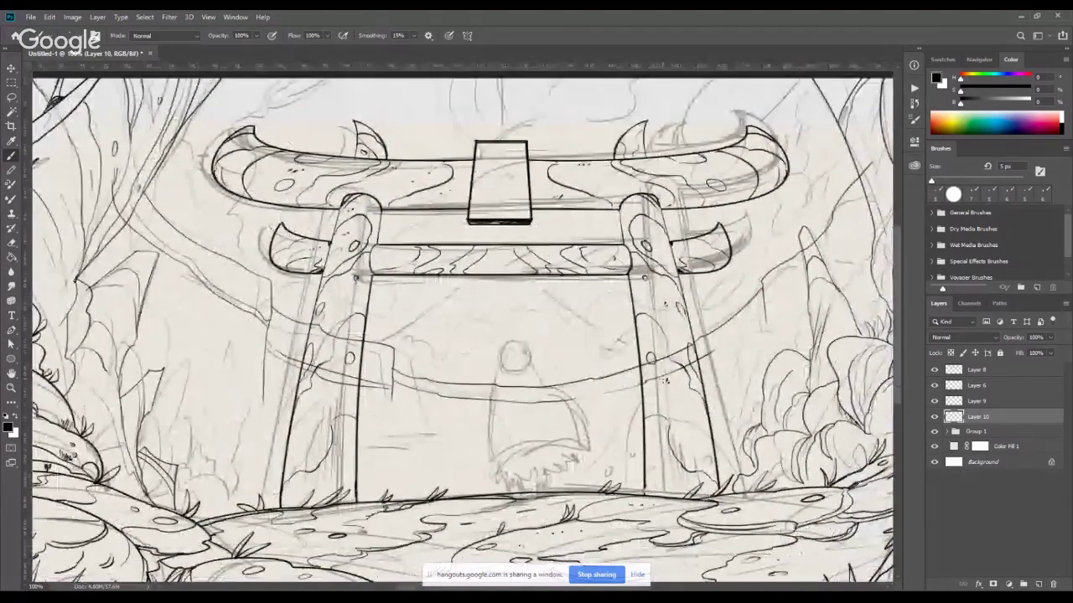
# Add a new layer directly above Group 1 and ink the distant foliage contour around the gate's upper left end.
pyautogui.click(934, 433)
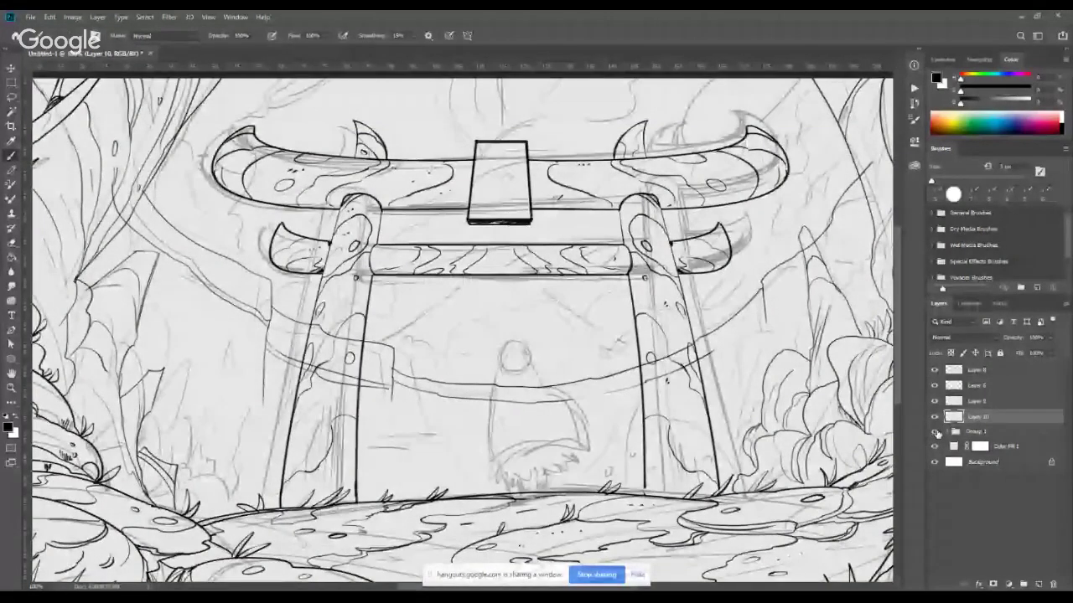
pyautogui.click(976, 432)
pyautogui.click(1038, 584)
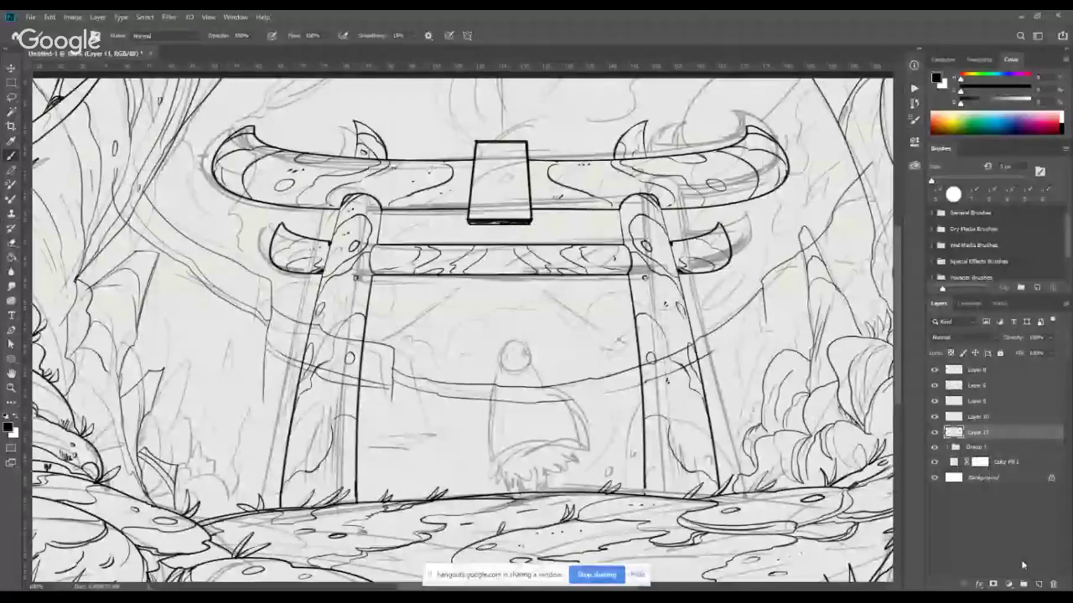
pyautogui.click(934, 432)
pyautogui.click(934, 432)
pyautogui.moveTo(562, 305); pyautogui.dragTo(511, 353)
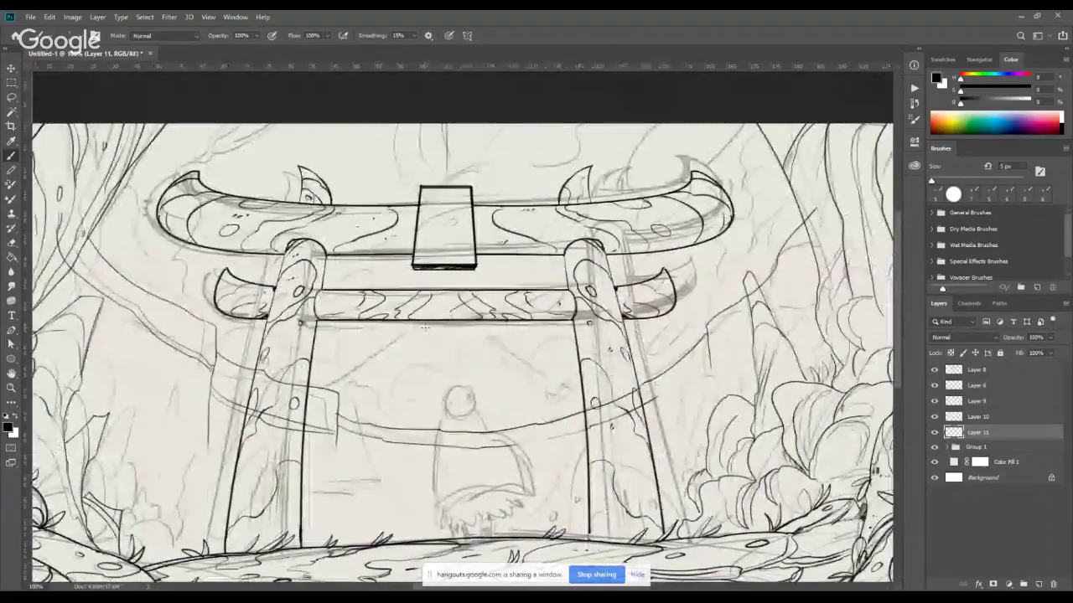
pyautogui.moveTo(270, 116); pyautogui.dragTo(381, 133)
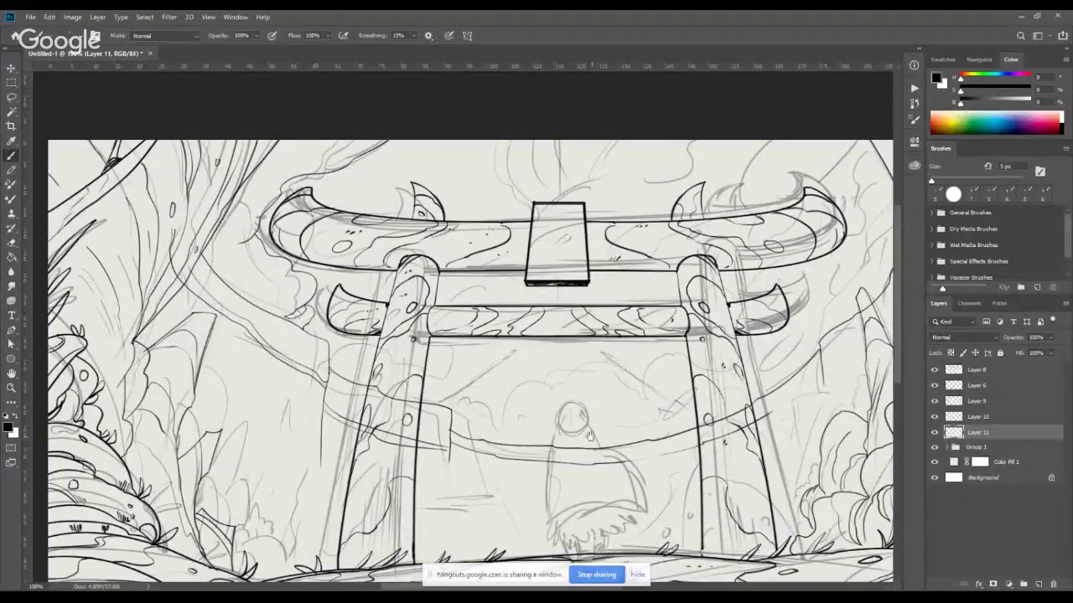
# Ink billowing foliage contours inside the gate opening and beyond the top beam's right end, undoing the stray strokes.
pyautogui.moveTo(589, 436); pyautogui.dragTo(430, 387)
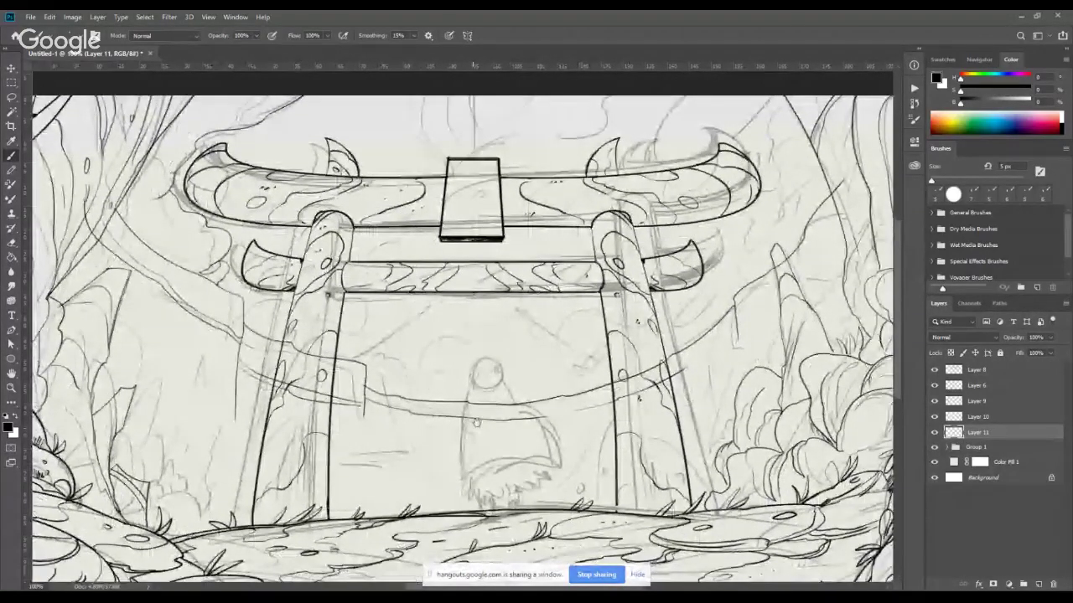
pyautogui.moveTo(477, 422); pyautogui.dragTo(311, 477)
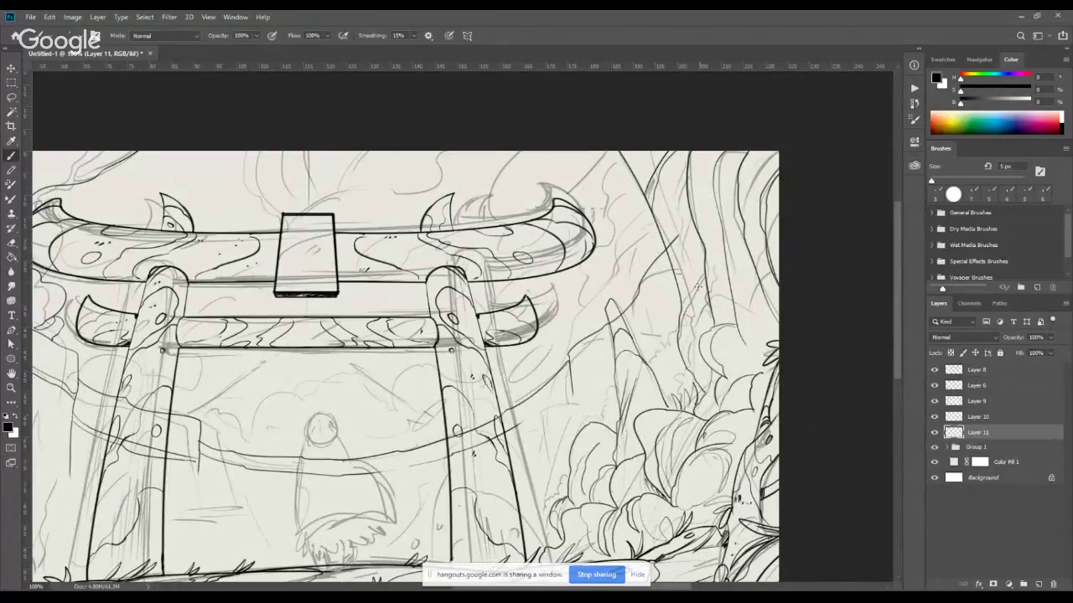
pyautogui.moveTo(604, 339); pyautogui.dragTo(712, 297)
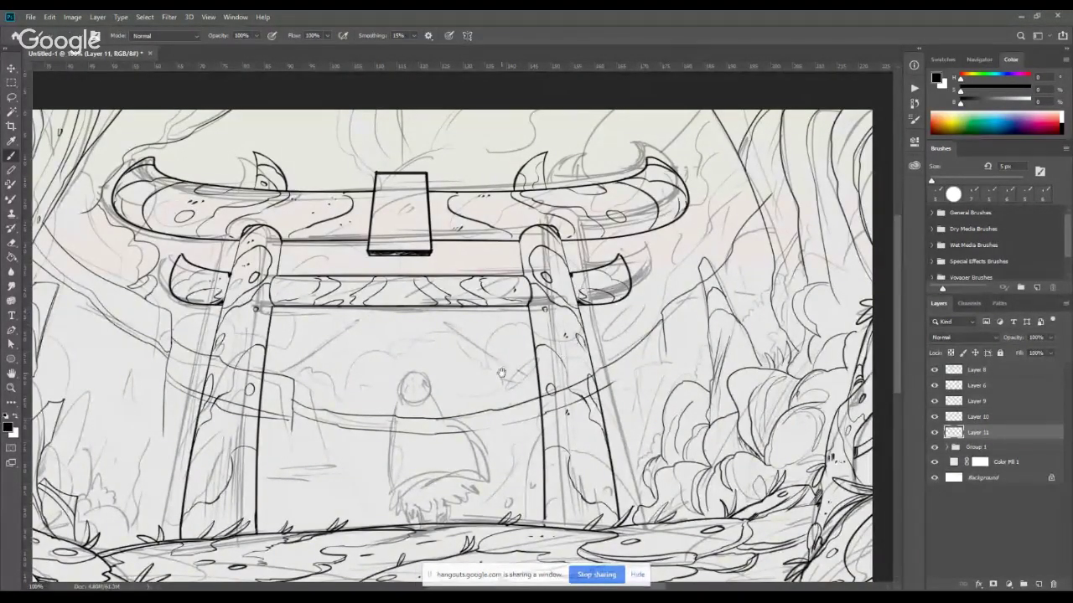
pyautogui.moveTo(429, 372)
pyautogui.mouseDown()
pyautogui.moveTo(507, 359)
pyautogui.moveTo(419, 381)
pyautogui.mouseUp()
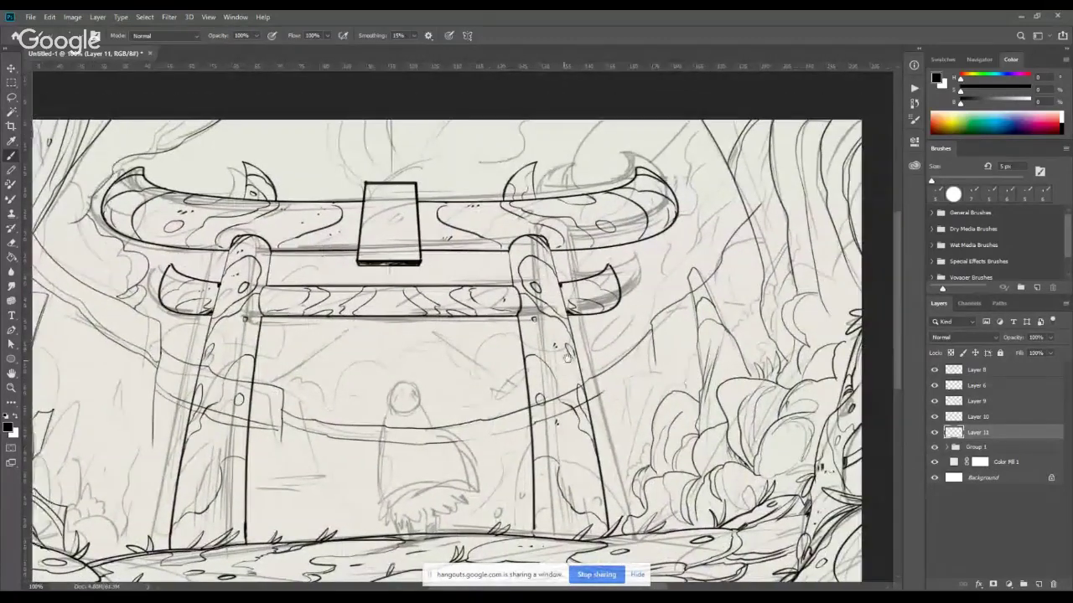
pyautogui.moveTo(601, 121)
pyautogui.mouseDown()
pyautogui.moveTo(578, 186)
pyautogui.moveTo(631, 282)
pyautogui.moveTo(601, 340)
pyautogui.moveTo(462, 389)
pyautogui.moveTo(463, 356)
pyautogui.moveTo(397, 367)
pyautogui.moveTo(356, 359)
pyautogui.moveTo(333, 399)
pyautogui.moveTo(269, 369)
pyautogui.moveTo(278, 387)
pyautogui.mouseUp()
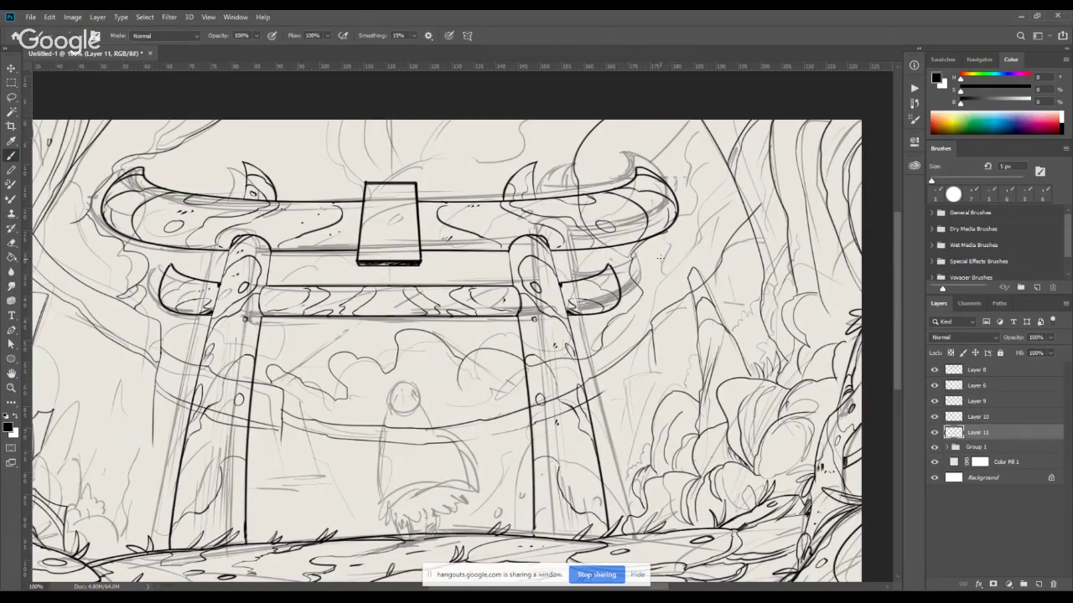
pyautogui.moveTo(474, 378)
pyautogui.mouseDown()
pyautogui.moveTo(461, 399)
pyautogui.moveTo(420, 409)
pyautogui.moveTo(442, 422)
pyautogui.mouseUp()
pyautogui.hotkey('ctrl', 'z')
pyautogui.hotkey('ctrl', 'z')
# Ink rounded foliage clumps hanging from the canvas's upper edge behind the gate's plaque and right horn.
pyautogui.moveTo(602, 315); pyautogui.dragTo(681, 334)
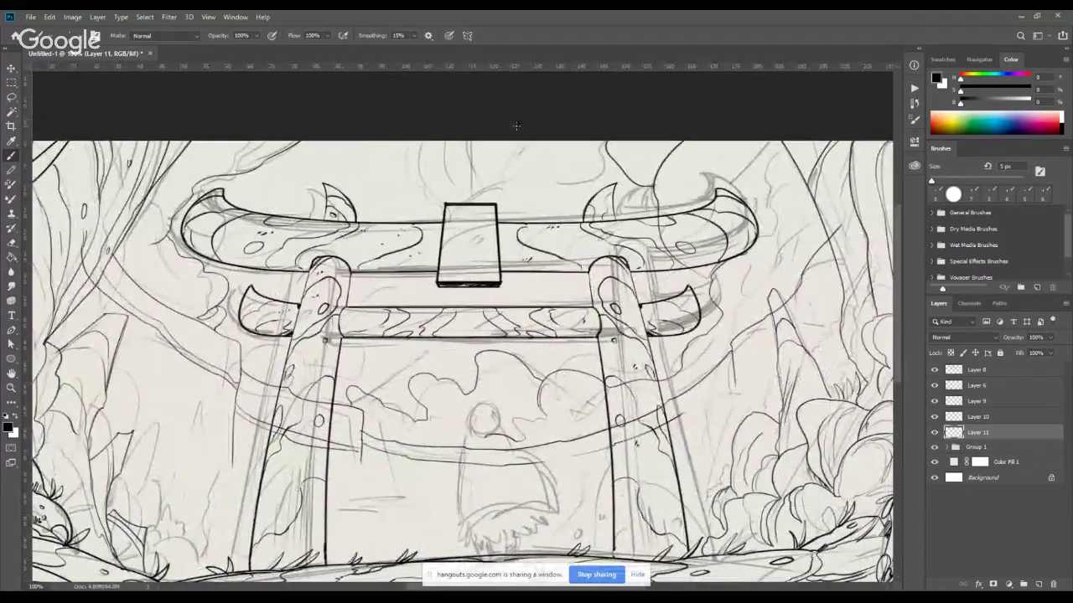
pyautogui.moveTo(426, 139); pyautogui.dragTo(473, 198)
pyautogui.moveTo(403, 140)
pyautogui.mouseDown()
pyautogui.moveTo(469, 242)
pyautogui.moveTo(566, 245)
pyautogui.moveTo(628, 227)
pyautogui.moveTo(663, 196)
pyautogui.mouseUp()
pyautogui.moveTo(534, 153); pyautogui.dragTo(638, 211)
pyautogui.moveTo(508, 139)
pyautogui.mouseDown()
pyautogui.moveTo(507, 164)
pyautogui.moveTo(528, 189)
pyautogui.mouseUp()
pyautogui.moveTo(559, 417); pyautogui.dragTo(539, 344)
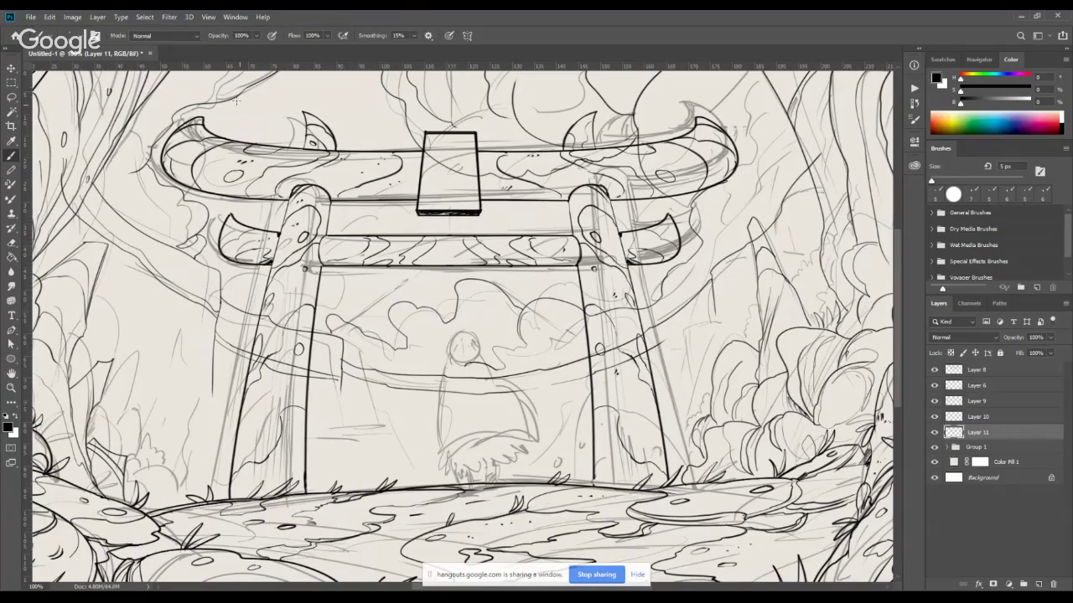
pyautogui.moveTo(184, 87)
pyautogui.mouseDown()
pyautogui.moveTo(198, 89)
pyautogui.moveTo(164, 65)
pyautogui.mouseUp()
pyautogui.hotkey('ctrl', 'z')
# Add another layer directly above Group 1 and ink two diagonal slopes of a distant peak beneath the lower crossbeam.
pyautogui.click(933, 432)
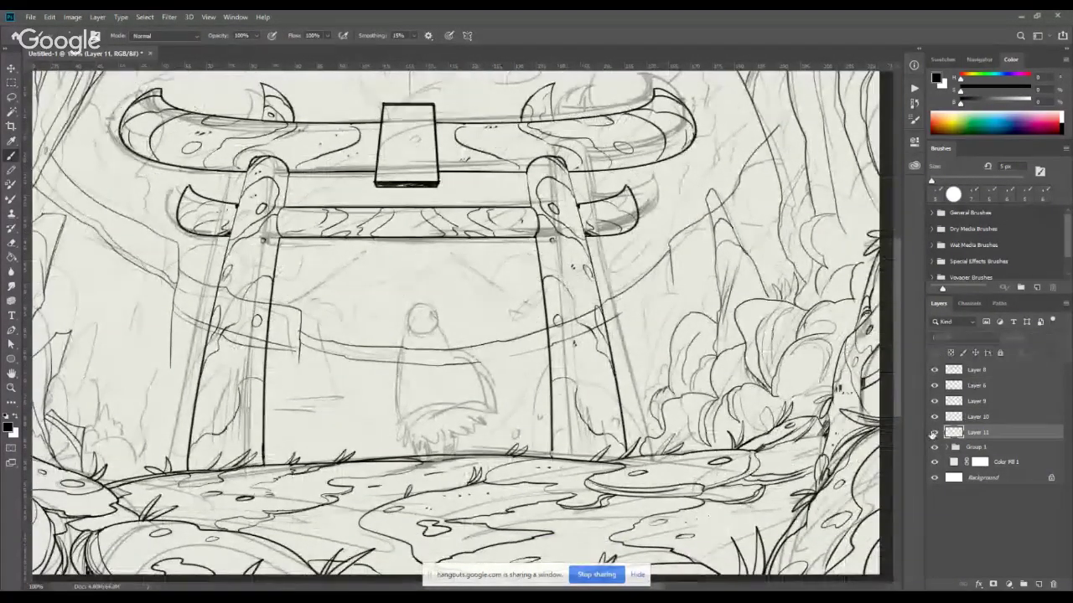
pyautogui.click(933, 432)
pyautogui.click(1037, 584)
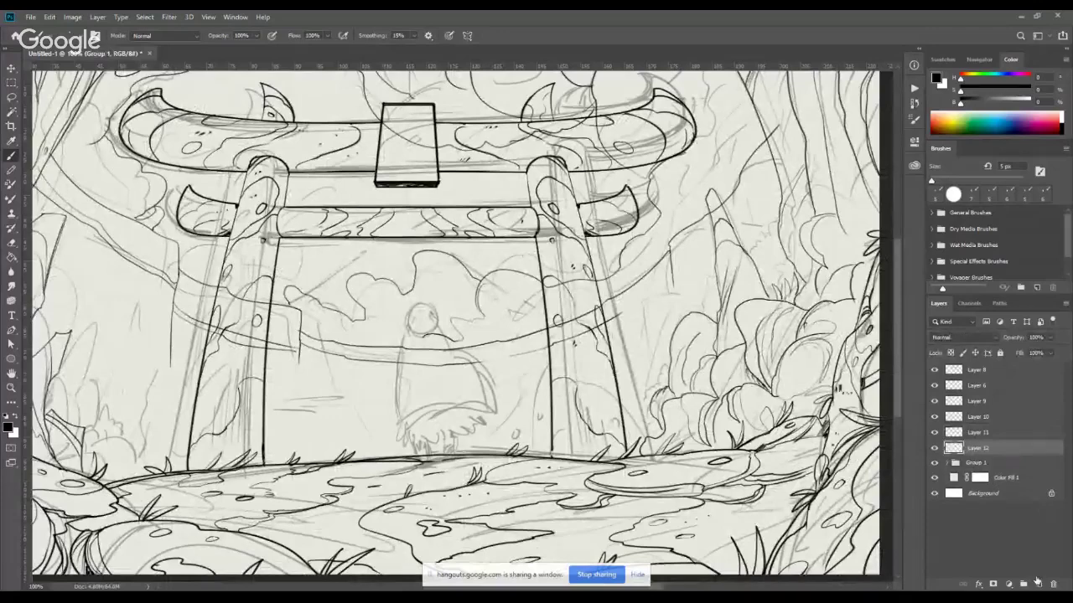
pyautogui.moveTo(506, 259); pyautogui.dragTo(514, 314)
pyautogui.moveTo(312, 349); pyautogui.dragTo(382, 303)
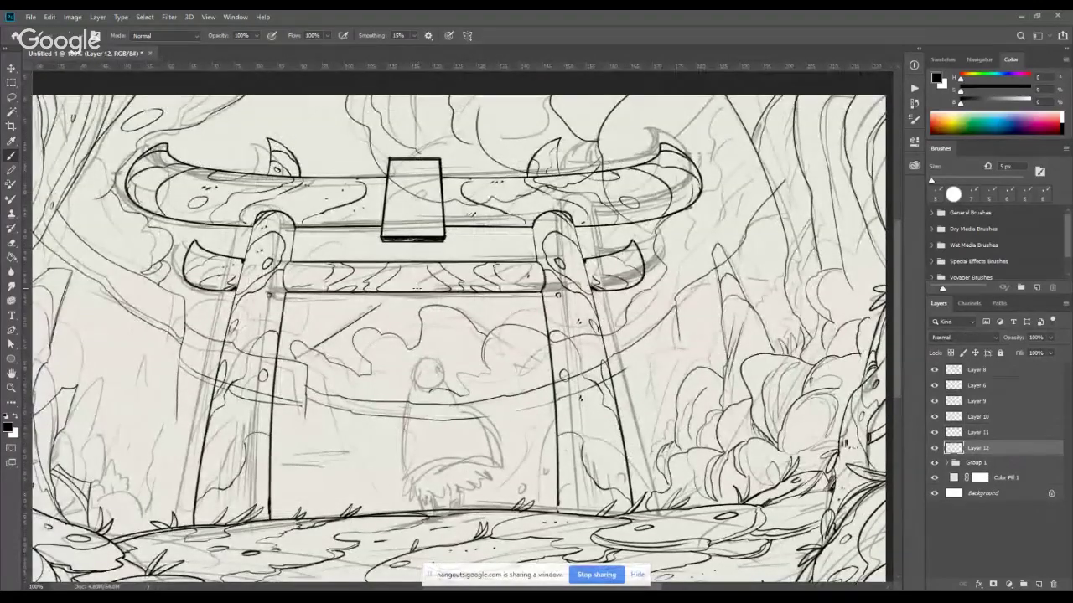
pyautogui.moveTo(451, 296); pyautogui.dragTo(498, 325)
pyautogui.moveTo(573, 420)
pyautogui.mouseDown()
pyautogui.moveTo(575, 373)
pyautogui.moveTo(637, 373)
pyautogui.mouseUp()
# Add a new layer above Layer 8 and zoom in on the sketched cloaked figure.
pyautogui.click(933, 369)
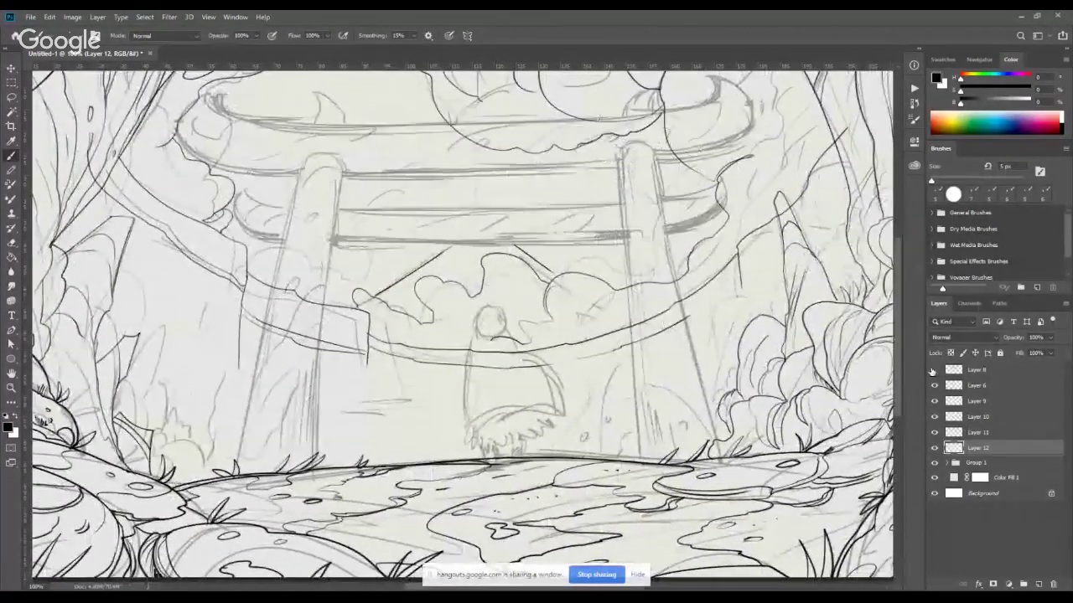
pyautogui.click(934, 369)
pyautogui.click(961, 368)
pyautogui.click(1038, 584)
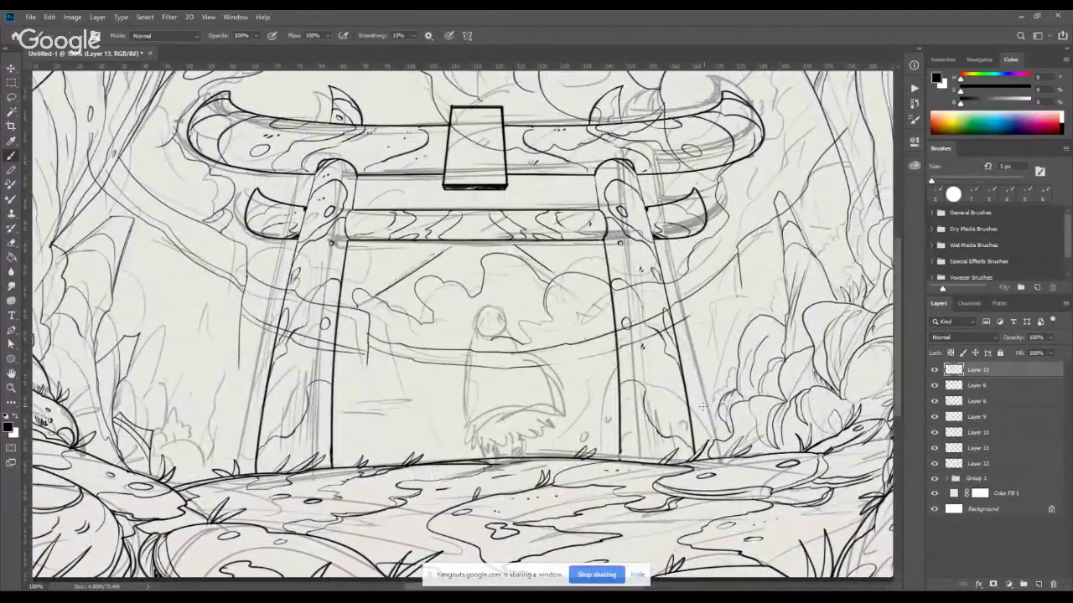
pyautogui.hotkey('ctrl', '+')
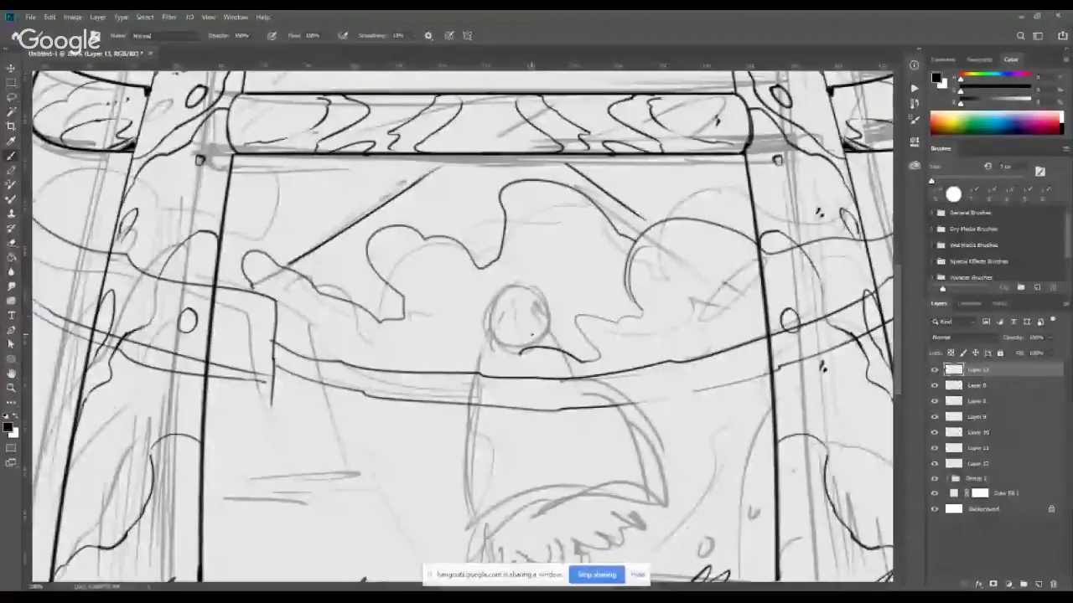
# Ink the figure's round head outline and the curved collar beneath it, undoing the stray first stroke.
pyautogui.moveTo(508, 285)
pyautogui.mouseDown()
pyautogui.moveTo(488, 310)
pyautogui.moveTo(489, 328)
pyautogui.moveTo(540, 306)
pyautogui.moveTo(501, 285)
pyautogui.moveTo(552, 319)
pyautogui.moveTo(544, 347)
pyautogui.moveTo(533, 289)
pyautogui.moveTo(522, 356)
pyautogui.mouseUp()
pyautogui.hotkey('ctrl', 'z')
pyautogui.moveTo(556, 396); pyautogui.dragTo(525, 277)
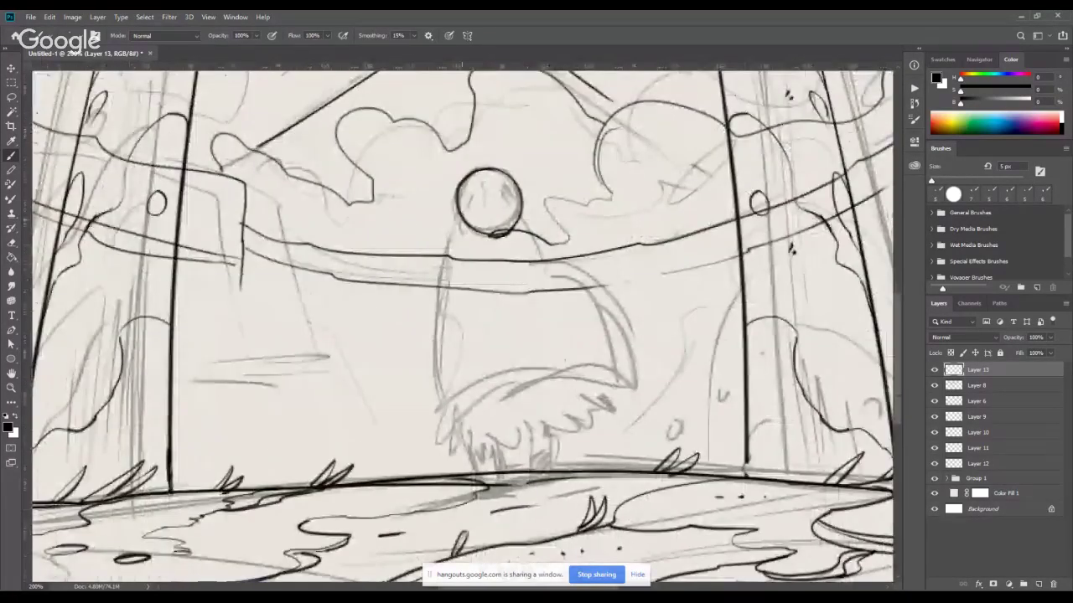
pyautogui.moveTo(459, 216)
pyautogui.mouseDown()
pyautogui.moveTo(471, 243)
pyautogui.moveTo(523, 218)
pyautogui.mouseUp()
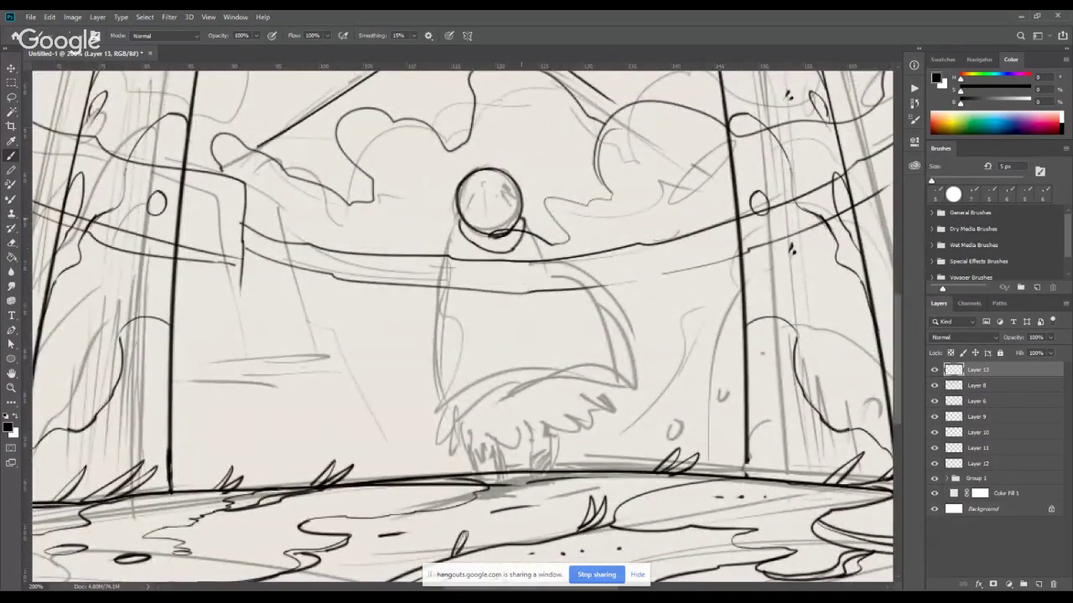
# Ink the cloak's sides, shoulder fold and curved hem, with dark hatching in the flared right corner.
pyautogui.moveTo(458, 216)
pyautogui.mouseDown()
pyautogui.moveTo(439, 297)
pyautogui.moveTo(439, 414)
pyautogui.moveTo(569, 378)
pyautogui.moveTo(647, 398)
pyautogui.moveTo(605, 394)
pyautogui.moveTo(622, 379)
pyautogui.moveTo(643, 387)
pyautogui.moveTo(645, 373)
pyautogui.mouseUp()
pyautogui.moveTo(580, 285); pyautogui.dragTo(642, 373)
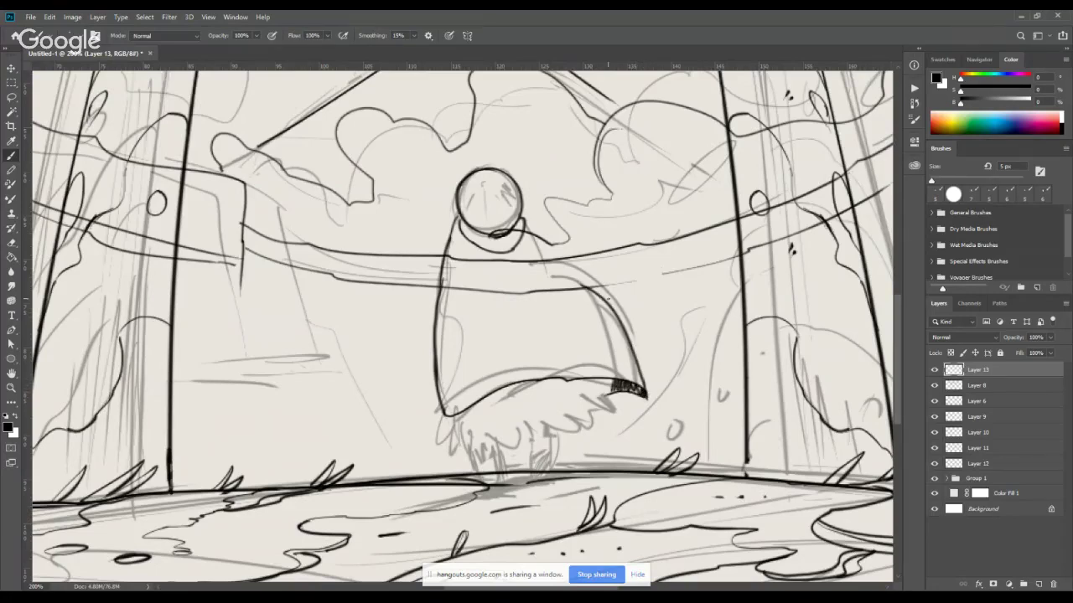
pyautogui.moveTo(580, 285)
pyautogui.mouseDown()
pyautogui.moveTo(520, 225)
pyautogui.moveTo(551, 274)
pyautogui.moveTo(628, 336)
pyautogui.mouseUp()
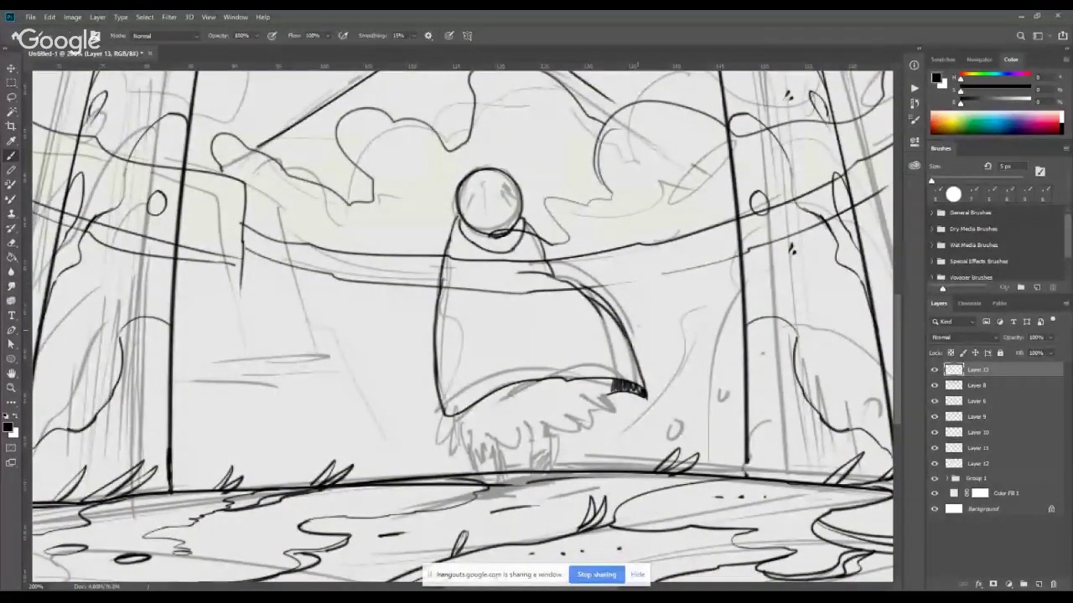
pyautogui.press('e')
pyautogui.press(']')
pyautogui.press(']')
pyautogui.press(']')
pyautogui.press(']')
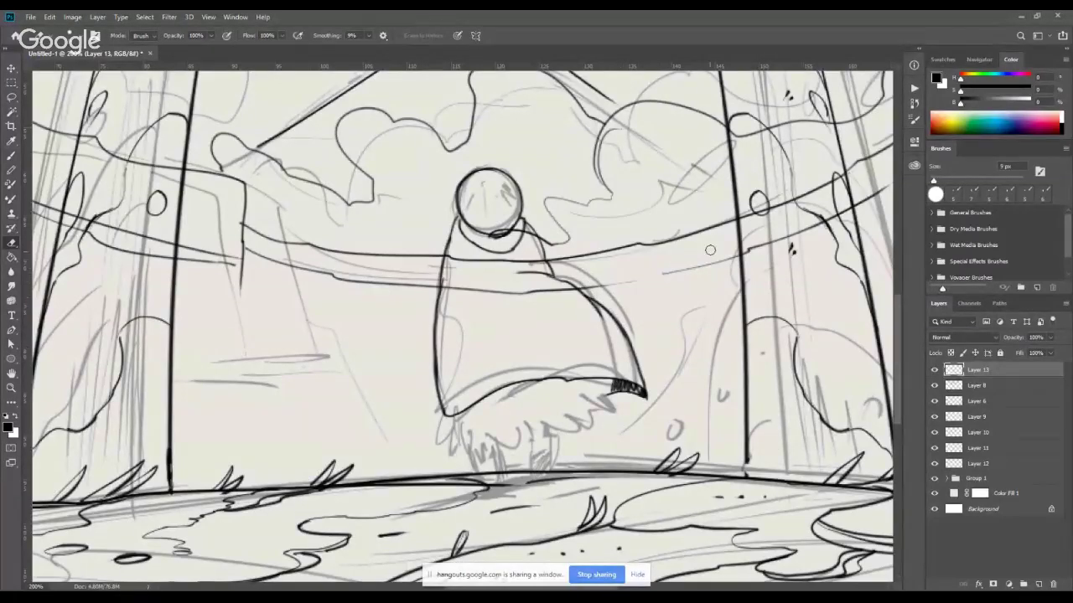
pyautogui.press('b')
pyautogui.press('.')
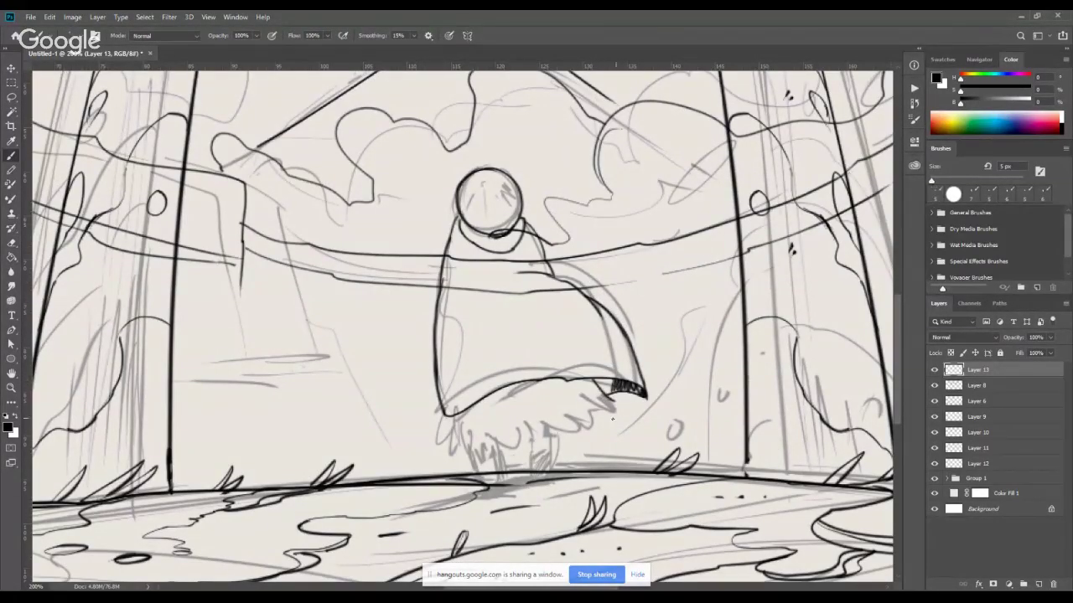
# Ink a ragged, pointed fringe hanging along the underside of the cloak's hem.
pyautogui.moveTo(444, 420)
pyautogui.mouseDown()
pyautogui.moveTo(455, 417)
pyautogui.moveTo(450, 445)
pyautogui.moveTo(486, 423)
pyautogui.moveTo(552, 417)
pyautogui.moveTo(586, 399)
pyautogui.mouseUp()
pyautogui.moveTo(580, 414)
pyautogui.mouseDown()
pyautogui.moveTo(604, 392)
pyautogui.moveTo(616, 398)
pyautogui.moveTo(602, 380)
pyautogui.moveTo(612, 379)
pyautogui.mouseUp()
pyautogui.moveTo(490, 424)
pyautogui.mouseDown()
pyautogui.moveTo(500, 395)
pyautogui.moveTo(533, 391)
pyautogui.mouseUp()
pyautogui.moveTo(528, 401); pyautogui.dragTo(549, 389)
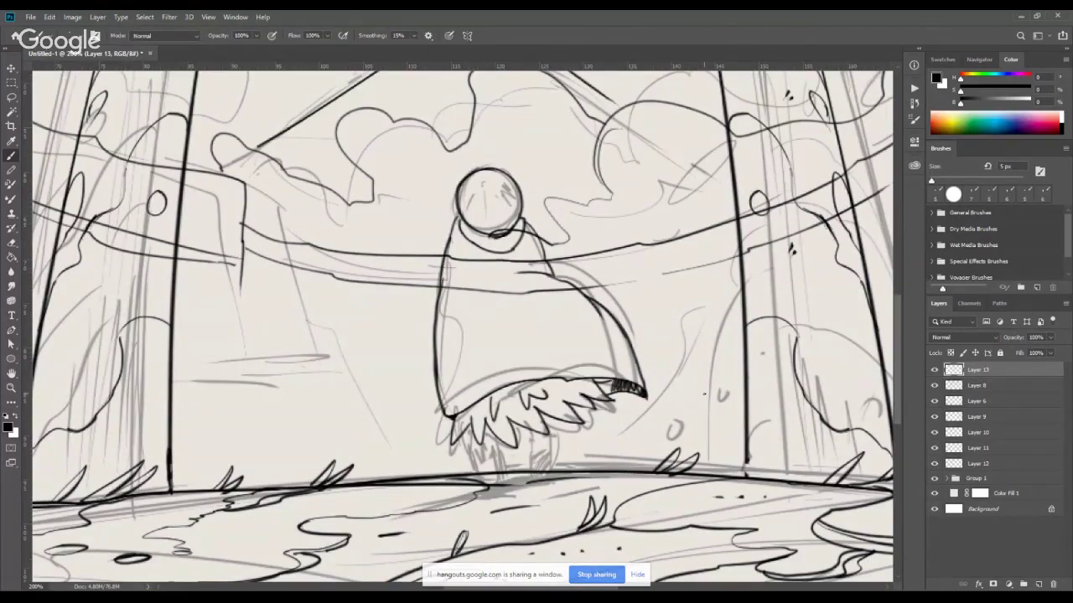
# Ink the figure's two short legs and feet between the cloak's fringe and the ground line.
pyautogui.moveTo(468, 444); pyautogui.dragTo(469, 442)
pyautogui.moveTo(462, 444); pyautogui.dragTo(467, 432)
pyautogui.moveTo(464, 448)
pyautogui.mouseDown()
pyautogui.moveTo(470, 431)
pyautogui.moveTo(474, 464)
pyautogui.moveTo(494, 480)
pyautogui.mouseUp()
pyautogui.moveTo(501, 440); pyautogui.dragTo(498, 482)
pyautogui.moveTo(484, 438)
pyautogui.mouseDown()
pyautogui.moveTo(498, 452)
pyautogui.moveTo(495, 444)
pyautogui.moveTo(550, 442)
pyautogui.moveTo(553, 461)
pyautogui.mouseUp()
pyautogui.moveTo(537, 437)
pyautogui.mouseDown()
pyautogui.moveTo(526, 466)
pyautogui.moveTo(544, 478)
pyautogui.mouseUp()
pyautogui.moveTo(548, 451); pyautogui.dragTo(542, 472)
pyautogui.moveTo(526, 432)
pyautogui.mouseDown()
pyautogui.moveTo(529, 467)
pyautogui.moveTo(526, 430)
pyautogui.mouseUp()
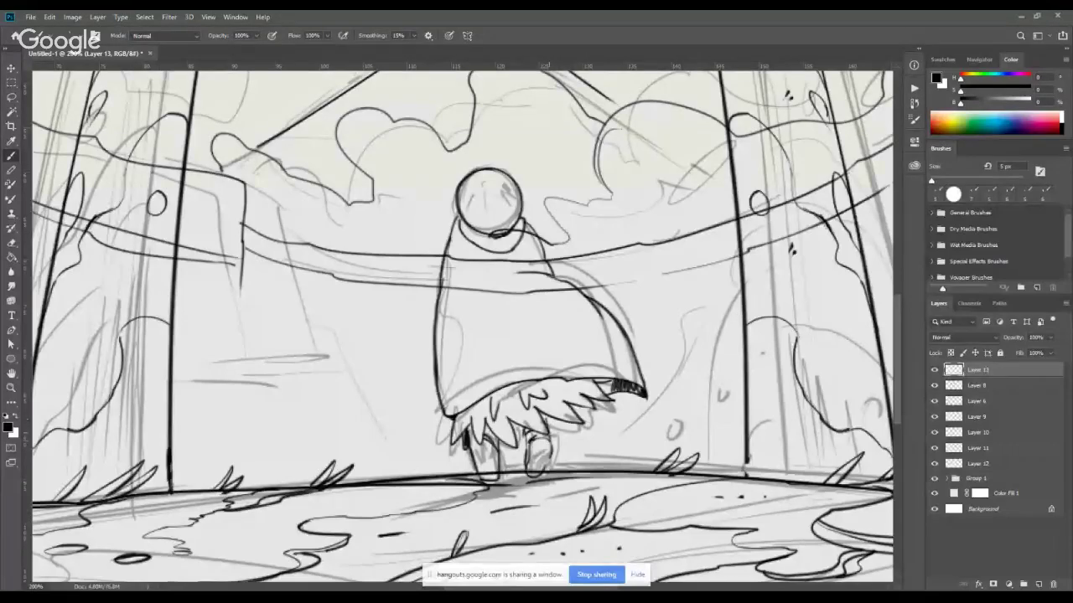
# Ink radiating straw lines inside the figure's round head and touch up the line at the left shoulder.
pyautogui.scroll(3, 582, 316)
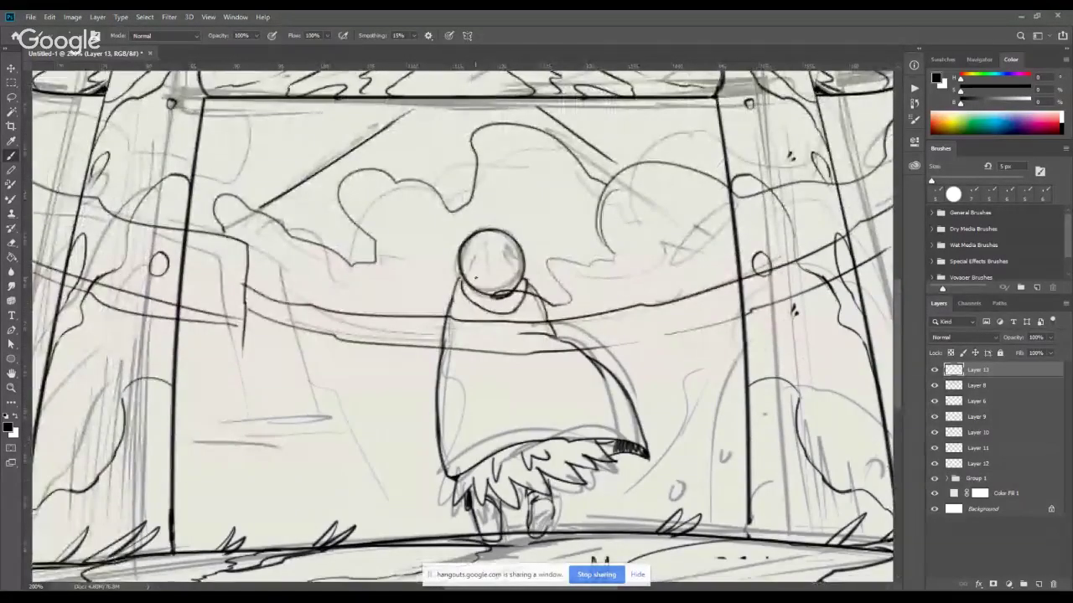
pyautogui.moveTo(460, 278); pyautogui.dragTo(450, 307)
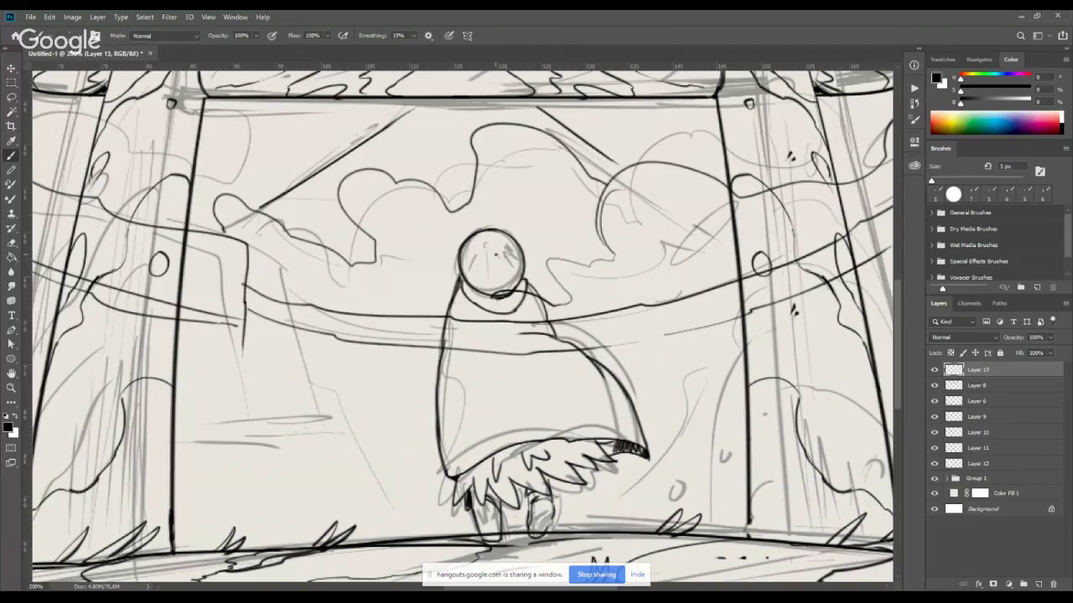
pyautogui.moveTo(491, 258)
pyautogui.mouseDown()
pyautogui.moveTo(476, 278)
pyautogui.moveTo(496, 289)
pyautogui.moveTo(516, 267)
pyautogui.moveTo(508, 243)
pyautogui.mouseUp()
pyautogui.moveTo(496, 250)
pyautogui.mouseDown()
pyautogui.moveTo(496, 236)
pyautogui.moveTo(477, 239)
pyautogui.moveTo(467, 260)
pyautogui.mouseUp()
pyautogui.press('space')
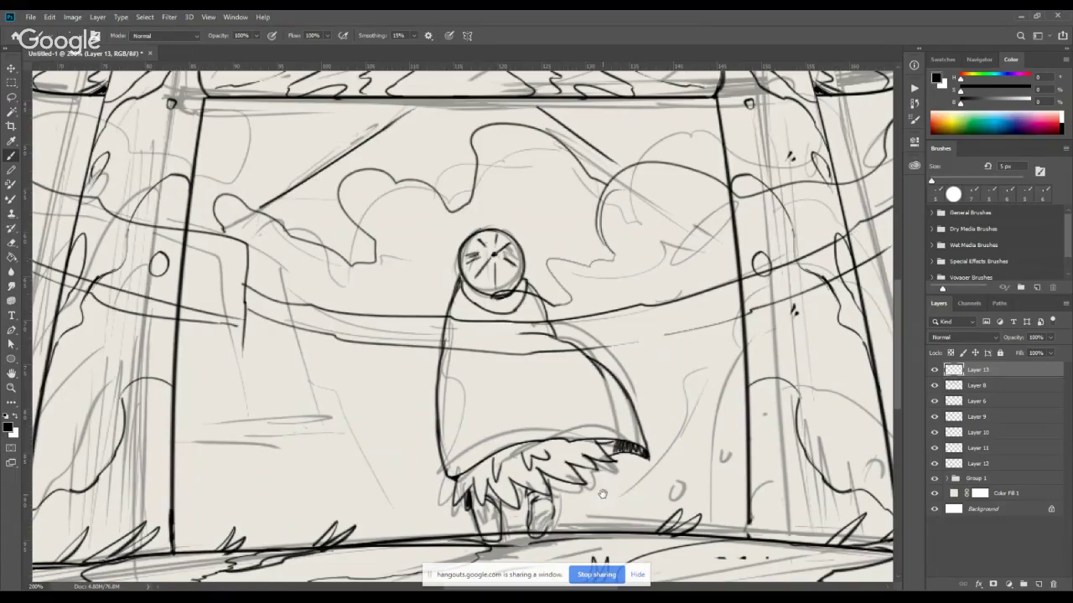
# Hide the Group 1 sketch so that only the inked line art shows on the whole canvas.
pyautogui.moveTo(602, 495); pyautogui.dragTo(579, 335)
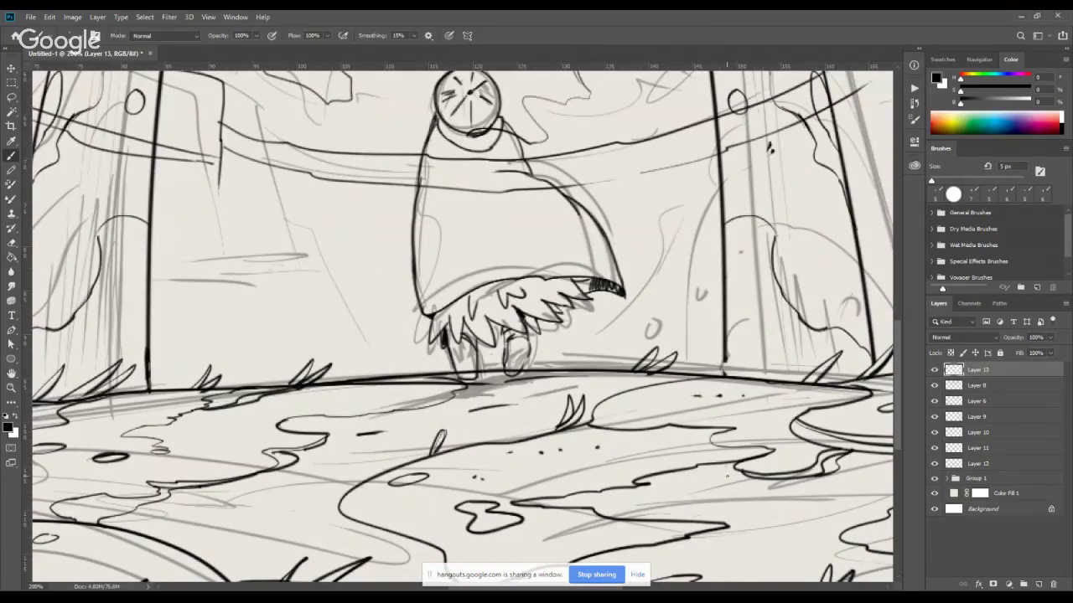
pyautogui.hotkey('ctrl', '-')
pyautogui.hotkey('ctrl', '-')
pyautogui.hotkey('ctrl', '-')
pyautogui.hotkey('ctrl', '+')
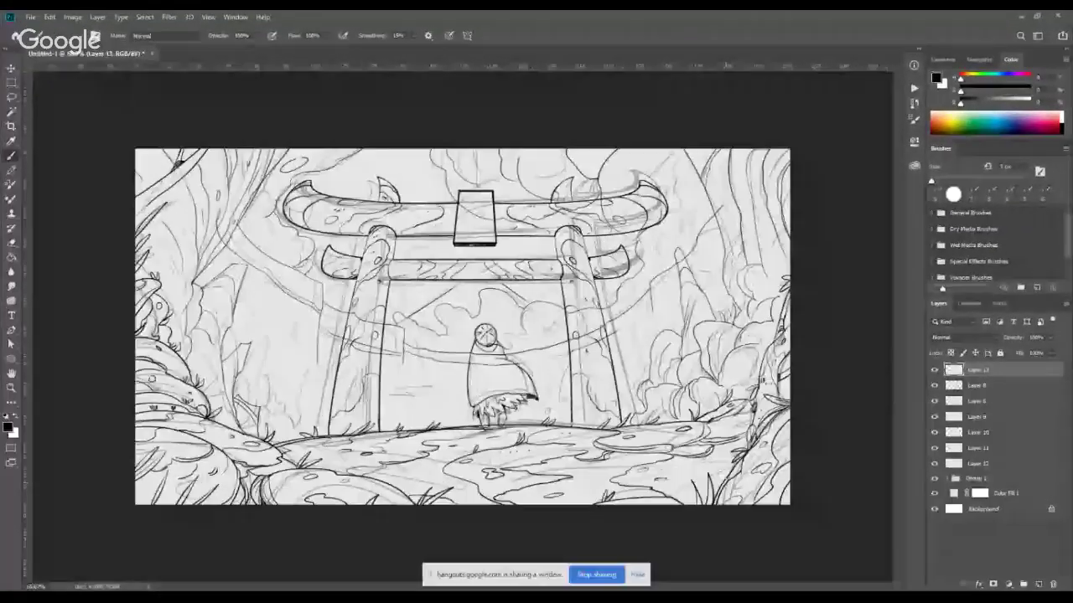
pyautogui.press('v')
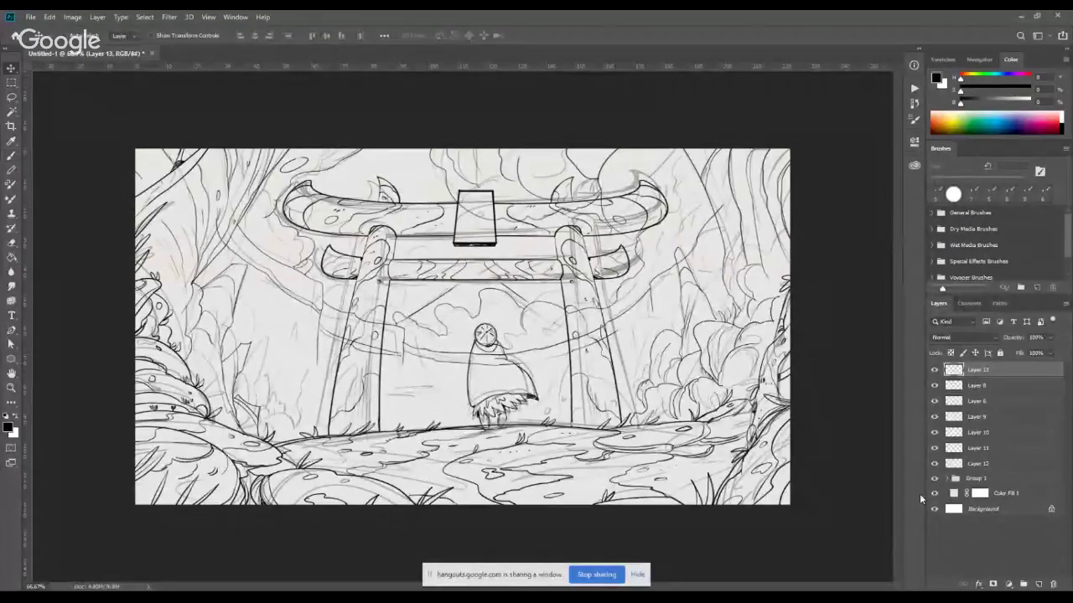
pyautogui.click(934, 479)
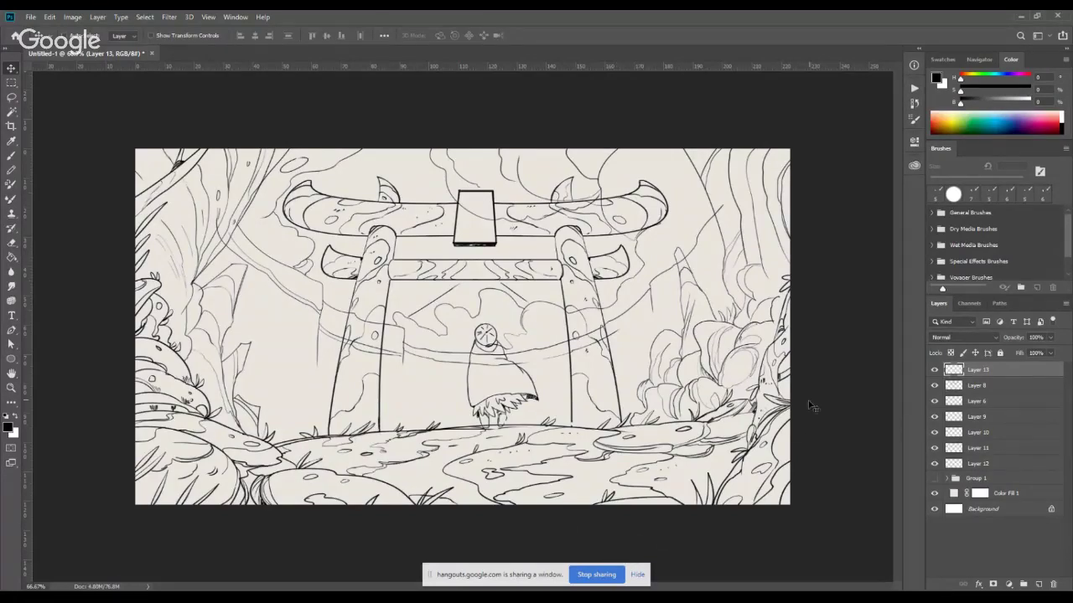
# Select Layer 10 and ink short extra strokes along the sweeping background bands beside and behind the gate.
pyautogui.click(935, 417)
pyautogui.click(934, 417)
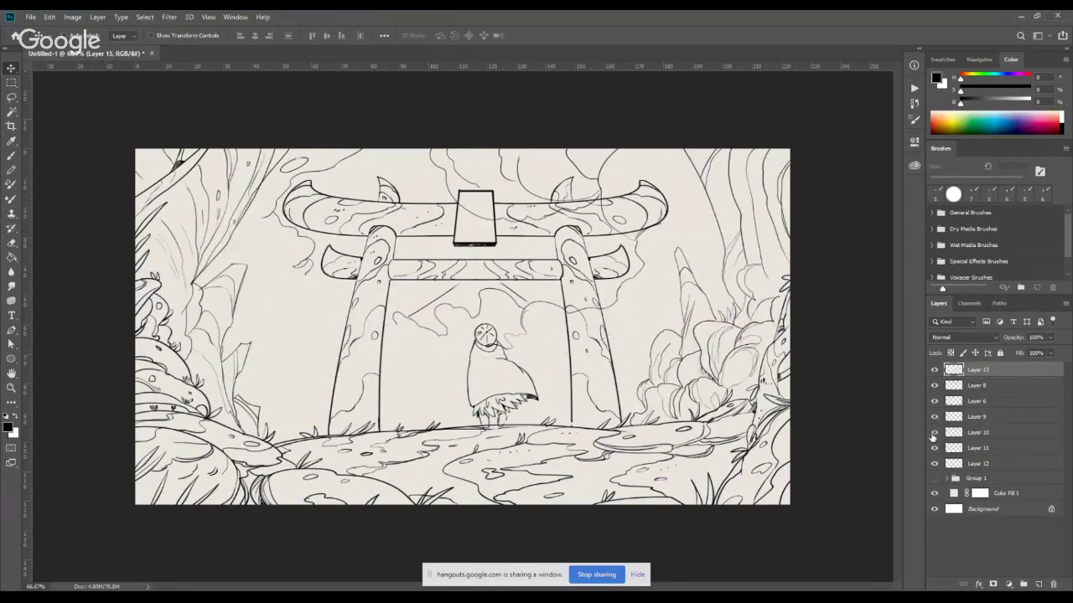
pyautogui.click(962, 434)
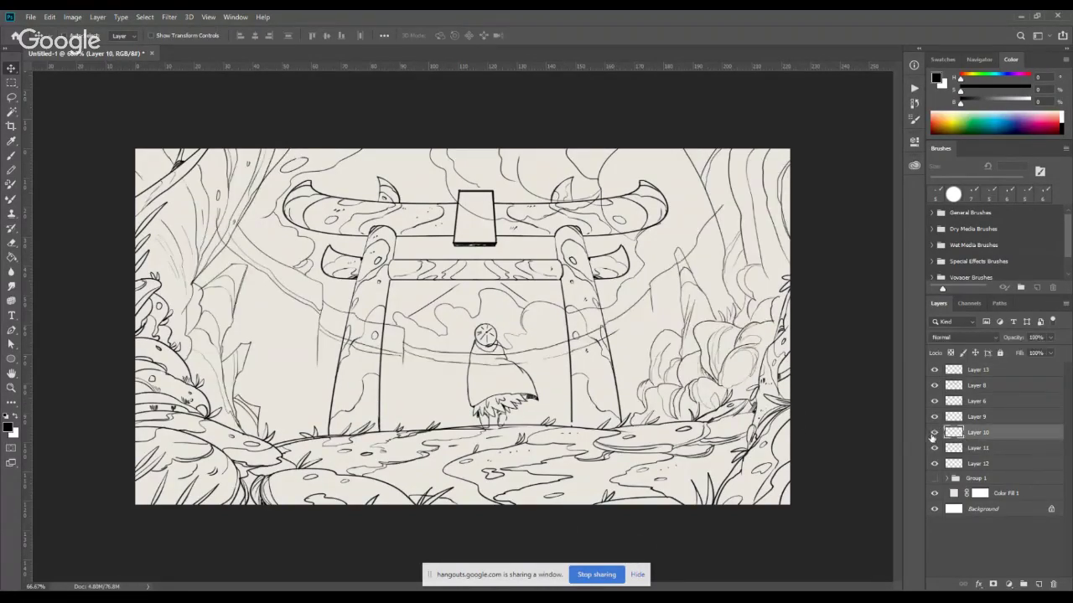
pyautogui.press('b')
pyautogui.hotkey('ctrl', '+')
pyautogui.hotkey('ctrl', '+')
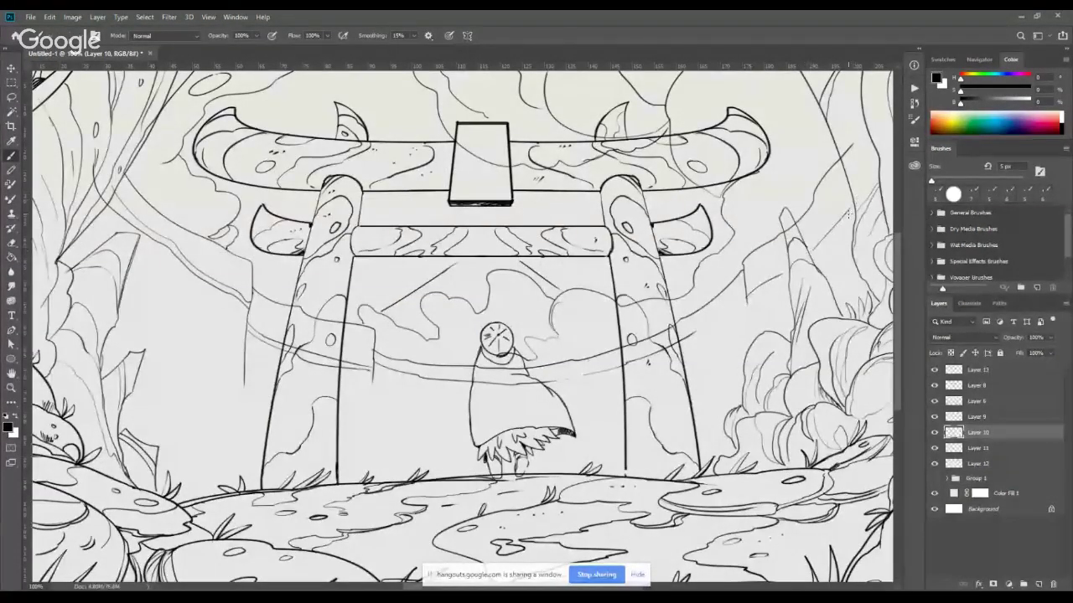
pyautogui.moveTo(730, 320); pyautogui.dragTo(692, 342)
pyautogui.moveTo(82, 217)
pyautogui.mouseDown()
pyautogui.moveTo(204, 338)
pyautogui.moveTo(263, 371)
pyautogui.moveTo(403, 409)
pyautogui.moveTo(544, 403)
pyautogui.moveTo(692, 362)
pyautogui.moveTo(567, 364)
pyautogui.mouseUp()
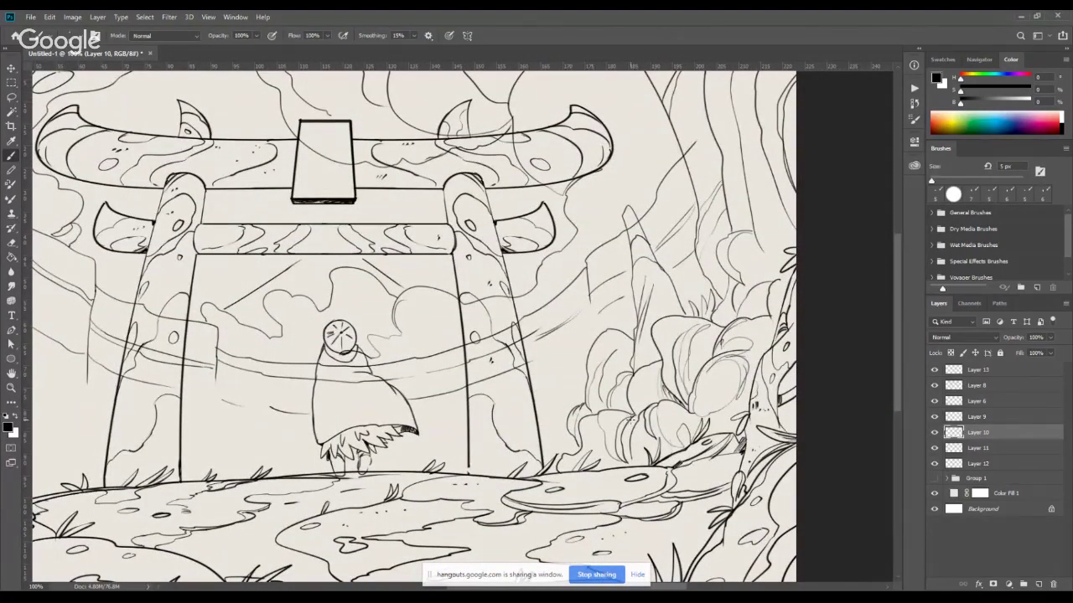
pyautogui.moveTo(394, 349); pyautogui.dragTo(570, 323)
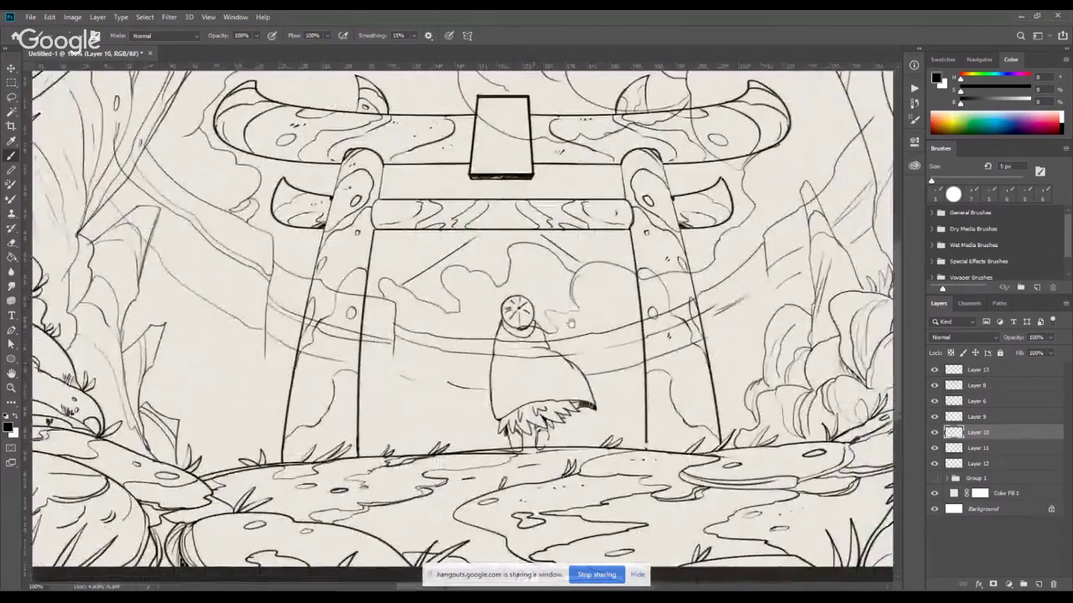
pyautogui.press('v')
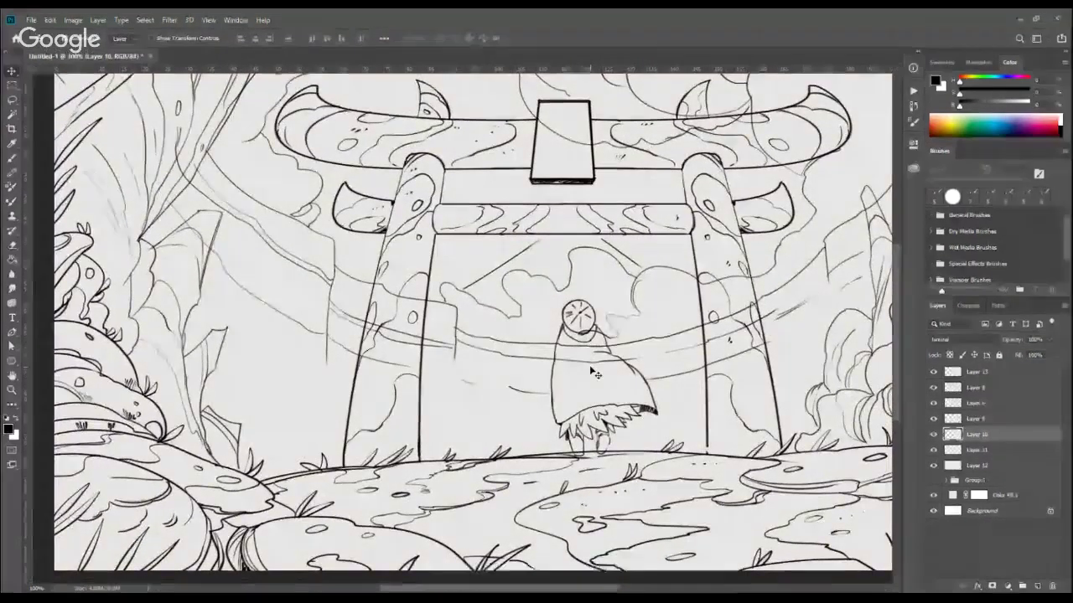
pyautogui.hotkey('ctrl', '-')
pyautogui.press('b')
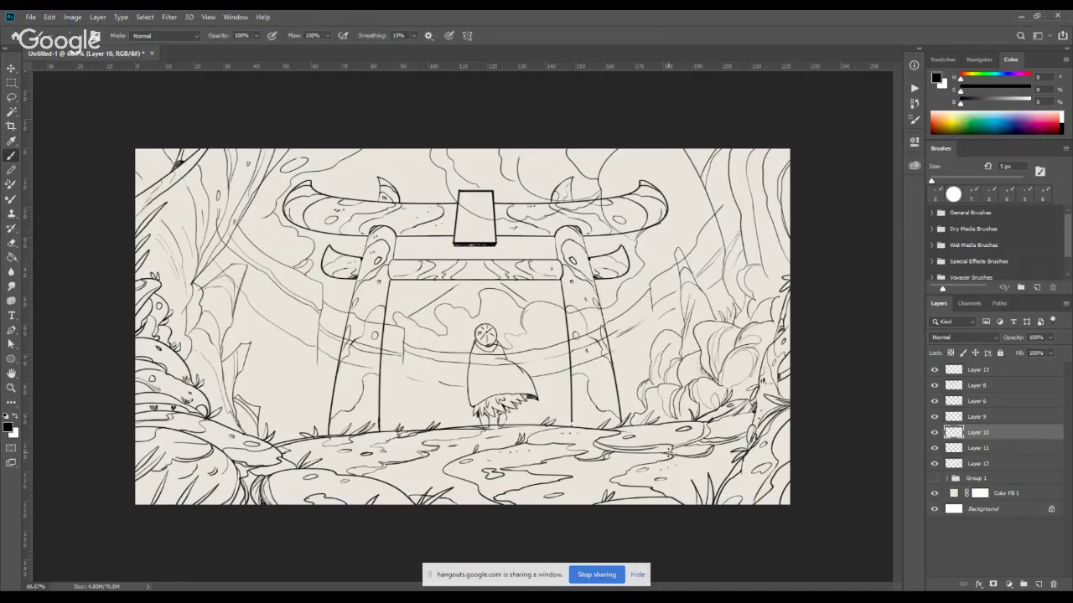
pyautogui.press('v')
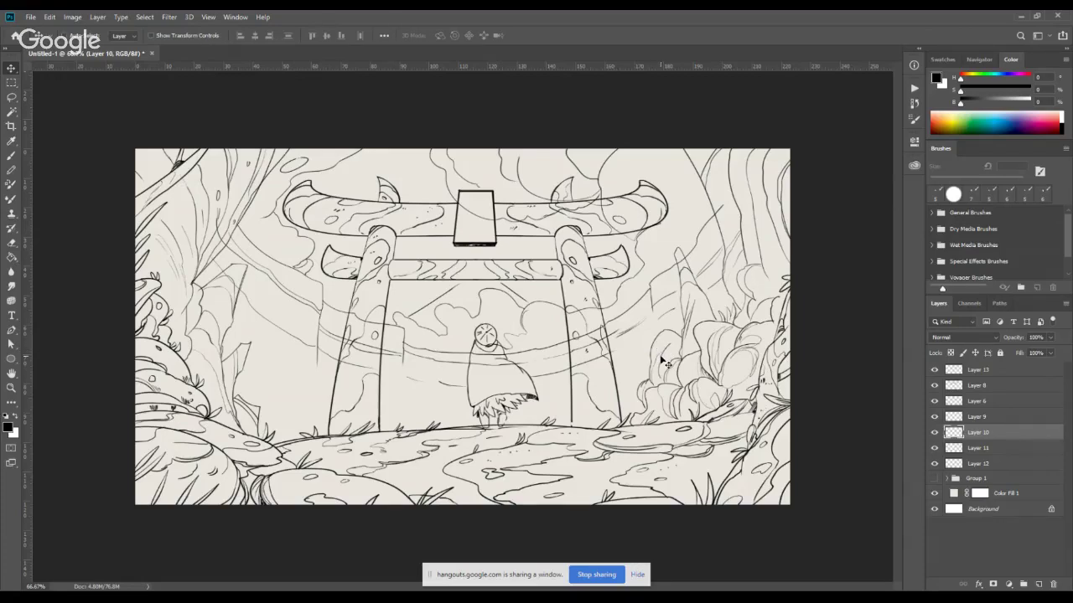
pyautogui.press('b')
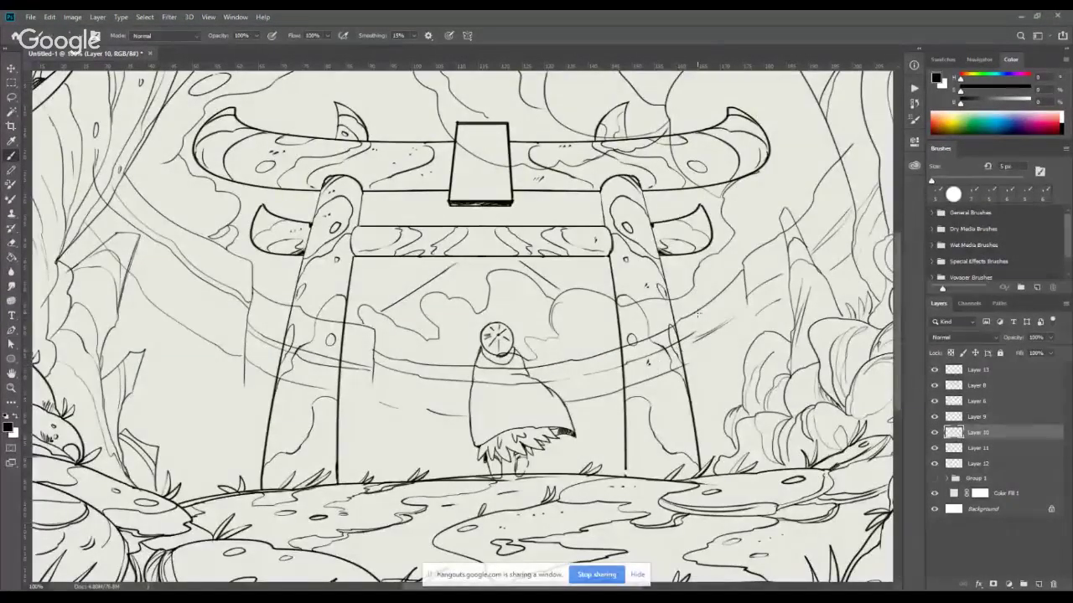
# Toggle the visibility of Layers 10, 9, 6, 8 and 13 off and on to check each layer's linework.
pyautogui.moveTo(645, 377); pyautogui.dragTo(701, 367)
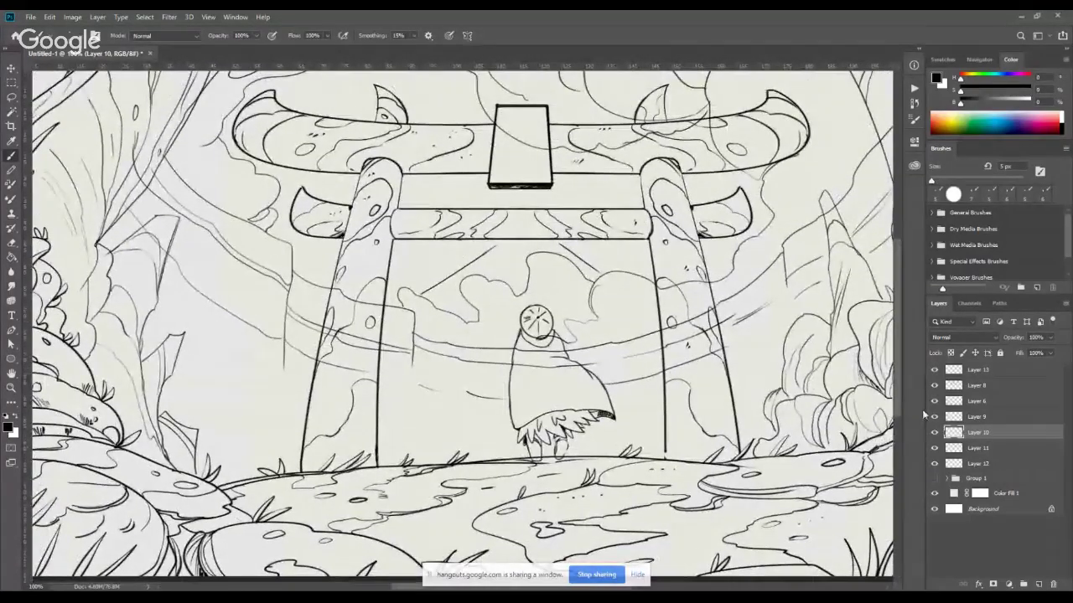
pyautogui.click(933, 434)
pyautogui.click(933, 434)
pyautogui.click(935, 433)
pyautogui.click(934, 432)
pyautogui.click(935, 417)
pyautogui.click(934, 416)
pyautogui.click(934, 401)
pyautogui.click(933, 402)
pyautogui.click(934, 386)
pyautogui.click(935, 386)
pyautogui.click(934, 370)
pyautogui.click(934, 370)
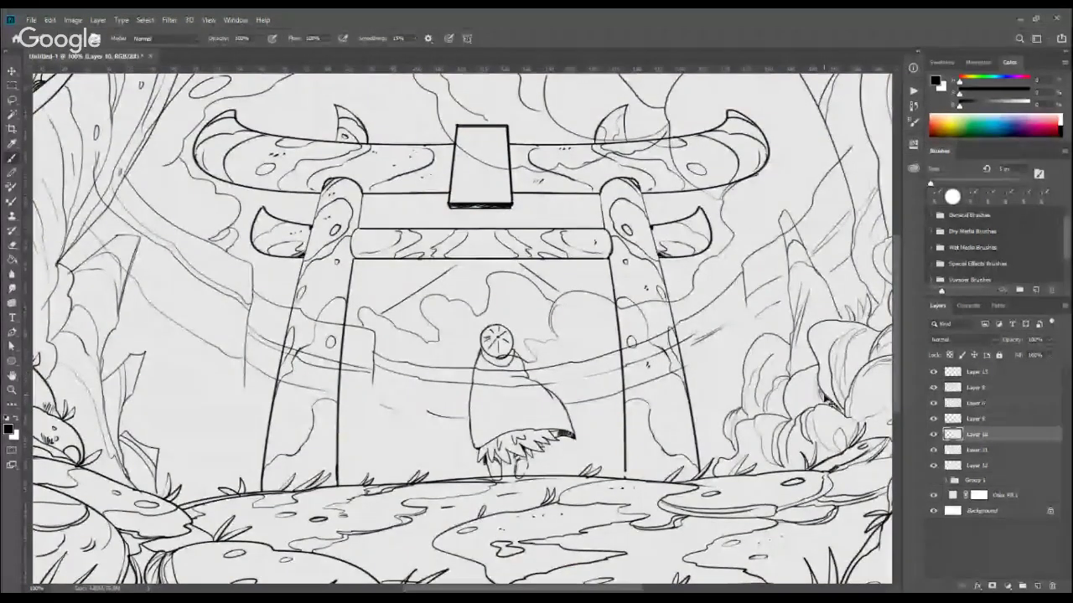
pyautogui.hotkey('ctrl', '+')
pyautogui.hotkey('ctrl', '+')
pyautogui.hotkey('ctrl', '-')
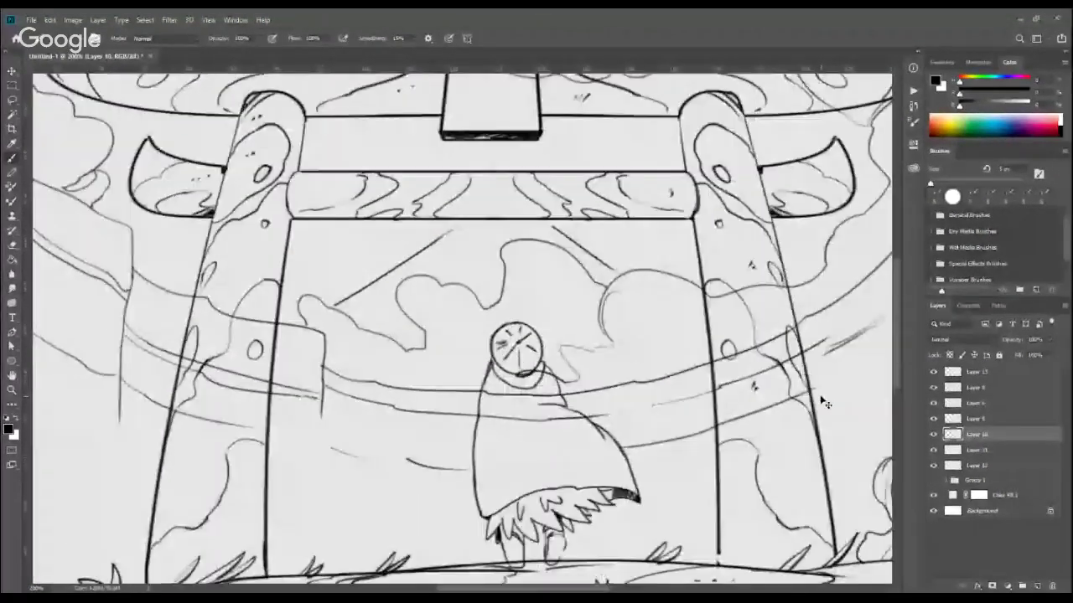
pyautogui.hotkey('ctrl', '-')
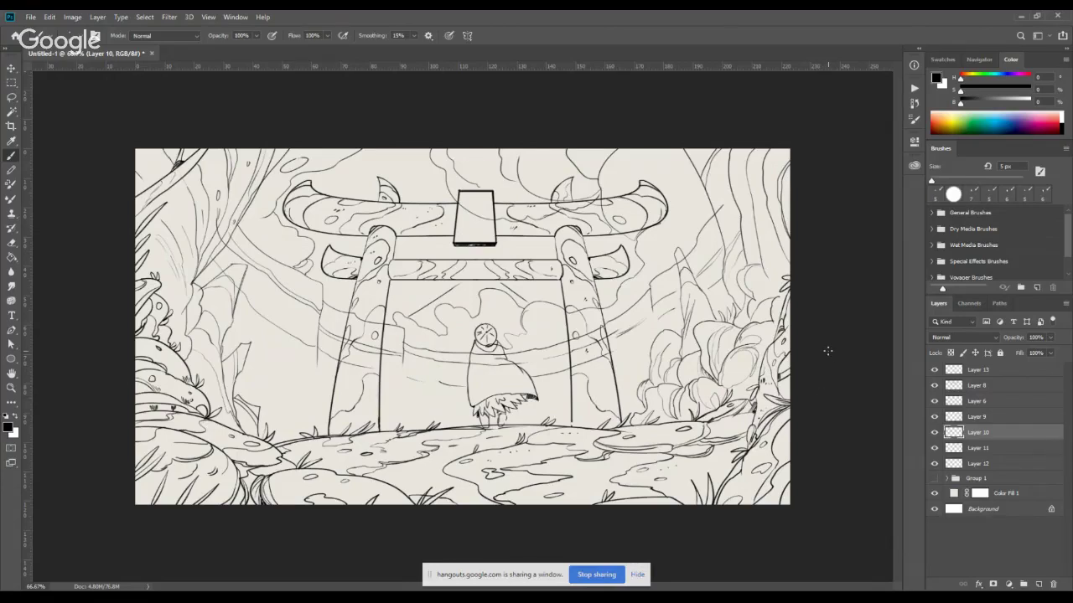
pyautogui.hotkey('ctrl', '+')
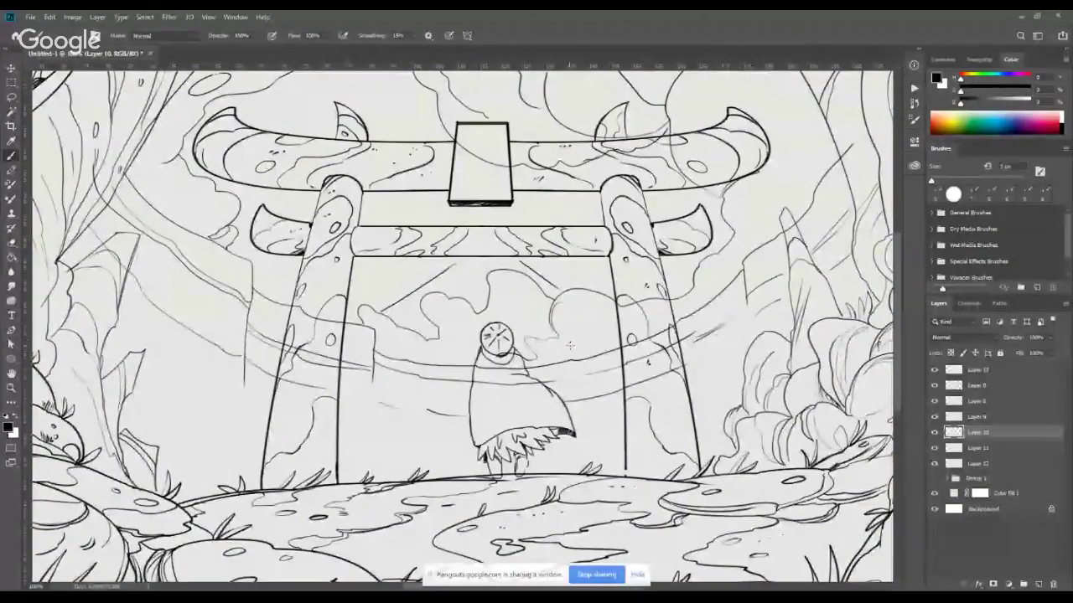
# Sketch short texture strokes on the curved wall behind the torii gate and beside the cloaked figure on Layer 10.
pyautogui.moveTo(556, 357); pyautogui.dragTo(469, 350)
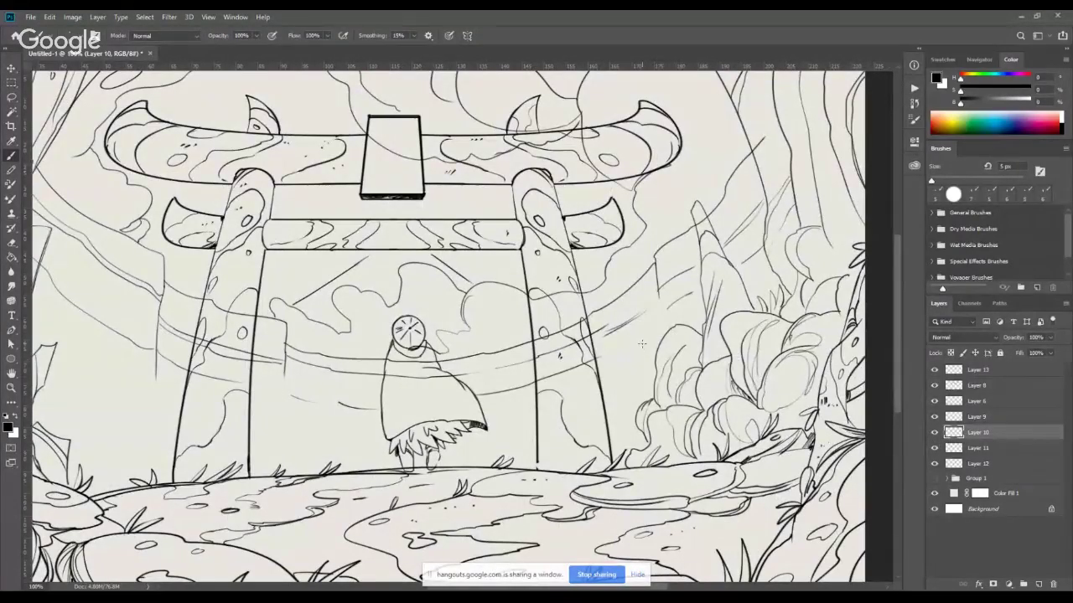
pyautogui.moveTo(642, 357); pyautogui.dragTo(618, 371)
pyautogui.moveTo(489, 431); pyautogui.dragTo(529, 425)
pyautogui.moveTo(643, 394); pyautogui.dragTo(624, 403)
pyautogui.hscroll(-5, 352, 389)
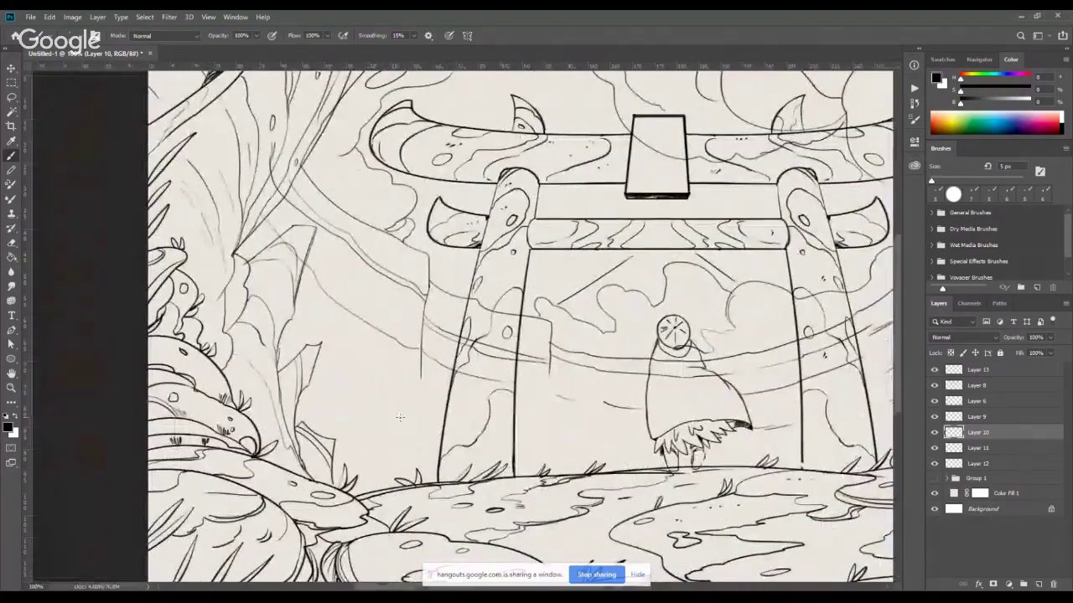
# Extend the background wall's two vertical edges down toward the ground and add small surface marks to the wall.
pyautogui.moveTo(420, 407); pyautogui.dragTo(419, 462)
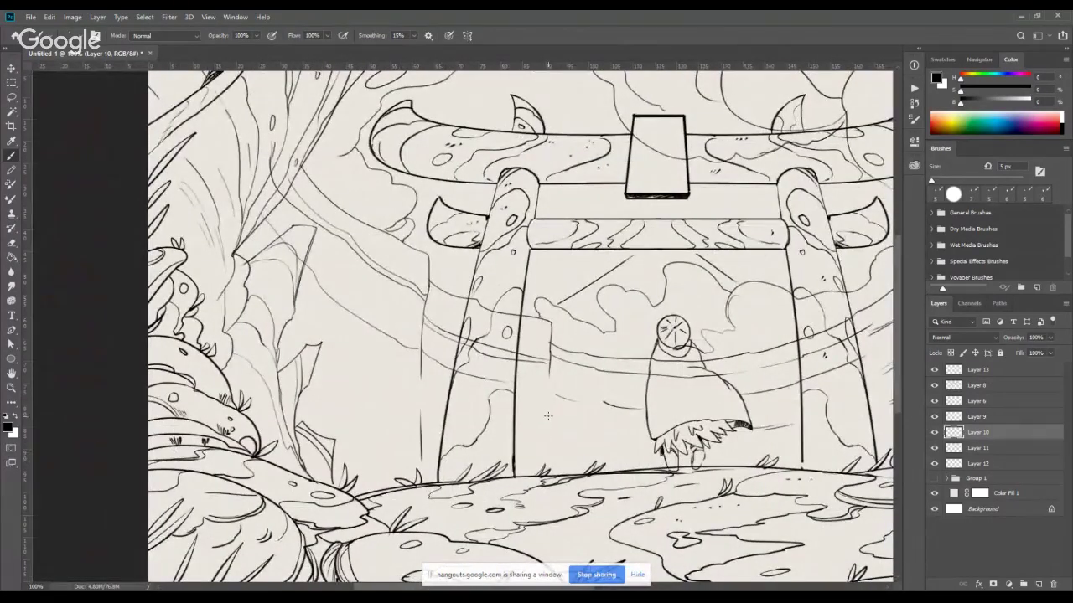
pyautogui.moveTo(550, 402); pyautogui.dragTo(549, 458)
pyautogui.moveTo(705, 470); pyautogui.dragTo(515, 468)
pyautogui.moveTo(704, 370); pyautogui.dragTo(643, 446)
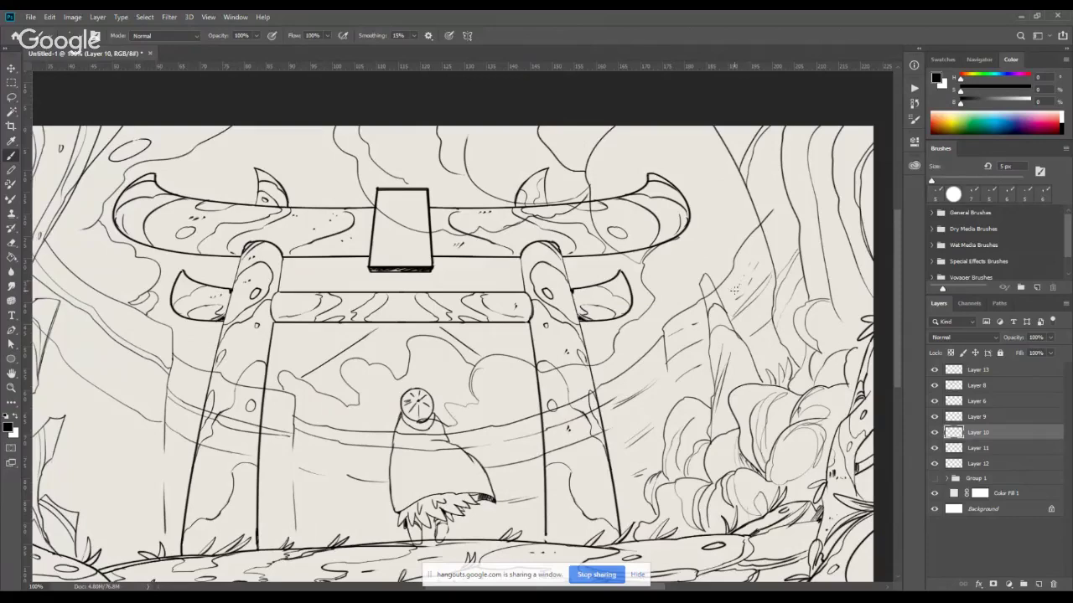
pyautogui.moveTo(194, 371)
pyautogui.mouseDown()
pyautogui.moveTo(384, 304)
pyautogui.moveTo(462, 375)
pyautogui.mouseUp()
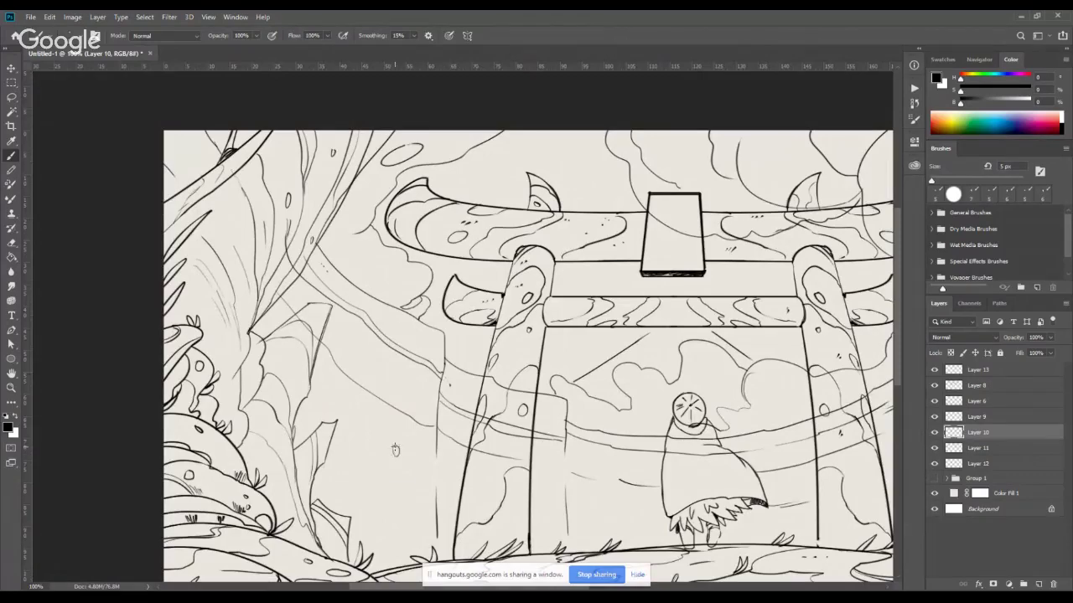
pyautogui.moveTo(399, 371); pyautogui.dragTo(395, 382)
pyautogui.moveTo(704, 481); pyautogui.dragTo(412, 374)
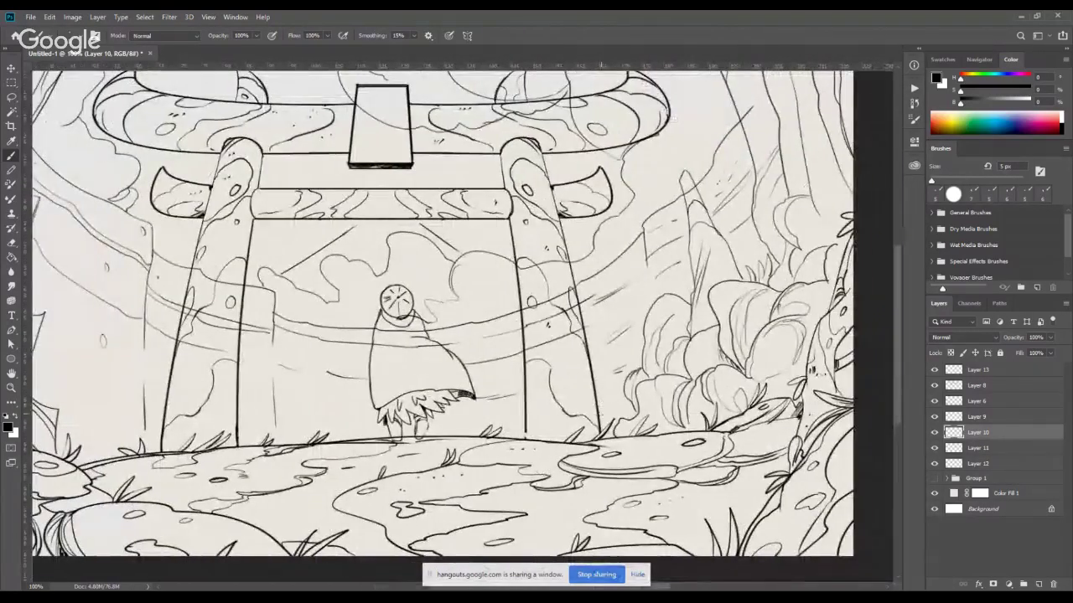
# Toggle the line-art layers' visibility one at a time to check which part of the scene each one holds.
pyautogui.click(932, 449)
pyautogui.click(933, 449)
pyautogui.hotkey('ctrl', '0')
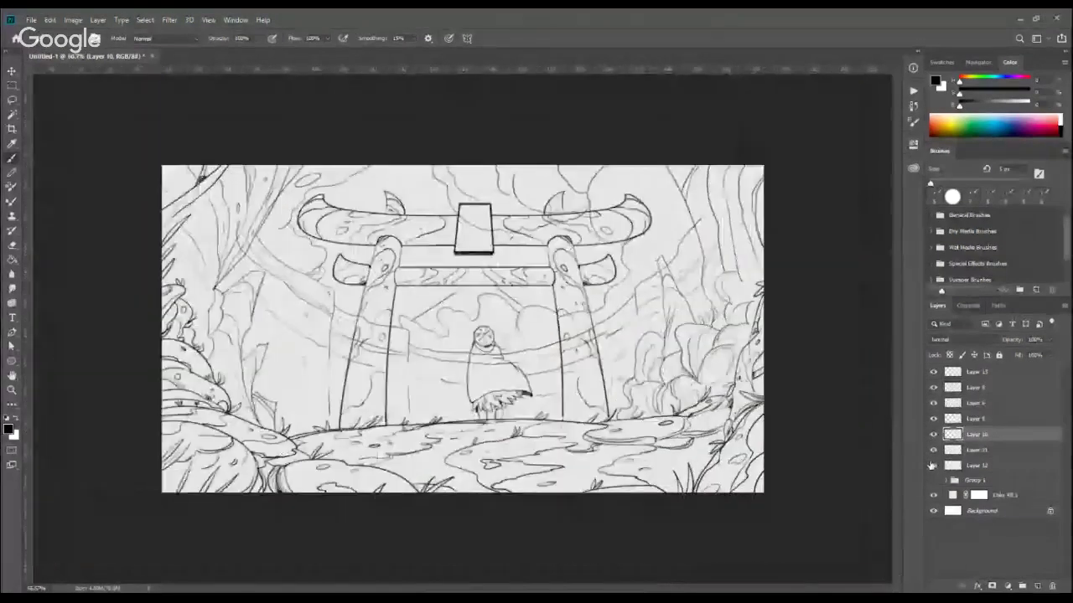
pyautogui.hotkey('ctrl', '+')
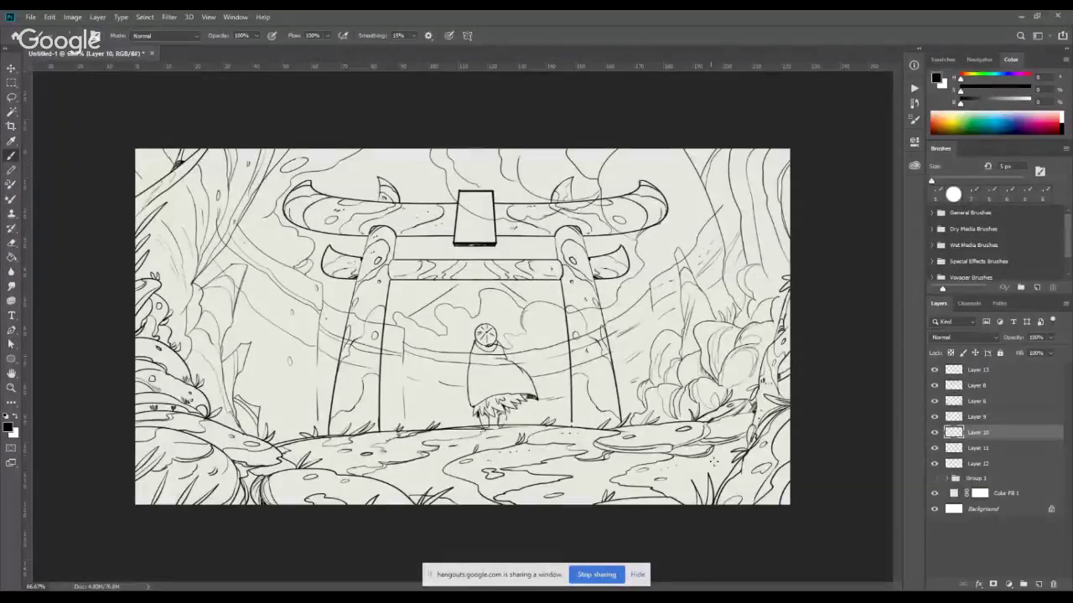
pyautogui.click(935, 432)
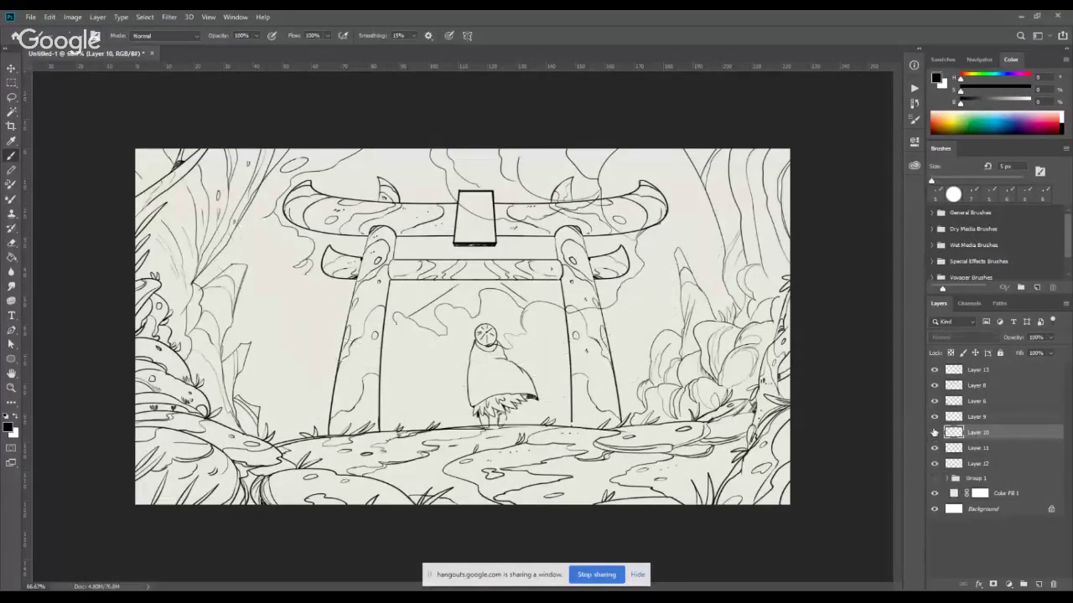
pyautogui.click(934, 432)
pyautogui.click(934, 416)
pyautogui.click(934, 416)
pyautogui.click(934, 401)
pyautogui.click(935, 401)
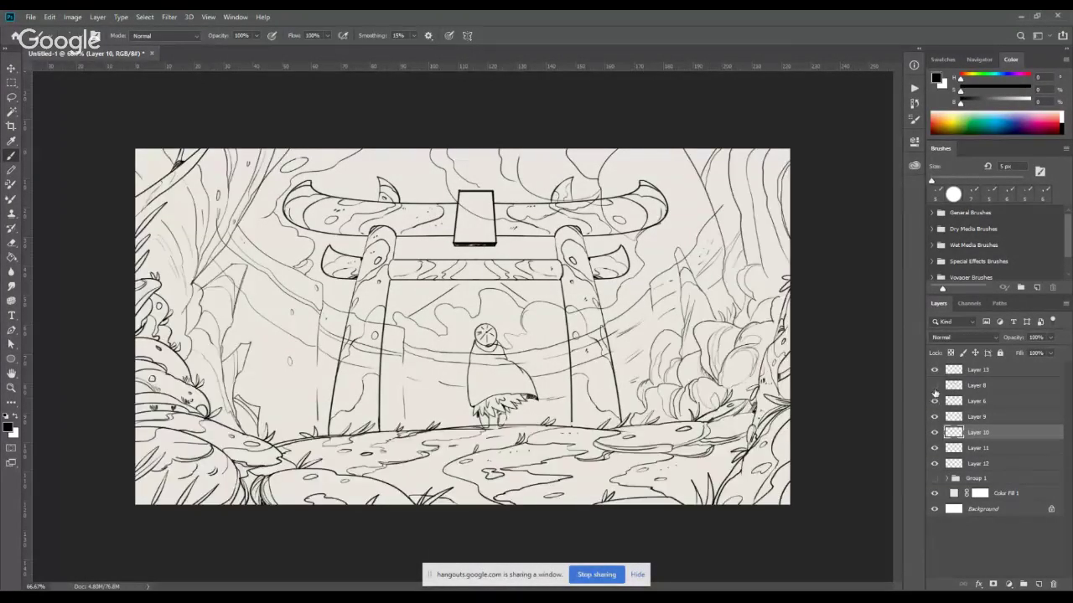
pyautogui.click(934, 386)
pyautogui.click(934, 386)
pyautogui.click(935, 370)
pyautogui.click(934, 370)
# Add a new layer directly above Layer 8 and set the foreground colour to dark grey.
pyautogui.click(976, 386)
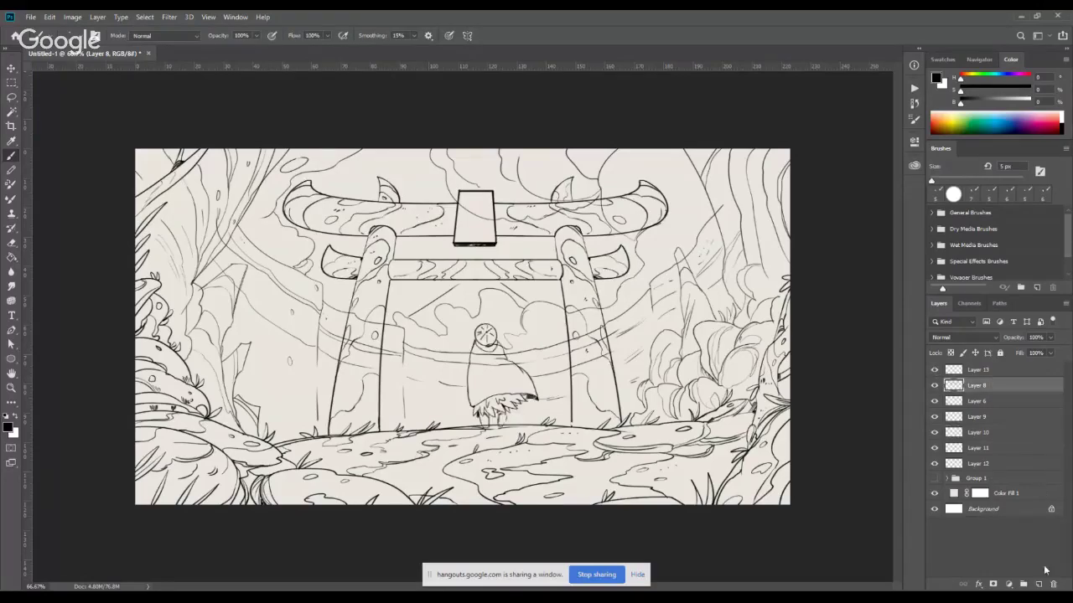
pyautogui.click(1038, 584)
pyautogui.click(987, 101)
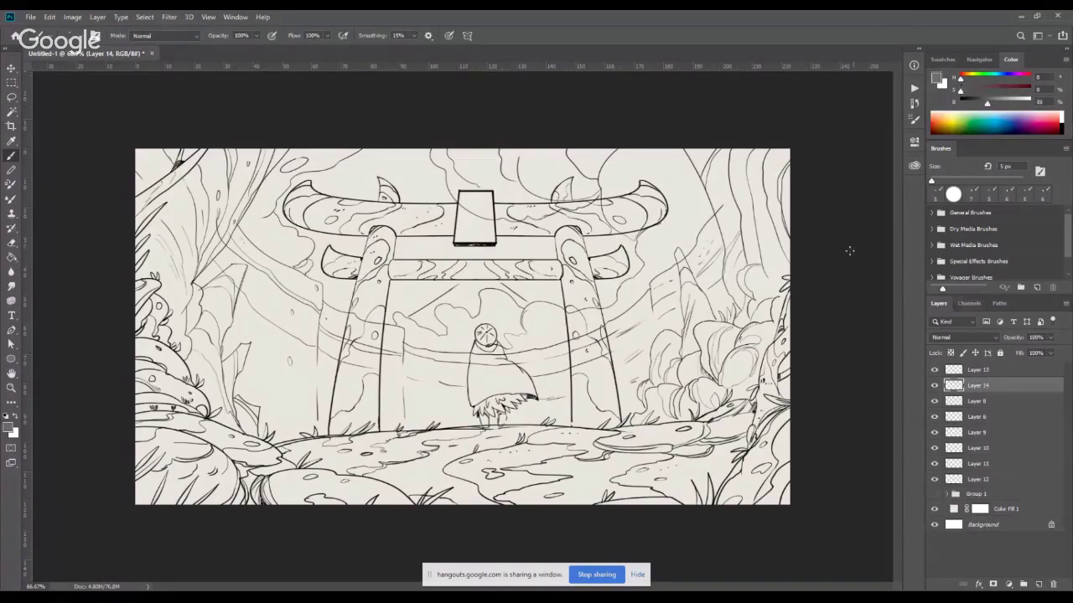
# Set the brush size to 12 px and fill the cloaked figure's round head with dark grey.
pyautogui.hotkey('ctrl', '+')
pyautogui.hotkey('ctrl', '+')
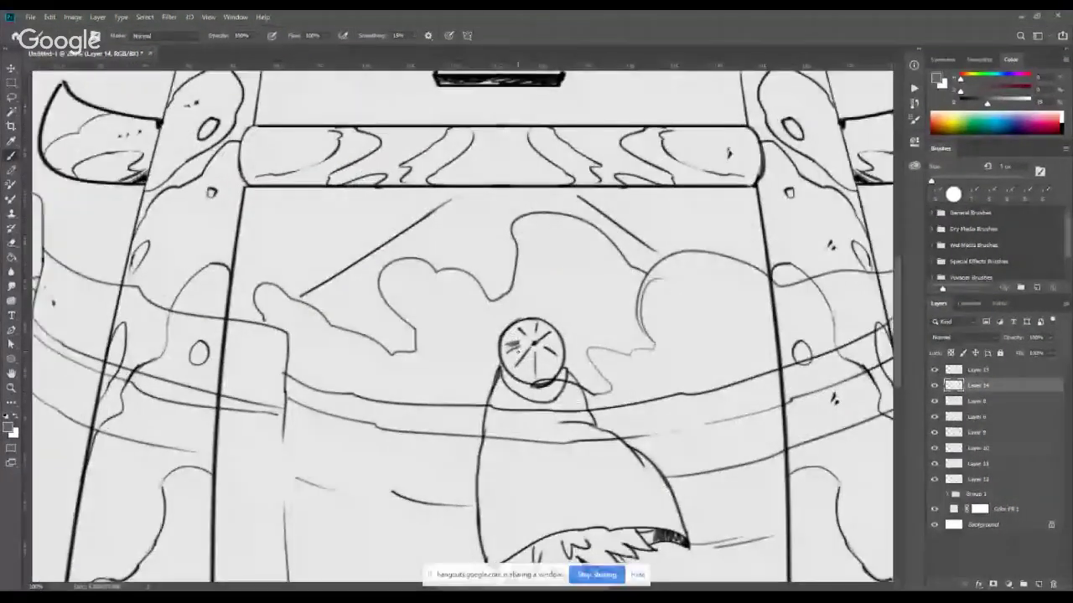
pyautogui.moveTo(512, 340)
pyautogui.mouseDown()
pyautogui.moveTo(510, 382)
pyautogui.moveTo(520, 339)
pyautogui.moveTo(511, 387)
pyautogui.moveTo(503, 360)
pyautogui.moveTo(506, 380)
pyautogui.moveTo(528, 321)
pyautogui.moveTo(541, 389)
pyautogui.mouseUp()
pyautogui.rightClick(534, 348)
pyautogui.click(596, 381)
pyautogui.press('Return')
pyautogui.moveTo(543, 336)
pyautogui.mouseDown()
pyautogui.moveTo(553, 387)
pyautogui.moveTo(560, 365)
pyautogui.moveTo(531, 325)
pyautogui.moveTo(554, 333)
pyautogui.moveTo(558, 365)
pyautogui.mouseUp()
# Paint dark grey along the inner left and right edges of the figure's cloak and fill the left leg.
pyautogui.press('space')
pyautogui.moveTo(557, 428); pyautogui.dragTo(542, 282)
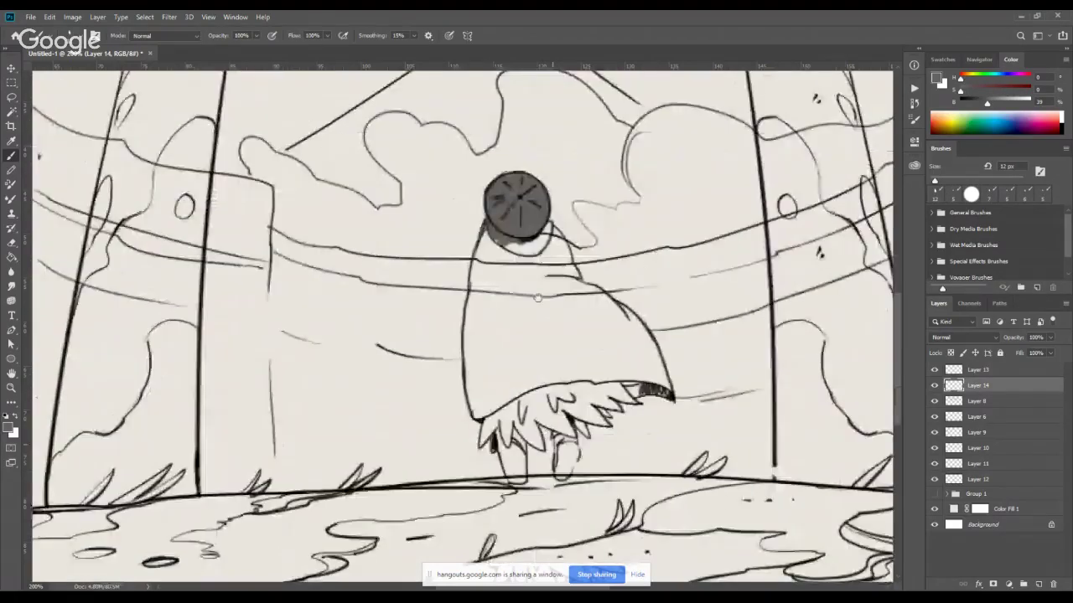
pyautogui.moveTo(489, 225); pyautogui.dragTo(474, 321)
pyautogui.moveTo(475, 268); pyautogui.dragTo(475, 379)
pyautogui.moveTo(467, 307)
pyautogui.mouseDown()
pyautogui.moveTo(477, 417)
pyautogui.moveTo(500, 419)
pyautogui.moveTo(484, 451)
pyautogui.moveTo(506, 417)
pyautogui.moveTo(487, 437)
pyautogui.moveTo(525, 482)
pyautogui.mouseUp()
pyautogui.press('e')
pyautogui.press('b')
pyautogui.moveTo(518, 424); pyautogui.dragTo(516, 481)
pyautogui.moveTo(523, 407)
pyautogui.mouseDown()
pyautogui.moveTo(522, 481)
pyautogui.moveTo(508, 427)
pyautogui.moveTo(486, 436)
pyautogui.mouseUp()
pyautogui.moveTo(498, 392)
pyautogui.mouseDown()
pyautogui.moveTo(513, 391)
pyautogui.moveTo(522, 425)
pyautogui.moveTo(518, 480)
pyautogui.mouseUp()
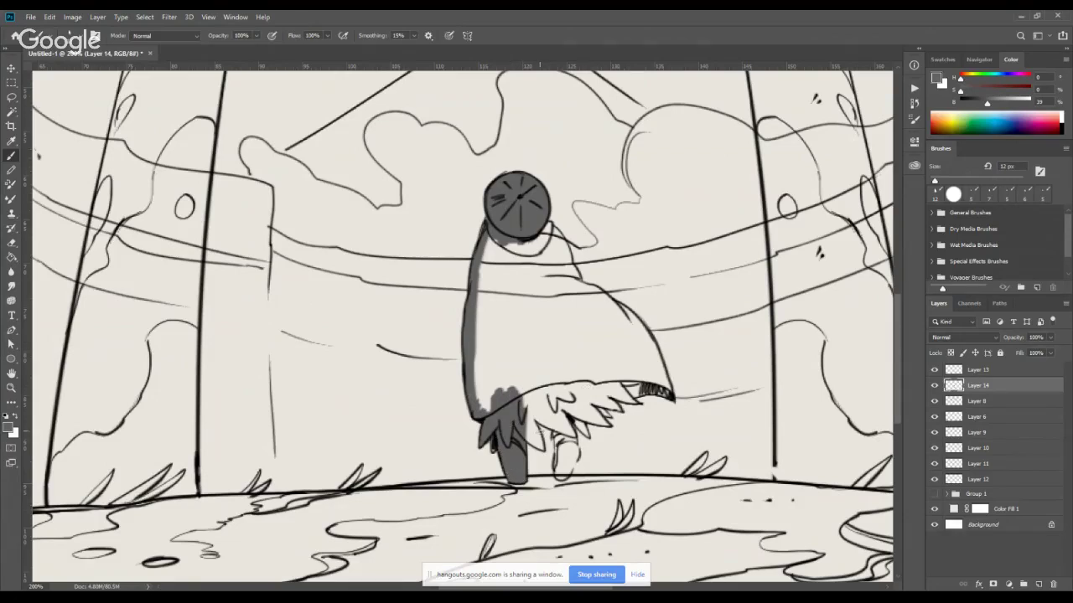
pyautogui.moveTo(496, 238)
pyautogui.mouseDown()
pyautogui.moveTo(480, 273)
pyautogui.moveTo(486, 233)
pyautogui.moveTo(495, 262)
pyautogui.mouseUp()
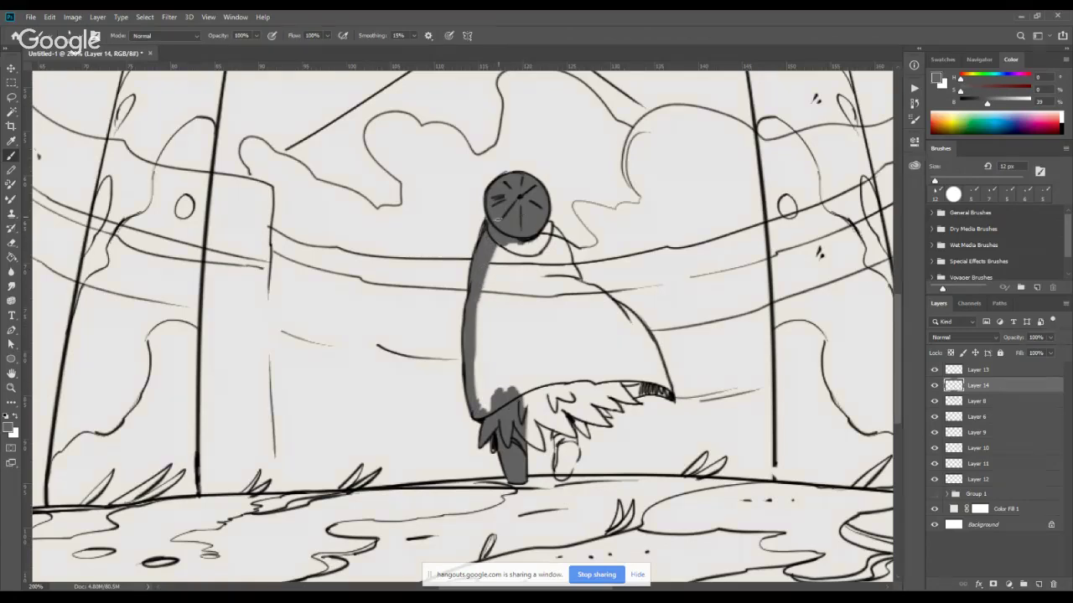
pyautogui.moveTo(548, 224)
pyautogui.mouseDown()
pyautogui.moveTo(580, 291)
pyautogui.moveTo(627, 332)
pyautogui.moveTo(627, 320)
pyautogui.moveTo(661, 365)
pyautogui.moveTo(667, 392)
pyautogui.moveTo(625, 387)
pyautogui.moveTo(667, 398)
pyautogui.moveTo(607, 390)
pyautogui.moveTo(638, 401)
pyautogui.mouseUp()
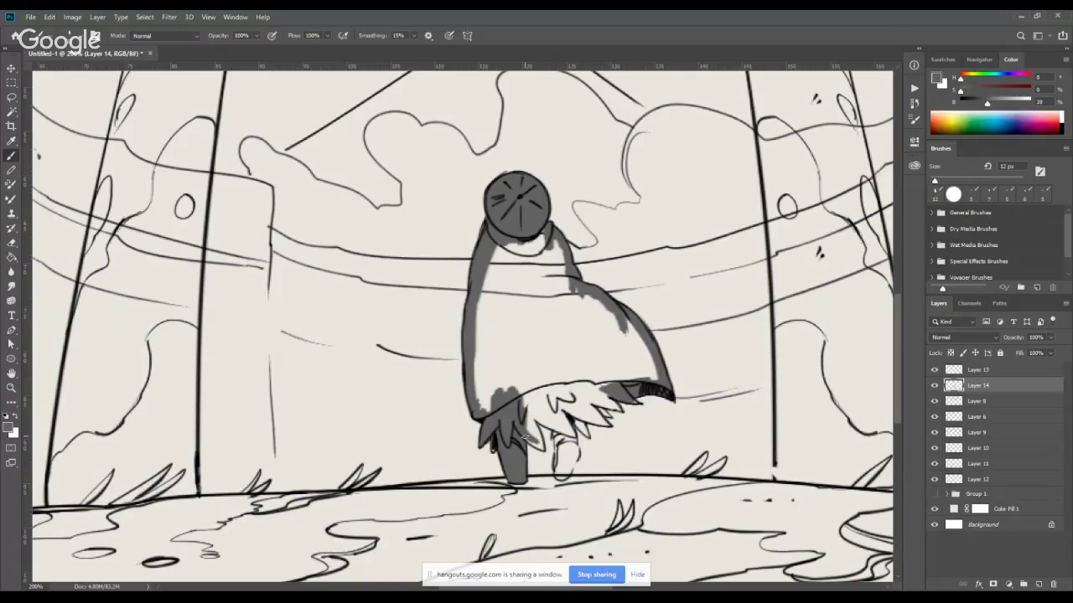
# Fill the cloak's tattered fringe and the right leg with dark grey, and paint along the cloak's lower hem.
pyautogui.moveTo(524, 439)
pyautogui.mouseDown()
pyautogui.moveTo(541, 444)
pyautogui.moveTo(530, 409)
pyautogui.moveTo(543, 444)
pyautogui.mouseUp()
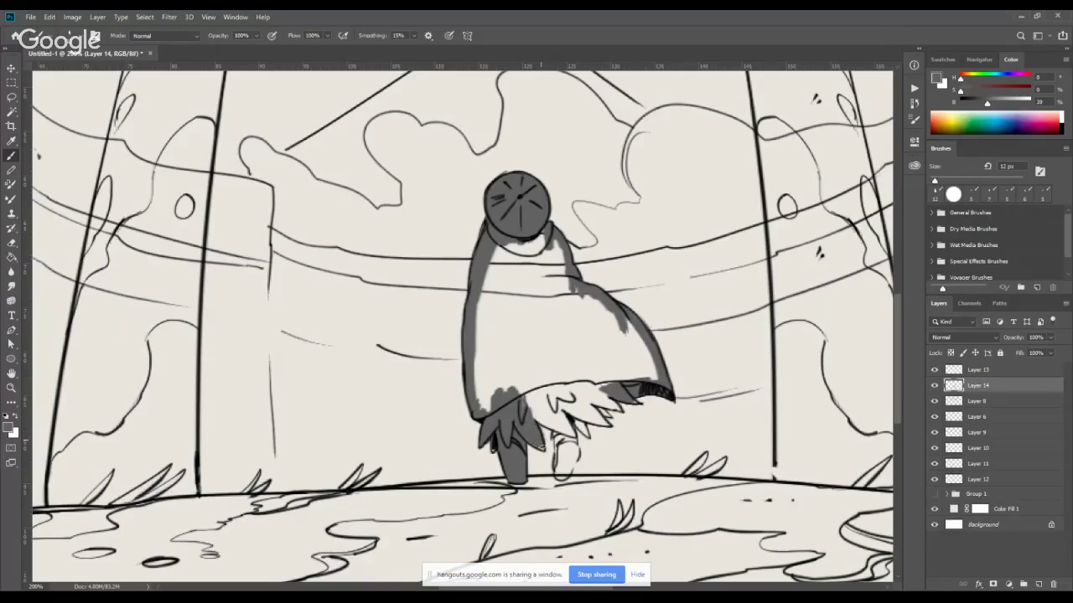
pyautogui.press('e')
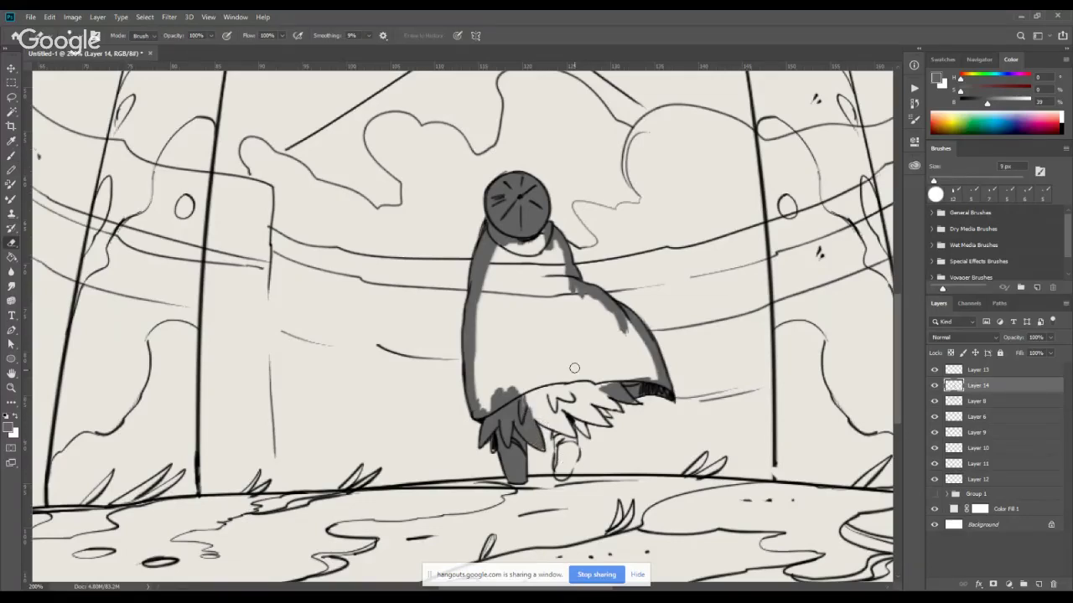
pyautogui.press('b')
pyautogui.moveTo(531, 413)
pyautogui.mouseDown()
pyautogui.moveTo(570, 431)
pyautogui.moveTo(563, 478)
pyautogui.mouseUp()
pyautogui.moveTo(573, 437)
pyautogui.mouseDown()
pyautogui.moveTo(563, 479)
pyautogui.moveTo(573, 471)
pyautogui.moveTo(551, 414)
pyautogui.moveTo(592, 441)
pyautogui.mouseUp()
pyautogui.moveTo(575, 400); pyautogui.dragTo(590, 441)
pyautogui.moveTo(593, 419); pyautogui.dragTo(617, 427)
pyautogui.moveTo(583, 385)
pyautogui.mouseDown()
pyautogui.moveTo(608, 420)
pyautogui.moveTo(617, 407)
pyautogui.moveTo(604, 396)
pyautogui.moveTo(621, 407)
pyautogui.moveTo(593, 410)
pyautogui.moveTo(595, 428)
pyautogui.moveTo(585, 411)
pyautogui.mouseUp()
pyautogui.moveTo(591, 391)
pyautogui.mouseDown()
pyautogui.moveTo(604, 421)
pyautogui.moveTo(621, 379)
pyautogui.moveTo(667, 395)
pyautogui.mouseUp()
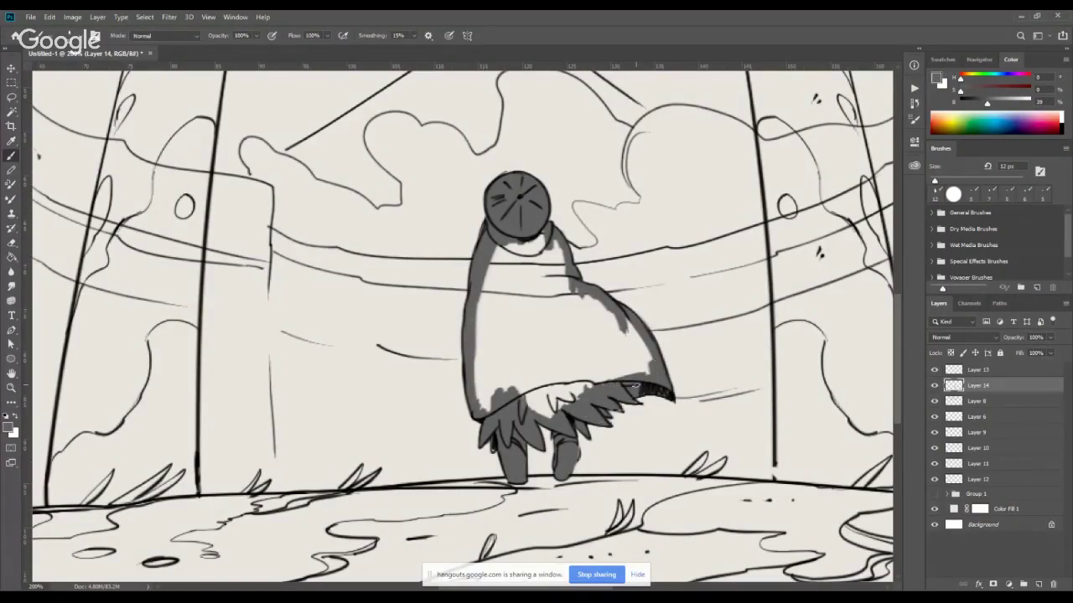
pyautogui.moveTo(583, 394)
pyautogui.mouseDown()
pyautogui.moveTo(533, 410)
pyautogui.moveTo(612, 376)
pyautogui.mouseUp()
pyautogui.moveTo(529, 401)
pyautogui.mouseDown()
pyautogui.moveTo(608, 367)
pyautogui.moveTo(623, 372)
pyautogui.mouseUp()
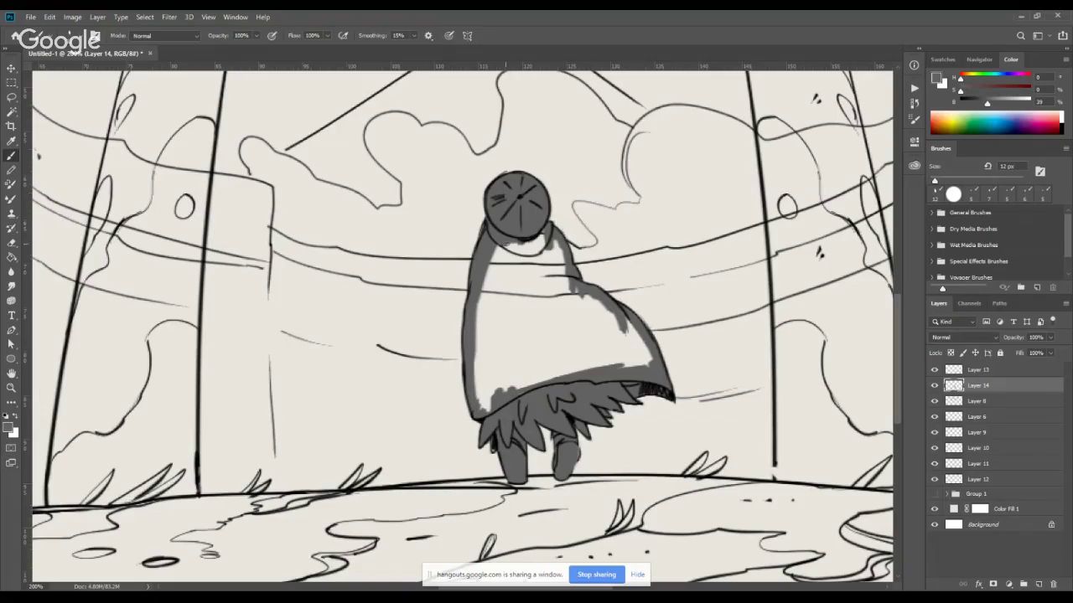
# Fill the remaining interior of the cloak and collar with dark grey.
pyautogui.moveTo(504, 247)
pyautogui.mouseDown()
pyautogui.moveTo(493, 283)
pyautogui.moveTo(513, 337)
pyautogui.moveTo(539, 261)
pyautogui.moveTo(509, 222)
pyautogui.moveTo(474, 390)
pyautogui.moveTo(508, 231)
pyautogui.moveTo(497, 285)
pyautogui.mouseUp()
pyautogui.press('g')
pyautogui.press('b')
pyautogui.moveTo(506, 242)
pyautogui.mouseDown()
pyautogui.moveTo(500, 353)
pyautogui.moveTo(495, 288)
pyautogui.moveTo(497, 269)
pyautogui.moveTo(507, 398)
pyautogui.moveTo(507, 241)
pyautogui.moveTo(497, 386)
pyautogui.moveTo(489, 349)
pyautogui.moveTo(506, 241)
pyautogui.moveTo(507, 333)
pyautogui.moveTo(521, 392)
pyautogui.moveTo(513, 308)
pyautogui.moveTo(527, 384)
pyautogui.moveTo(522, 245)
pyautogui.moveTo(537, 382)
pyautogui.moveTo(523, 222)
pyautogui.moveTo(541, 360)
pyautogui.moveTo(529, 224)
pyautogui.moveTo(540, 271)
pyautogui.moveTo(546, 239)
pyautogui.moveTo(556, 346)
pyautogui.moveTo(567, 357)
pyautogui.moveTo(554, 234)
pyautogui.moveTo(594, 373)
pyautogui.moveTo(593, 298)
pyautogui.moveTo(618, 378)
pyautogui.moveTo(612, 312)
pyautogui.moveTo(649, 376)
pyautogui.moveTo(622, 313)
pyautogui.moveTo(640, 355)
pyautogui.mouseUp()
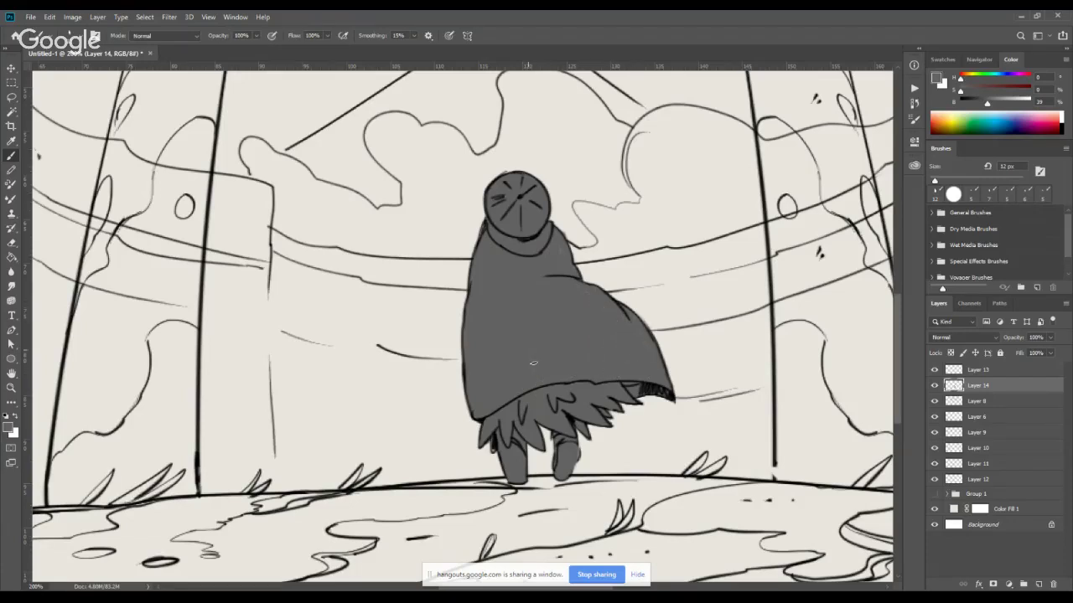
# Clean up the edges of the figure's grey fill with a smaller eraser and touch up the legs with the brush.
pyautogui.press('e')
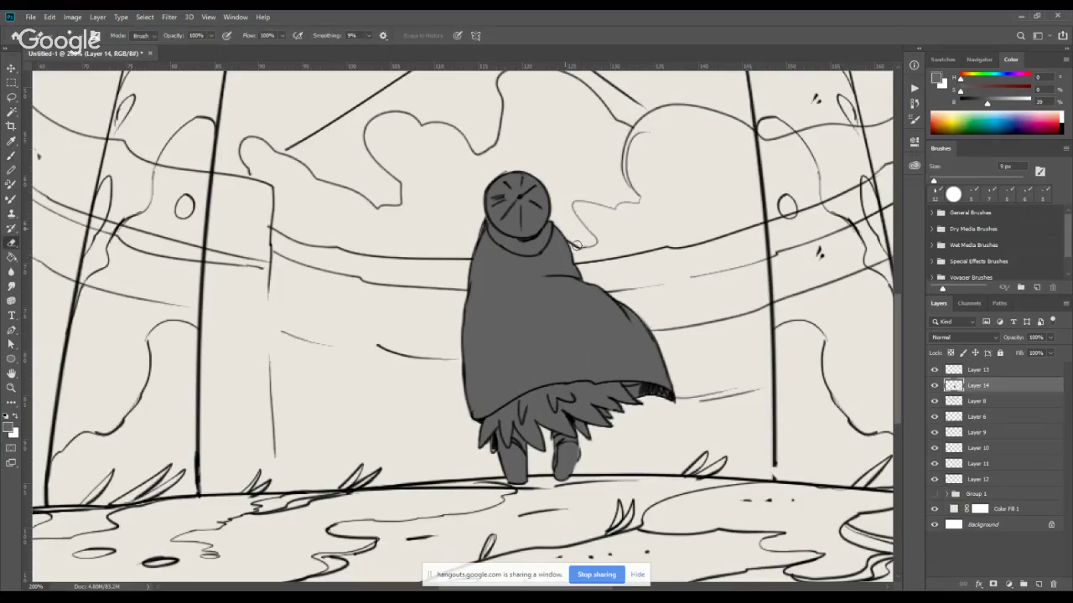
pyautogui.press('[')
pyautogui.press('[')
pyautogui.press('[')
pyautogui.press('b')
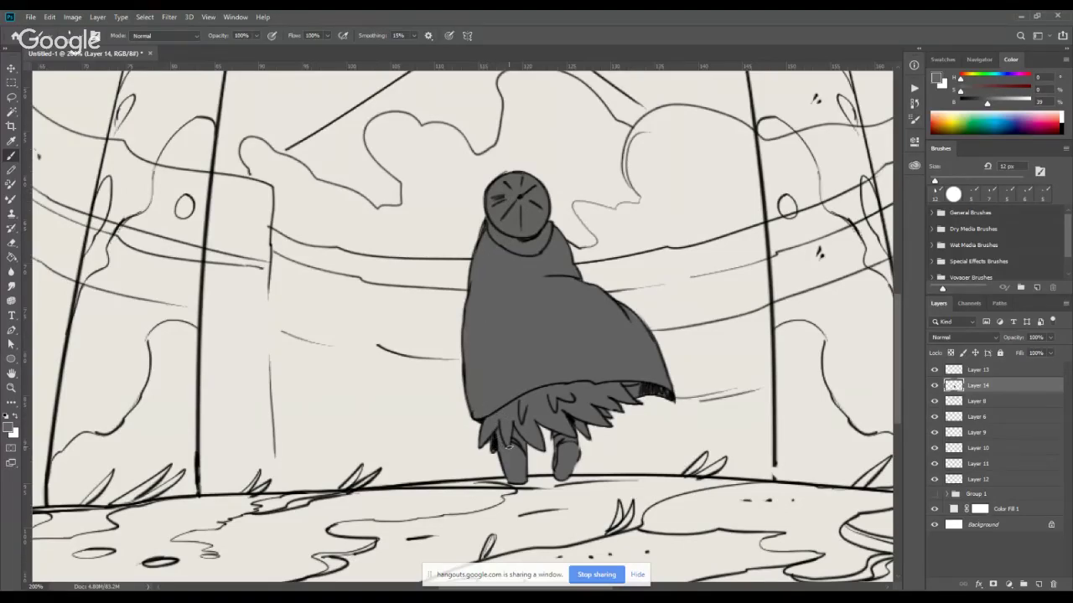
pyautogui.moveTo(571, 459); pyautogui.dragTo(577, 429)
# Create a new layer between Layer 6 and the gate line art on Layer 8, and name it "base".
pyautogui.hotkey('ctrl', '-')
pyautogui.hotkey('ctrl', '-')
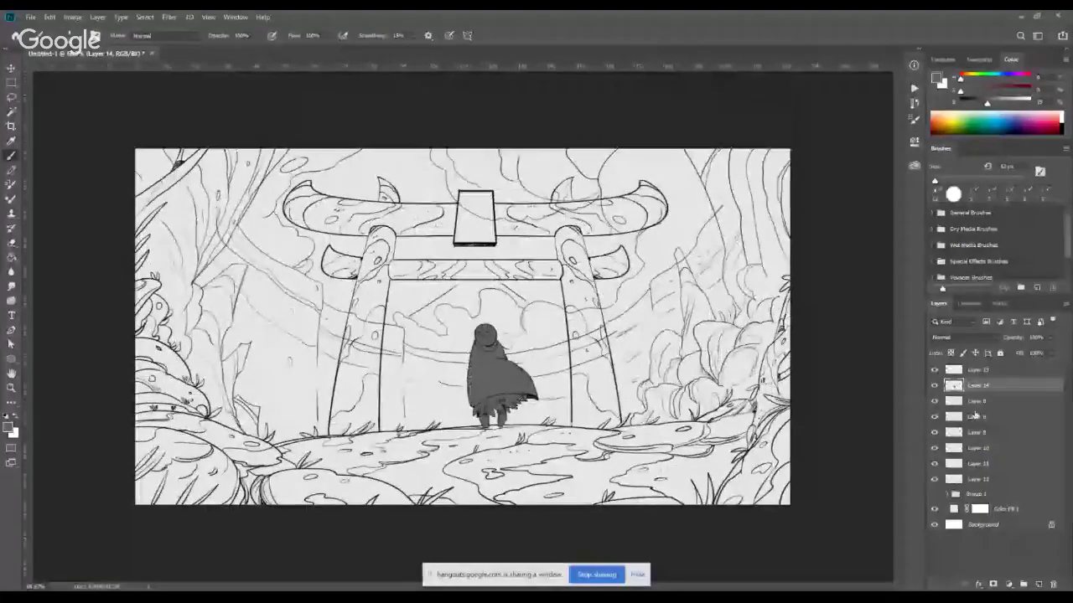
pyautogui.click(934, 417)
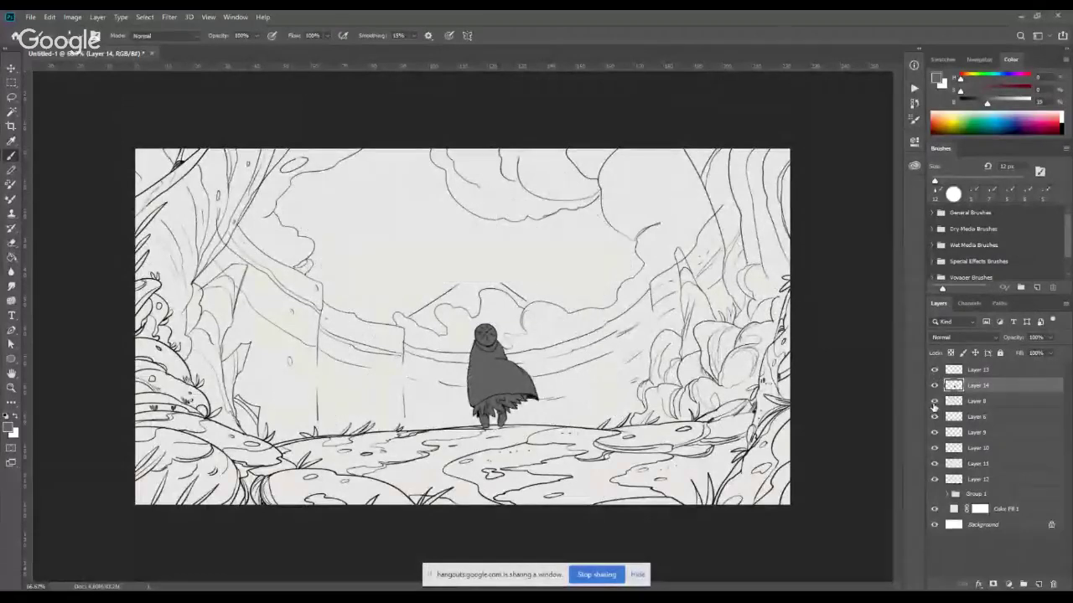
pyautogui.click(934, 417)
pyautogui.click(972, 417)
pyautogui.click(1038, 583)
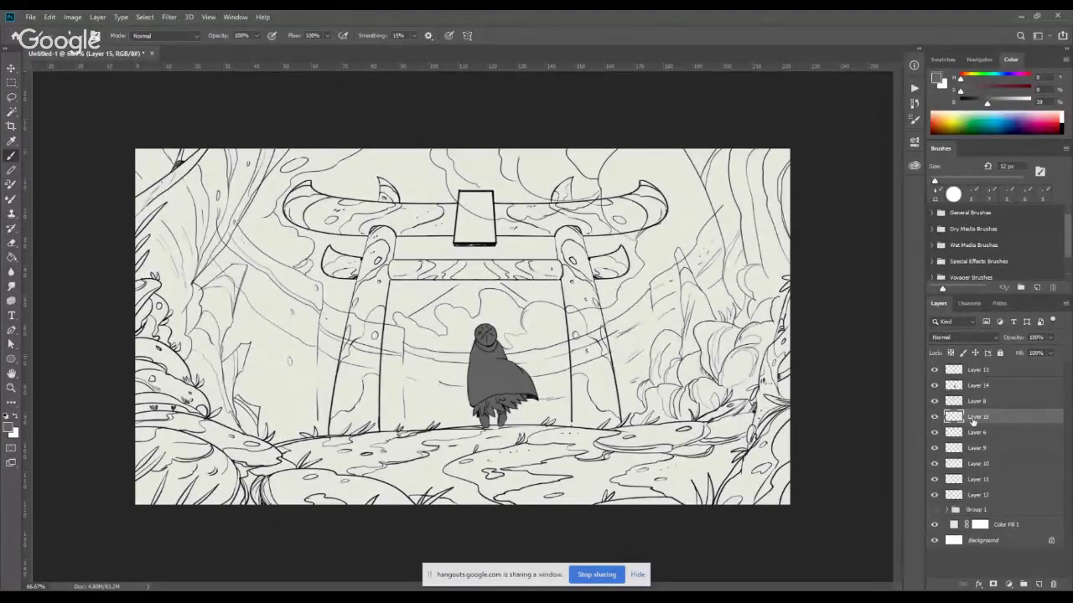
pyautogui.doubleClick(974, 417)
pyautogui.press('Return')
# Hide Layers 6, 9, 10, 11 and 12 to isolate the torii gate and the cloaked figure.
pyautogui.click(934, 417)
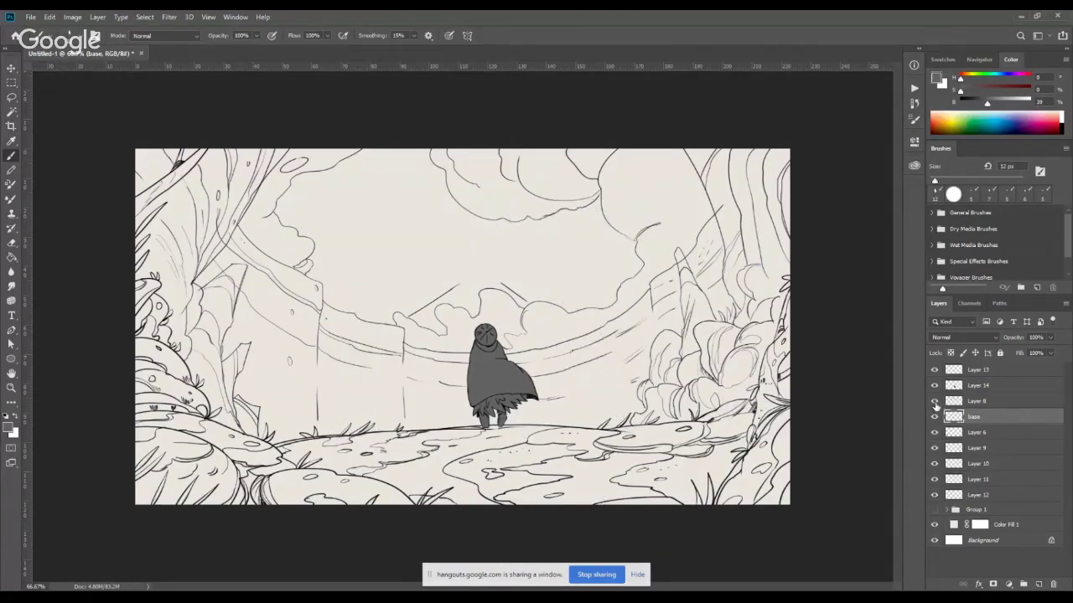
pyautogui.click(934, 417)
pyautogui.click(934, 448)
pyautogui.moveTo(935, 465); pyautogui.dragTo(934, 496)
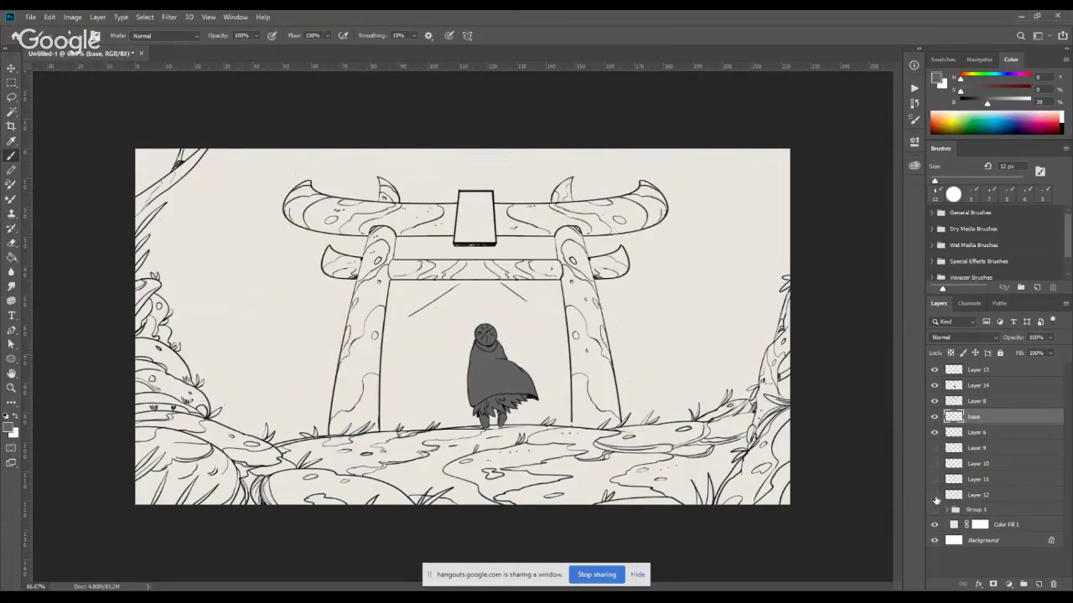
pyautogui.click(934, 416)
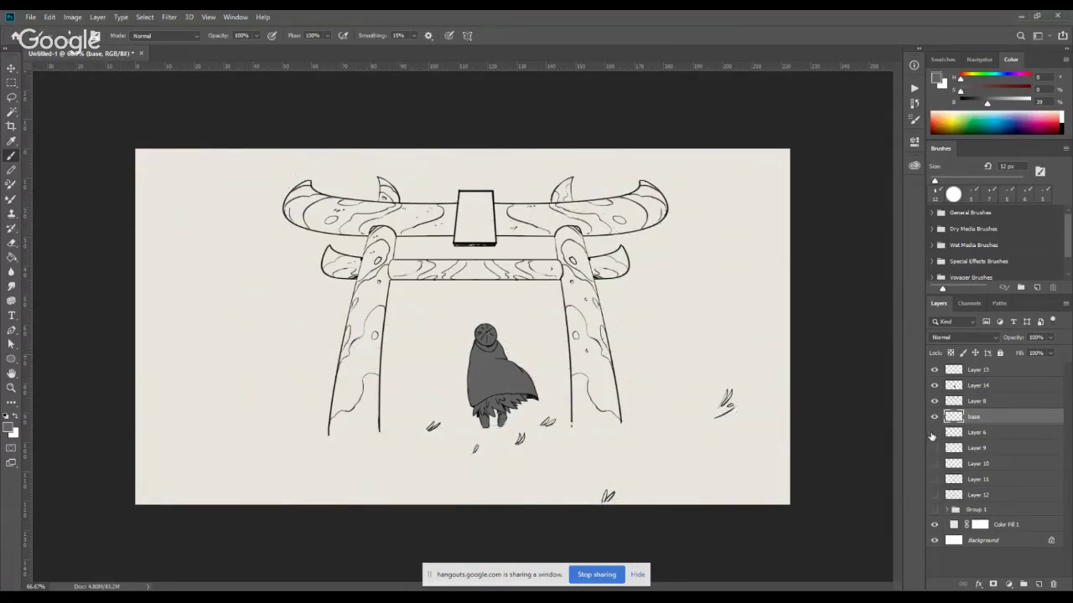
pyautogui.click(934, 417)
pyautogui.click(934, 417)
pyautogui.click(934, 417)
pyautogui.click(934, 417)
# Set the brush colour to a mid grey of 52% brightness and paint along the left edge of the gate's left pillar.
pyautogui.press('i')
pyautogui.click(505, 374)
pyautogui.press('b')
pyautogui.hotkey('ctrl', '+')
pyautogui.hotkey('ctrl', '+')
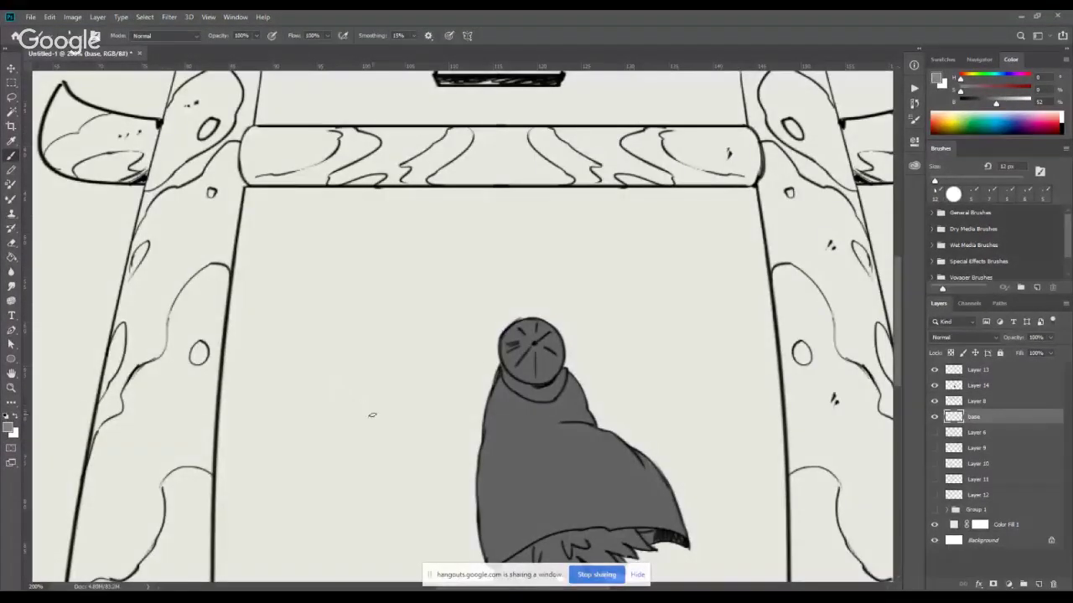
pyautogui.hotkey('ctrl', '-')
pyautogui.hotkey('ctrl', '-')
pyautogui.hotkey('ctrl', '+')
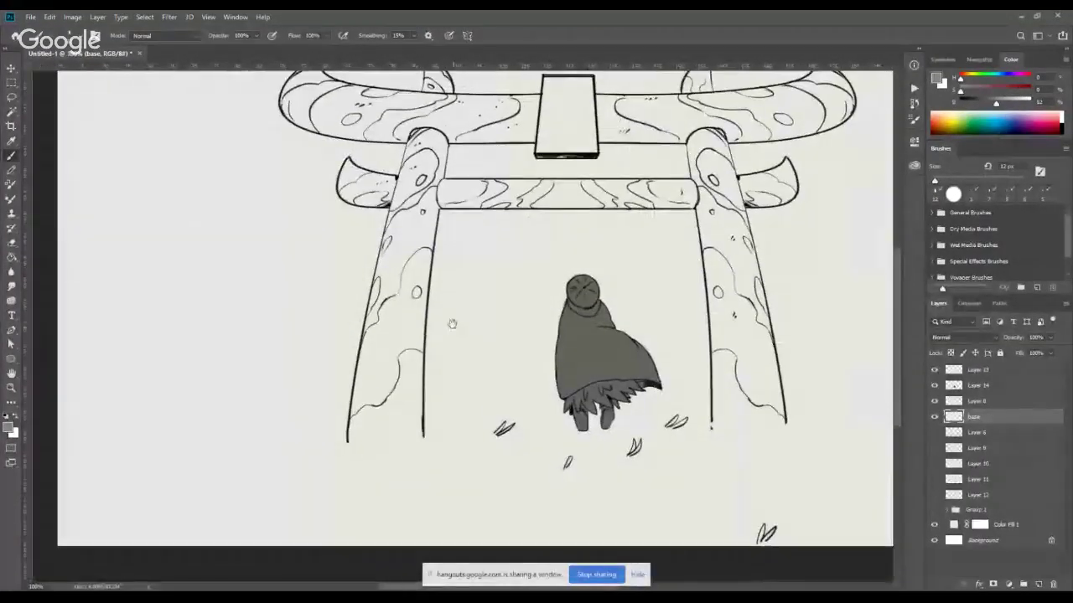
pyautogui.moveTo(361, 382); pyautogui.dragTo(350, 439)
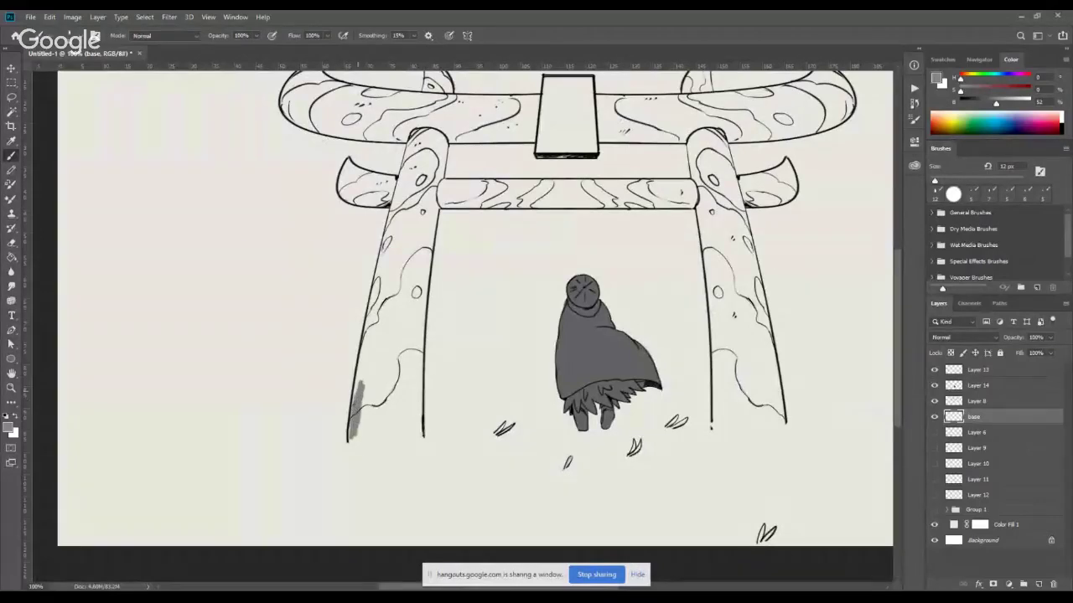
pyautogui.moveTo(352, 403)
pyautogui.mouseDown()
pyautogui.moveTo(369, 332)
pyautogui.moveTo(354, 402)
pyautogui.mouseUp()
pyautogui.moveTo(372, 328)
pyautogui.mouseDown()
pyautogui.moveTo(387, 252)
pyautogui.moveTo(376, 310)
pyautogui.mouseUp()
pyautogui.moveTo(387, 248); pyautogui.dragTo(369, 325)
pyautogui.moveTo(377, 273); pyautogui.dragTo(399, 190)
# Extend the grey up the left pillar's outer edge to its top and fill the lower crossbeam's left tip.
pyautogui.hotkey('ctrl', '+')
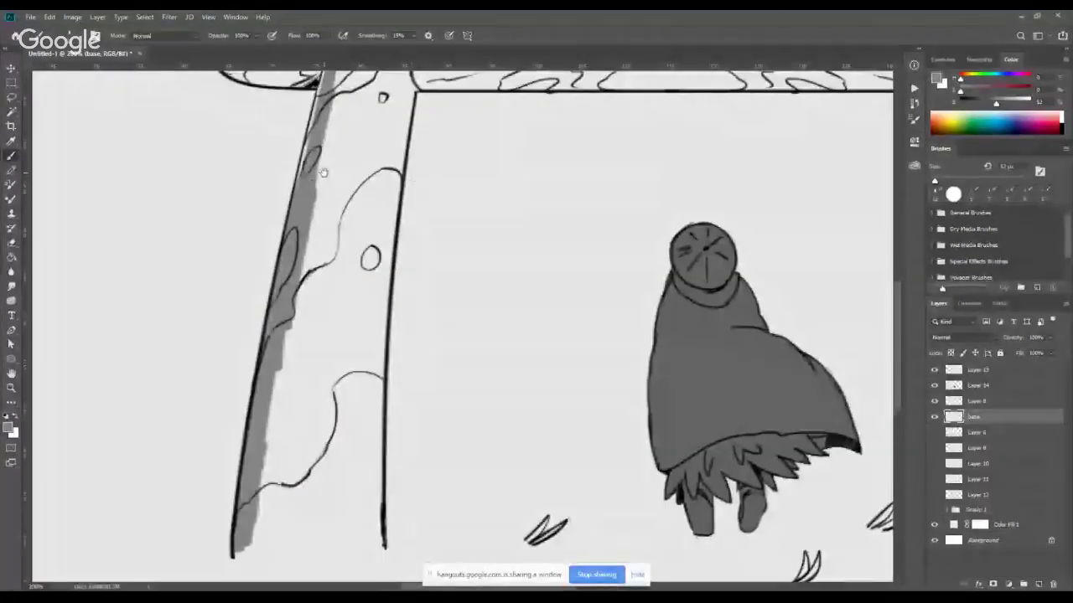
pyautogui.moveTo(320, 165); pyautogui.dragTo(355, 343)
pyautogui.moveTo(354, 286); pyautogui.dragTo(336, 355)
pyautogui.moveTo(351, 285)
pyautogui.mouseDown()
pyautogui.moveTo(374, 202)
pyautogui.moveTo(303, 214)
pyautogui.moveTo(264, 176)
pyautogui.moveTo(253, 219)
pyautogui.moveTo(263, 245)
pyautogui.mouseUp()
pyautogui.moveTo(266, 193)
pyautogui.mouseDown()
pyautogui.moveTo(264, 231)
pyautogui.moveTo(252, 226)
pyautogui.moveTo(267, 244)
pyautogui.moveTo(319, 258)
pyautogui.moveTo(350, 245)
pyautogui.moveTo(304, 248)
pyautogui.mouseUp()
pyautogui.moveTo(349, 232)
pyautogui.mouseDown()
pyautogui.moveTo(322, 245)
pyautogui.moveTo(341, 239)
pyautogui.moveTo(305, 238)
pyautogui.moveTo(331, 219)
pyautogui.moveTo(283, 233)
pyautogui.mouseUp()
pyautogui.moveTo(345, 224); pyautogui.dragTo(291, 216)
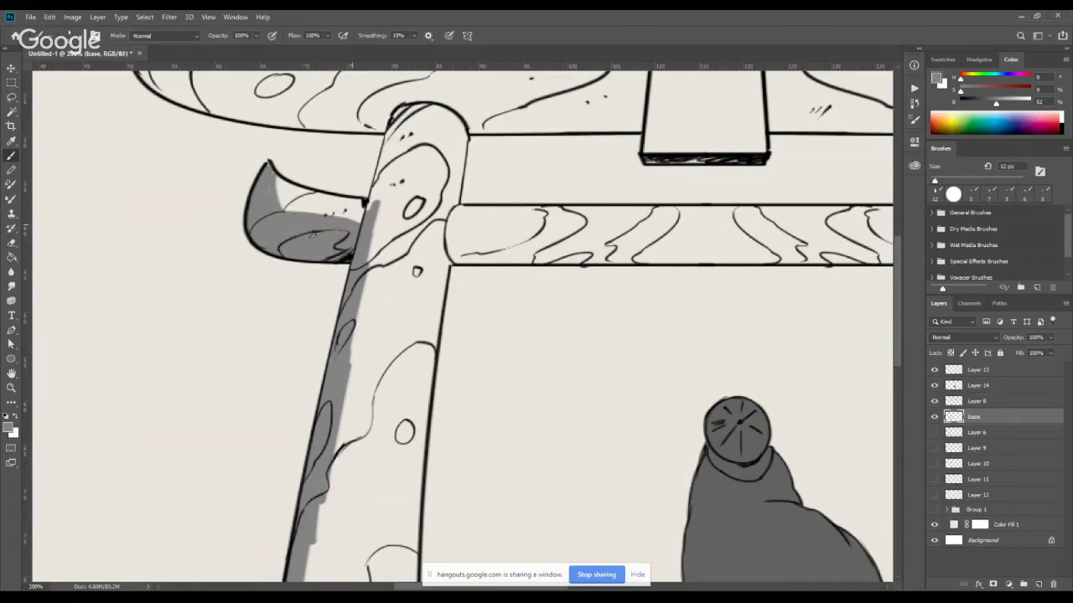
pyautogui.moveTo(288, 210)
pyautogui.mouseDown()
pyautogui.moveTo(266, 174)
pyautogui.moveTo(345, 205)
pyautogui.moveTo(279, 195)
pyautogui.moveTo(343, 203)
pyautogui.moveTo(325, 208)
pyautogui.moveTo(342, 213)
pyautogui.moveTo(369, 201)
pyautogui.moveTo(357, 222)
pyautogui.moveTo(381, 186)
pyautogui.moveTo(399, 115)
pyautogui.moveTo(372, 209)
pyautogui.mouseUp()
pyautogui.moveTo(390, 127); pyautogui.dragTo(401, 108)
# Paint a grey border inside the outline of the upper beam's left half, from its curved tip to the central plaque.
pyautogui.moveTo(406, 150); pyautogui.dragTo(452, 315)
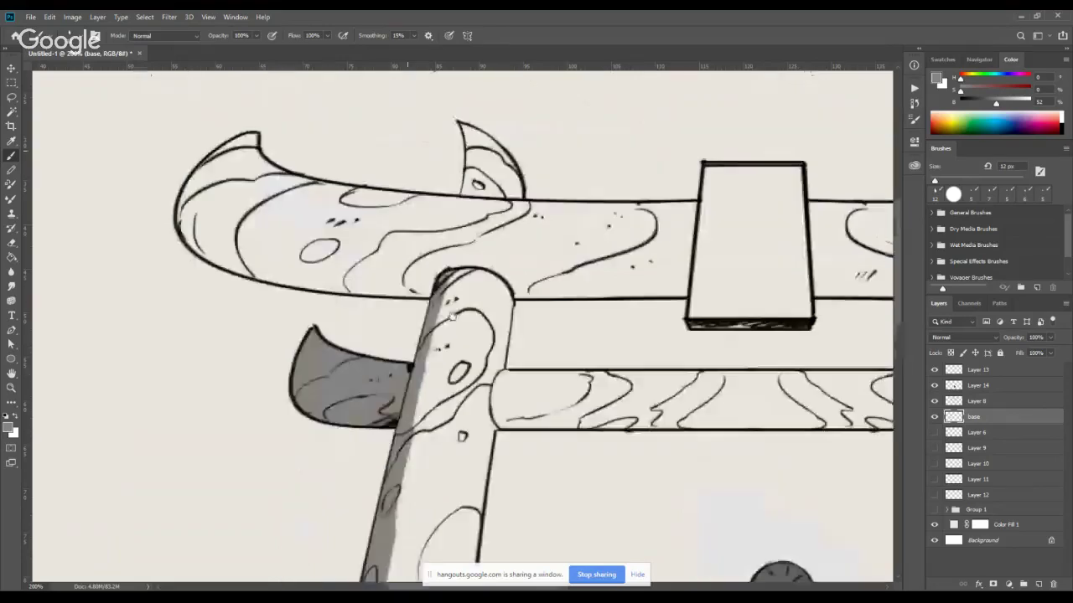
pyautogui.moveTo(238, 134)
pyautogui.mouseDown()
pyautogui.moveTo(201, 201)
pyautogui.moveTo(209, 155)
pyautogui.moveTo(182, 231)
pyautogui.moveTo(240, 272)
pyautogui.moveTo(482, 293)
pyautogui.mouseUp()
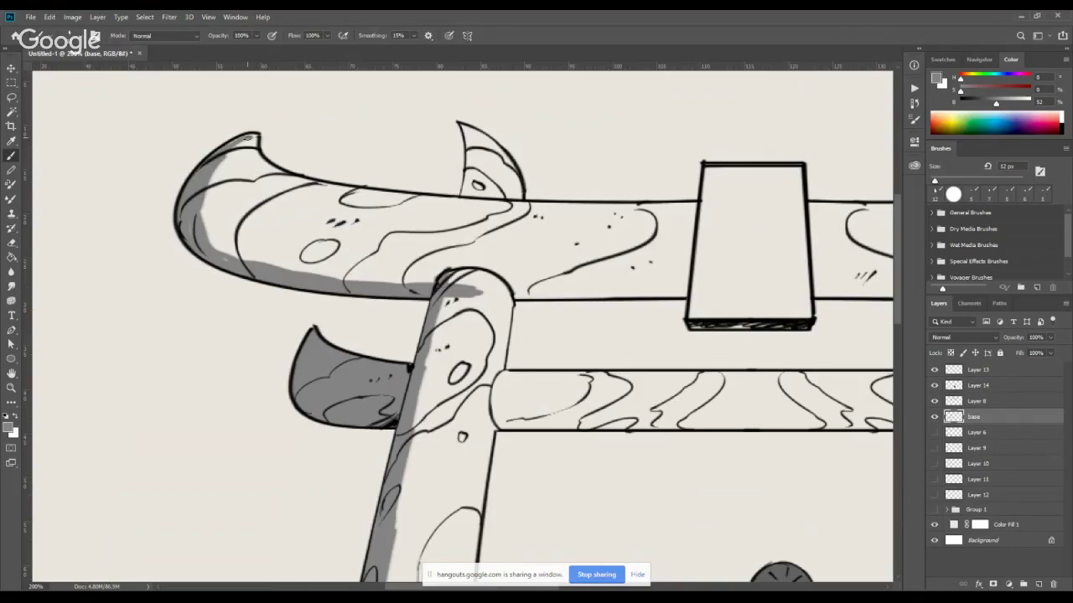
pyautogui.moveTo(247, 137)
pyautogui.mouseDown()
pyautogui.moveTo(267, 172)
pyautogui.moveTo(250, 153)
pyautogui.moveTo(230, 152)
pyautogui.moveTo(214, 176)
pyautogui.moveTo(286, 183)
pyautogui.moveTo(233, 158)
pyautogui.mouseUp()
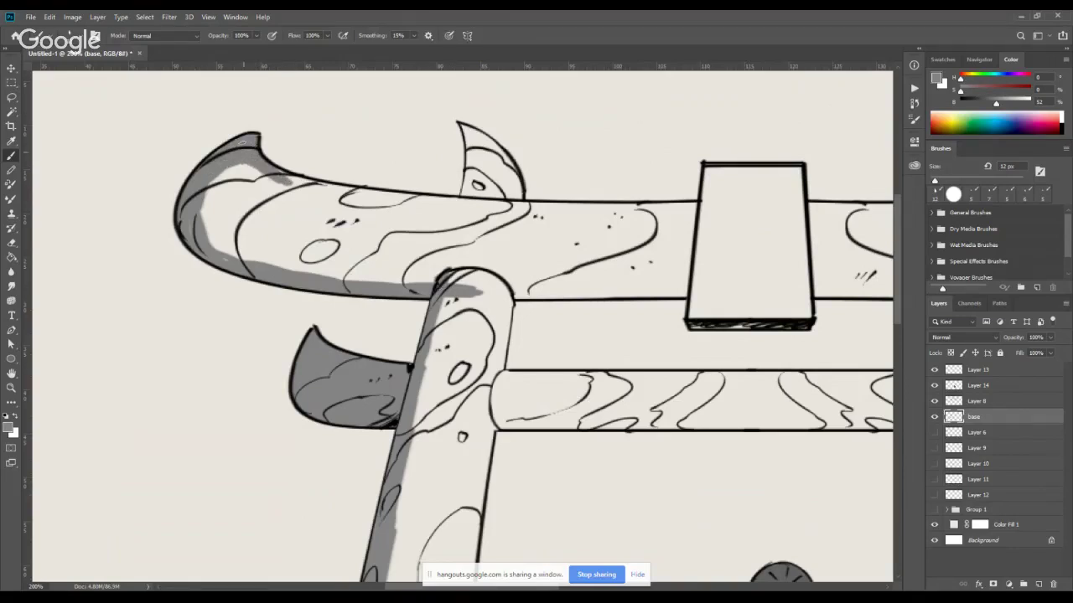
pyautogui.moveTo(285, 180)
pyautogui.mouseDown()
pyautogui.moveTo(375, 199)
pyautogui.moveTo(500, 205)
pyautogui.moveTo(346, 193)
pyautogui.moveTo(693, 204)
pyautogui.moveTo(670, 206)
pyautogui.moveTo(694, 208)
pyautogui.moveTo(683, 287)
pyautogui.mouseUp()
pyautogui.press('e')
pyautogui.press('b')
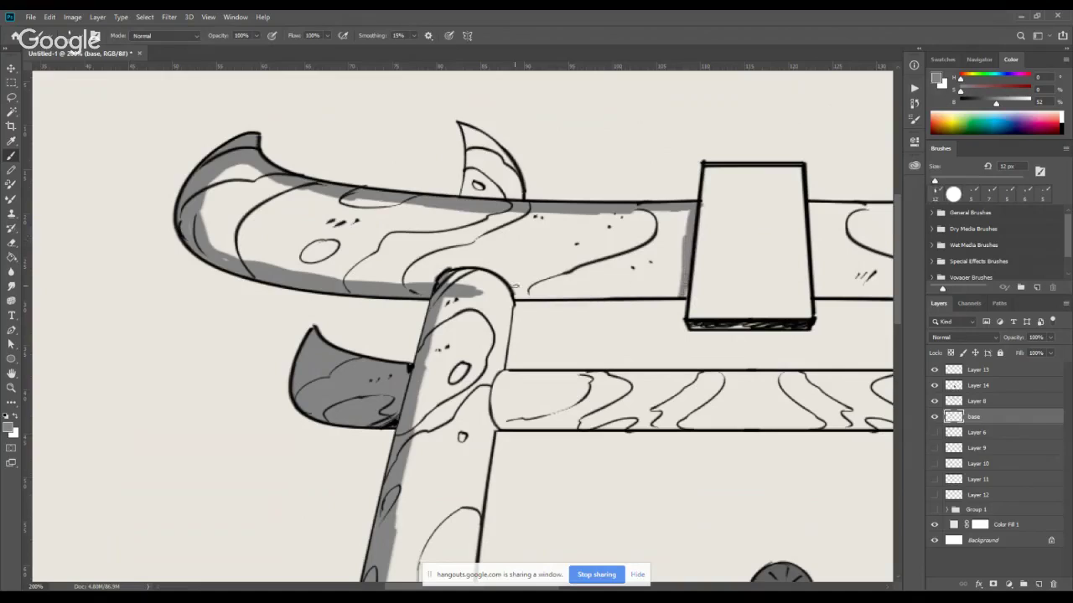
pyautogui.moveTo(518, 293)
pyautogui.mouseDown()
pyautogui.moveTo(682, 293)
pyautogui.moveTo(687, 220)
pyautogui.moveTo(675, 292)
pyautogui.mouseUp()
# Fill the small curved horn behind the upper beam's left half with grey.
pyautogui.moveTo(463, 125); pyautogui.dragTo(466, 186)
pyautogui.moveTo(461, 126)
pyautogui.mouseDown()
pyautogui.moveTo(503, 179)
pyautogui.moveTo(484, 167)
pyautogui.moveTo(472, 142)
pyautogui.moveTo(501, 155)
pyautogui.moveTo(520, 184)
pyautogui.moveTo(480, 138)
pyautogui.moveTo(508, 180)
pyautogui.moveTo(484, 159)
pyautogui.moveTo(475, 192)
pyautogui.moveTo(486, 163)
pyautogui.moveTo(514, 189)
pyautogui.mouseUp()
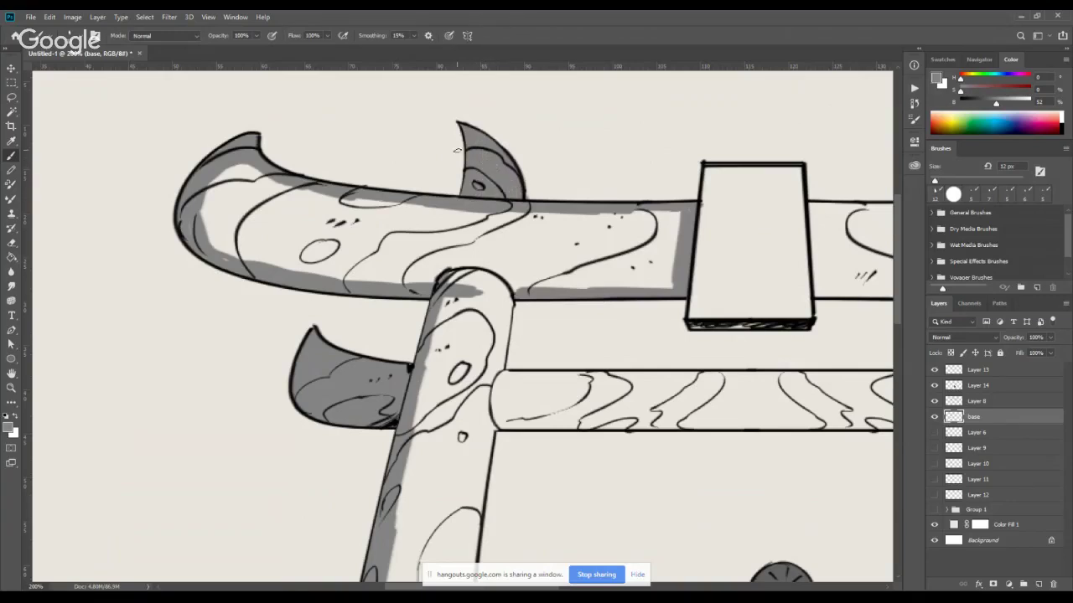
pyautogui.press('e')
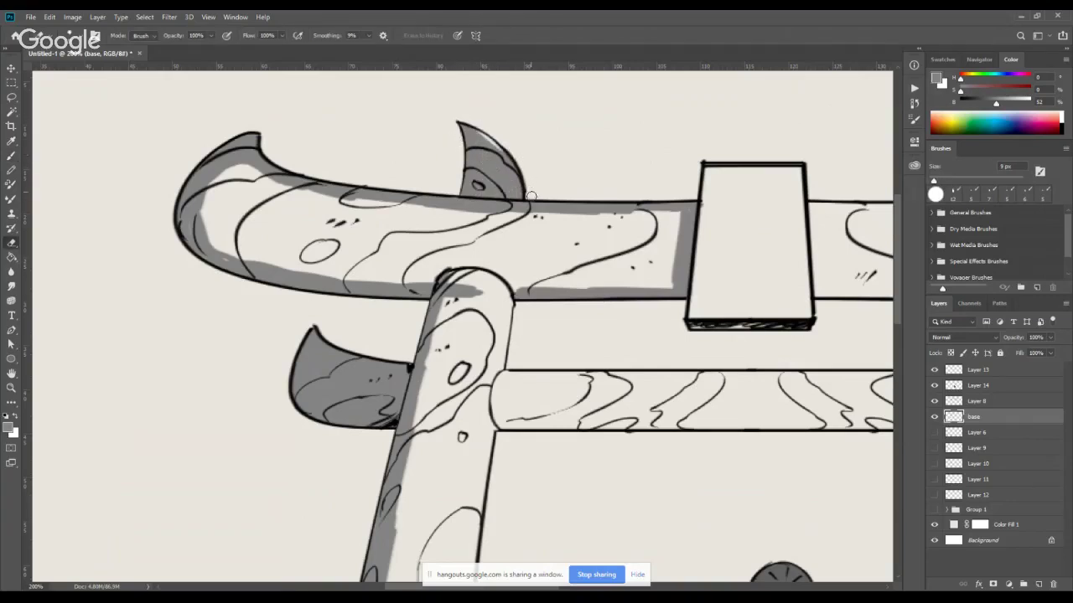
pyautogui.press('b')
pyautogui.moveTo(476, 132); pyautogui.dragTo(486, 141)
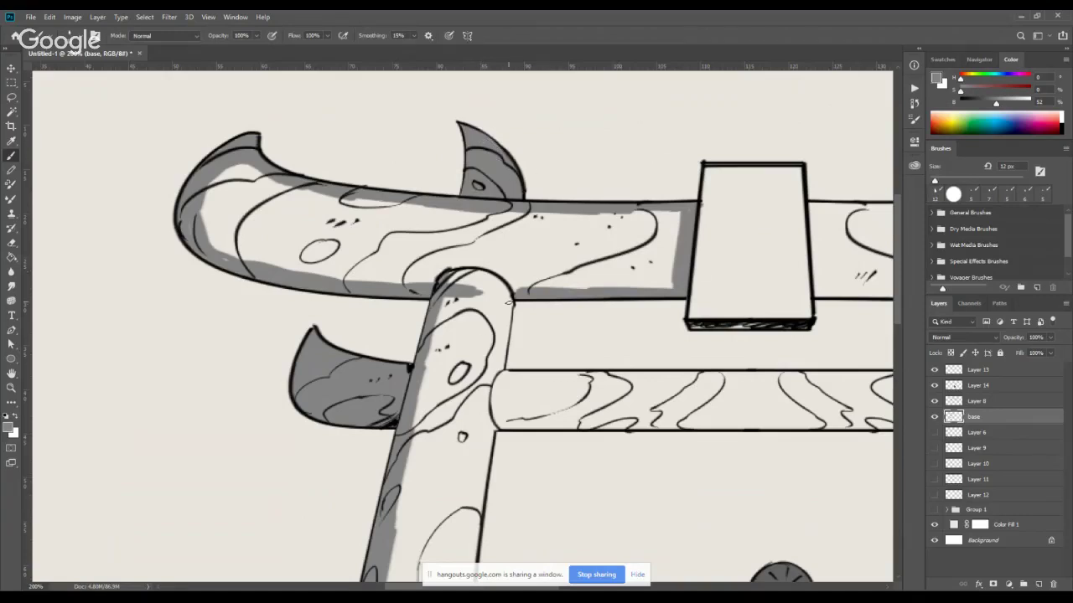
# Paint grey down the inner edge of the left pillar's top and along both long edges of the lower crossbeam, erasing any overspill.
pyautogui.moveTo(536, 408)
pyautogui.mouseDown()
pyautogui.moveTo(382, 366)
pyautogui.moveTo(379, 335)
pyautogui.moveTo(642, 332)
pyautogui.mouseUp()
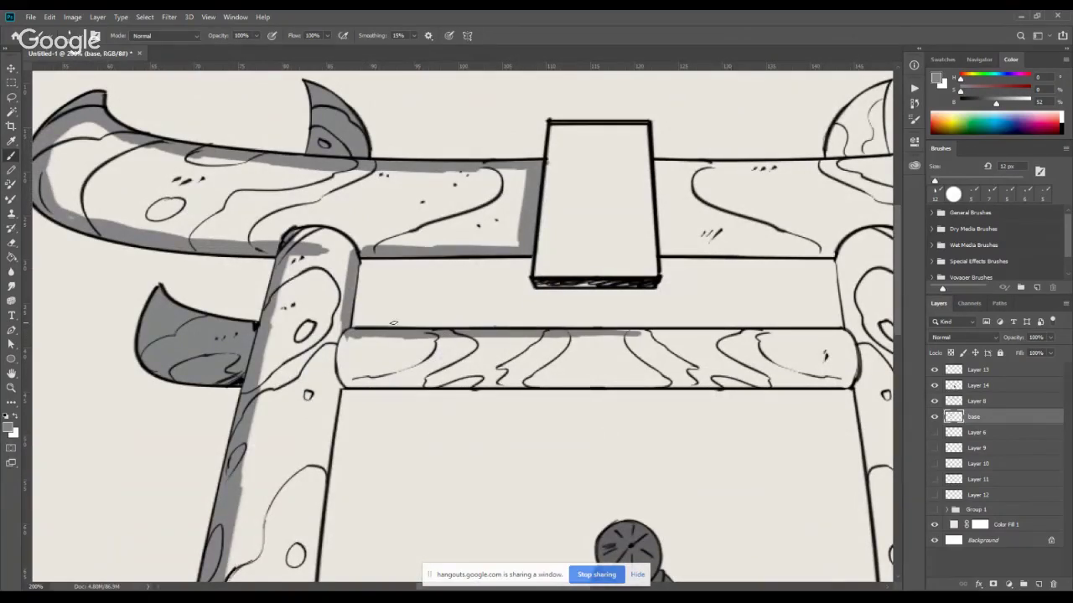
pyautogui.press('e')
pyautogui.moveTo(360, 323); pyautogui.dragTo(489, 317)
pyautogui.moveTo(410, 321); pyautogui.dragTo(631, 323)
pyautogui.press('b')
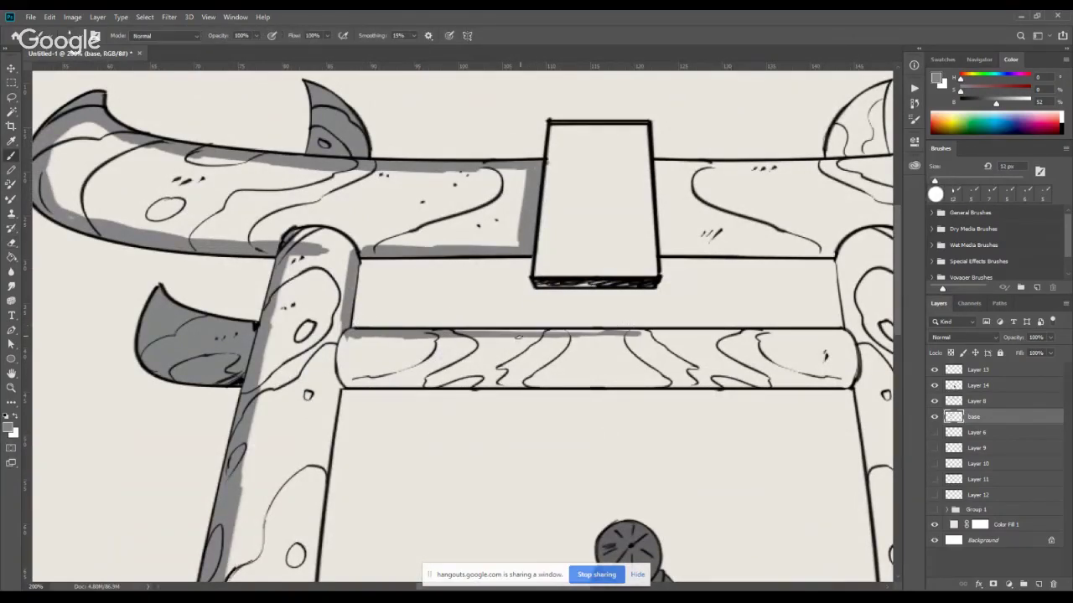
pyautogui.moveTo(457, 334)
pyautogui.mouseDown()
pyautogui.moveTo(846, 335)
pyautogui.moveTo(830, 334)
pyautogui.mouseUp()
pyautogui.moveTo(334, 384)
pyautogui.mouseDown()
pyautogui.moveTo(799, 403)
pyautogui.moveTo(817, 384)
pyautogui.mouseUp()
pyautogui.moveTo(394, 386); pyautogui.dragTo(844, 384)
# Paint the left pillar's inner edge grey from below the crossbeam to the base and erase the overspill.
pyautogui.moveTo(361, 401)
pyautogui.mouseDown()
pyautogui.moveTo(434, 238)
pyautogui.moveTo(405, 251)
pyautogui.moveTo(403, 274)
pyautogui.mouseUp()
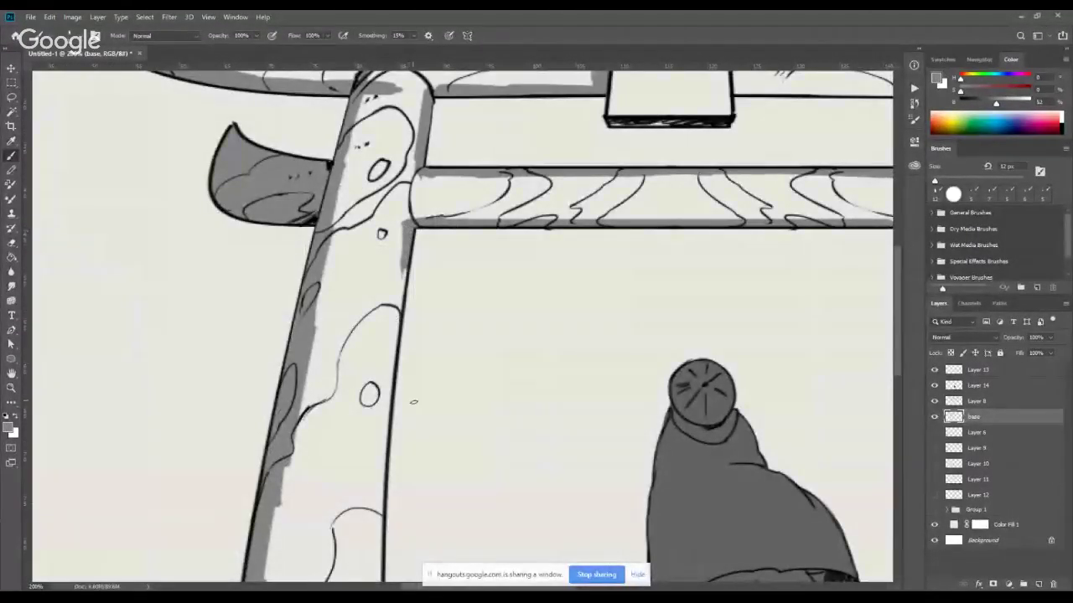
pyautogui.hotkey('ctrl', '-')
pyautogui.hotkey('ctrl', '-')
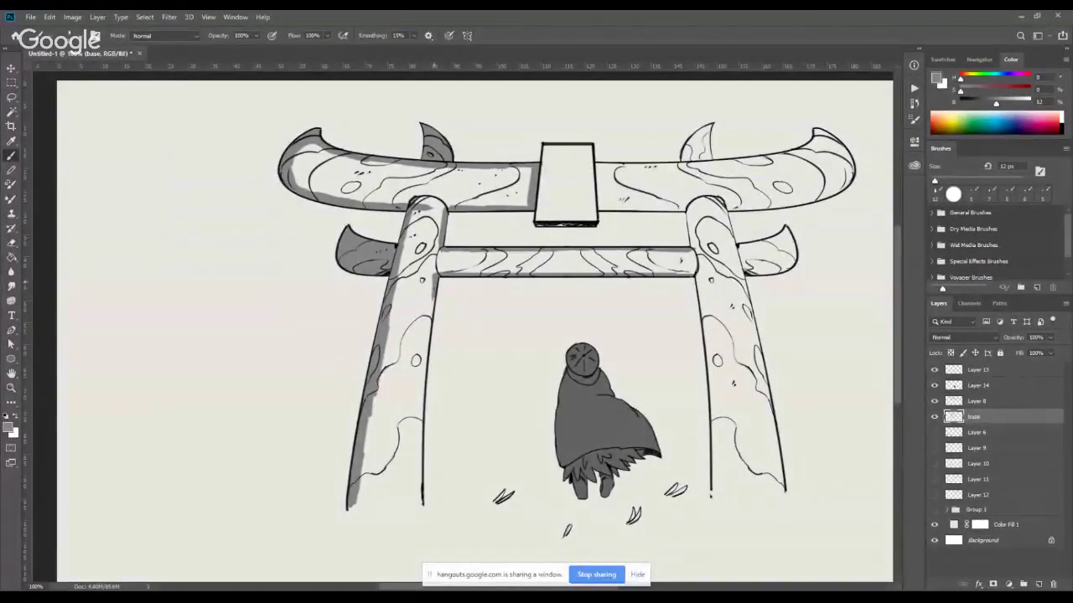
pyautogui.moveTo(433, 280); pyautogui.dragTo(419, 491)
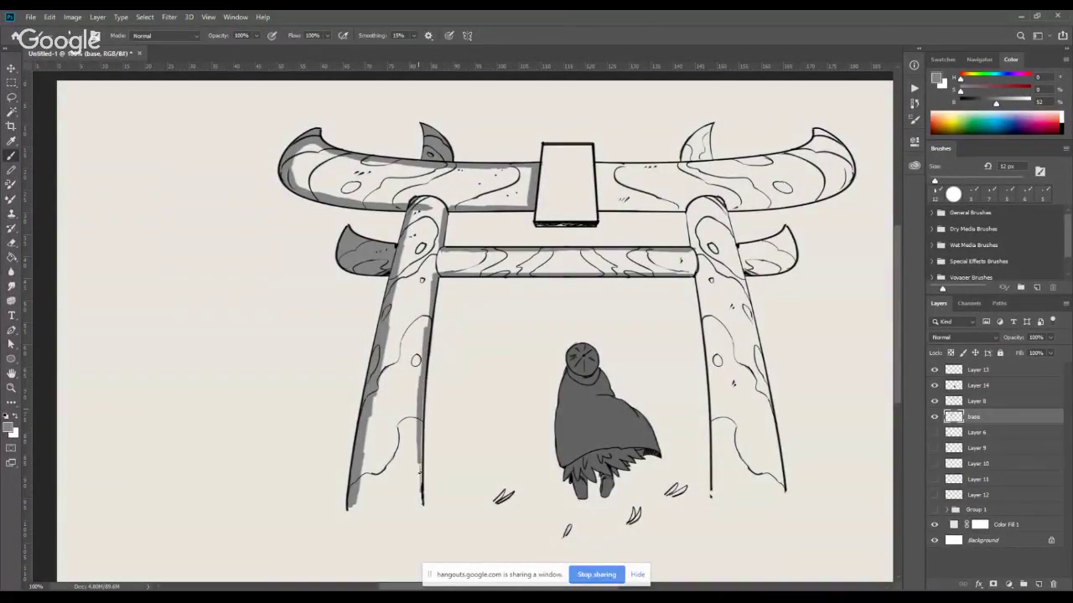
pyautogui.moveTo(421, 436); pyautogui.dragTo(421, 509)
pyautogui.press('e')
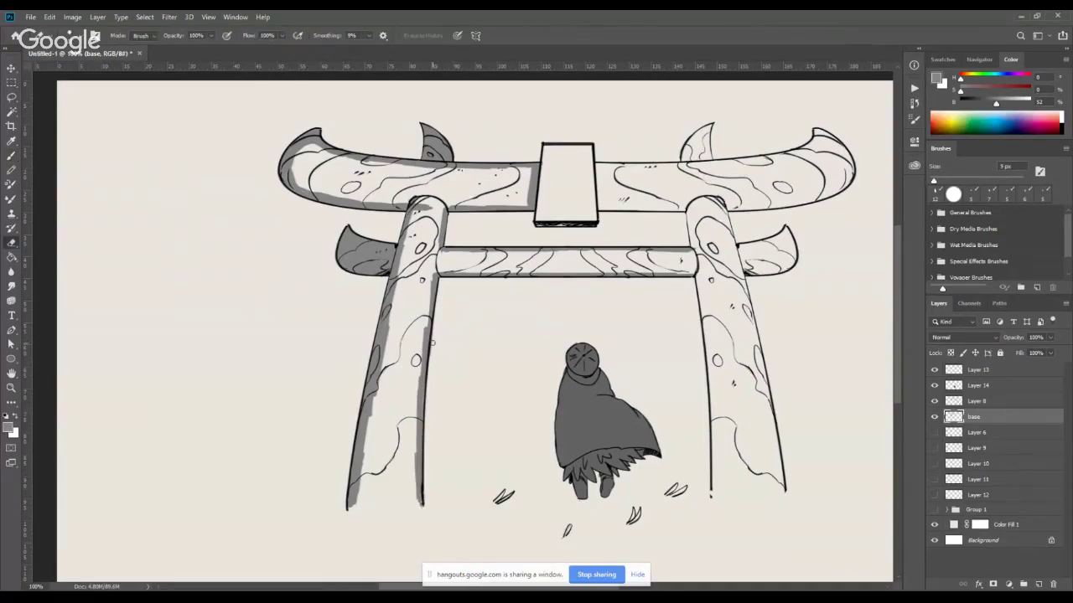
pyautogui.moveTo(432, 342); pyautogui.dragTo(429, 368)
pyautogui.press('b')
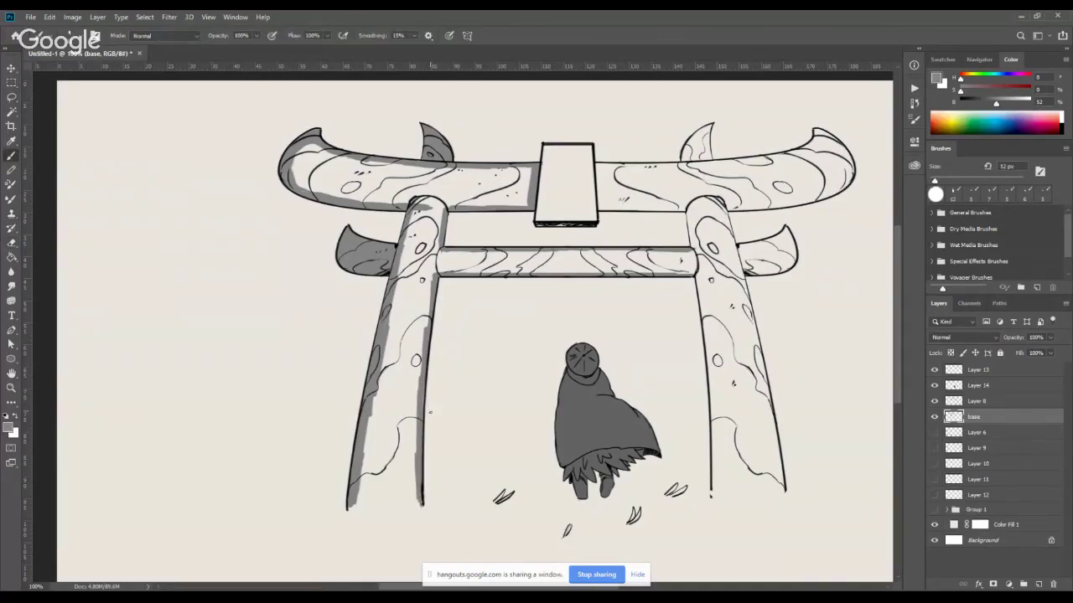
pyautogui.hotkey('ctrl', '+')
pyautogui.press('.')
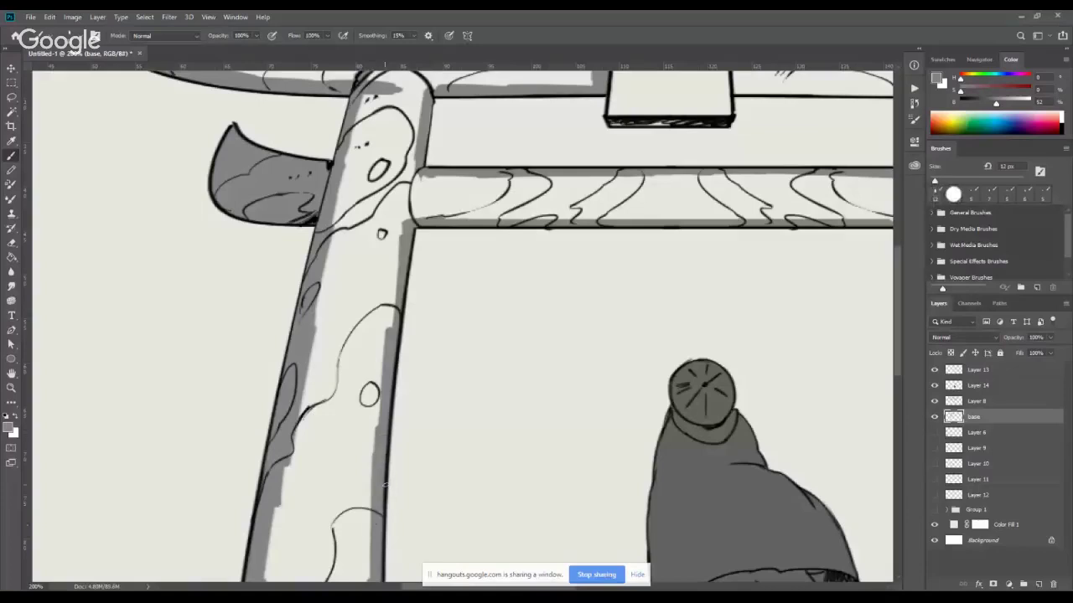
pyautogui.scroll(3, 463, 377)
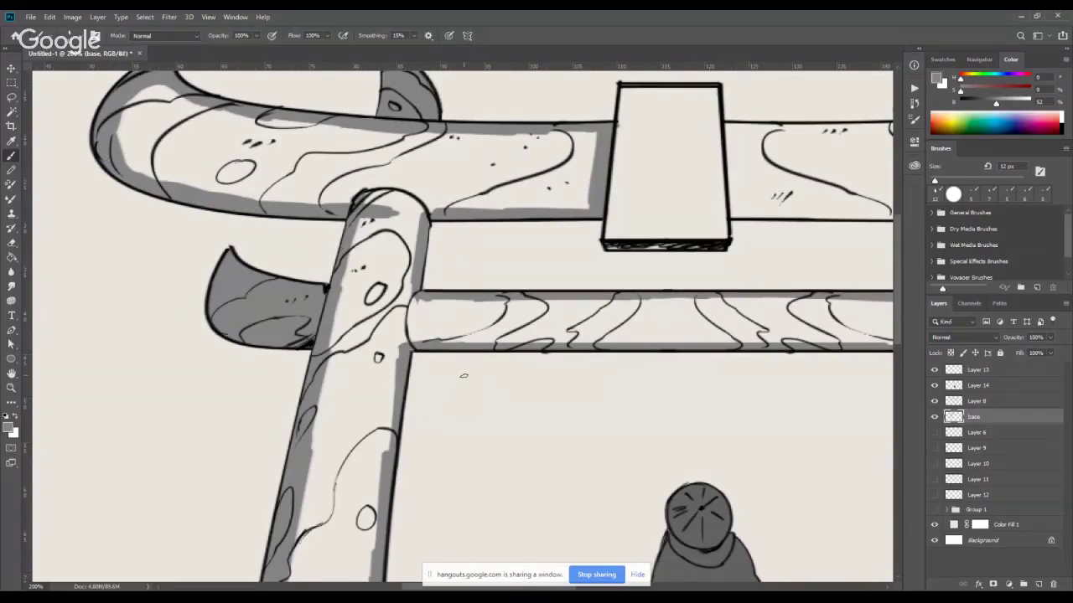
# Paint grey along both edges of the right pillar's section above the lower crossbeam.
pyautogui.hotkey('ctrl', '-')
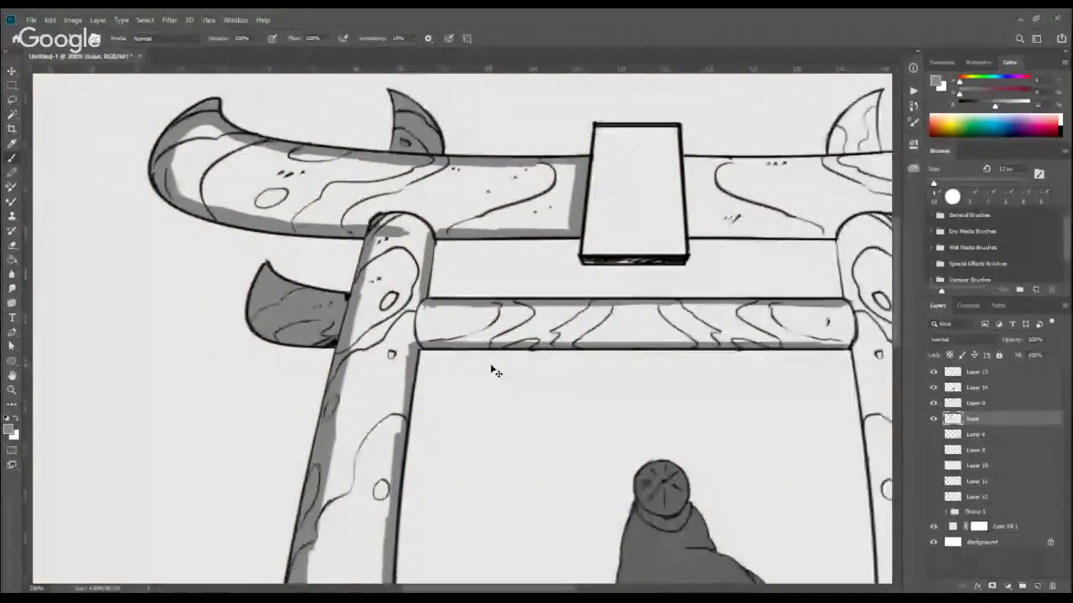
pyautogui.moveTo(462, 438); pyautogui.dragTo(400, 317)
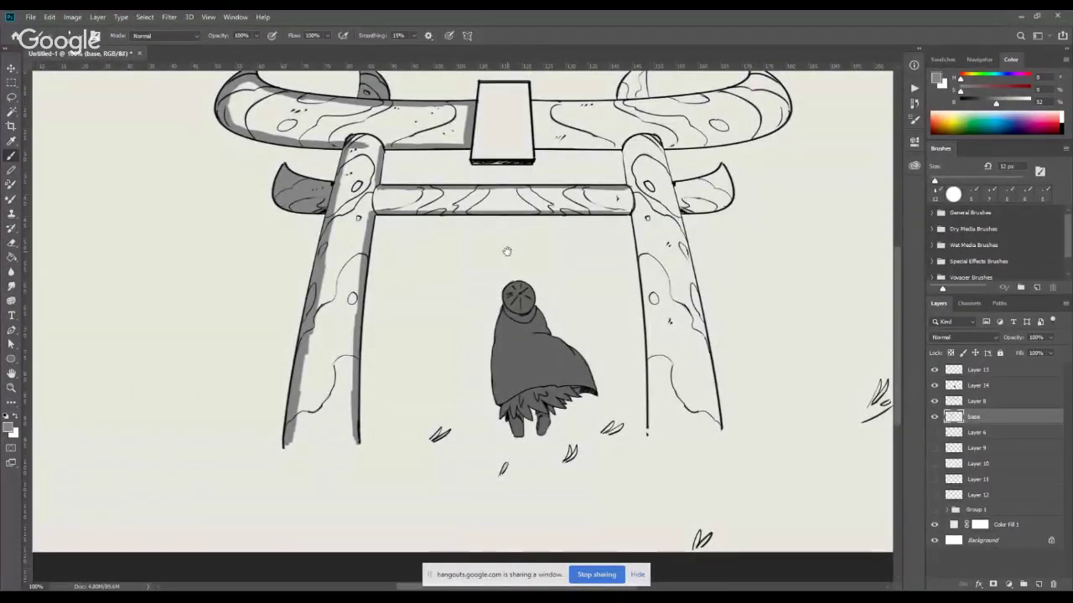
pyautogui.moveTo(621, 255); pyautogui.dragTo(488, 277)
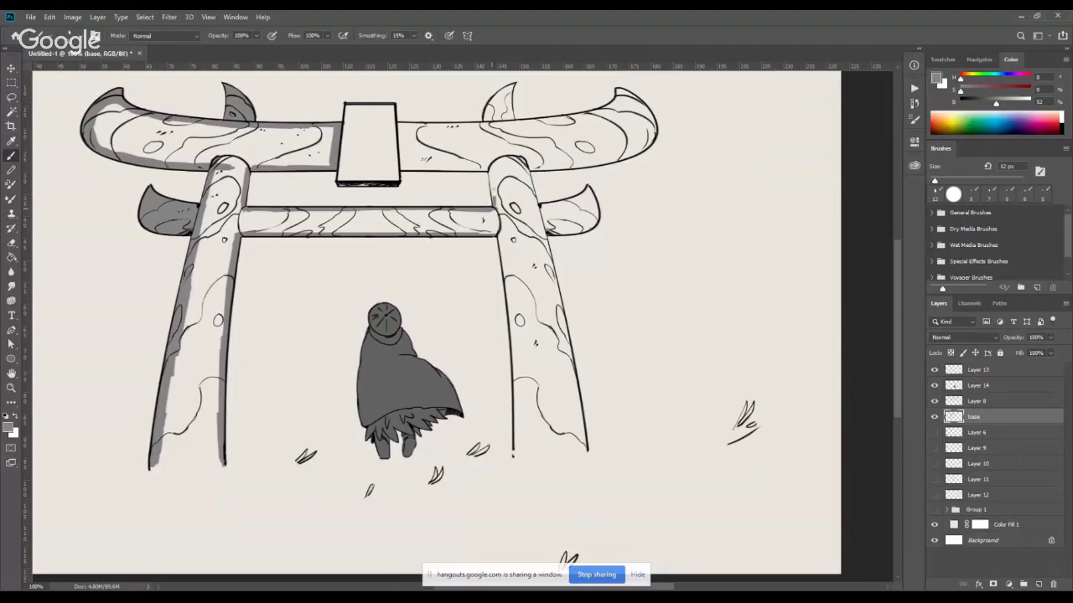
pyautogui.moveTo(491, 168); pyautogui.dragTo(494, 208)
pyautogui.moveTo(525, 166); pyautogui.dragTo(537, 213)
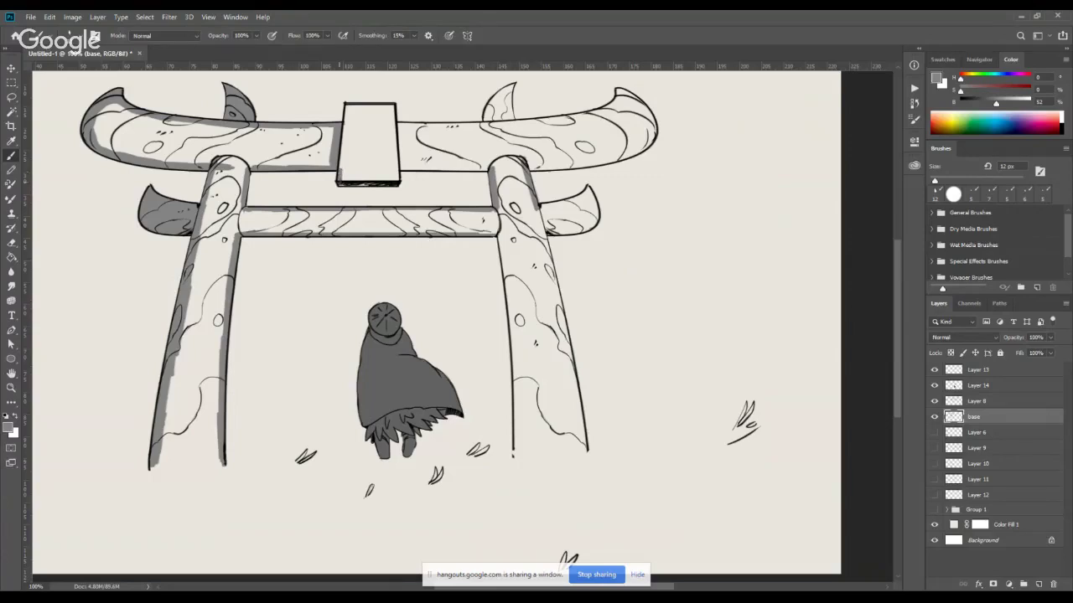
# Fill the lower part of the central plaque with grey and shade the upper beam's underside between the plaque and right pillar.
pyautogui.moveTo(338, 174)
pyautogui.mouseDown()
pyautogui.moveTo(370, 179)
pyautogui.moveTo(341, 176)
pyautogui.mouseUp()
pyautogui.moveTo(395, 177)
pyautogui.mouseDown()
pyautogui.moveTo(342, 171)
pyautogui.moveTo(394, 166)
pyautogui.mouseUp()
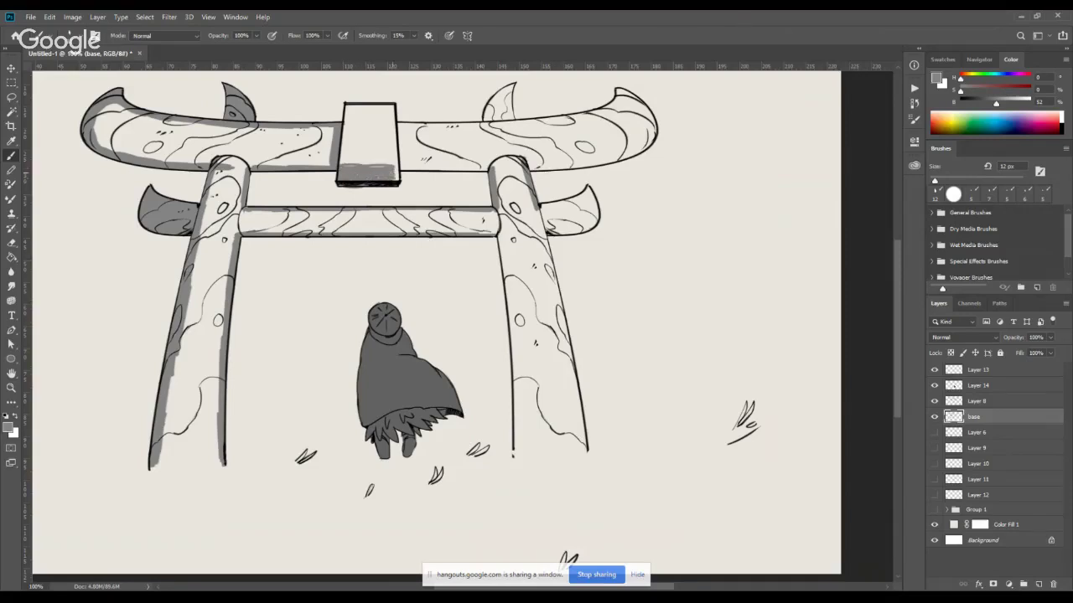
pyautogui.moveTo(383, 163); pyautogui.dragTo(342, 161)
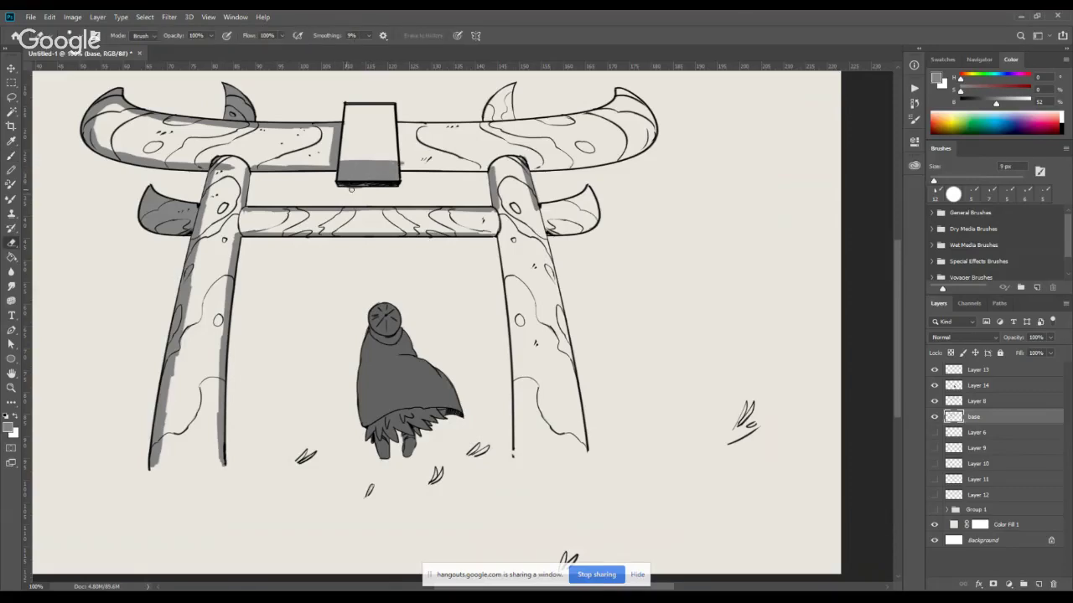
pyautogui.moveTo(399, 160); pyautogui.dragTo(480, 168)
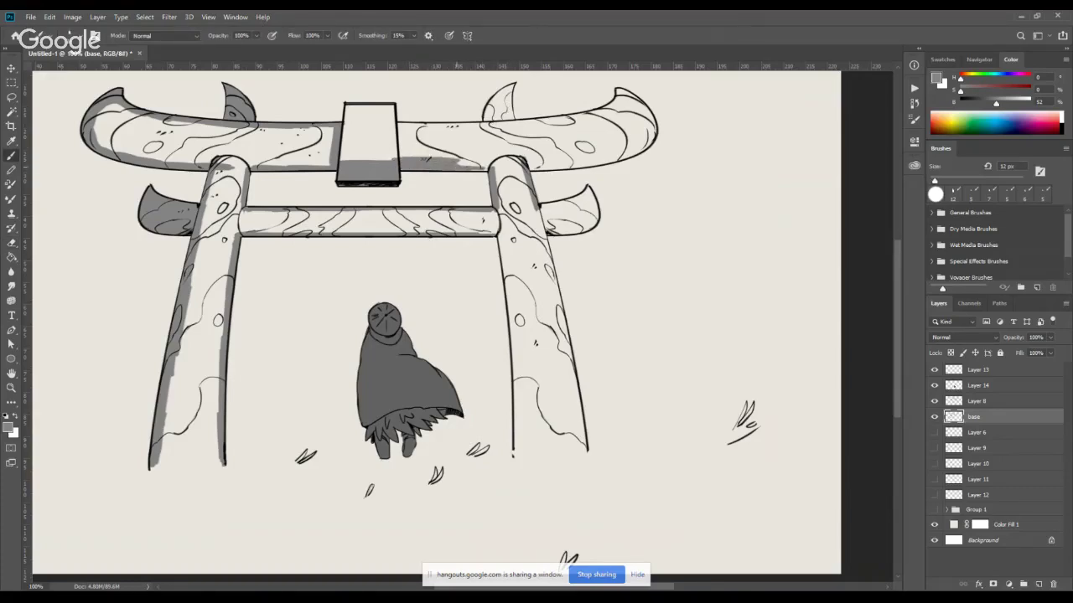
pyautogui.moveTo(491, 168); pyautogui.dragTo(453, 164)
# Paint grey along the inner and outer edges of the right pillar from the crossbeam down to its base.
pyautogui.moveTo(499, 234); pyautogui.dragTo(517, 471)
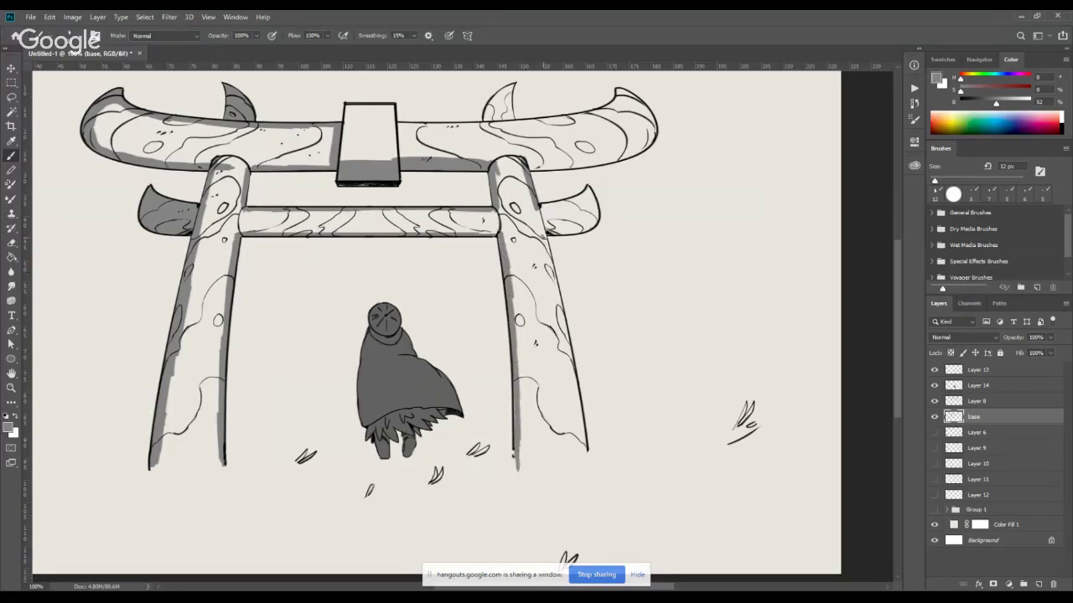
pyautogui.moveTo(543, 235); pyautogui.dragTo(565, 339)
pyautogui.moveTo(548, 268); pyautogui.dragTo(566, 355)
pyautogui.moveTo(560, 298); pyautogui.dragTo(570, 367)
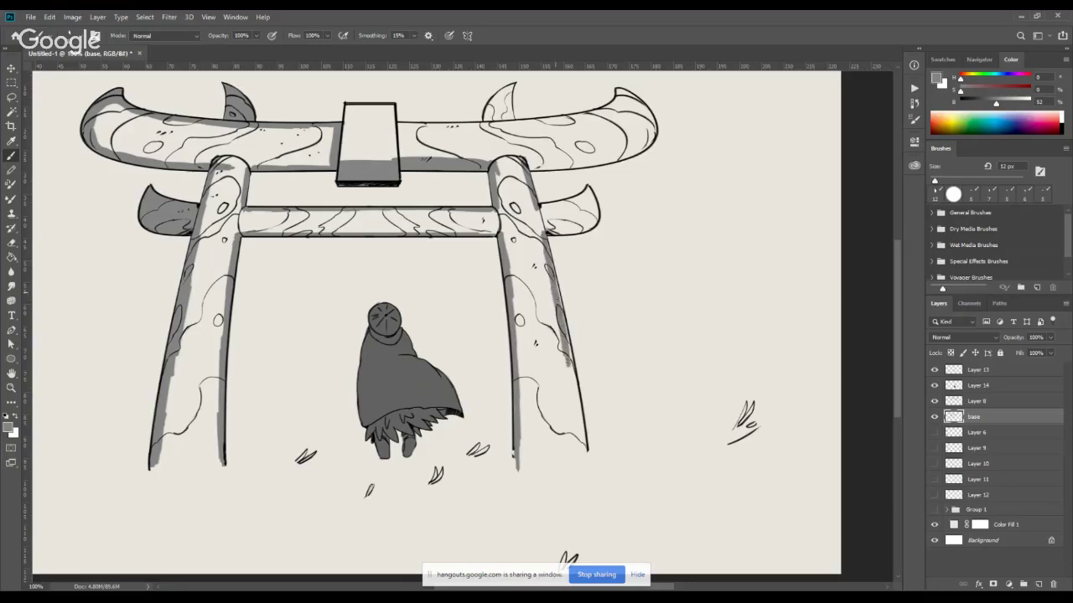
pyautogui.moveTo(556, 280); pyautogui.dragTo(575, 393)
pyautogui.moveTo(574, 385); pyautogui.dragTo(585, 453)
# Paint a grey border around the inside of the lower crossbeam's right tip.
pyautogui.moveTo(598, 265)
pyautogui.mouseDown()
pyautogui.moveTo(548, 338)
pyautogui.moveTo(528, 342)
pyautogui.mouseUp()
pyautogui.hotkey('ctrl', '+')
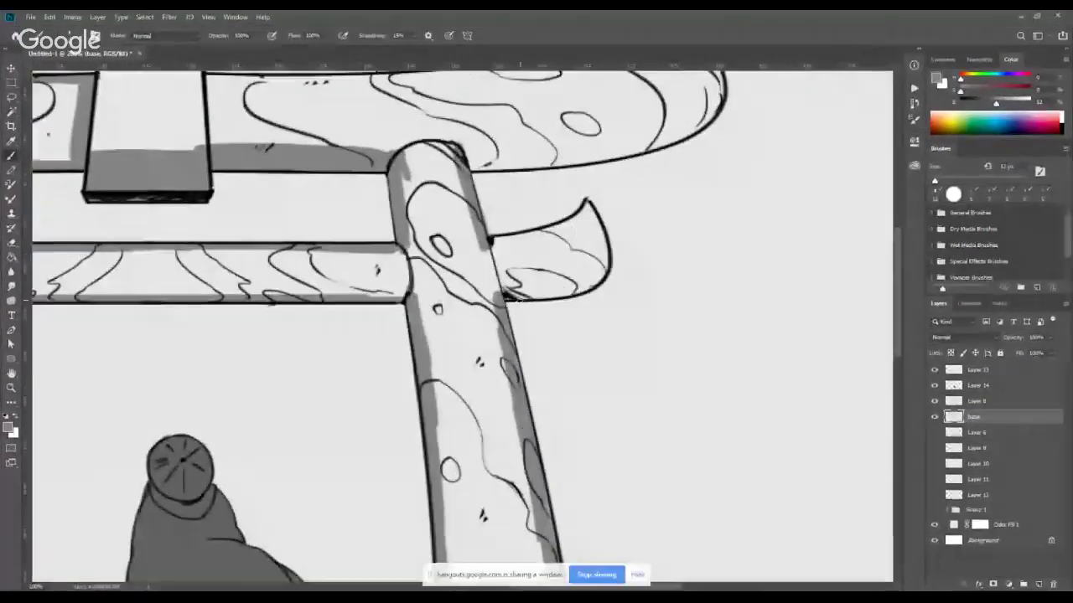
pyautogui.moveTo(507, 296)
pyautogui.mouseDown()
pyautogui.moveTo(577, 289)
pyautogui.moveTo(556, 290)
pyautogui.moveTo(600, 272)
pyautogui.moveTo(600, 236)
pyautogui.mouseUp()
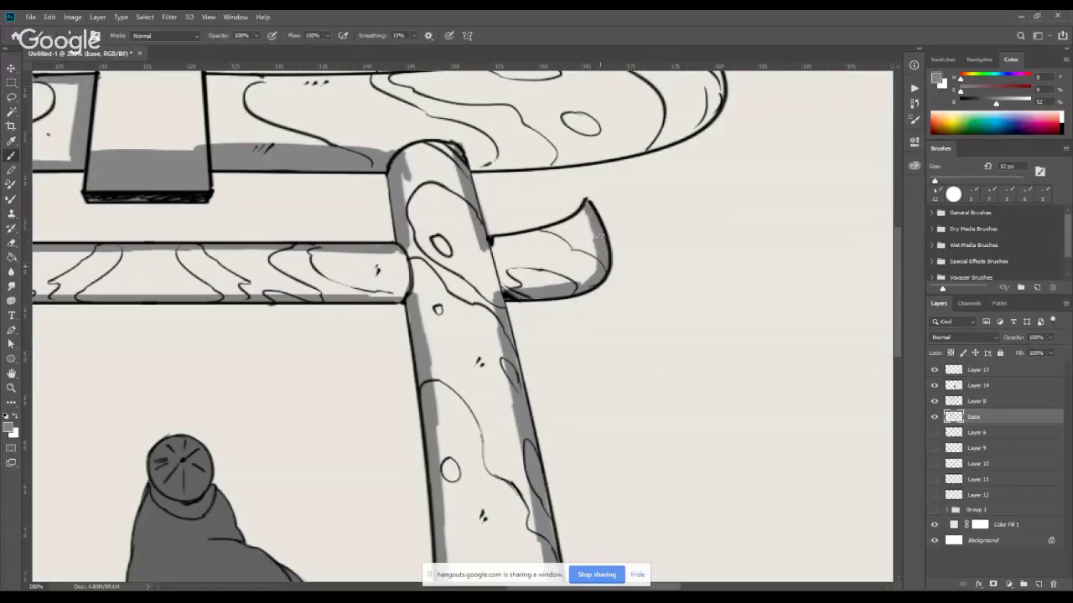
pyautogui.moveTo(494, 241)
pyautogui.mouseDown()
pyautogui.moveTo(582, 214)
pyautogui.moveTo(596, 219)
pyautogui.mouseUp()
# Show Layers 6, 9, 10, 11 and 12 again and fit the whole scene in view.
pyautogui.hotkey('ctrl', '0')
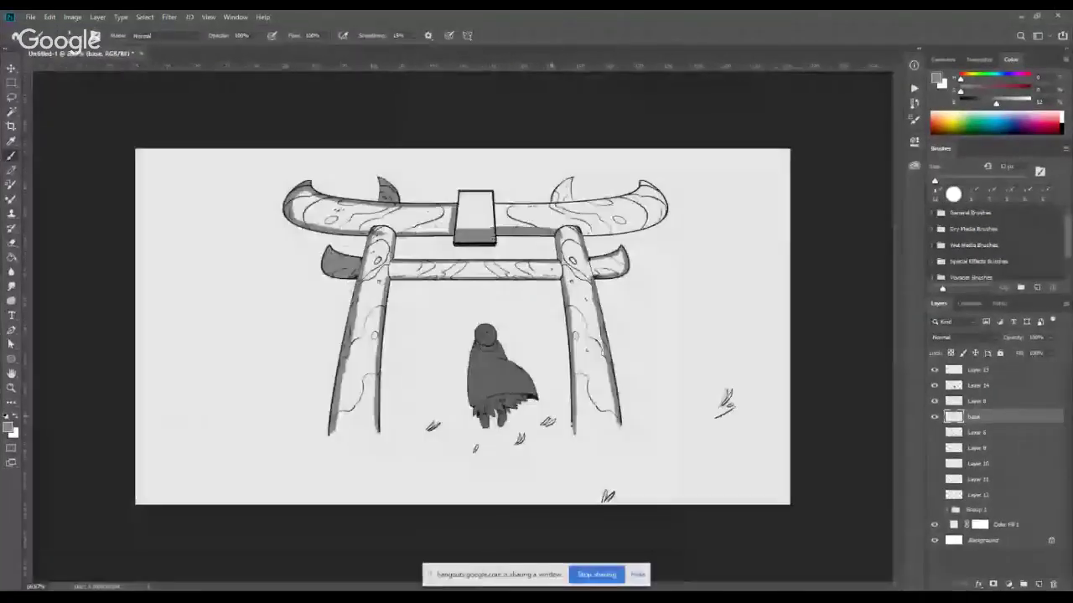
pyautogui.click(934, 433)
pyautogui.click(935, 449)
pyautogui.click(934, 463)
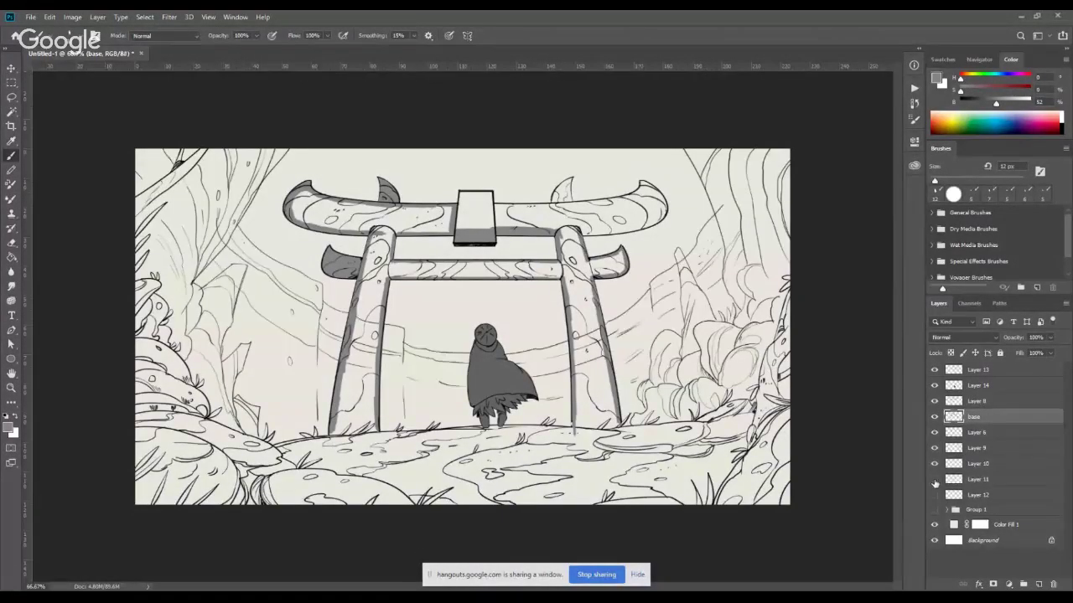
pyautogui.click(934, 479)
pyautogui.click(934, 495)
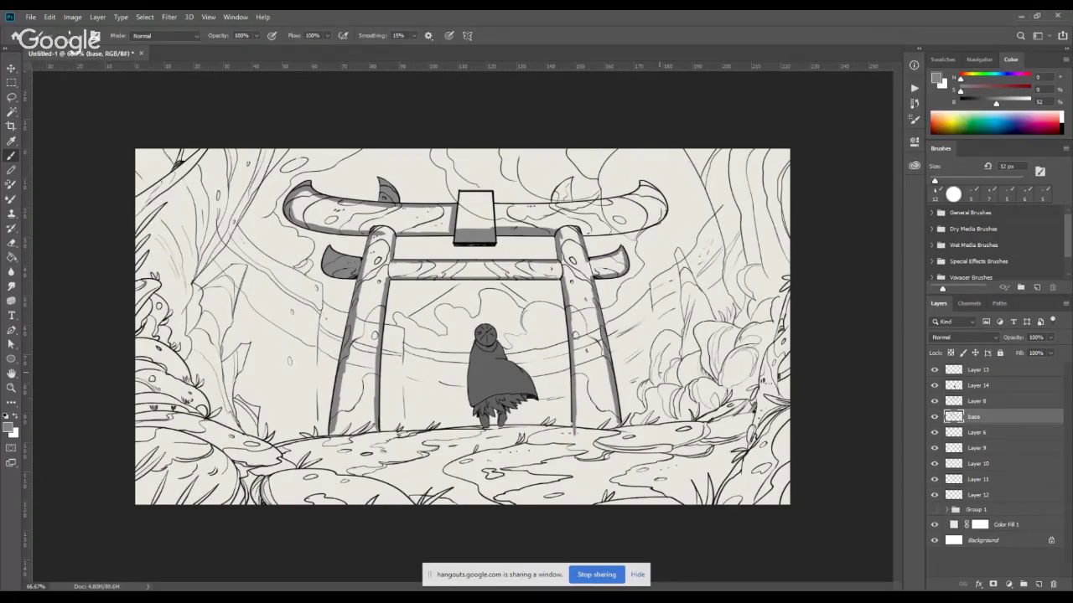
# Move Layer 6 to the top of the layer stack, check the base layer by toggling its visibility, and reselect it.
pyautogui.click(935, 417)
pyautogui.click(934, 417)
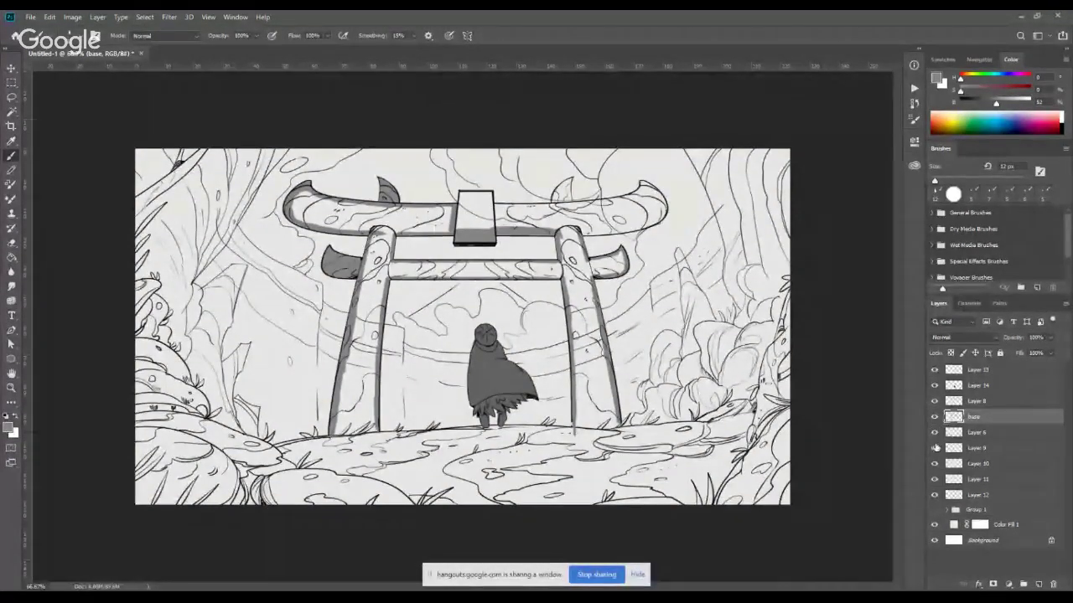
pyautogui.moveTo(961, 433)
pyautogui.mouseDown()
pyautogui.moveTo(984, 397)
pyautogui.moveTo(980, 371)
pyautogui.mouseUp()
pyautogui.click(934, 432)
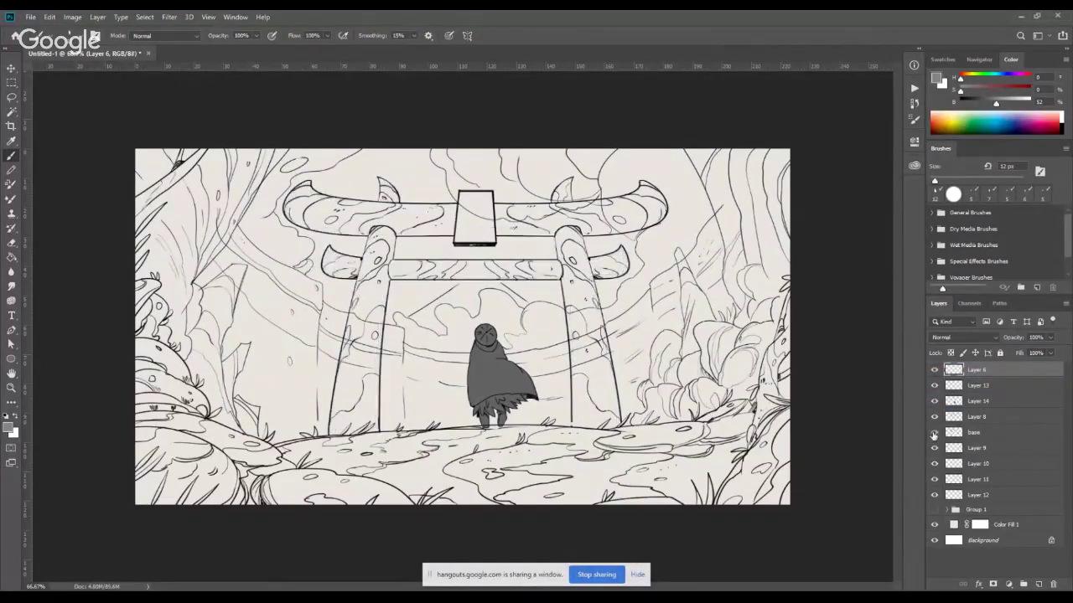
pyautogui.click(935, 433)
pyautogui.click(956, 432)
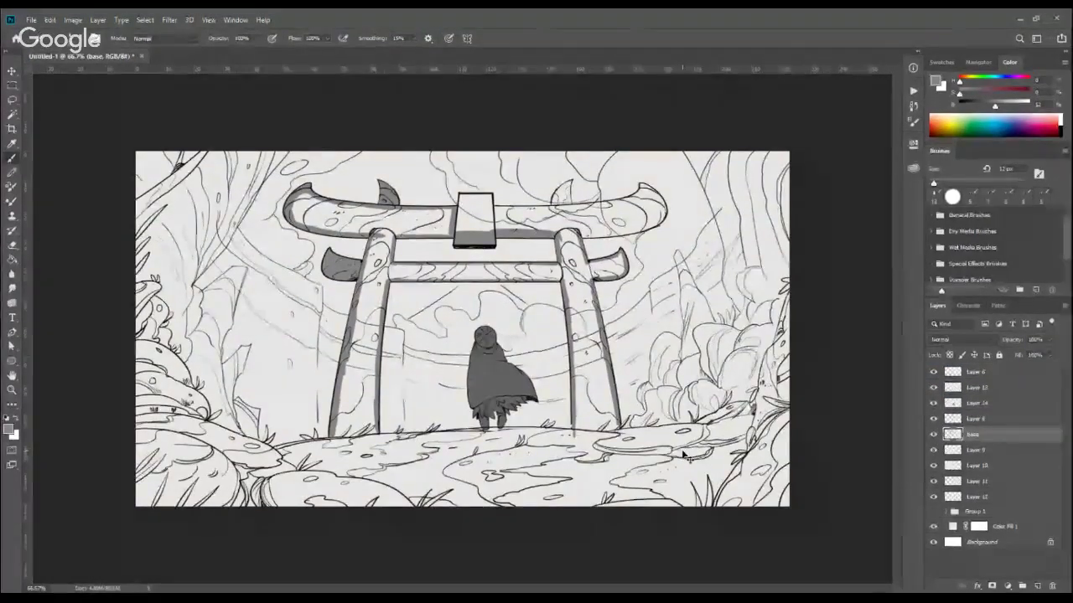
# Paint grey across the base of the left pillar on the base layer.
pyautogui.hotkey('ctrl', '+')
pyautogui.moveTo(327, 418); pyautogui.dragTo(393, 325)
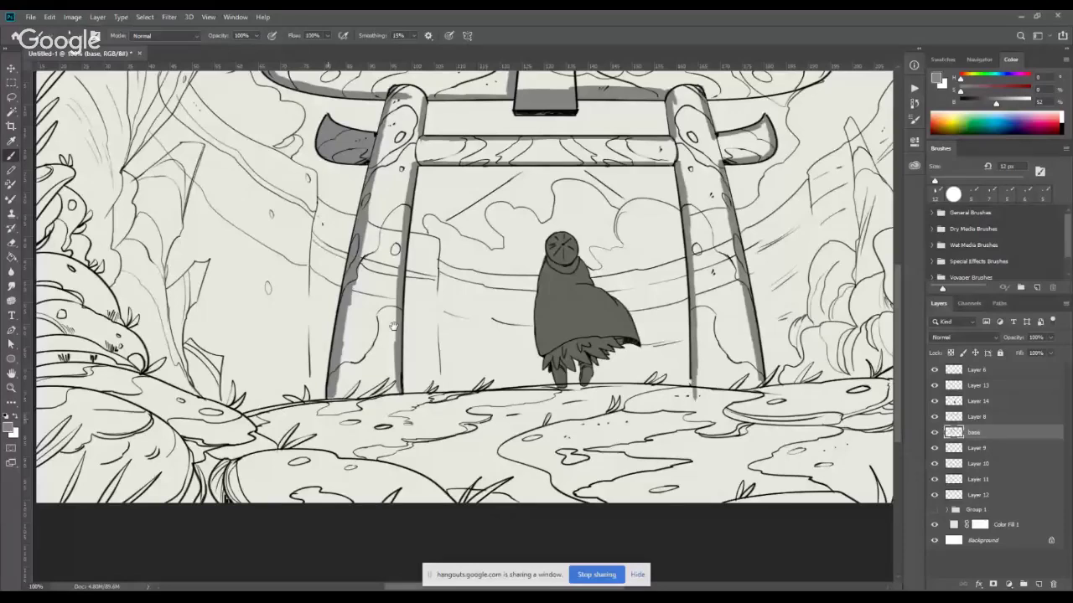
pyautogui.moveTo(350, 395)
pyautogui.mouseDown()
pyautogui.moveTo(378, 392)
pyautogui.moveTo(387, 380)
pyautogui.moveTo(369, 383)
pyautogui.moveTo(395, 368)
pyautogui.moveTo(368, 378)
pyautogui.mouseUp()
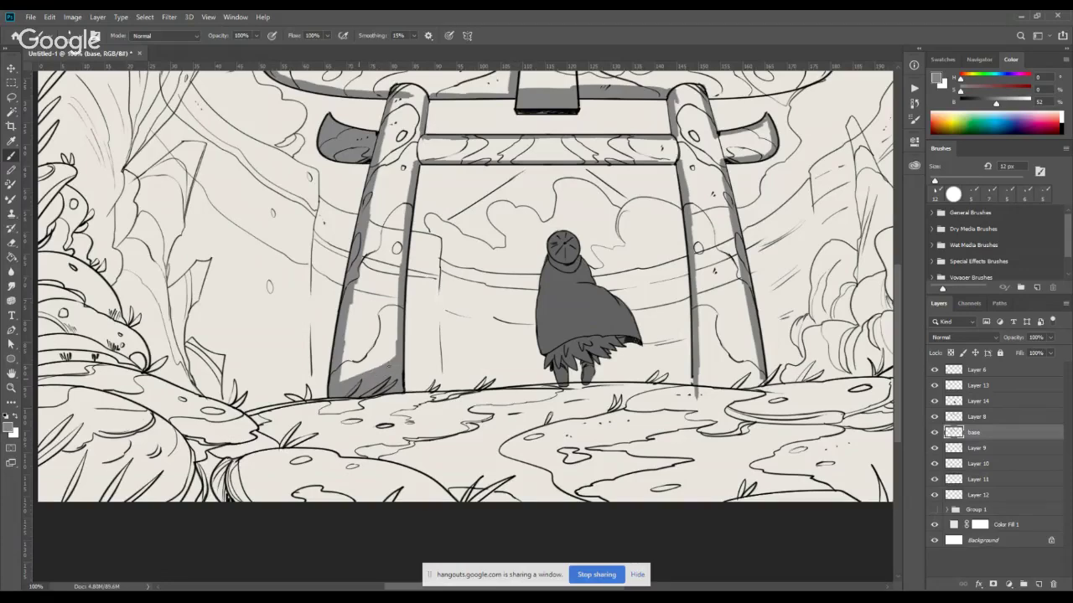
# Clean up the grey overspill below the right pillar and paint grey across the inside of its base.
pyautogui.moveTo(645, 366); pyautogui.dragTo(467, 366)
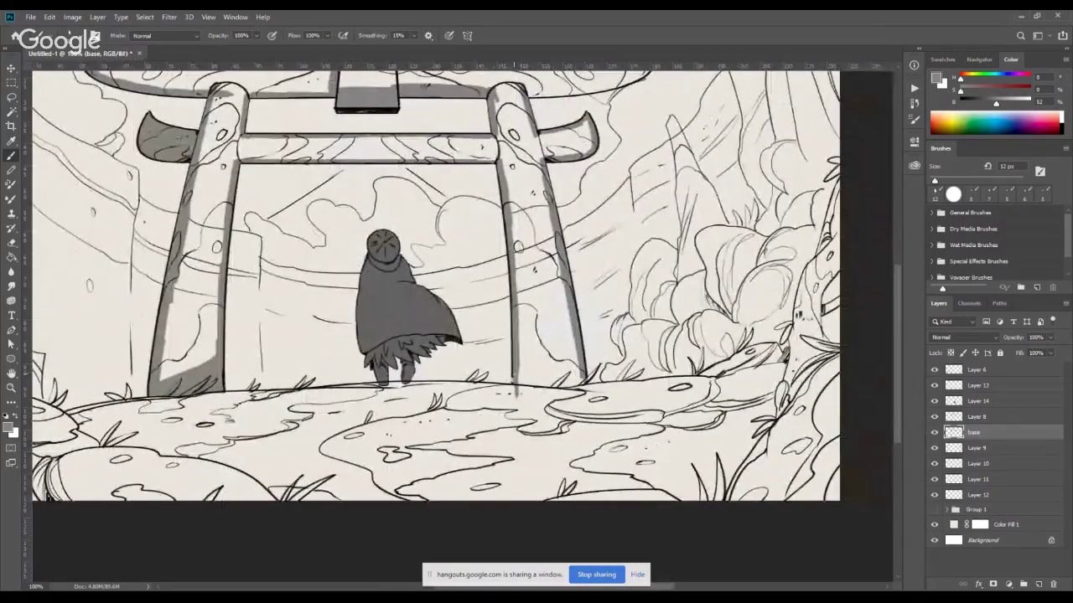
pyautogui.press('e')
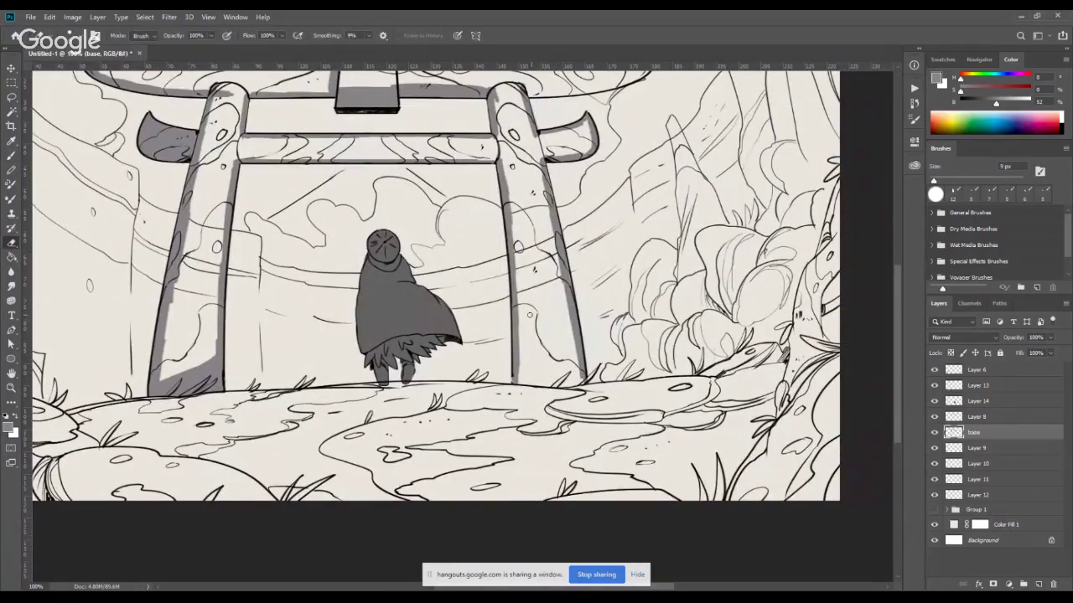
pyautogui.press('b')
pyautogui.moveTo(518, 379); pyautogui.dragTo(571, 379)
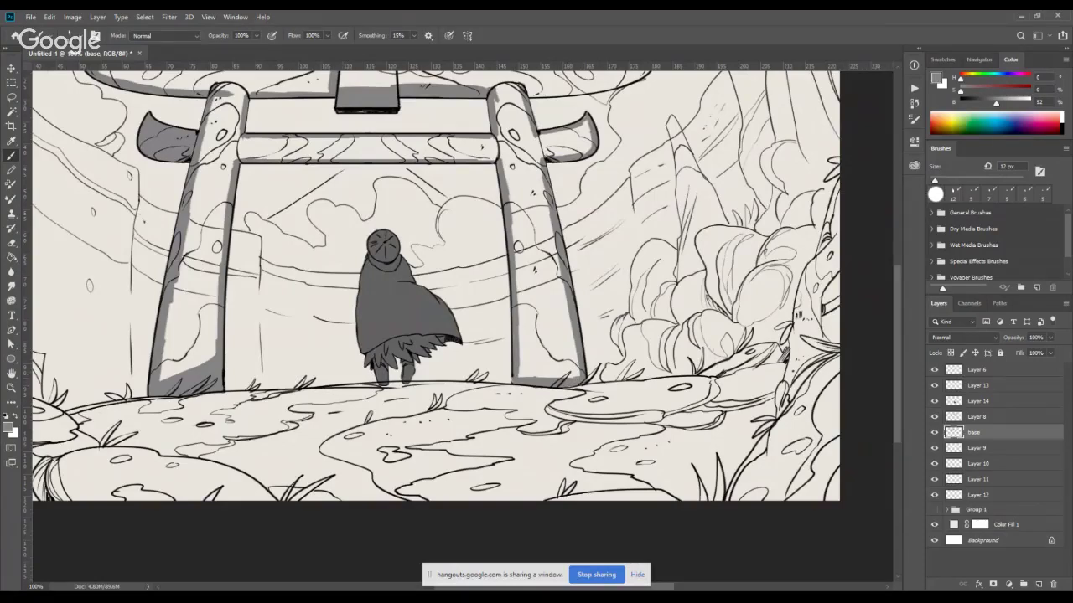
pyautogui.moveTo(559, 378)
pyautogui.mouseDown()
pyautogui.moveTo(577, 372)
pyautogui.moveTo(550, 368)
pyautogui.moveTo(562, 374)
pyautogui.mouseUp()
pyautogui.press('.')
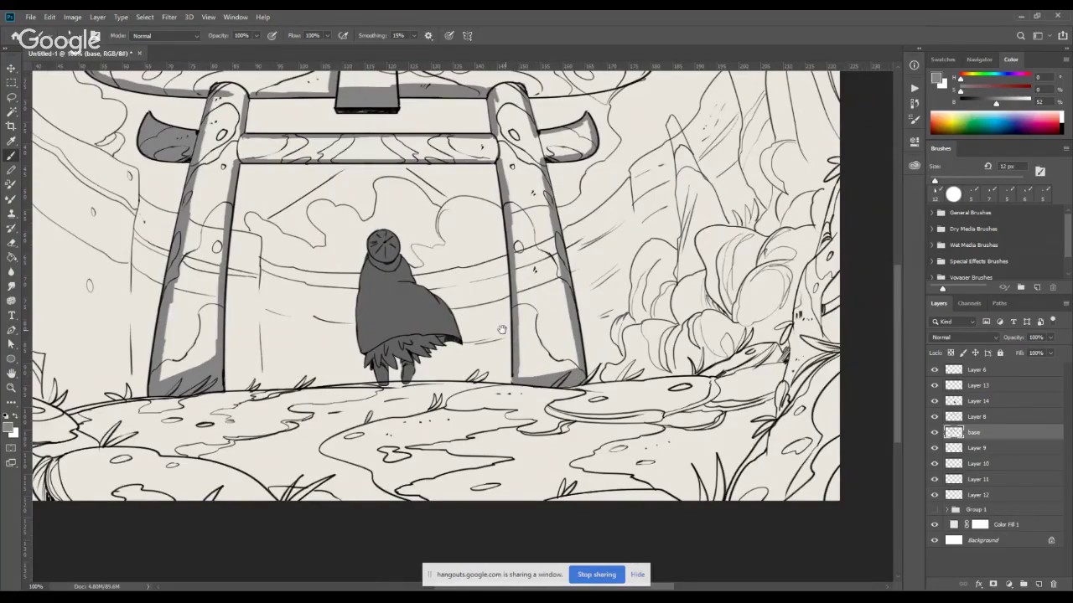
# Paint grey inside the plaque's upper and right edges and along the adjoining beam's top edge, erasing the overspill.
pyautogui.moveTo(501, 330); pyautogui.dragTo(528, 414)
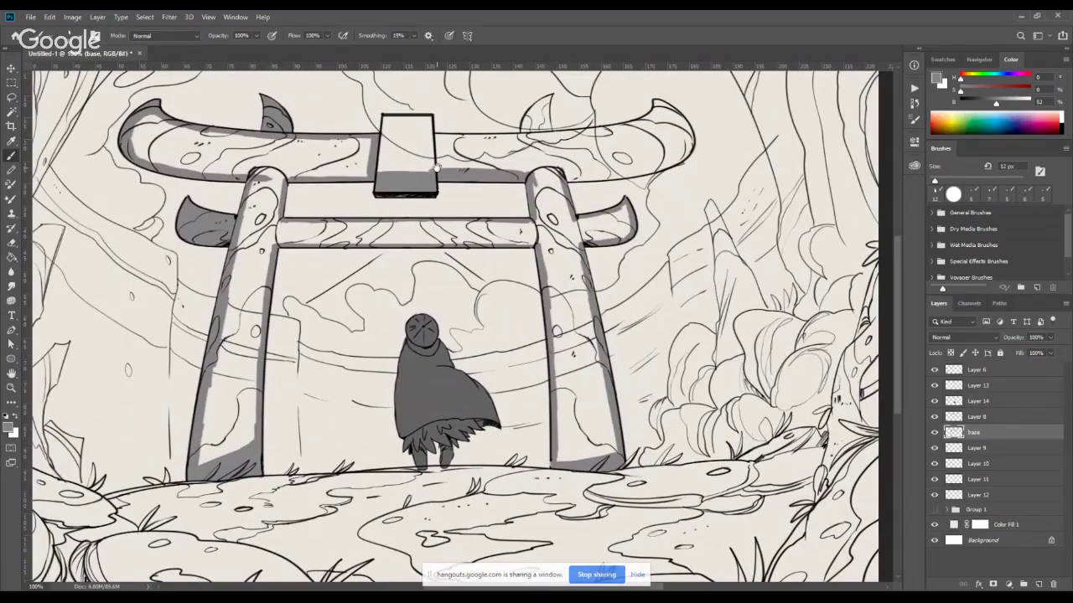
pyautogui.moveTo(436, 166); pyautogui.dragTo(432, 256)
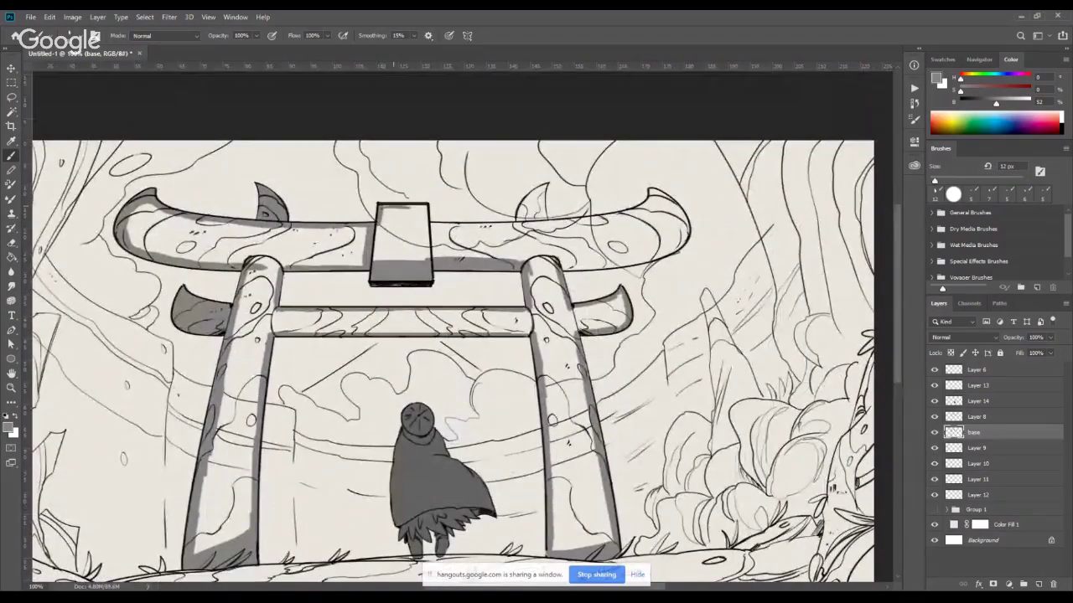
pyautogui.moveTo(393, 205)
pyautogui.mouseDown()
pyautogui.moveTo(410, 207)
pyautogui.moveTo(394, 202)
pyautogui.moveTo(424, 231)
pyautogui.moveTo(460, 227)
pyautogui.mouseUp()
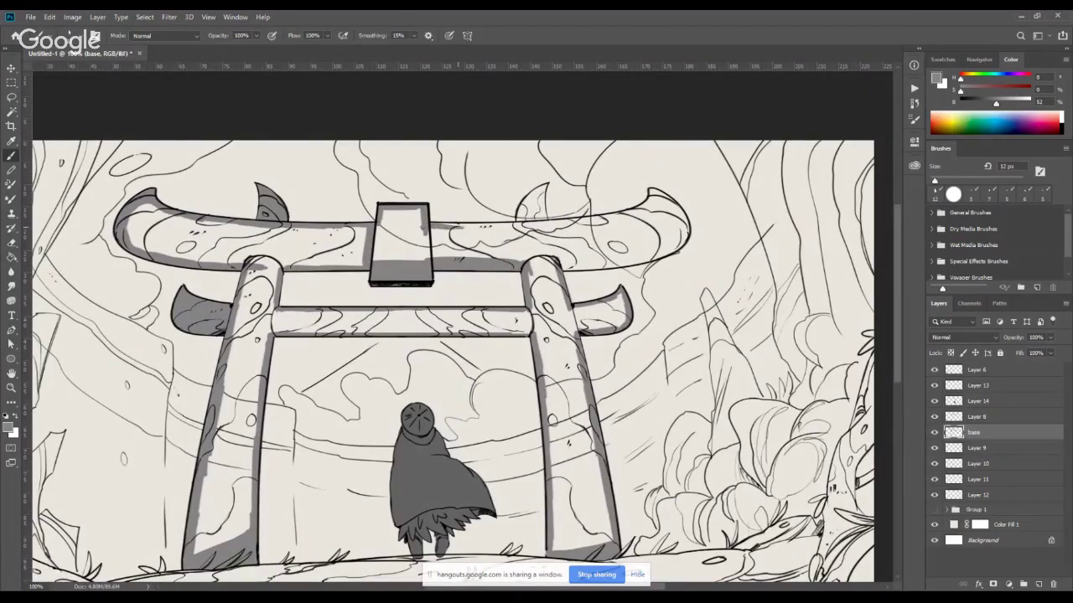
pyautogui.press('e')
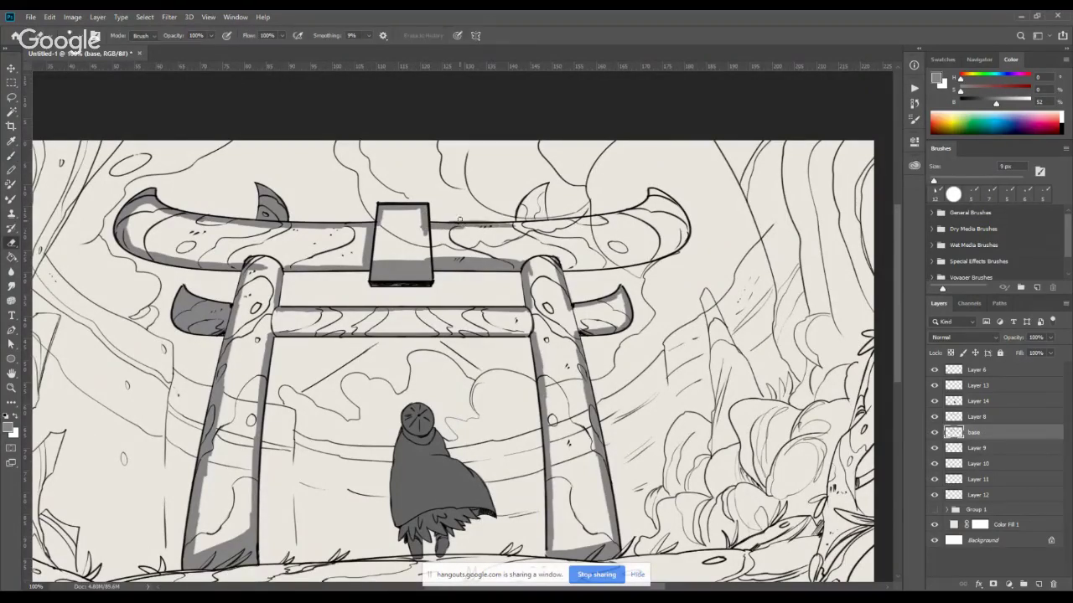
pyautogui.moveTo(459, 219); pyautogui.dragTo(485, 219)
pyautogui.press('v')
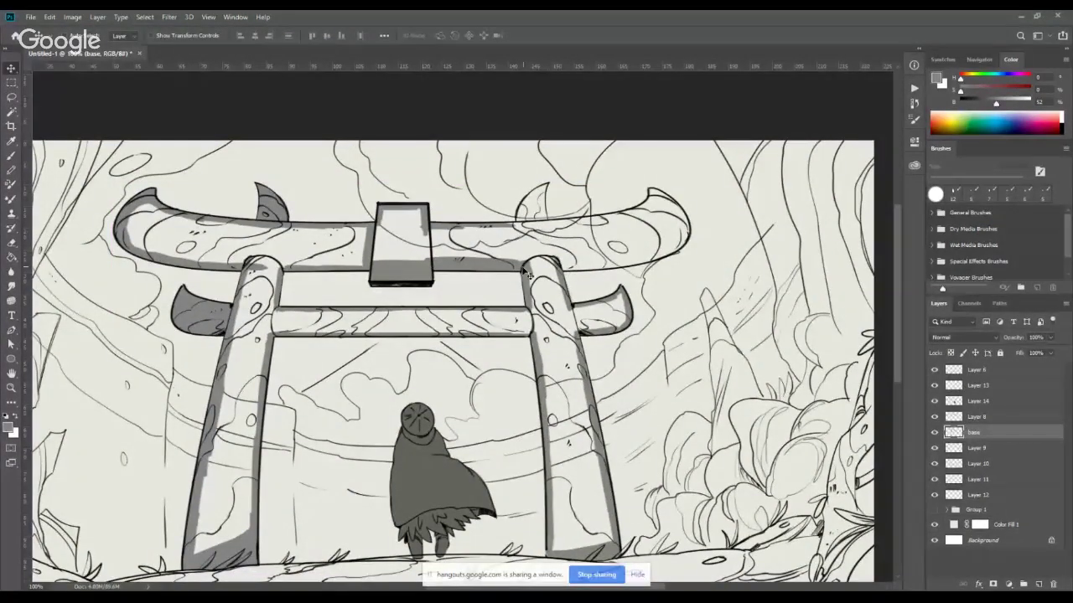
# Paint a grey border inside the small horn above the right half of the upper beam and tidy its edges.
pyautogui.press('b')
pyautogui.hotkey('ctrl', '+')
pyautogui.moveTo(588, 226); pyautogui.dragTo(451, 421)
pyautogui.moveTo(424, 323)
pyautogui.mouseDown()
pyautogui.moveTo(439, 321)
pyautogui.moveTo(428, 319)
pyautogui.moveTo(448, 267)
pyautogui.moveTo(494, 241)
pyautogui.moveTo(477, 249)
pyautogui.moveTo(486, 318)
pyautogui.mouseUp()
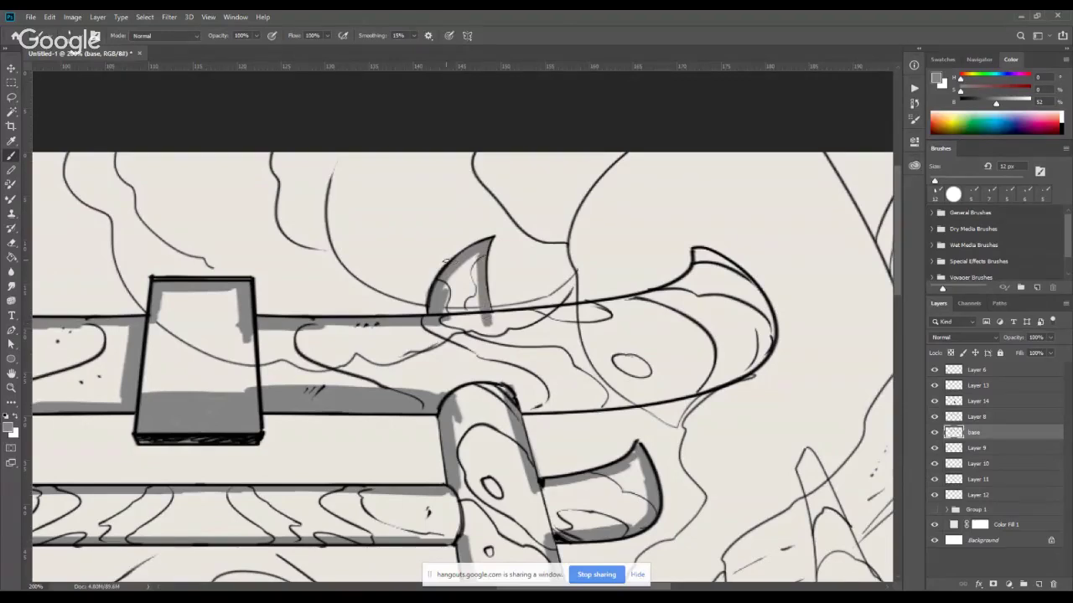
pyautogui.press('e')
pyautogui.press('b')
# Paint a grey border inside the upper beam's right end, along its top edge, curved tip and underside.
pyautogui.moveTo(502, 315)
pyautogui.mouseDown()
pyautogui.moveTo(638, 304)
pyautogui.moveTo(555, 303)
pyautogui.moveTo(641, 305)
pyautogui.moveTo(703, 278)
pyautogui.moveTo(698, 253)
pyautogui.moveTo(742, 277)
pyautogui.moveTo(769, 327)
pyautogui.moveTo(758, 306)
pyautogui.moveTo(758, 362)
pyautogui.moveTo(727, 378)
pyautogui.moveTo(521, 408)
pyautogui.moveTo(509, 395)
pyautogui.moveTo(572, 409)
pyautogui.moveTo(637, 399)
pyautogui.moveTo(516, 407)
pyautogui.moveTo(622, 406)
pyautogui.moveTo(722, 380)
pyautogui.mouseUp()
pyautogui.press('e')
pyautogui.press('b')
pyautogui.moveTo(625, 405)
pyautogui.mouseDown()
pyautogui.moveTo(709, 389)
pyautogui.moveTo(744, 367)
pyautogui.mouseUp()
pyautogui.moveTo(595, 400); pyautogui.dragTo(536, 398)
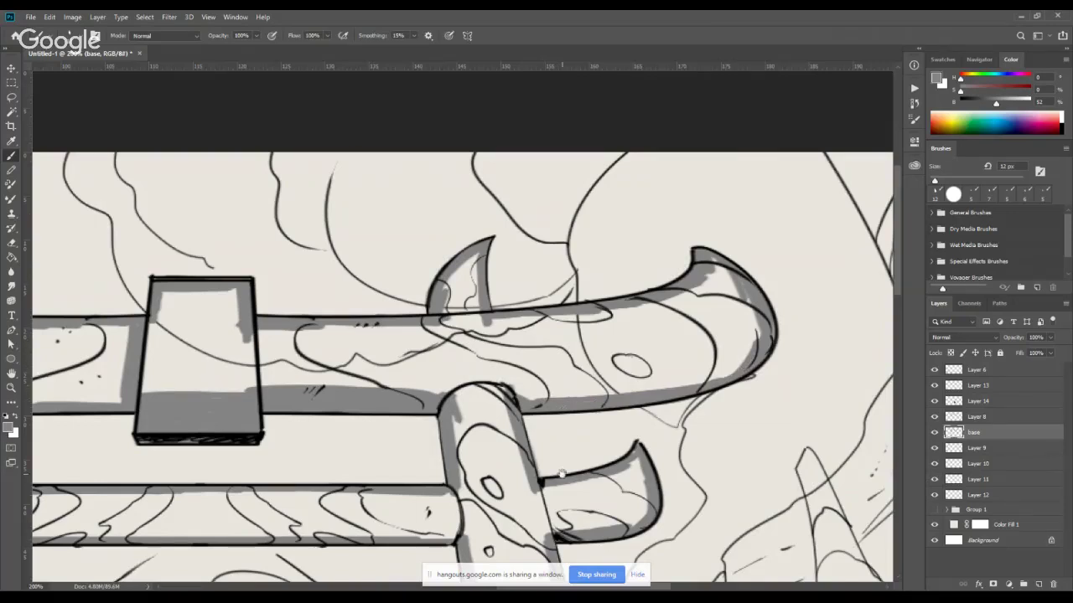
# Touch up the grey along the right pillar's outer edge below the lower crossbeam.
pyautogui.moveTo(561, 474)
pyautogui.mouseDown()
pyautogui.moveTo(506, 306)
pyautogui.moveTo(528, 313)
pyautogui.moveTo(578, 291)
pyautogui.moveTo(588, 306)
pyautogui.moveTo(578, 359)
pyautogui.mouseUp()
pyautogui.moveTo(499, 394); pyautogui.dragTo(514, 486)
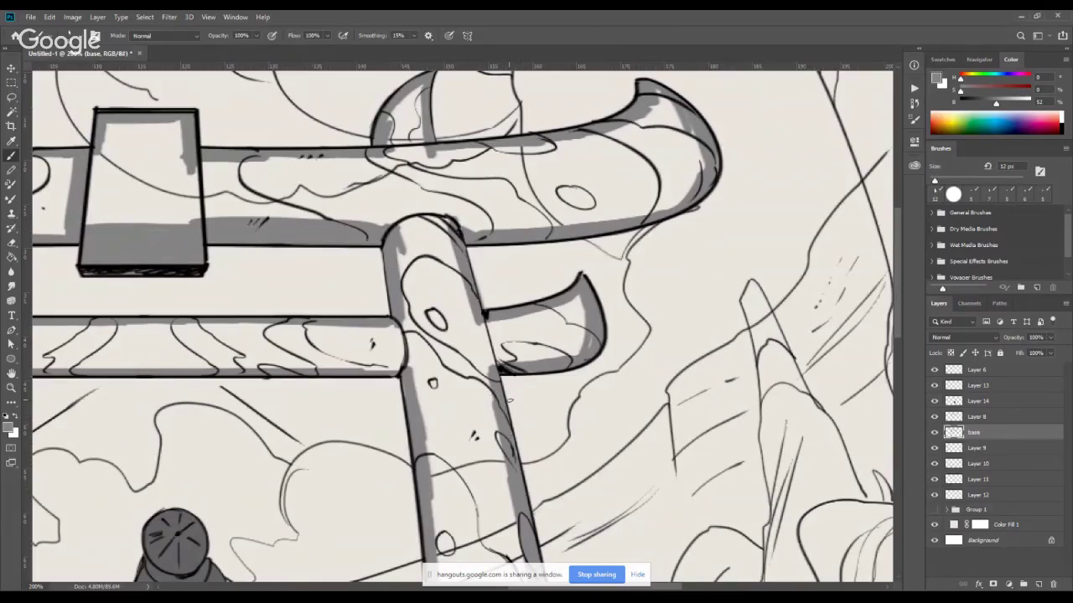
pyautogui.hotkey('ctrl', '-')
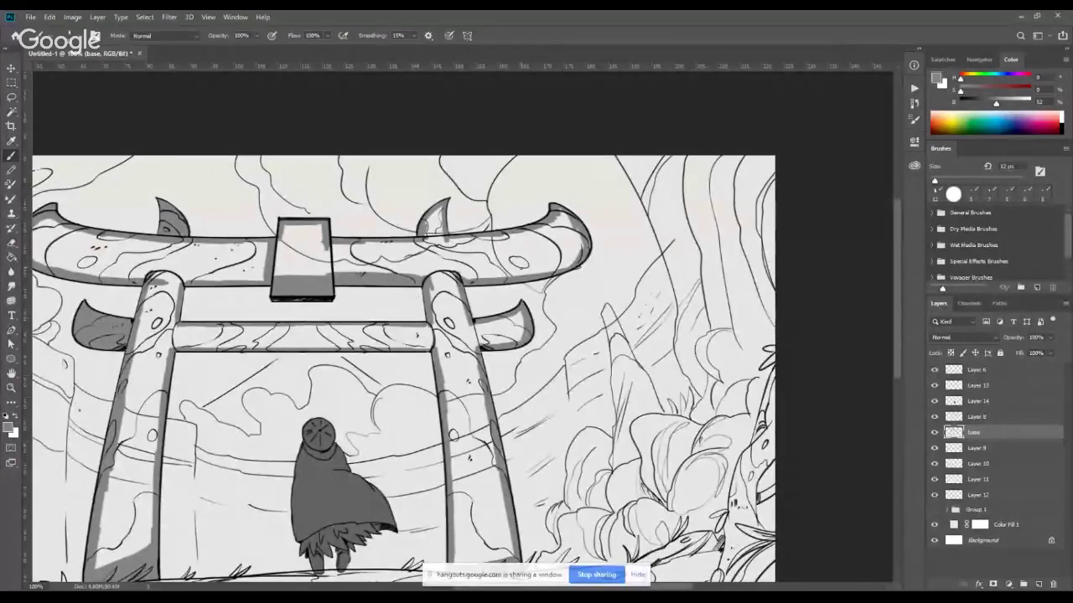
pyautogui.moveTo(530, 381); pyautogui.dragTo(601, 314)
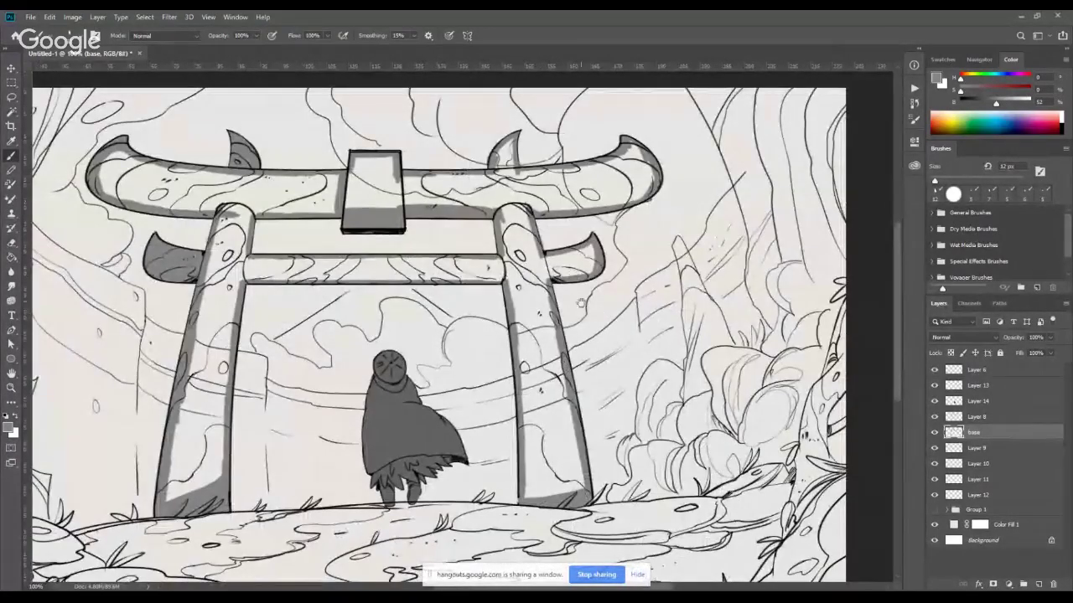
pyautogui.moveTo(568, 273); pyautogui.dragTo(602, 330)
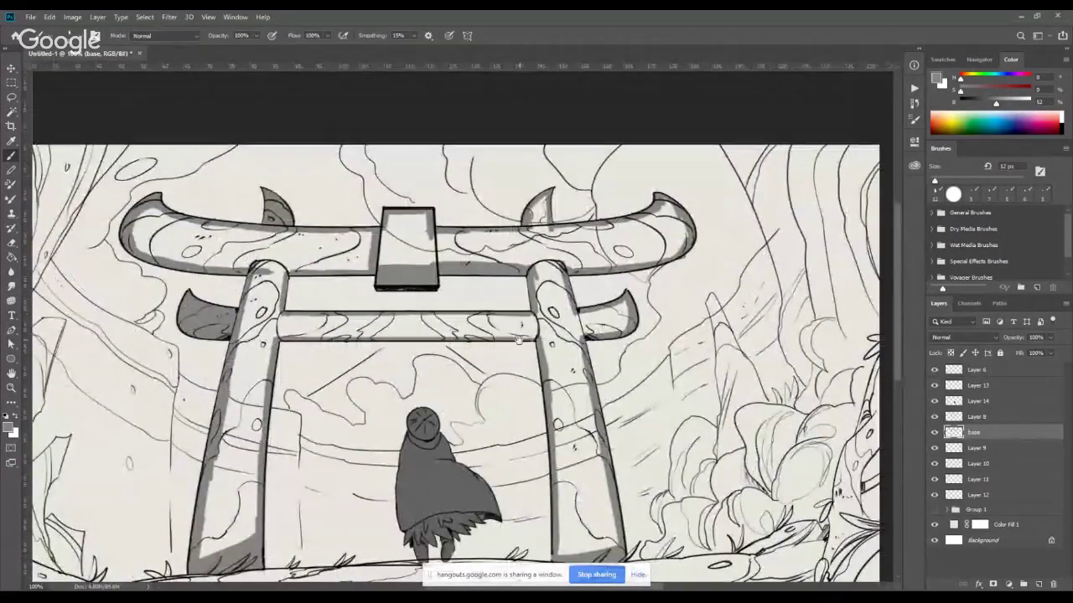
pyautogui.moveTo(488, 400); pyautogui.dragTo(536, 314)
# Paint solid grey over the upper beam between the left pillar's top and the plaque.
pyautogui.press('g')
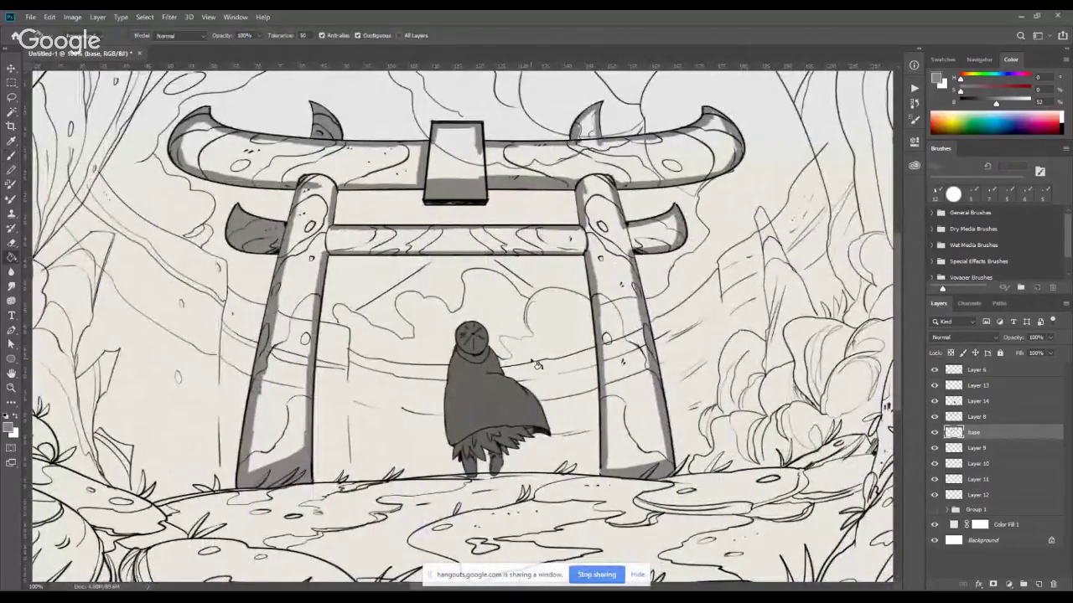
pyautogui.press('b')
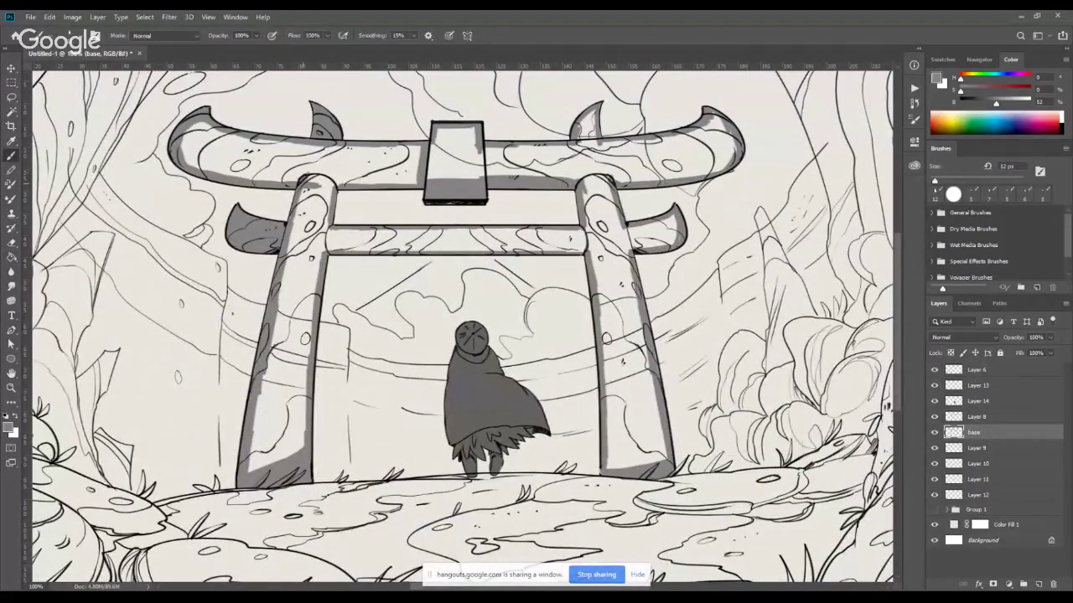
pyautogui.moveTo(335, 179)
pyautogui.mouseDown()
pyautogui.moveTo(412, 181)
pyautogui.moveTo(415, 148)
pyautogui.moveTo(407, 177)
pyautogui.moveTo(397, 156)
pyautogui.moveTo(389, 175)
pyautogui.moveTo(397, 172)
pyautogui.moveTo(368, 167)
pyautogui.moveTo(394, 152)
pyautogui.moveTo(352, 172)
pyautogui.moveTo(342, 159)
pyautogui.moveTo(356, 166)
pyautogui.moveTo(343, 172)
pyautogui.moveTo(384, 151)
pyautogui.moveTo(329, 171)
pyautogui.moveTo(352, 153)
pyautogui.mouseUp()
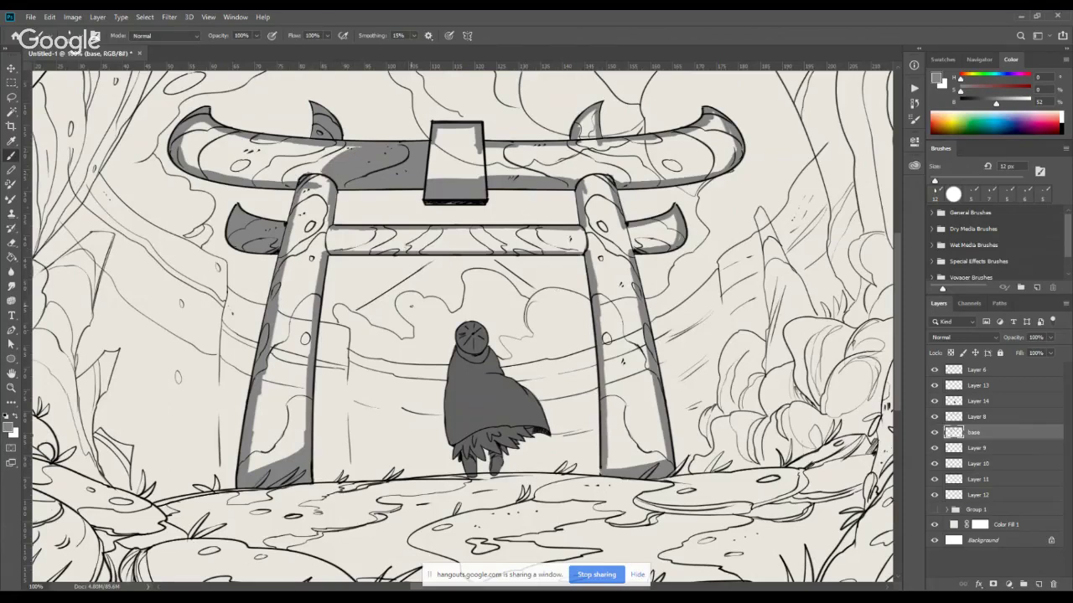
pyautogui.rightClick(411, 306)
pyautogui.click(317, 220)
# Fill the upper beam's remaining left sections and the central plaque with grey, sampling all layers.
pyautogui.press('g')
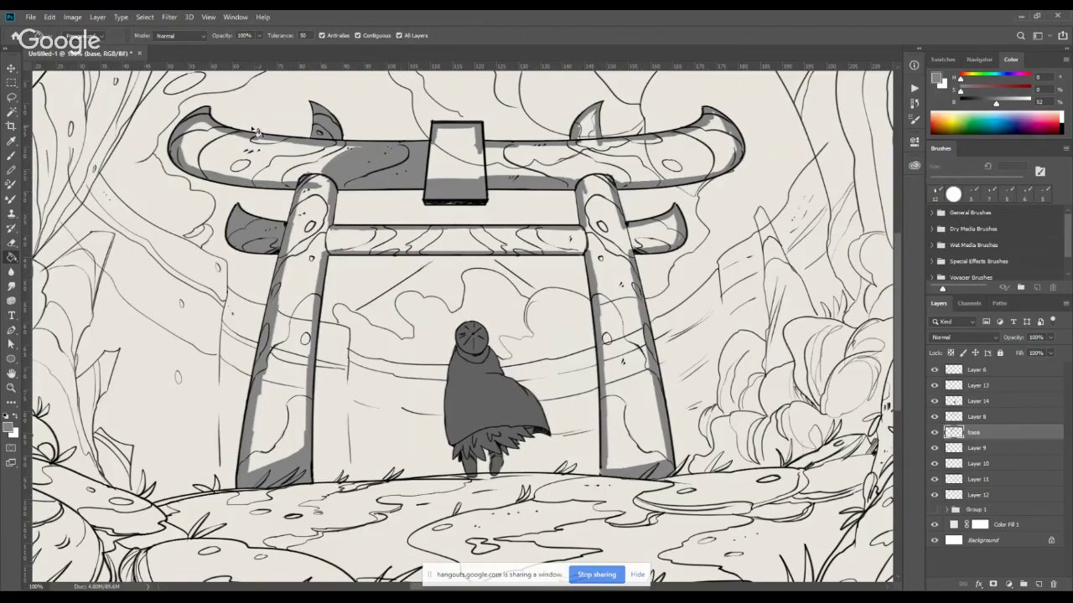
pyautogui.click(198, 145)
pyautogui.click(200, 129)
pyautogui.click(227, 156)
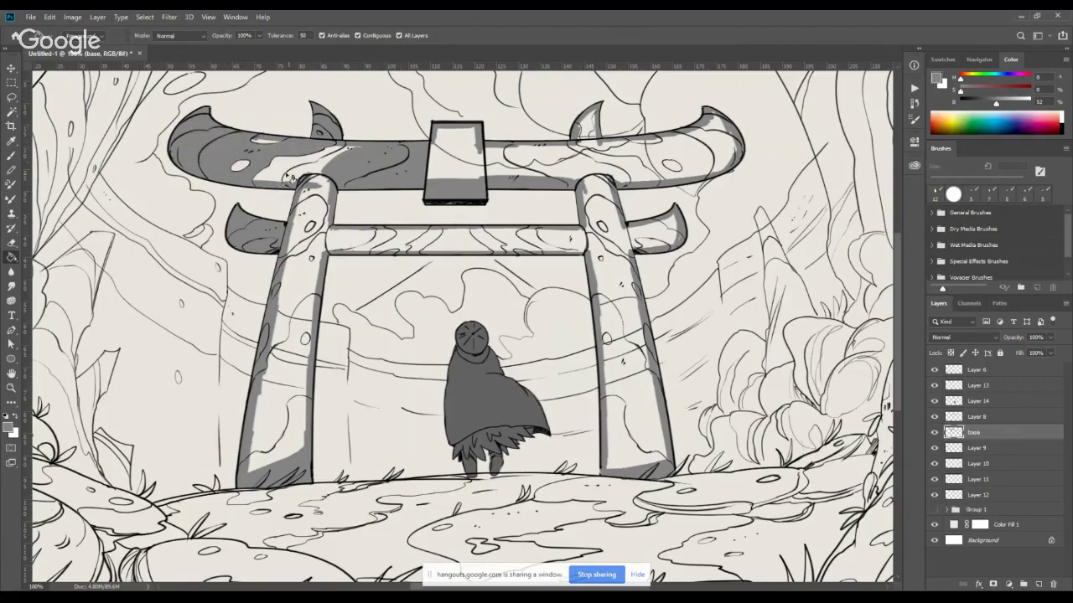
pyautogui.click(294, 172)
pyautogui.click(459, 172)
pyautogui.click(457, 141)
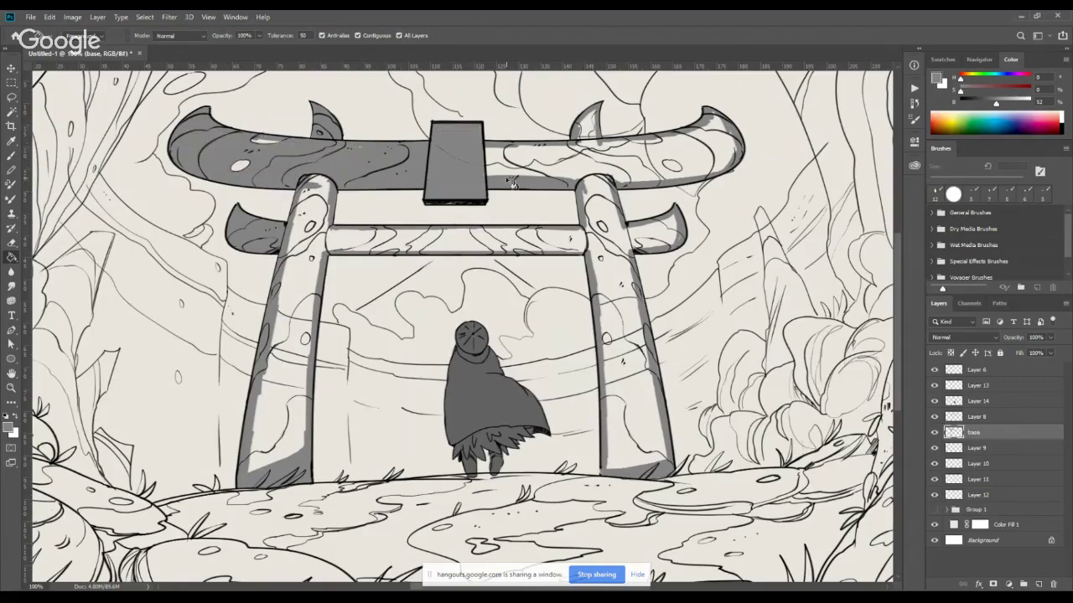
# Fill the upper beam's sections from the plaque to the right tip, plus the small right horn, with grey.
pyautogui.click(501, 162)
pyautogui.click(511, 178)
pyautogui.click(553, 159)
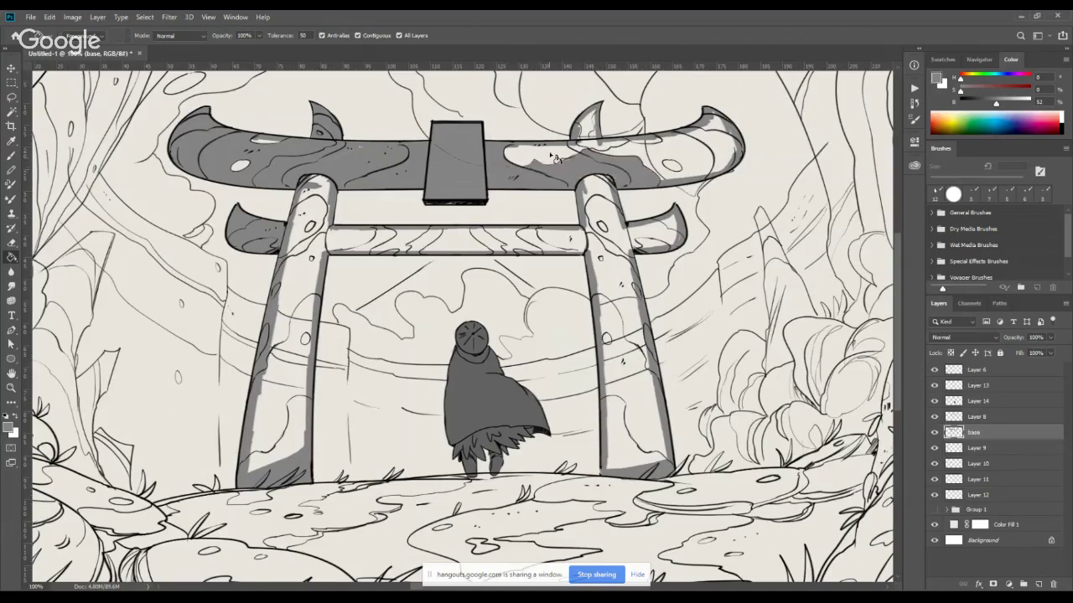
pyautogui.click(550, 155)
pyautogui.click(635, 153)
pyautogui.click(606, 144)
pyautogui.click(591, 131)
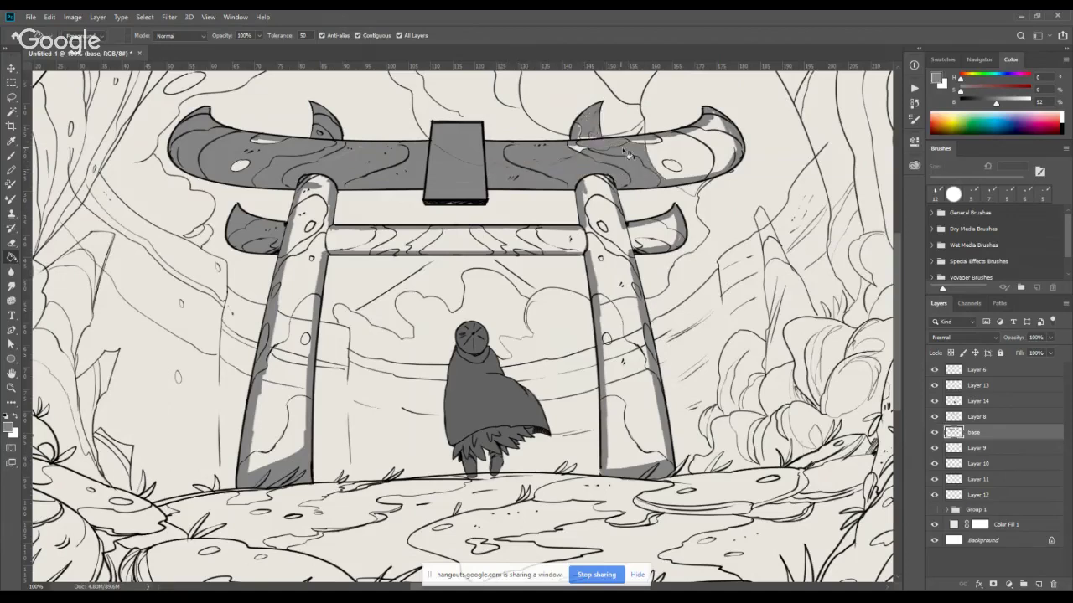
pyautogui.click(673, 155)
pyautogui.click(725, 141)
pyautogui.click(729, 132)
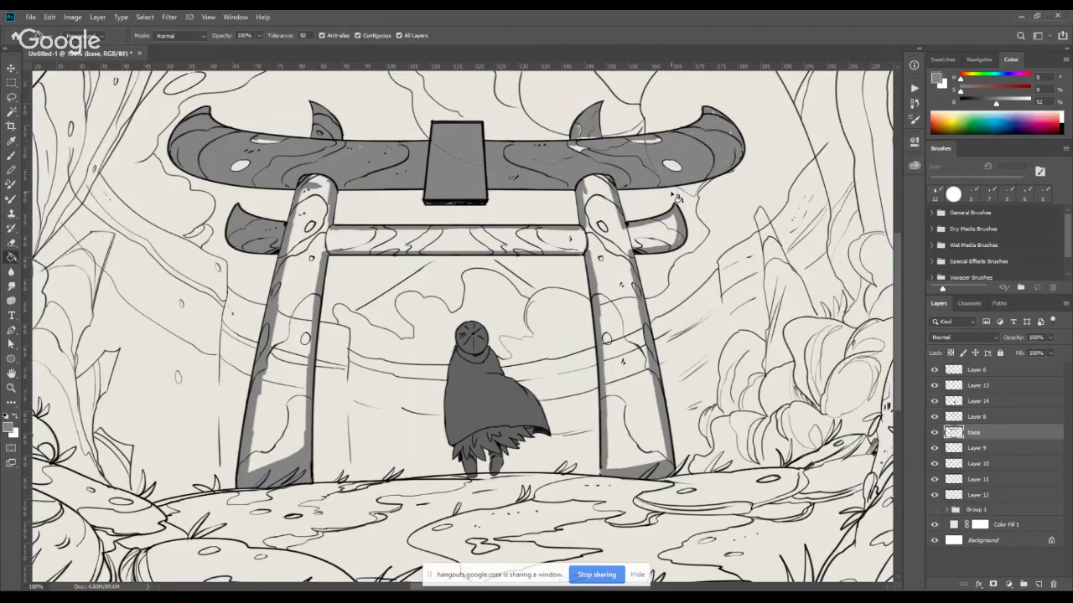
# Fill the left pillar's unpainted sections with grey from below its top down to the base.
pyautogui.click(306, 290)
pyautogui.click(307, 325)
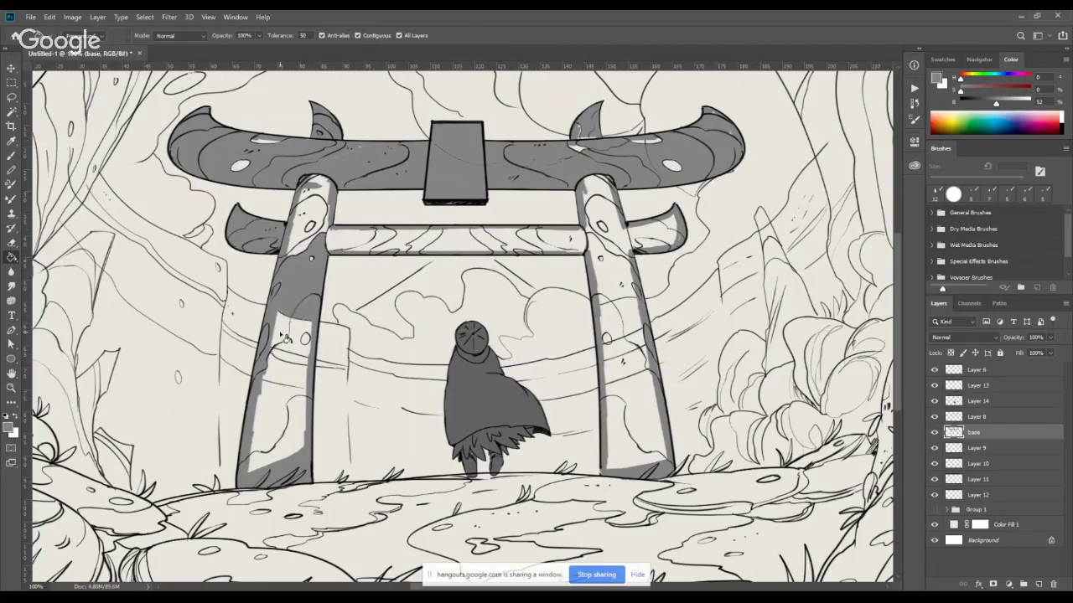
pyautogui.click(283, 335)
pyautogui.click(290, 362)
pyautogui.click(278, 411)
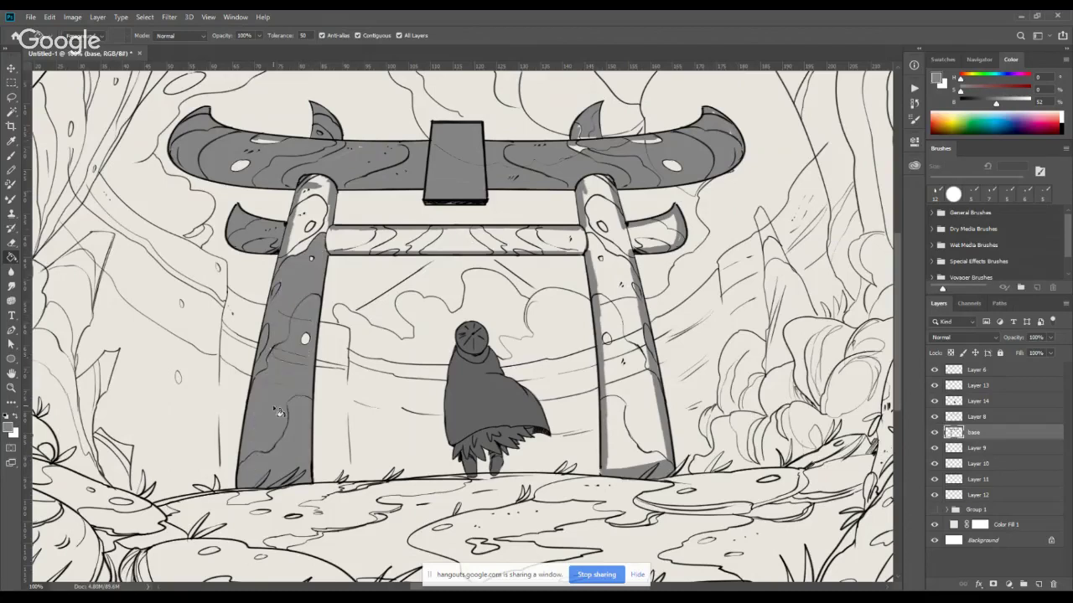
pyautogui.click(307, 243)
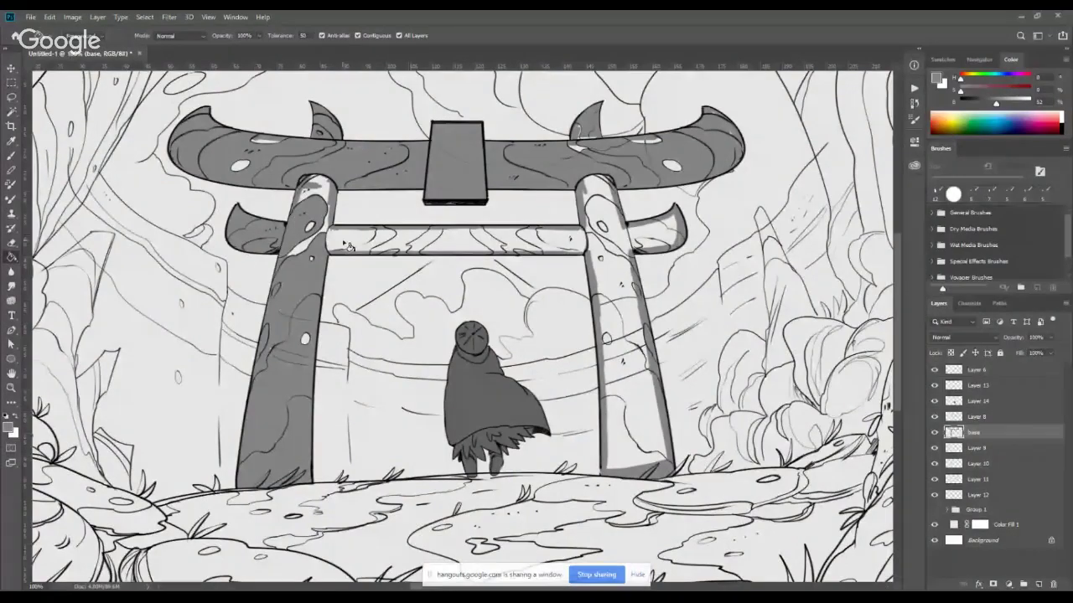
# Fill the lower crossbeam's sections with grey from the left pillar rightward, undoing the last fill near the right pillar.
pyautogui.click(344, 243)
pyautogui.click(423, 245)
pyautogui.click(455, 250)
pyautogui.click(490, 242)
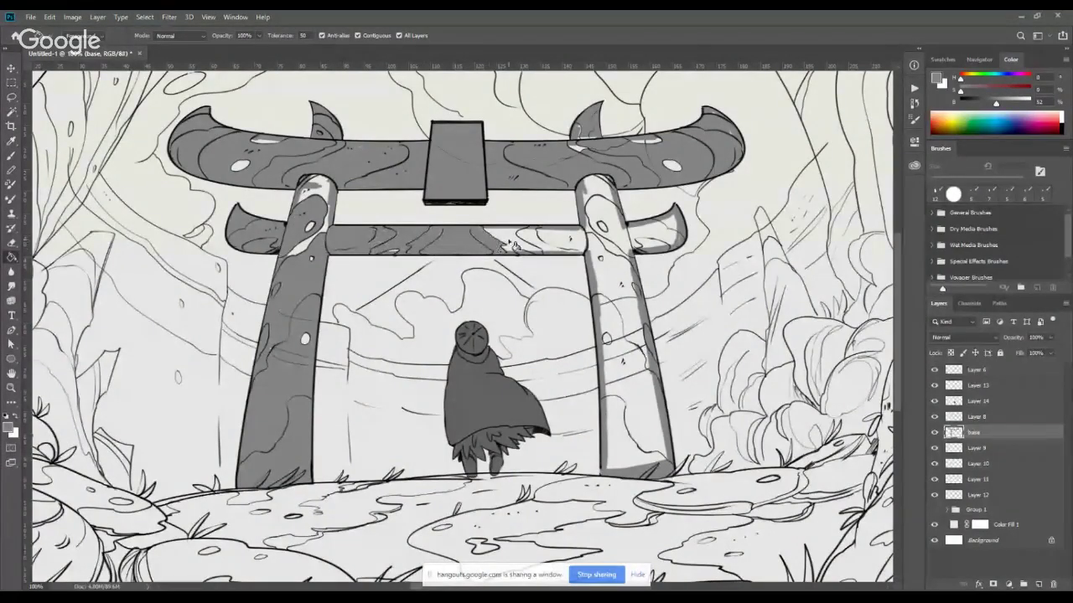
pyautogui.click(508, 244)
pyautogui.click(563, 250)
pyautogui.hotkey('ctrl', 'z')
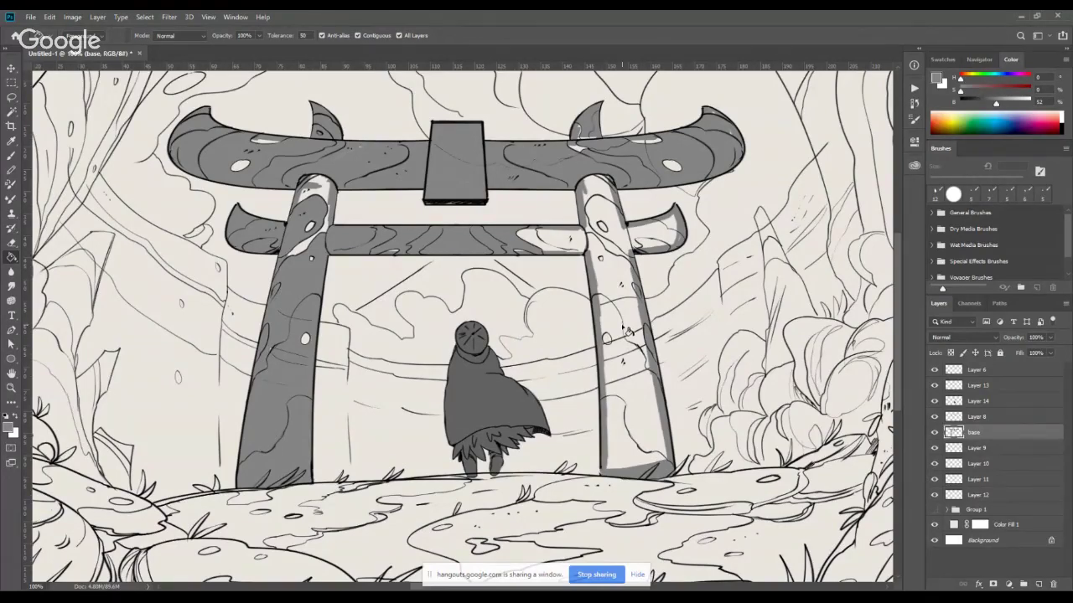
# Fill the right pillar's unpainted sections at its top and from below the lower crossbeam to mid-height with grey.
pyautogui.click(610, 273)
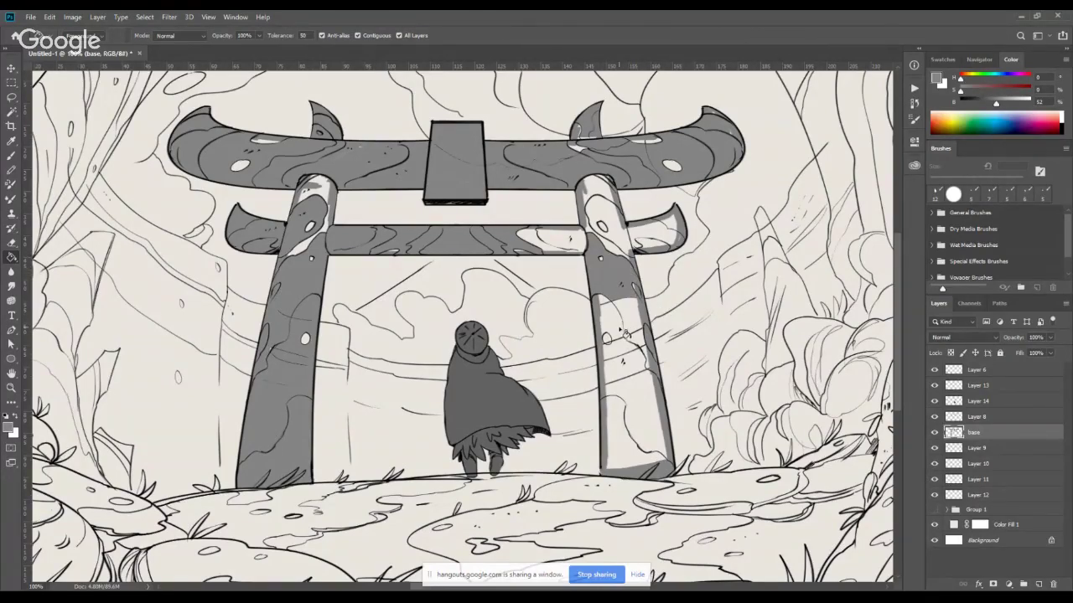
pyautogui.click(621, 327)
pyautogui.click(605, 308)
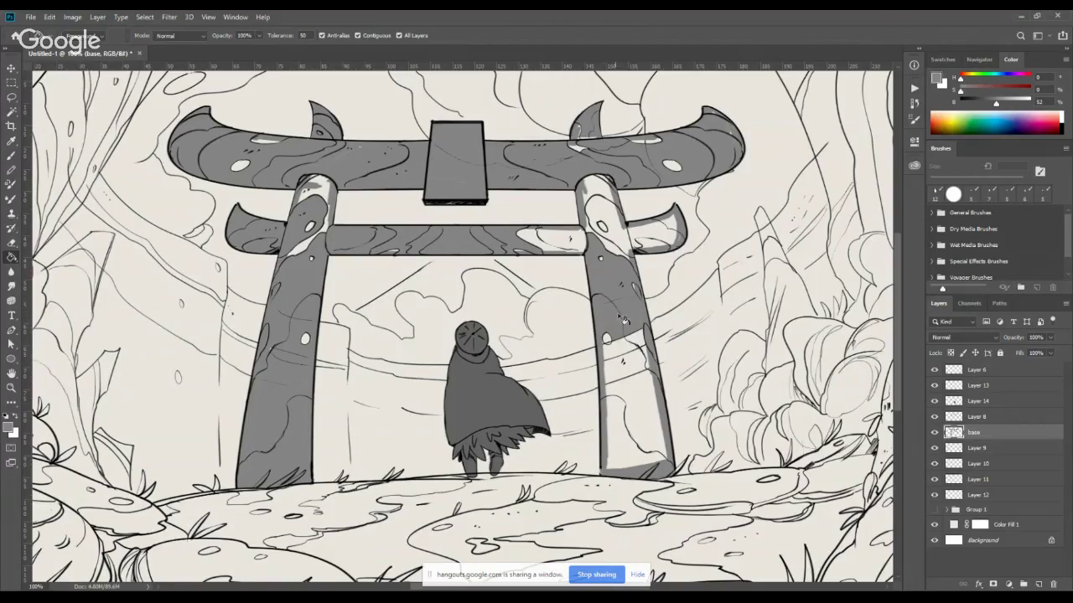
pyautogui.click(602, 215)
pyautogui.click(598, 186)
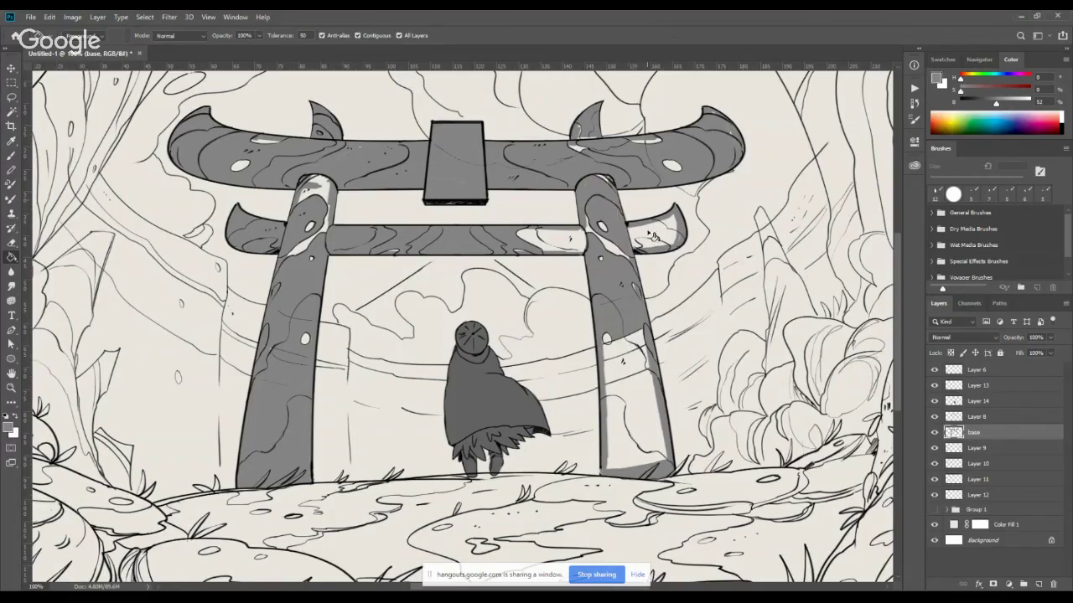
# Fill the lower crossbeam's remaining right sections and the rest of the right pillar down to its base with grey.
pyautogui.click(545, 246)
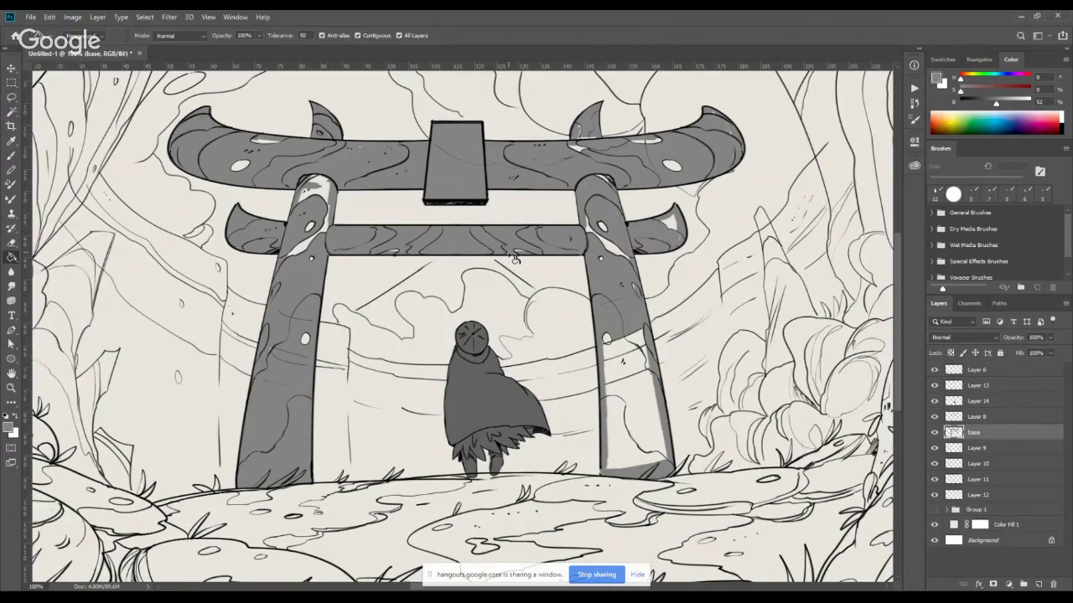
pyautogui.click(644, 398)
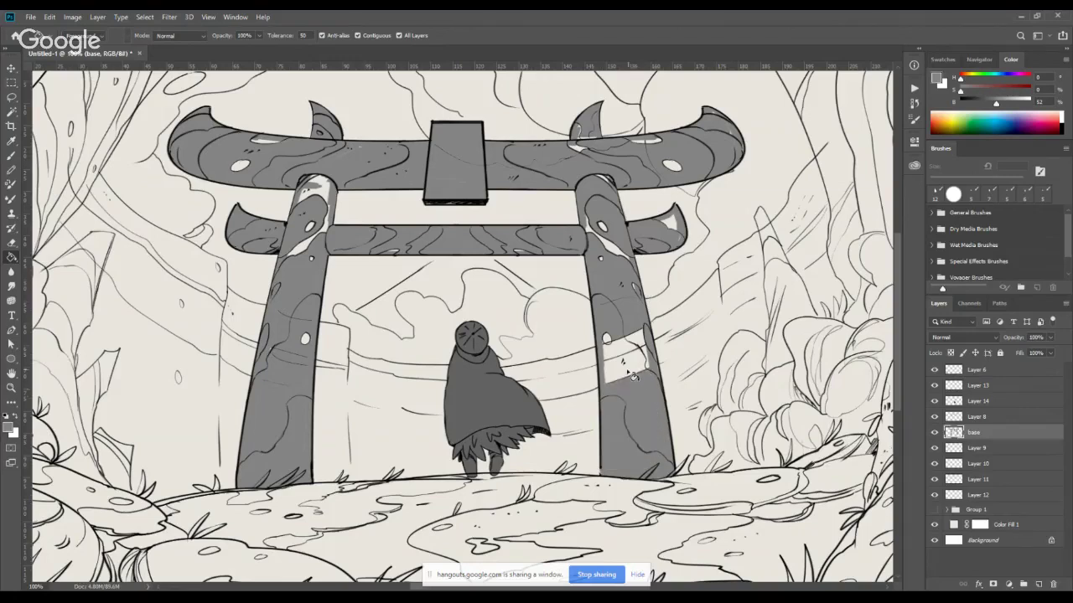
pyautogui.click(635, 375)
pyautogui.click(643, 346)
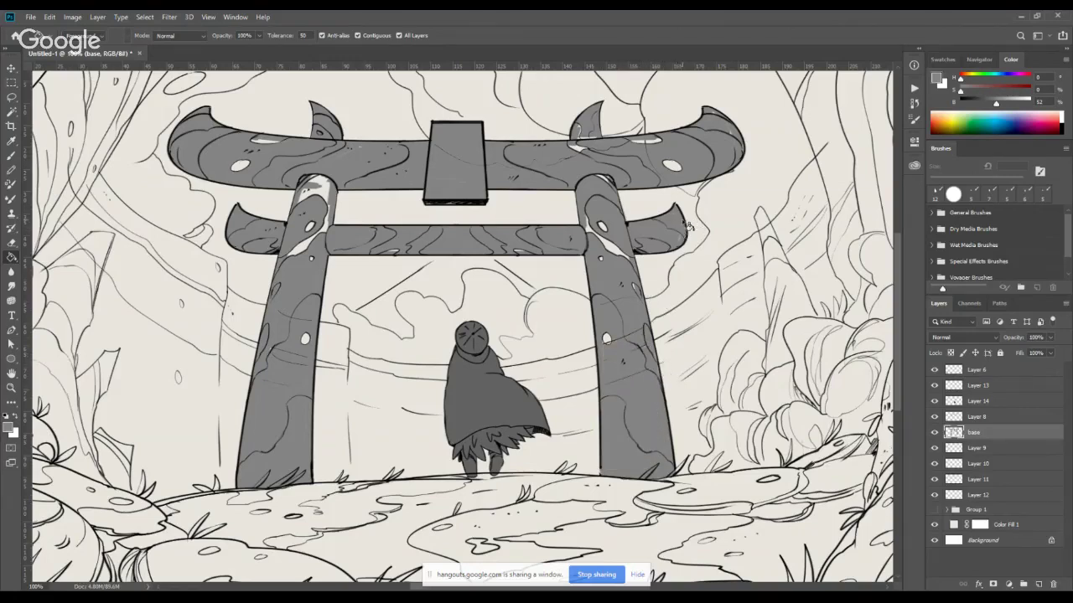
# Paint over the small unfilled gaps on the right pillar and the upper beam's right end with a 44 px brush.
pyautogui.press('b')
pyautogui.rightClick(657, 284)
pyautogui.moveTo(713, 311); pyautogui.dragTo(723, 311)
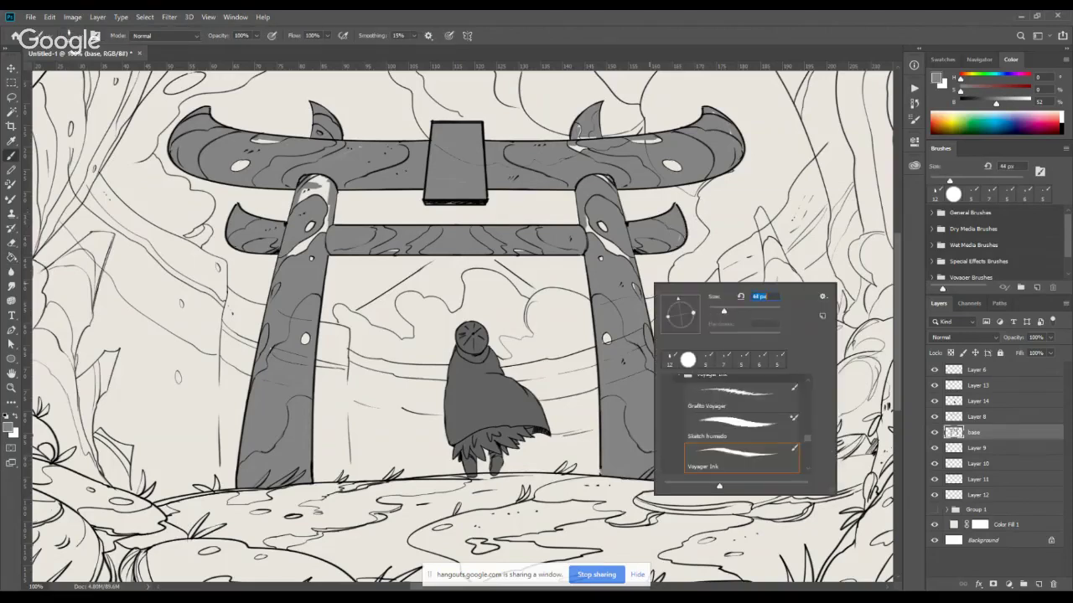
pyautogui.moveTo(611, 258)
pyautogui.mouseDown()
pyautogui.moveTo(601, 225)
pyautogui.moveTo(614, 338)
pyautogui.moveTo(618, 280)
pyautogui.mouseUp()
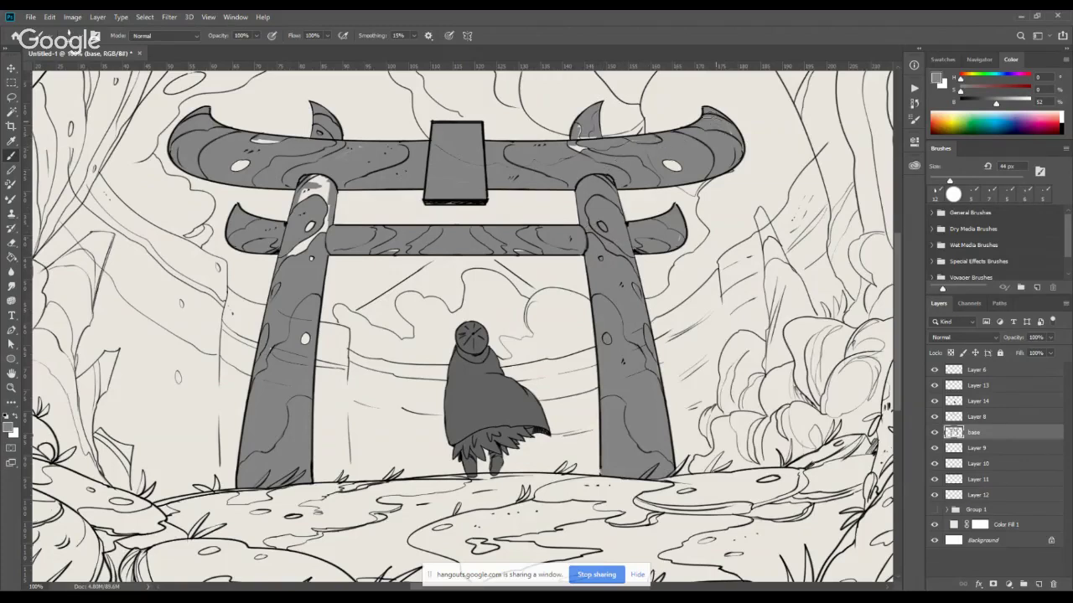
pyautogui.moveTo(677, 168); pyautogui.dragTo(668, 163)
pyautogui.moveTo(584, 138)
pyautogui.mouseDown()
pyautogui.moveTo(575, 154)
pyautogui.moveTo(580, 128)
pyautogui.moveTo(590, 141)
pyautogui.mouseUp()
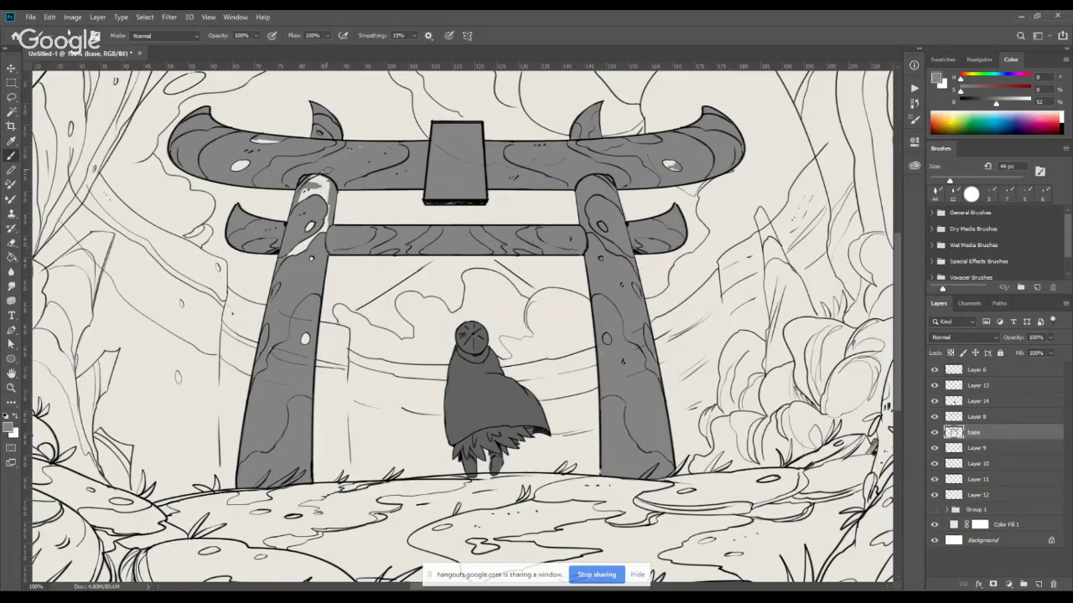
# Paint the remaining white gaps on the left pillar and the upper beam's knots and highlights grey.
pyautogui.moveTo(327, 170)
pyautogui.mouseDown()
pyautogui.moveTo(308, 251)
pyautogui.moveTo(289, 256)
pyautogui.mouseUp()
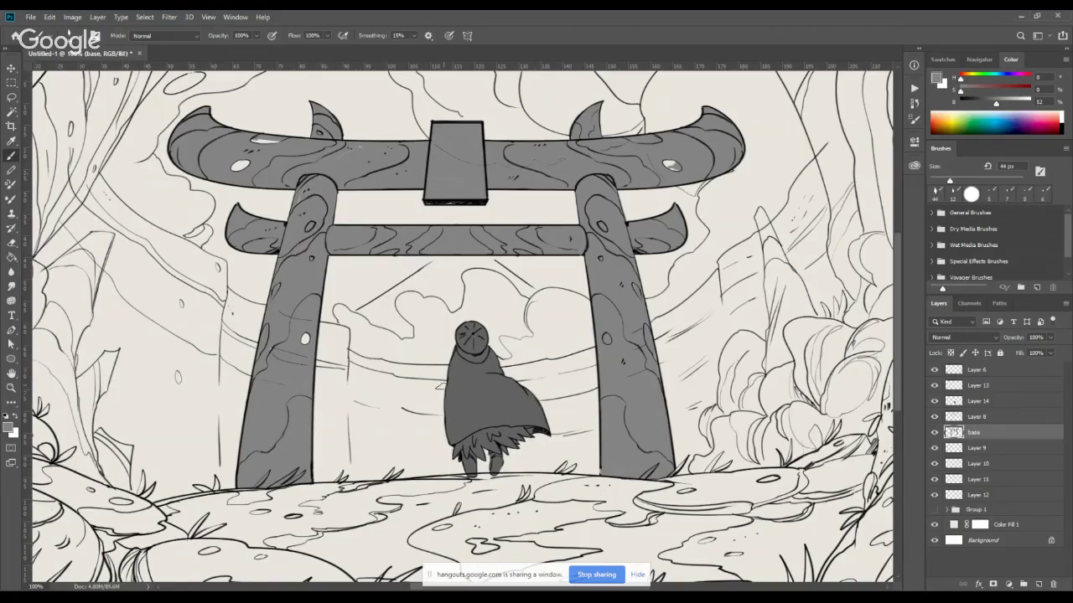
pyautogui.moveTo(279, 337); pyautogui.dragTo(305, 338)
pyautogui.moveTo(248, 164)
pyautogui.mouseDown()
pyautogui.moveTo(231, 167)
pyautogui.moveTo(273, 141)
pyautogui.mouseUp()
pyautogui.moveTo(667, 164); pyautogui.dragTo(676, 165)
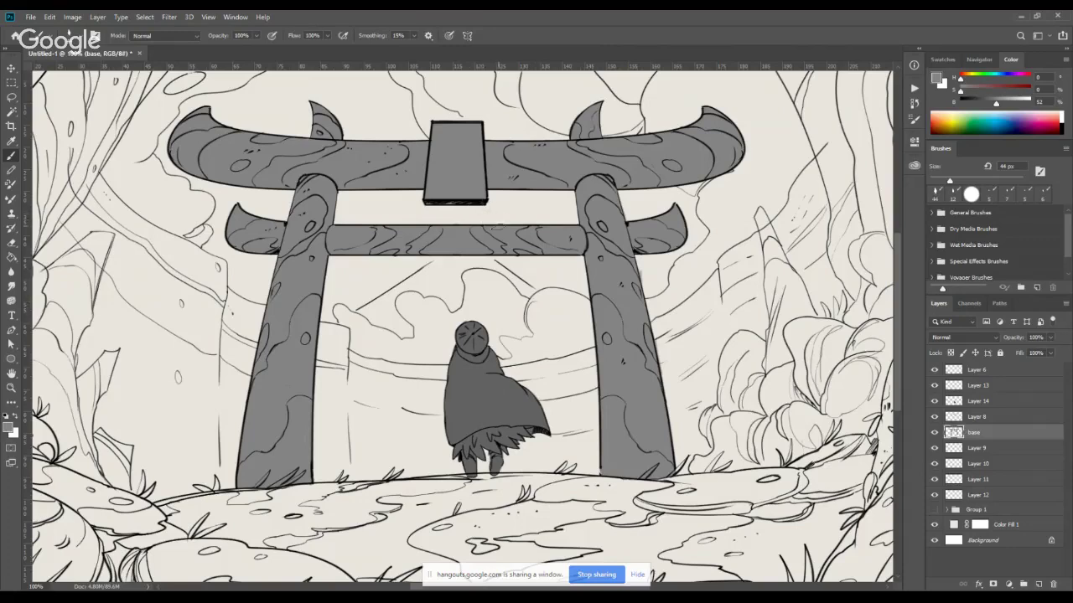
# Examine the layers by toggling their visibility one at a time to identify which line art each one holds.
pyautogui.hotkey('ctrl', '-')
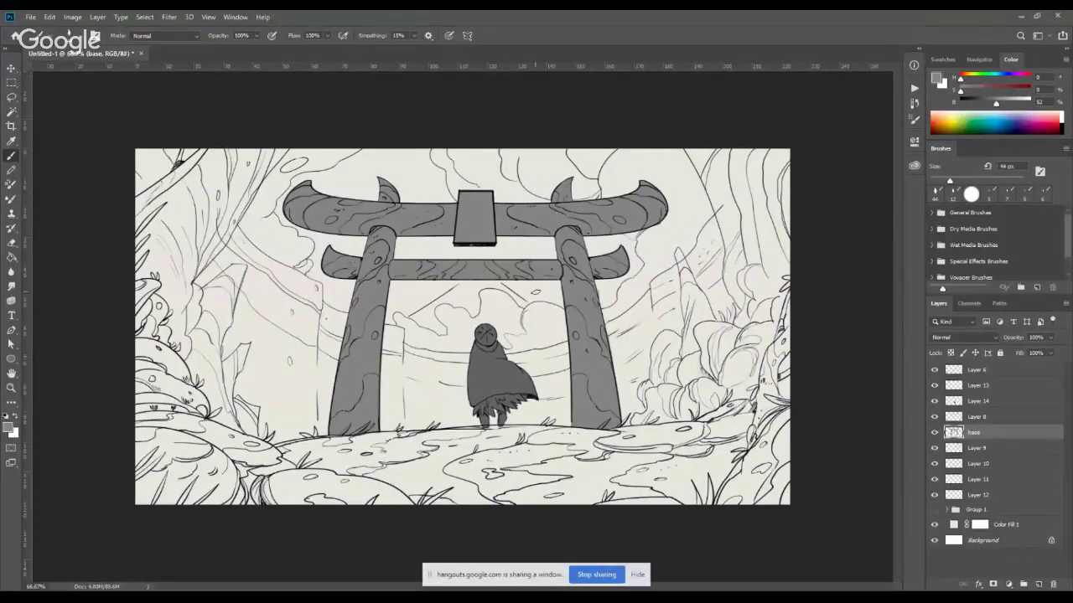
pyautogui.hotkey('ctrl', '+')
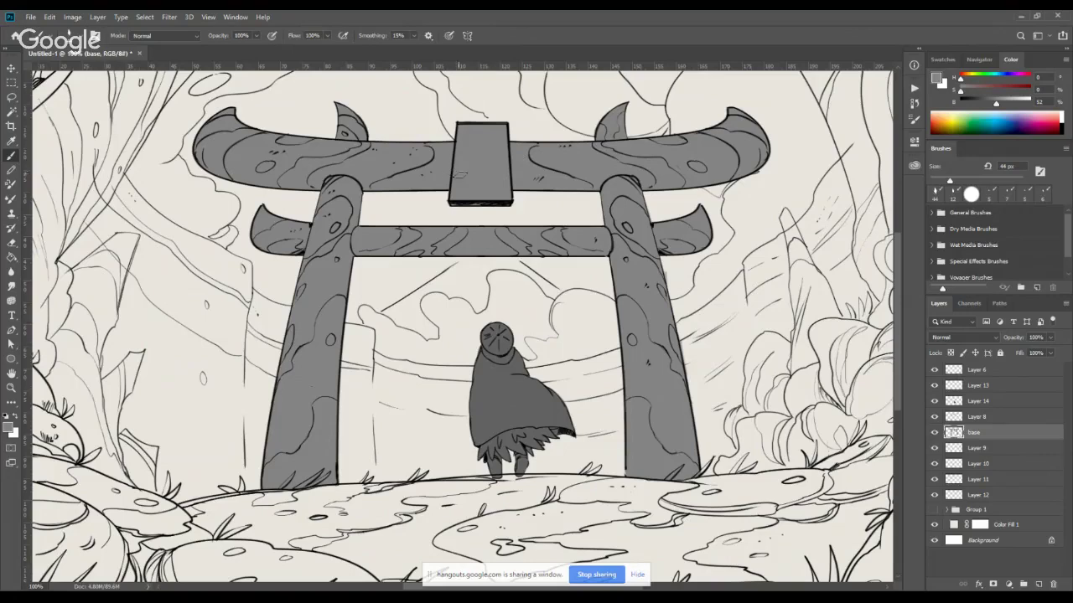
pyautogui.press('g')
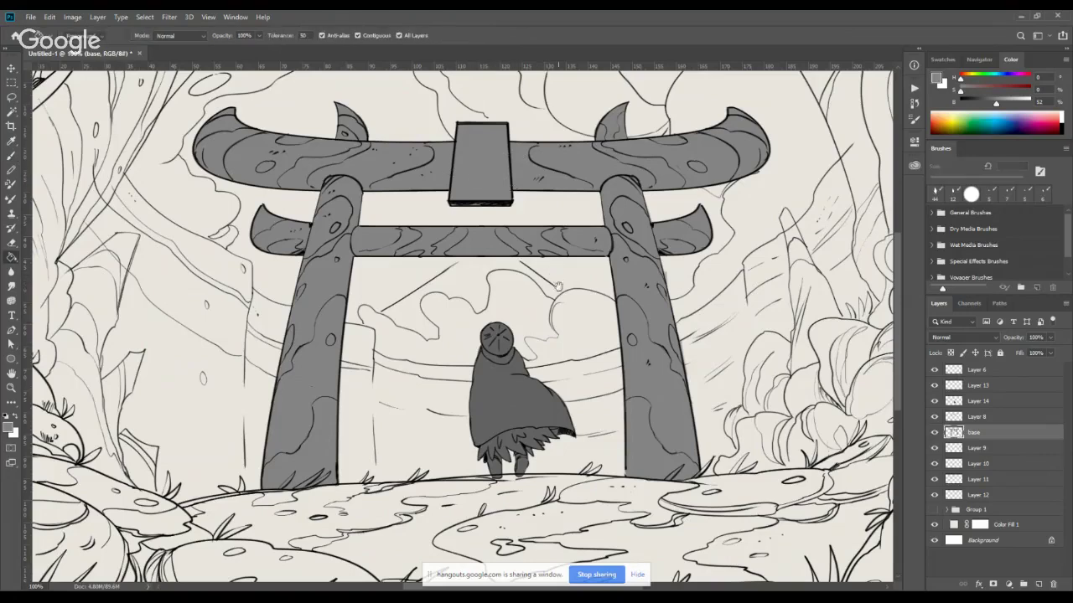
pyautogui.moveTo(847, 440)
pyautogui.mouseDown()
pyautogui.moveTo(658, 352)
pyautogui.moveTo(522, 411)
pyautogui.mouseUp()
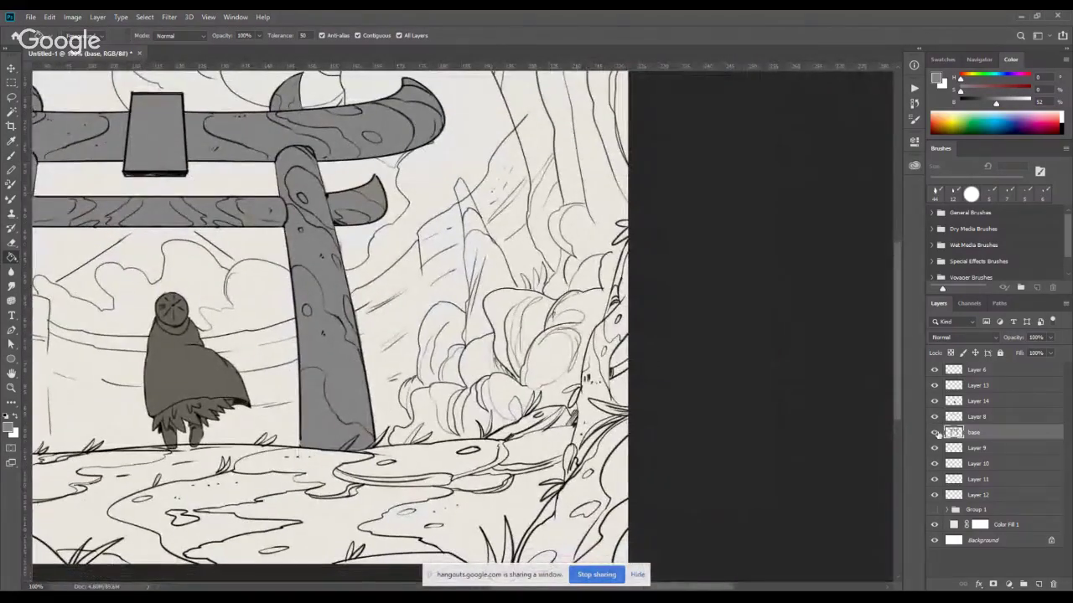
pyautogui.click(935, 448)
pyautogui.click(936, 448)
pyautogui.click(934, 464)
pyautogui.click(934, 464)
pyautogui.click(935, 402)
pyautogui.click(935, 401)
pyautogui.click(935, 385)
pyautogui.click(935, 386)
pyautogui.click(935, 369)
pyautogui.click(935, 370)
# Add a new layer directly above Layer 13 and name it "base".
pyautogui.click(959, 386)
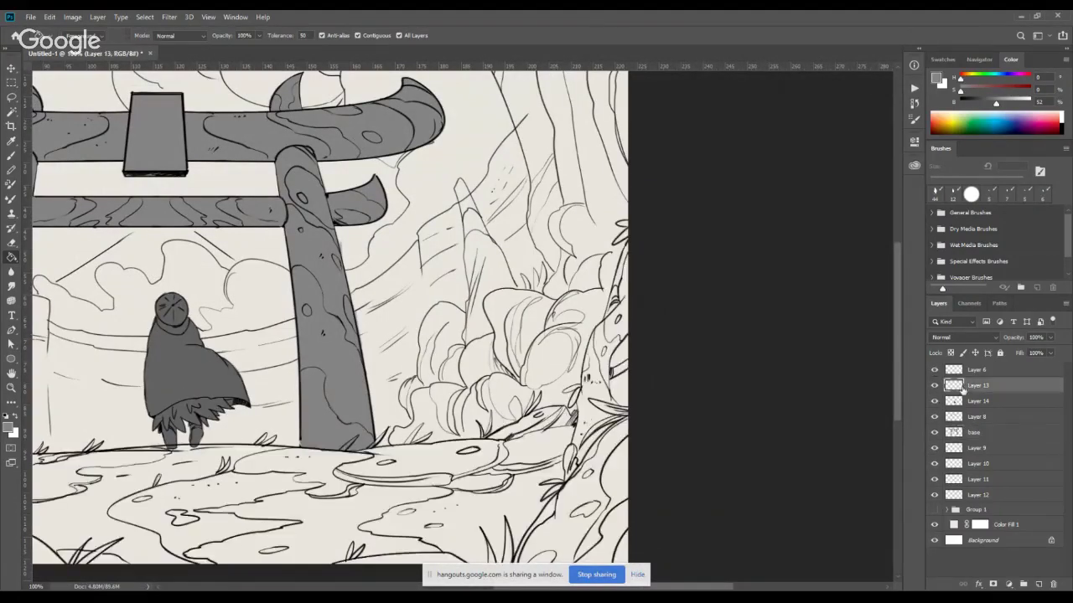
pyautogui.click(1039, 584)
pyautogui.doubleClick(975, 386)
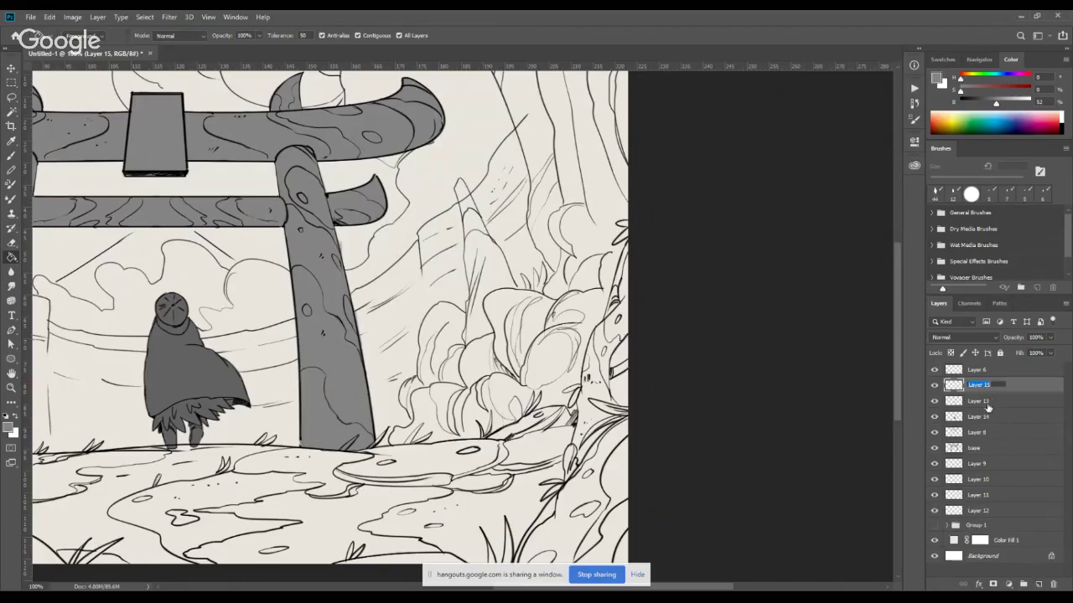
pyautogui.write('base')
pyautogui.press('Return')
# Set the foreground grey's brightness to 46% and hide the layers from Layer 13 down to Layer 12.
pyautogui.press('b')
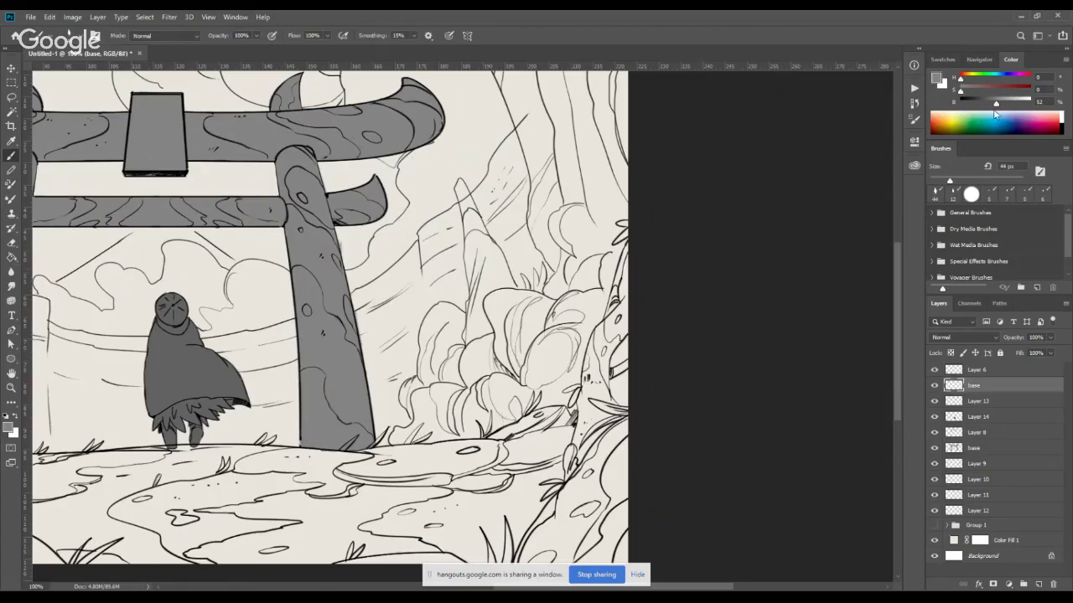
pyautogui.moveTo(996, 103); pyautogui.dragTo(991, 102)
pyautogui.moveTo(935, 408); pyautogui.dragTo(954, 517)
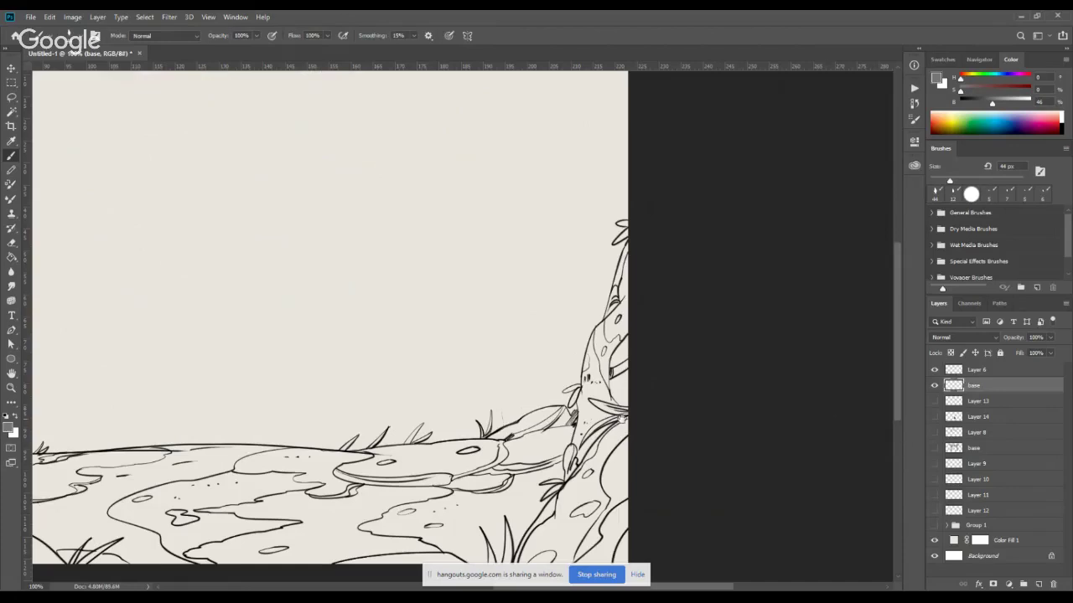
# Lasso the foreground ground just inside its outline, from the left rocks across to the right tree trunk and the canvas bottom.
pyautogui.moveTo(453, 436); pyautogui.dragTo(794, 316)
pyautogui.moveTo(413, 375)
pyautogui.mouseDown()
pyautogui.moveTo(556, 429)
pyautogui.moveTo(631, 441)
pyautogui.mouseUp()
pyautogui.scroll(1, 352, 247)
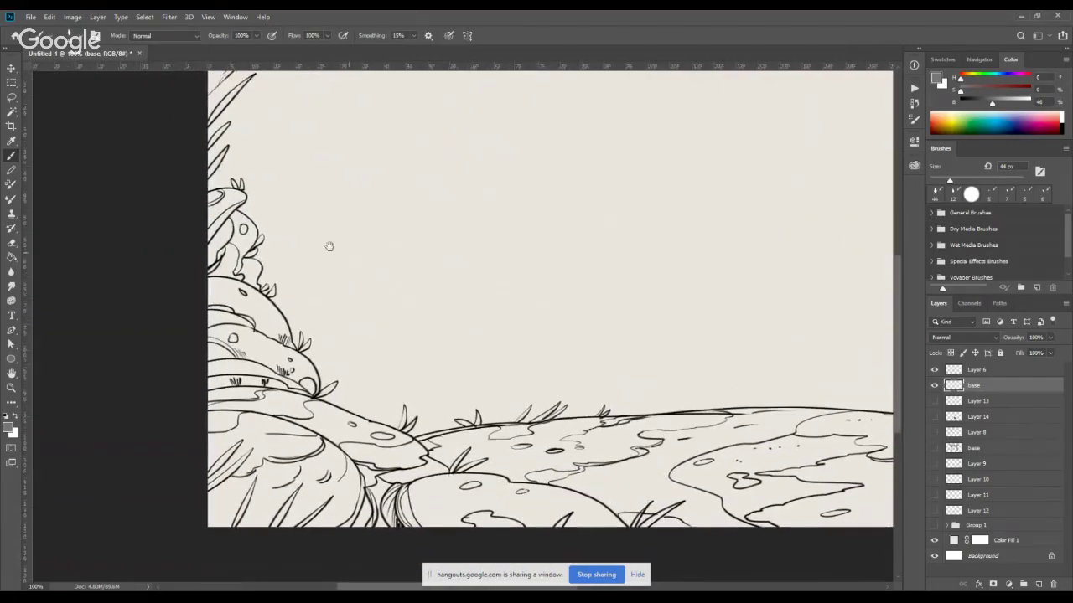
pyautogui.click(12, 96)
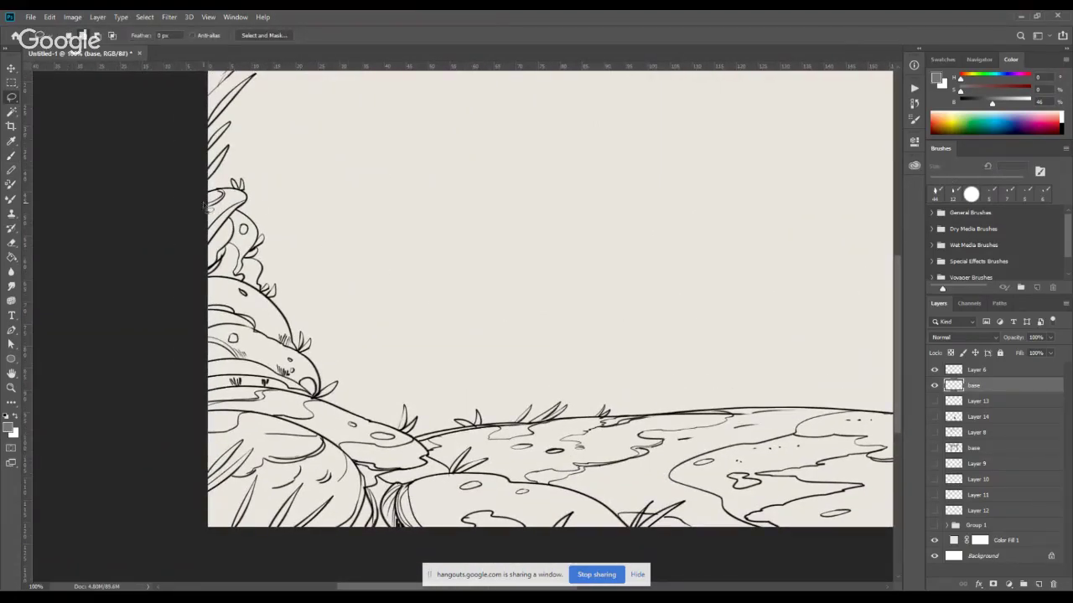
pyautogui.moveTo(200, 206)
pyautogui.mouseDown()
pyautogui.moveTo(228, 198)
pyautogui.moveTo(250, 229)
pyautogui.moveTo(259, 283)
pyautogui.moveTo(312, 375)
pyautogui.moveTo(316, 411)
pyautogui.moveTo(423, 449)
pyautogui.moveTo(649, 424)
pyautogui.moveTo(758, 460)
pyautogui.moveTo(170, 443)
pyautogui.moveTo(183, 216)
pyautogui.moveTo(216, 205)
pyautogui.mouseUp()
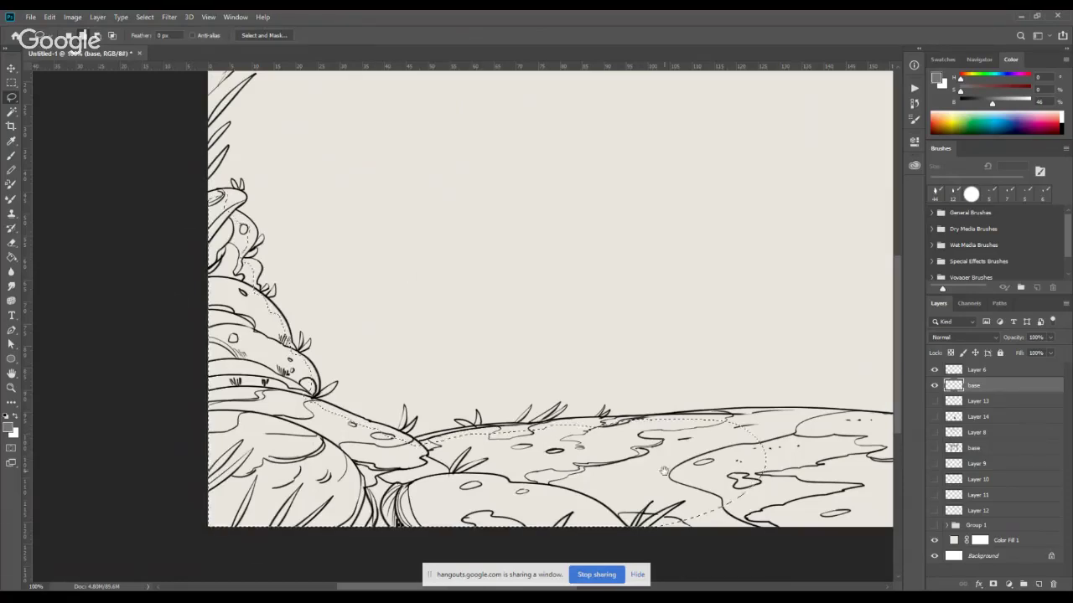
pyautogui.moveTo(726, 438)
pyautogui.mouseDown()
pyautogui.moveTo(350, 397)
pyautogui.moveTo(687, 370)
pyautogui.moveTo(748, 340)
pyautogui.moveTo(764, 362)
pyautogui.moveTo(773, 307)
pyautogui.moveTo(802, 242)
pyautogui.moveTo(836, 215)
pyautogui.moveTo(668, 534)
pyautogui.moveTo(232, 502)
pyautogui.moveTo(241, 445)
pyautogui.mouseUp()
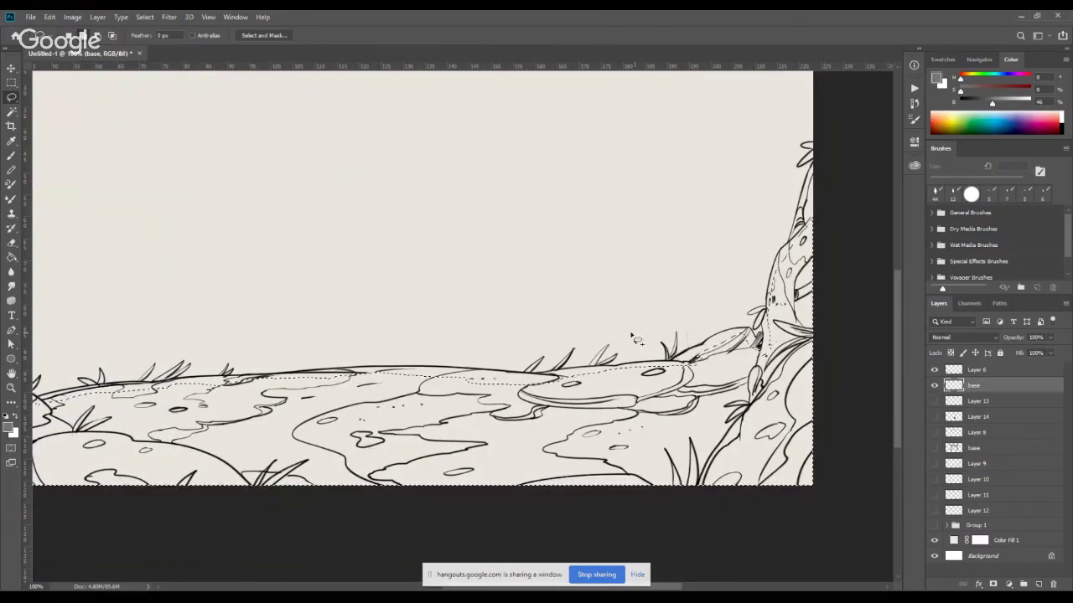
pyautogui.moveTo(464, 323); pyautogui.dragTo(587, 331)
# Fill the selected ground with the 46% grey, with sampling of all layers turned off, and deselect it.
pyautogui.press('g')
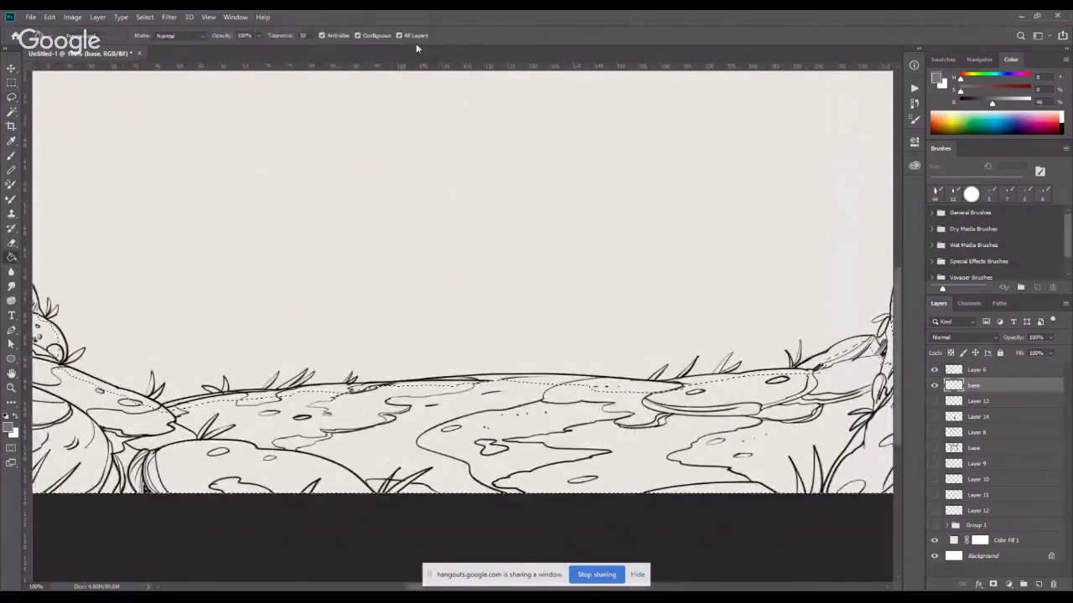
pyautogui.click(505, 447)
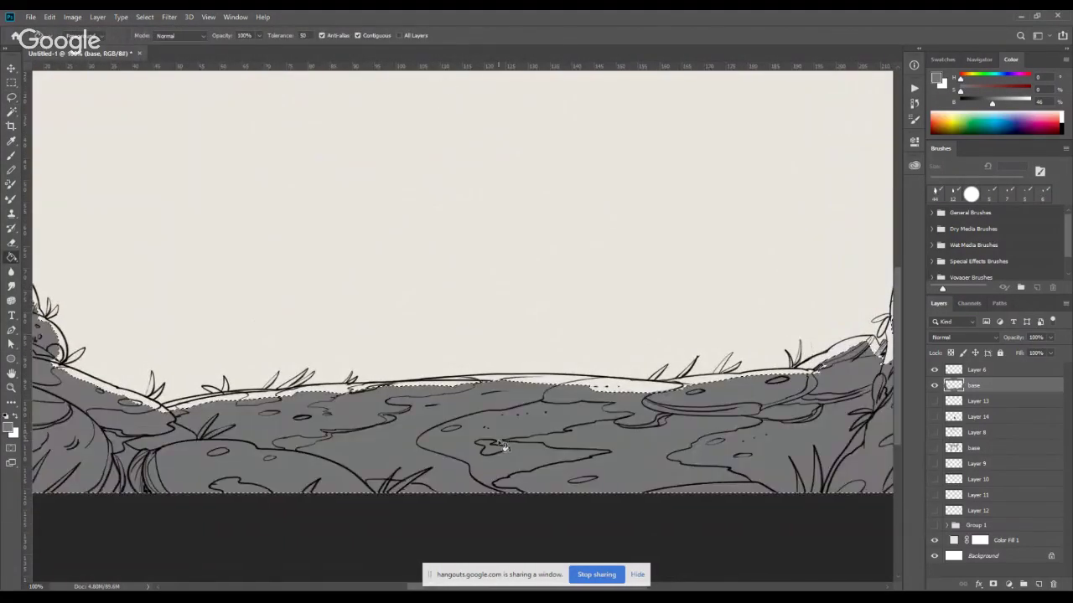
pyautogui.press('v')
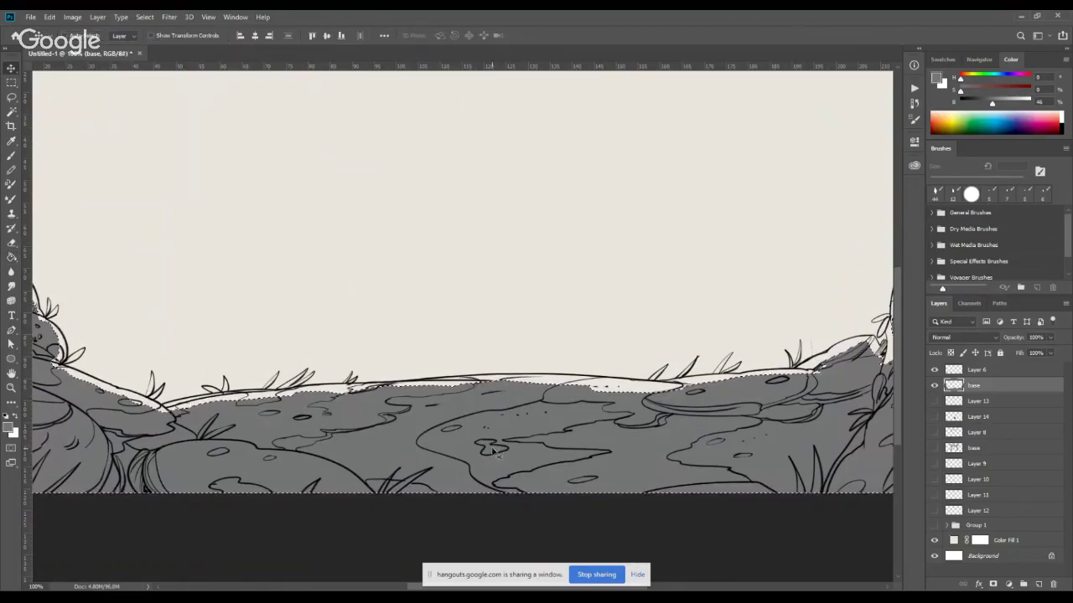
pyautogui.hotkey('ctrl', 'd')
# Paint grey up to the ground's outline along its left-centre edge, reducing the brush to 25 px.
pyautogui.press('b')
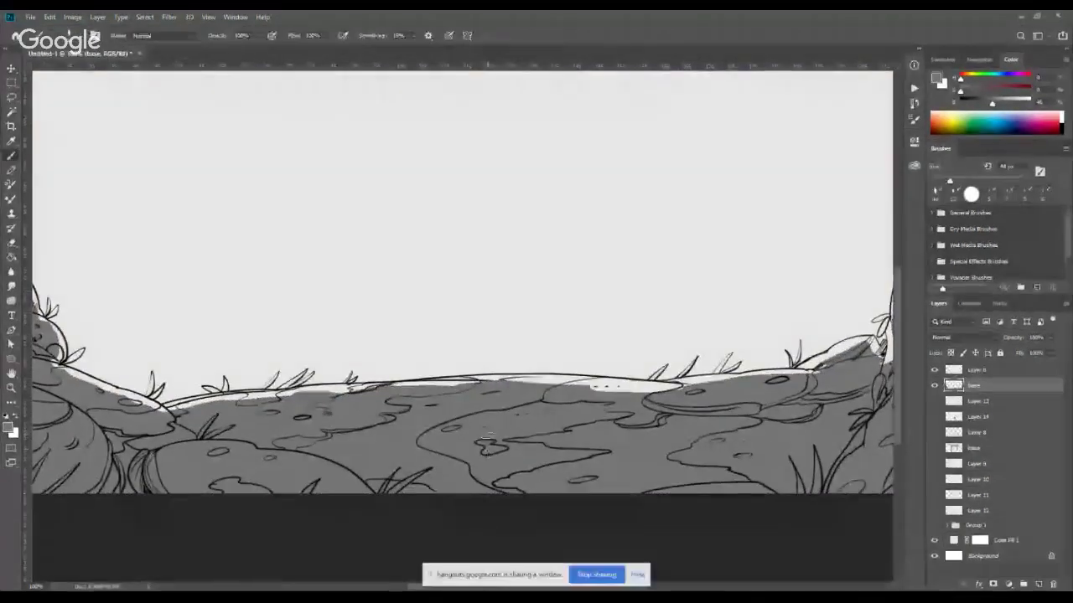
pyautogui.moveTo(414, 362); pyautogui.dragTo(550, 360)
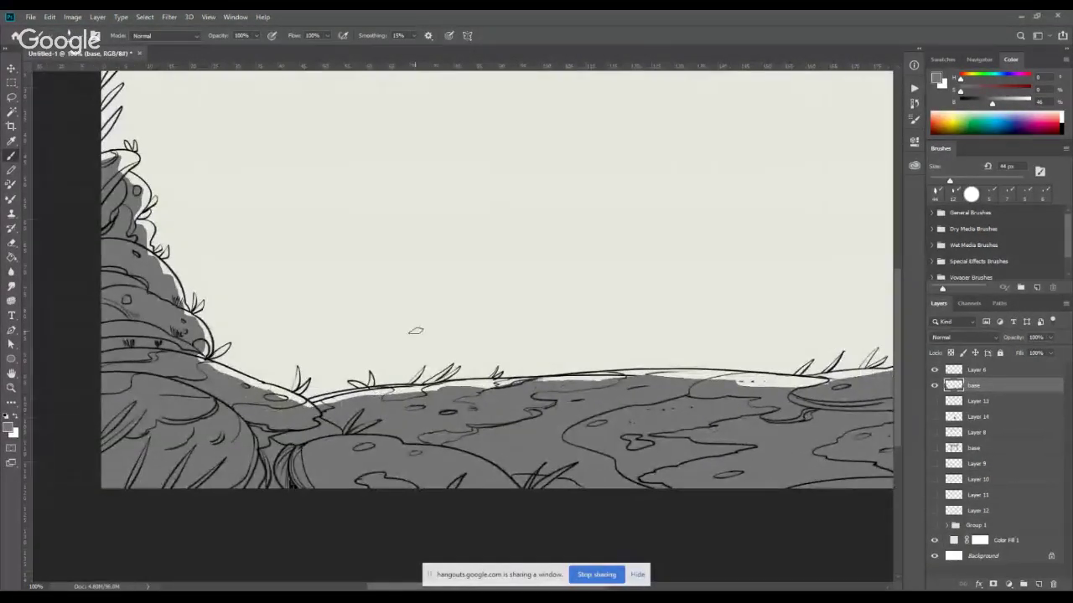
pyautogui.moveTo(347, 404)
pyautogui.mouseDown()
pyautogui.moveTo(302, 406)
pyautogui.moveTo(401, 396)
pyautogui.mouseUp()
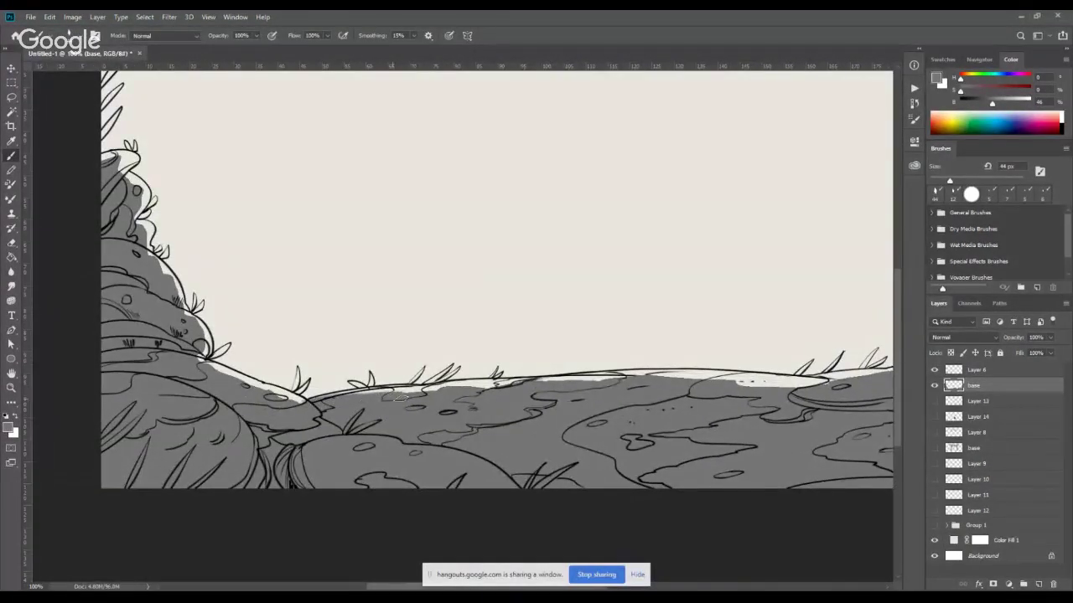
pyautogui.moveTo(461, 410); pyautogui.dragTo(472, 356)
pyautogui.rightClick(494, 341)
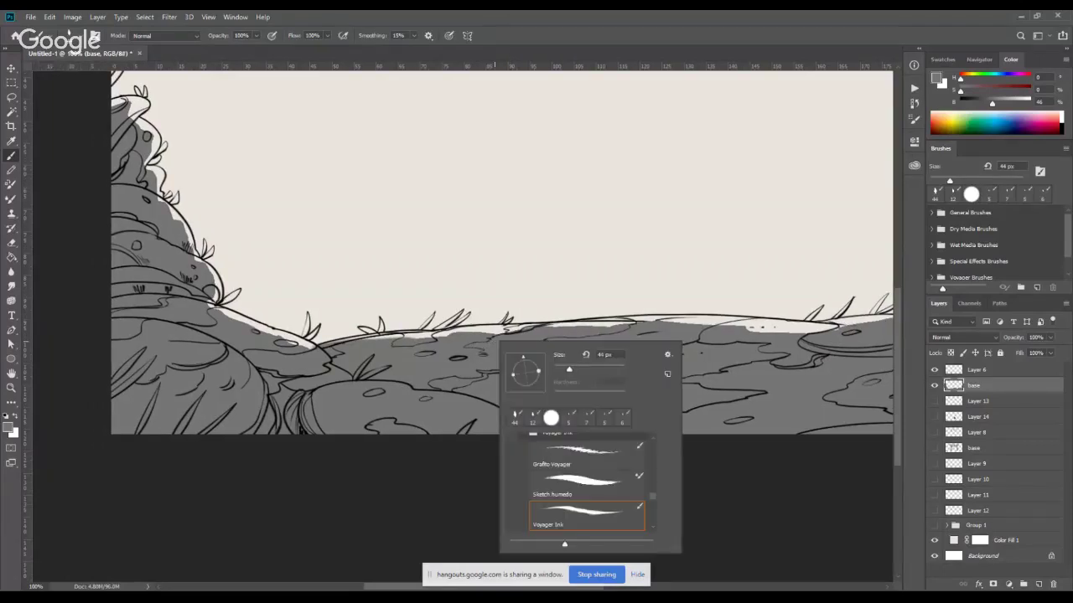
pyautogui.moveTo(569, 369); pyautogui.dragTo(562, 370)
pyautogui.moveTo(398, 340); pyautogui.dragTo(328, 345)
pyautogui.moveTo(436, 339)
pyautogui.mouseDown()
pyautogui.moveTo(365, 336)
pyautogui.moveTo(465, 331)
pyautogui.moveTo(440, 330)
pyautogui.mouseUp()
pyautogui.moveTo(536, 325)
pyautogui.mouseDown()
pyautogui.moveTo(454, 326)
pyautogui.moveTo(494, 320)
pyautogui.mouseUp()
pyautogui.press('e')
pyautogui.press('b')
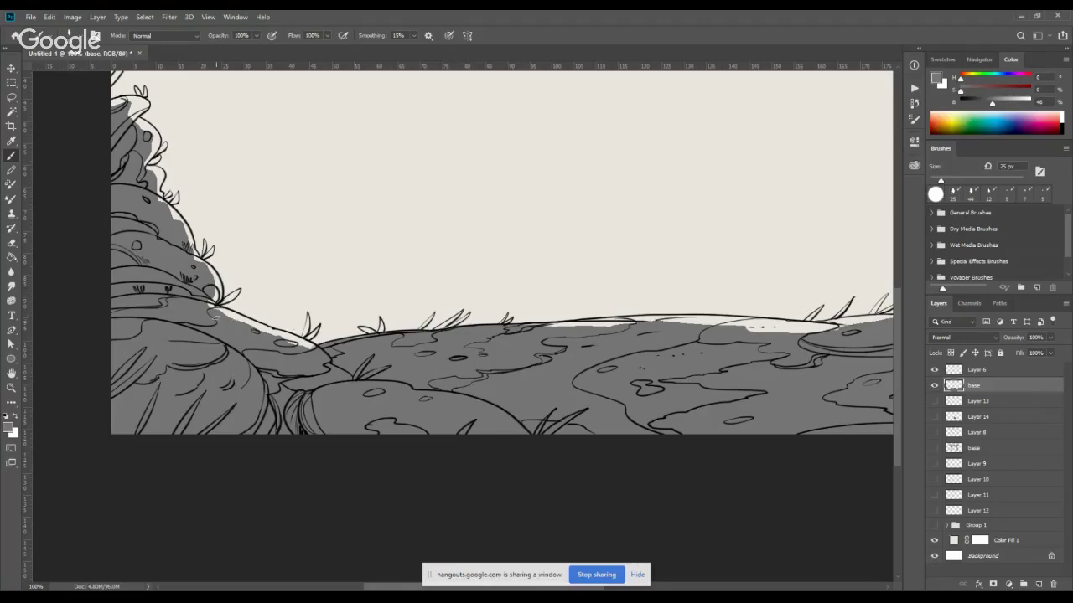
# Paint the slope's edge below the left rocks and the grass blade at its top grey, trimming overspill with the eraser.
pyautogui.moveTo(215, 316)
pyautogui.mouseDown()
pyautogui.moveTo(308, 347)
pyautogui.moveTo(251, 322)
pyautogui.moveTo(273, 330)
pyautogui.mouseUp()
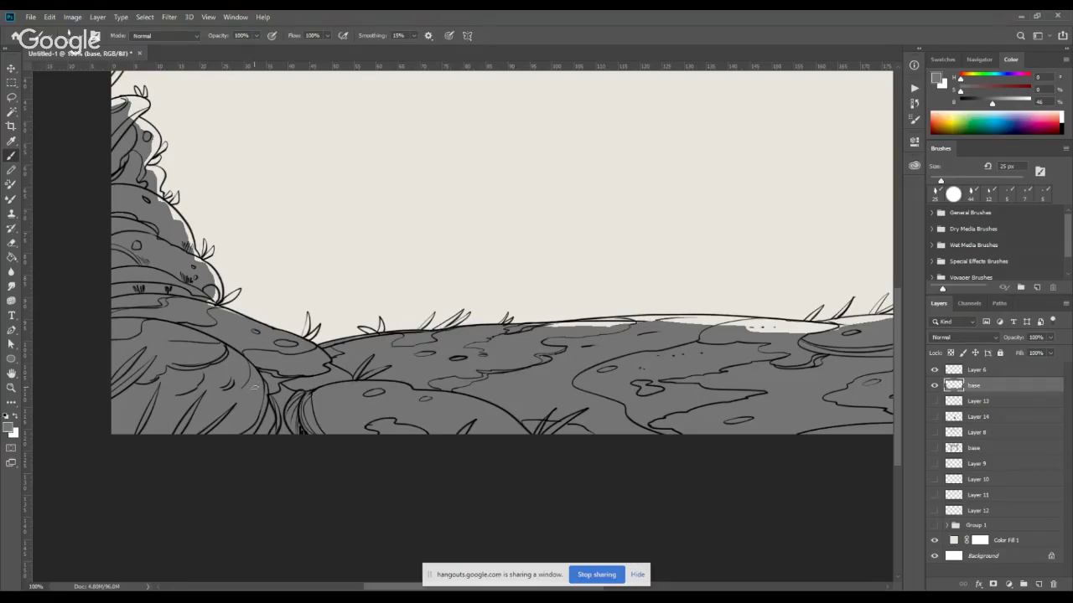
pyautogui.hotkey('ctrl', '+')
pyautogui.moveTo(222, 254); pyautogui.dragTo(400, 350)
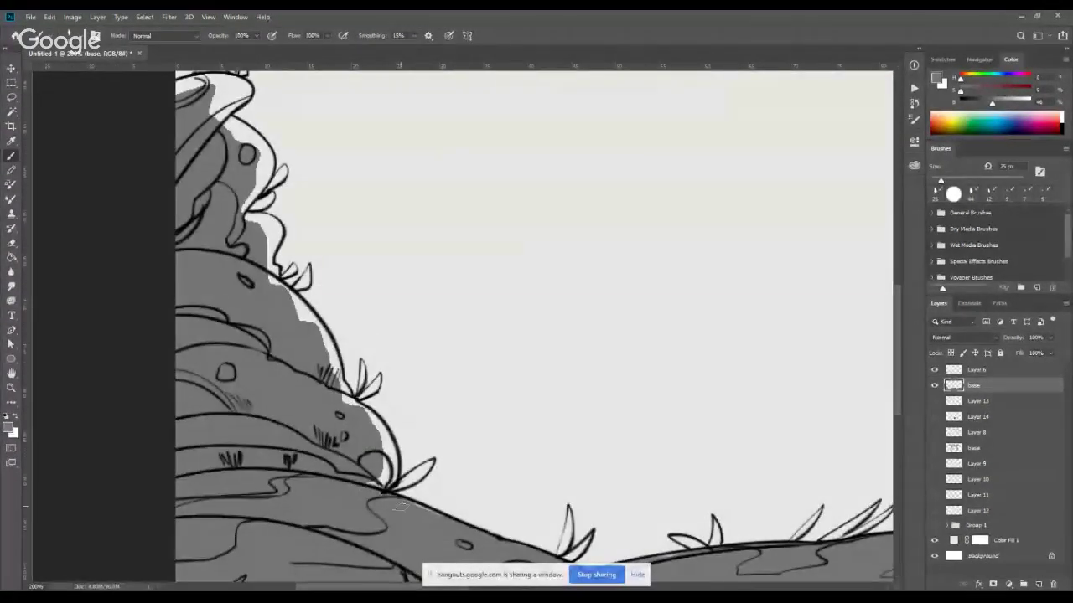
pyautogui.moveTo(373, 495); pyautogui.dragTo(423, 471)
pyautogui.press('e')
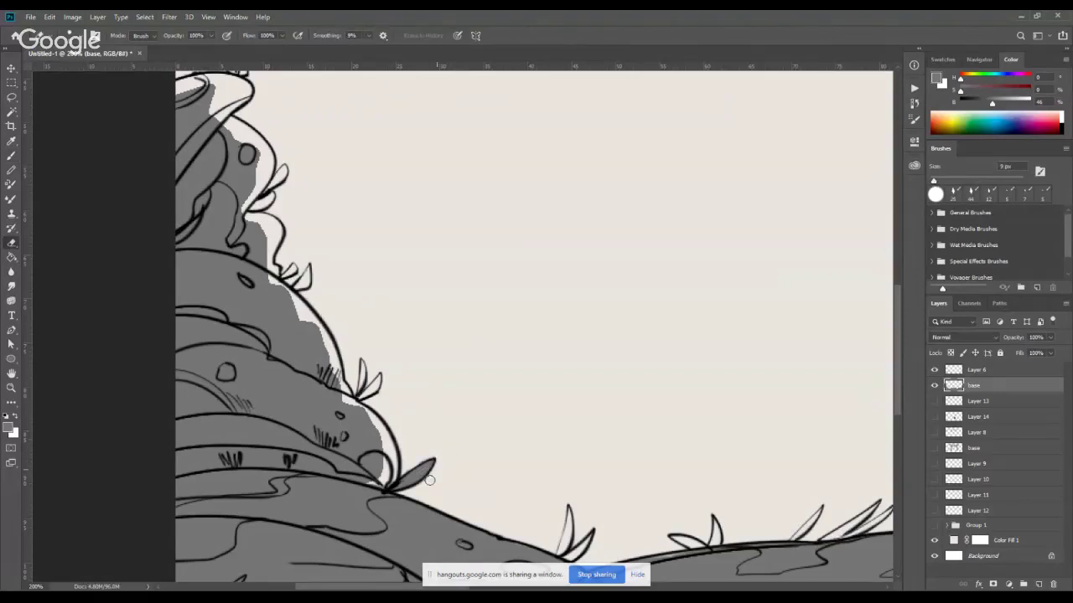
pyautogui.press('b')
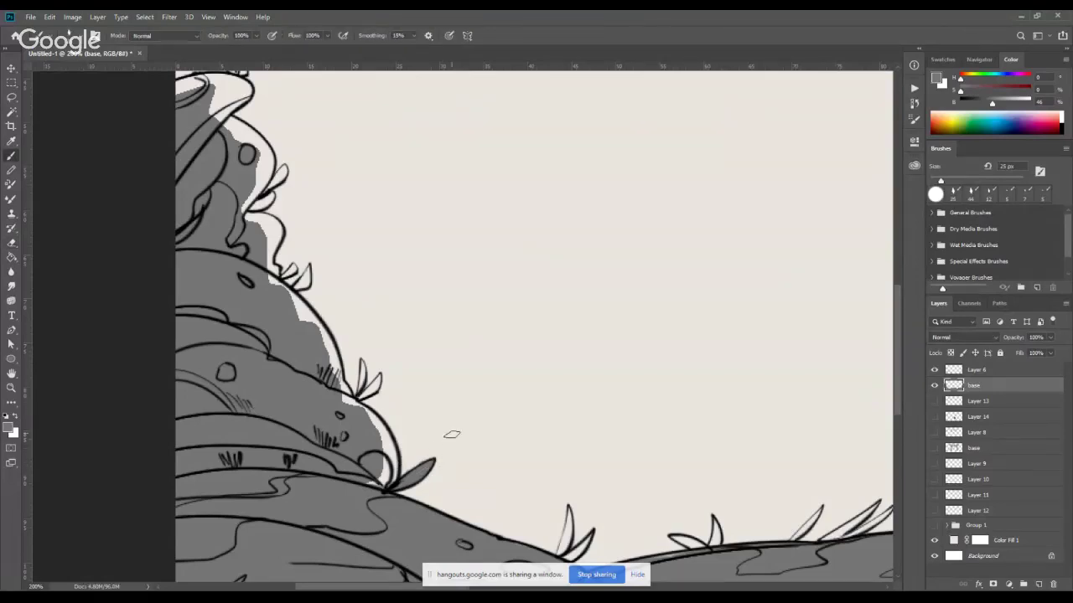
# Reduce the brush to 12 px and paint the lower left rocks grey up to their outline, including the grass tuft between them.
pyautogui.rightClick(494, 424)
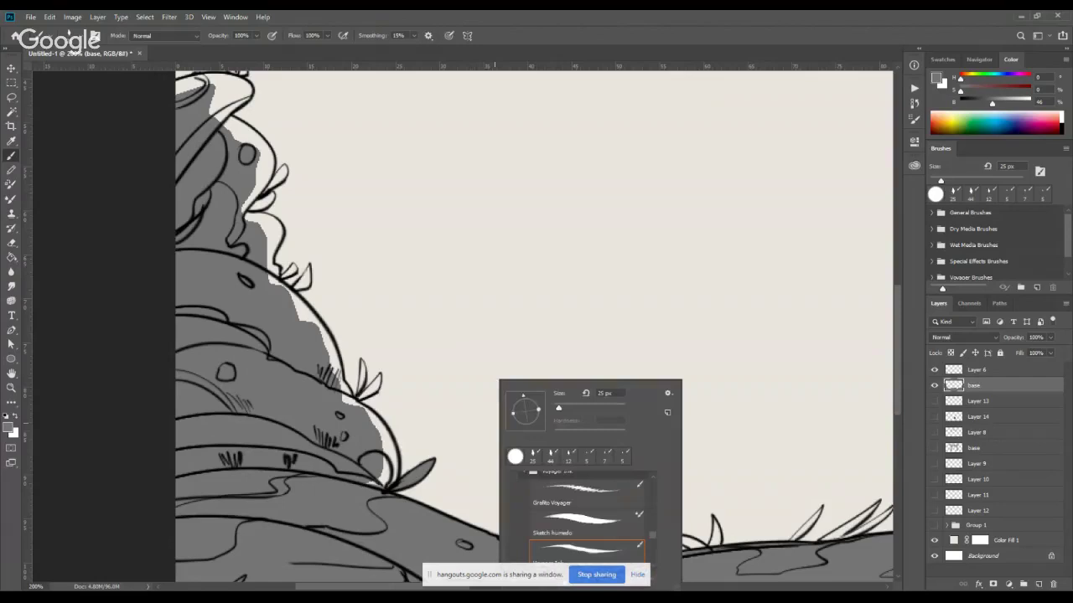
pyautogui.moveTo(558, 408); pyautogui.dragTo(555, 408)
pyautogui.press('Return')
pyautogui.moveTo(374, 474)
pyautogui.mouseDown()
pyautogui.moveTo(388, 445)
pyautogui.moveTo(388, 460)
pyautogui.moveTo(350, 402)
pyautogui.moveTo(388, 449)
pyautogui.moveTo(372, 427)
pyautogui.moveTo(391, 471)
pyautogui.mouseUp()
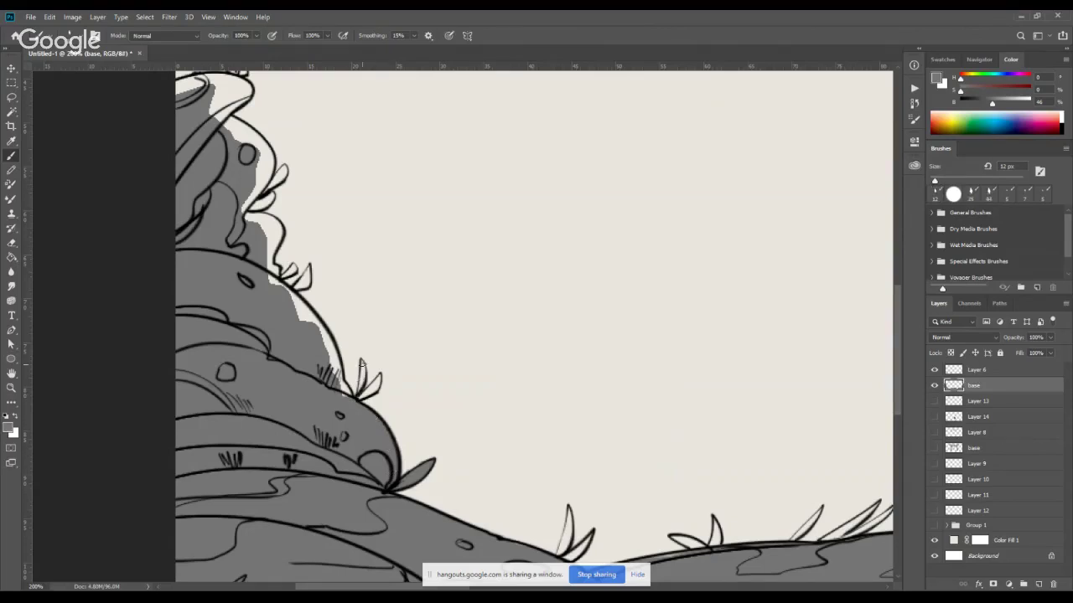
pyautogui.moveTo(362, 362)
pyautogui.mouseDown()
pyautogui.moveTo(362, 390)
pyautogui.moveTo(377, 381)
pyautogui.mouseUp()
pyautogui.press('e')
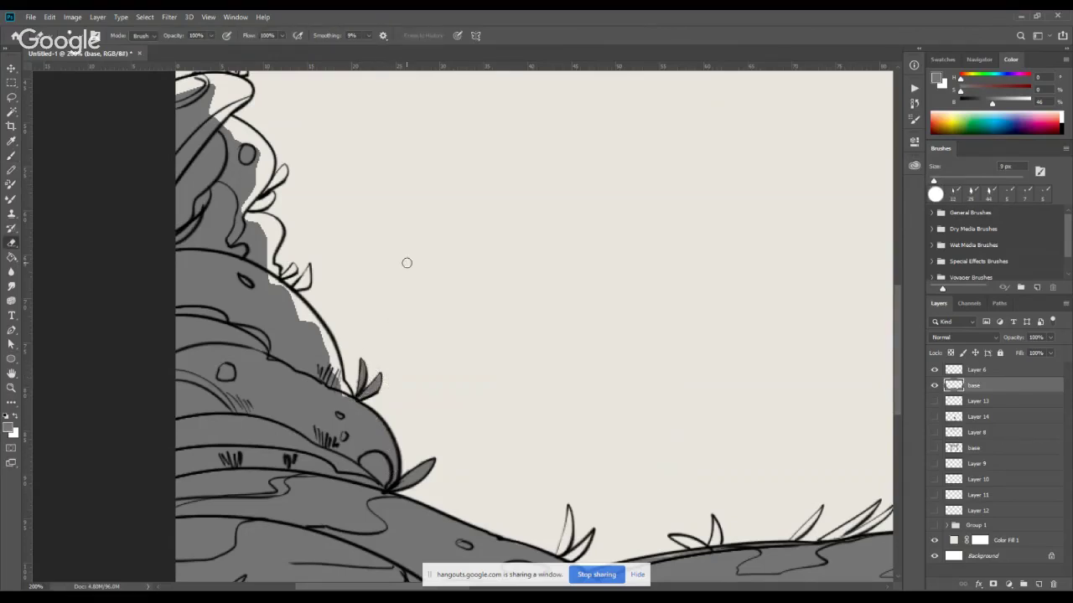
pyautogui.press('b')
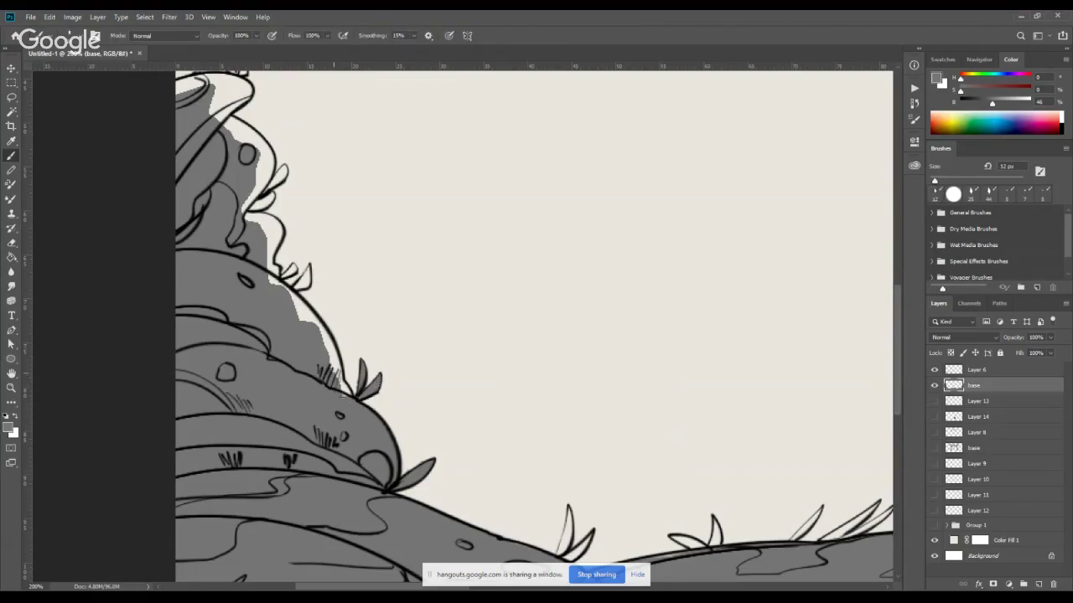
pyautogui.moveTo(334, 373)
pyautogui.mouseDown()
pyautogui.moveTo(347, 389)
pyautogui.moveTo(329, 339)
pyautogui.moveTo(334, 359)
pyautogui.moveTo(300, 316)
pyautogui.mouseUp()
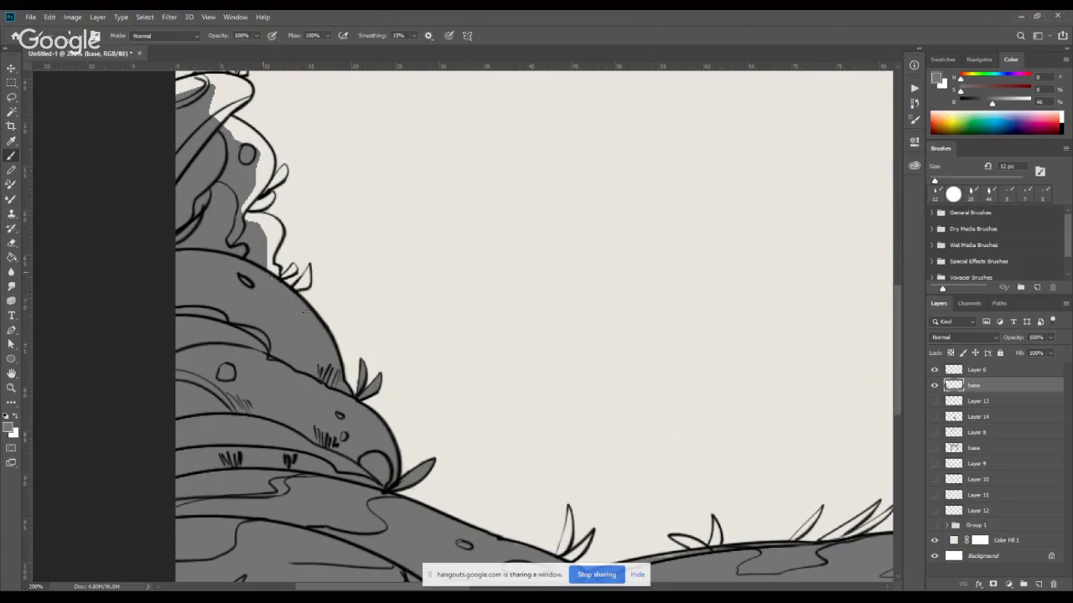
# Paint the middle left rocks and their small grass tufts grey up to the outline, trimming overspill with the eraser.
pyautogui.moveTo(313, 271)
pyautogui.mouseDown()
pyautogui.moveTo(368, 345)
pyautogui.moveTo(372, 334)
pyautogui.moveTo(337, 338)
pyautogui.moveTo(330, 306)
pyautogui.moveTo(342, 295)
pyautogui.moveTo(309, 281)
pyautogui.moveTo(329, 298)
pyautogui.moveTo(332, 284)
pyautogui.moveTo(352, 309)
pyautogui.moveTo(315, 274)
pyautogui.moveTo(336, 263)
pyautogui.moveTo(325, 249)
pyautogui.moveTo(345, 234)
pyautogui.moveTo(340, 249)
pyautogui.moveTo(327, 219)
pyautogui.moveTo(320, 243)
pyautogui.moveTo(302, 201)
pyautogui.moveTo(334, 219)
pyautogui.moveTo(289, 189)
pyautogui.moveTo(307, 198)
pyautogui.mouseUp()
pyautogui.press('e')
pyautogui.press('b')
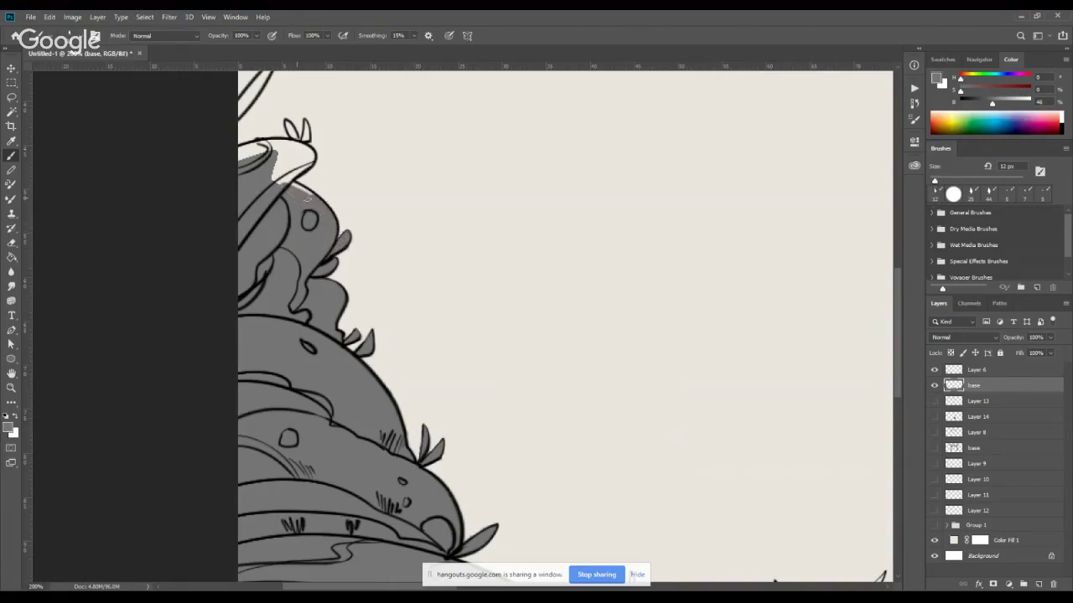
# Fill the unpainted end of the topmost left rock and the two grass blades on it with grey.
pyautogui.moveTo(366, 184); pyautogui.dragTo(410, 258)
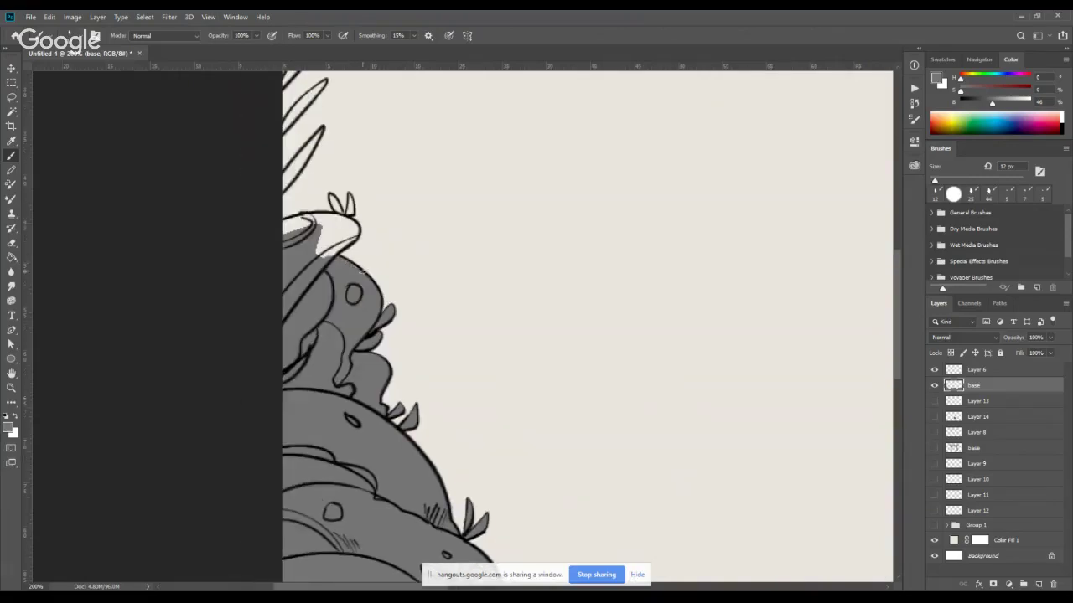
pyautogui.moveTo(327, 237)
pyautogui.mouseDown()
pyautogui.moveTo(333, 251)
pyautogui.moveTo(345, 243)
pyautogui.moveTo(328, 240)
pyautogui.moveTo(340, 236)
pyautogui.moveTo(331, 231)
pyautogui.moveTo(322, 241)
pyautogui.moveTo(344, 223)
pyautogui.moveTo(283, 238)
pyautogui.moveTo(325, 218)
pyautogui.moveTo(276, 224)
pyautogui.moveTo(342, 221)
pyautogui.moveTo(336, 200)
pyautogui.moveTo(339, 208)
pyautogui.moveTo(350, 198)
pyautogui.moveTo(352, 214)
pyautogui.mouseUp()
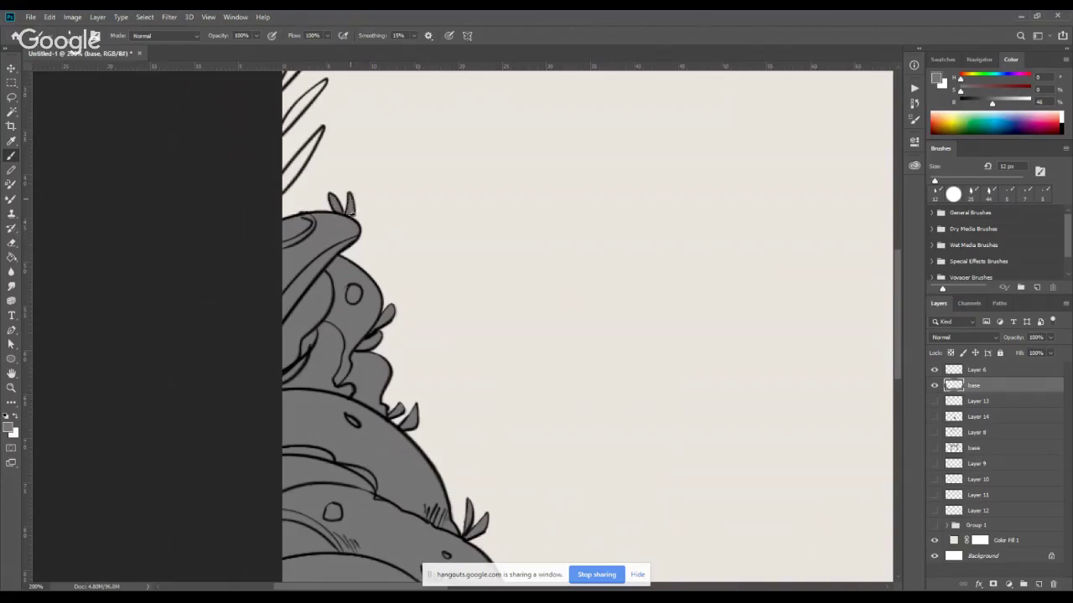
pyautogui.press('e')
pyautogui.press('b')
# Paint the three long grass blades above the left rocks grey and clean their edges with the eraser.
pyautogui.moveTo(375, 203); pyautogui.dragTo(402, 294)
pyautogui.moveTo(330, 247)
pyautogui.mouseDown()
pyautogui.moveTo(310, 277)
pyautogui.moveTo(346, 225)
pyautogui.moveTo(327, 258)
pyautogui.moveTo(346, 223)
pyautogui.moveTo(327, 196)
pyautogui.moveTo(312, 221)
pyautogui.mouseUp()
pyautogui.moveTo(352, 174)
pyautogui.mouseDown()
pyautogui.moveTo(316, 246)
pyautogui.moveTo(296, 217)
pyautogui.moveTo(304, 207)
pyautogui.moveTo(254, 266)
pyautogui.moveTo(349, 166)
pyautogui.mouseUp()
pyautogui.press('e')
pyautogui.press('b')
pyautogui.press('e')
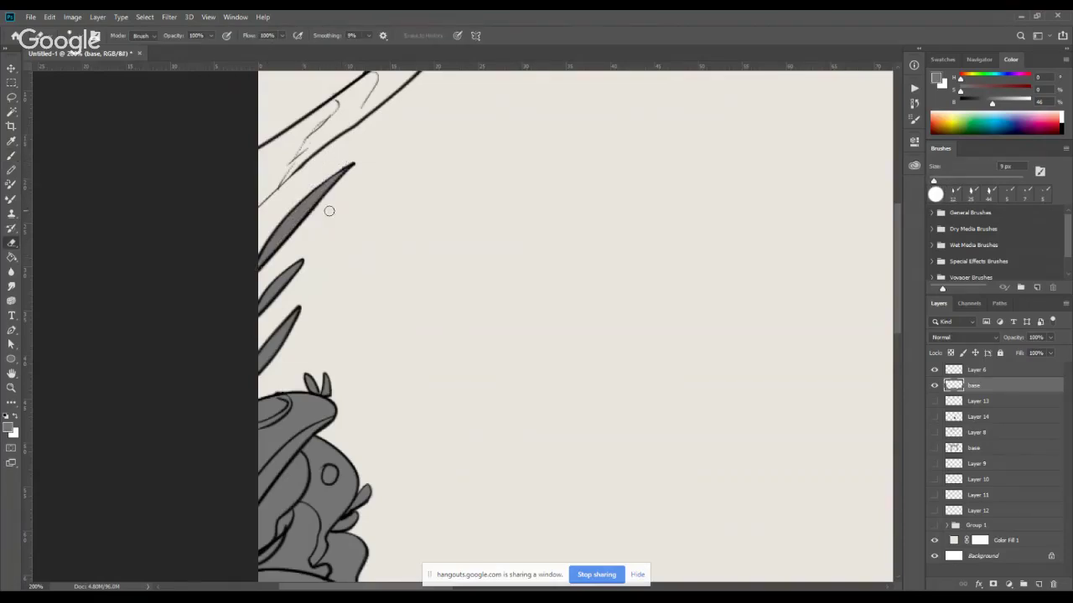
# Paint the white gaps along the ground's upper outline grey, from the centre of the canvas to the rock beside the right trunk.
pyautogui.press('v')
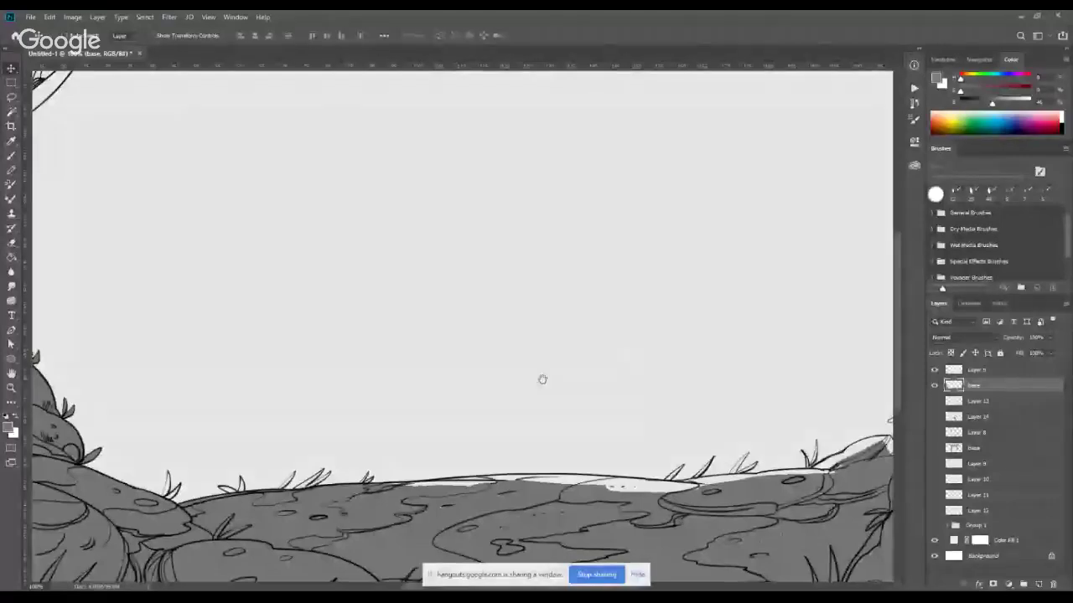
pyautogui.moveTo(542, 376); pyautogui.dragTo(604, 322)
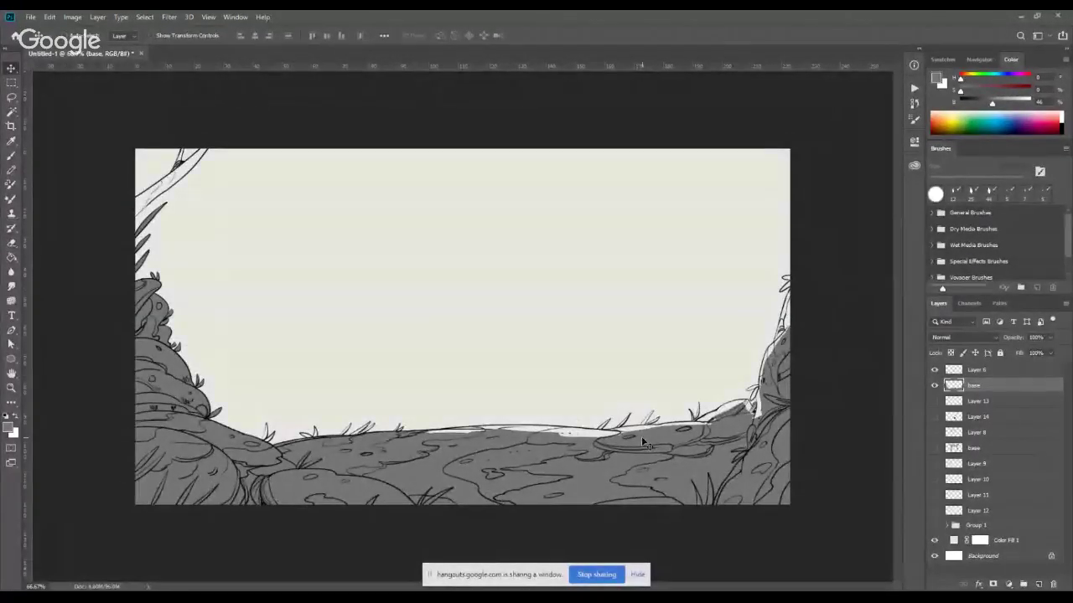
pyautogui.press('b')
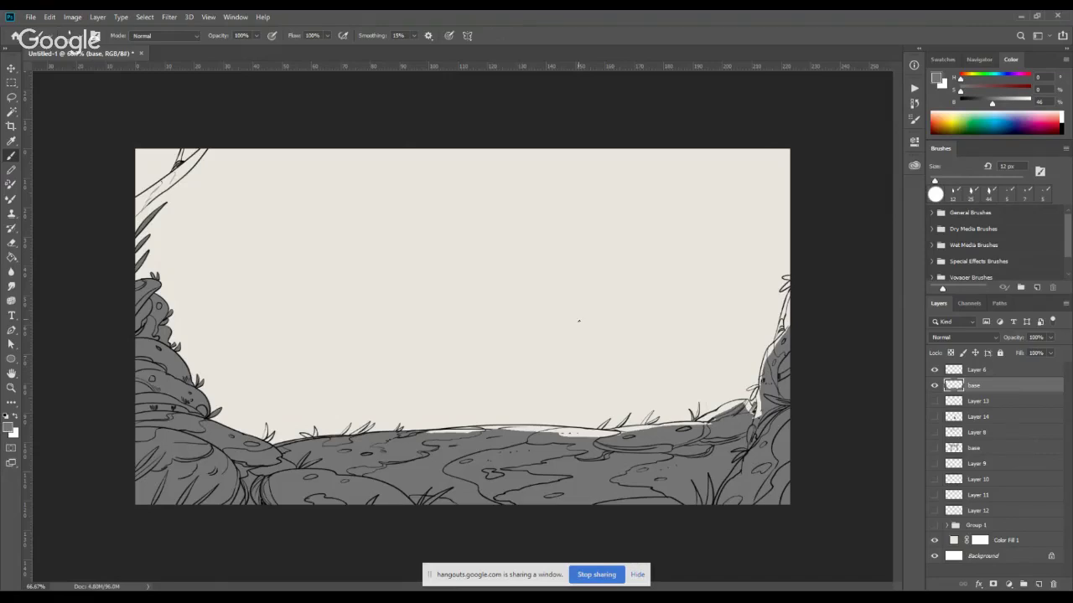
pyautogui.hotkey('ctrl', '+')
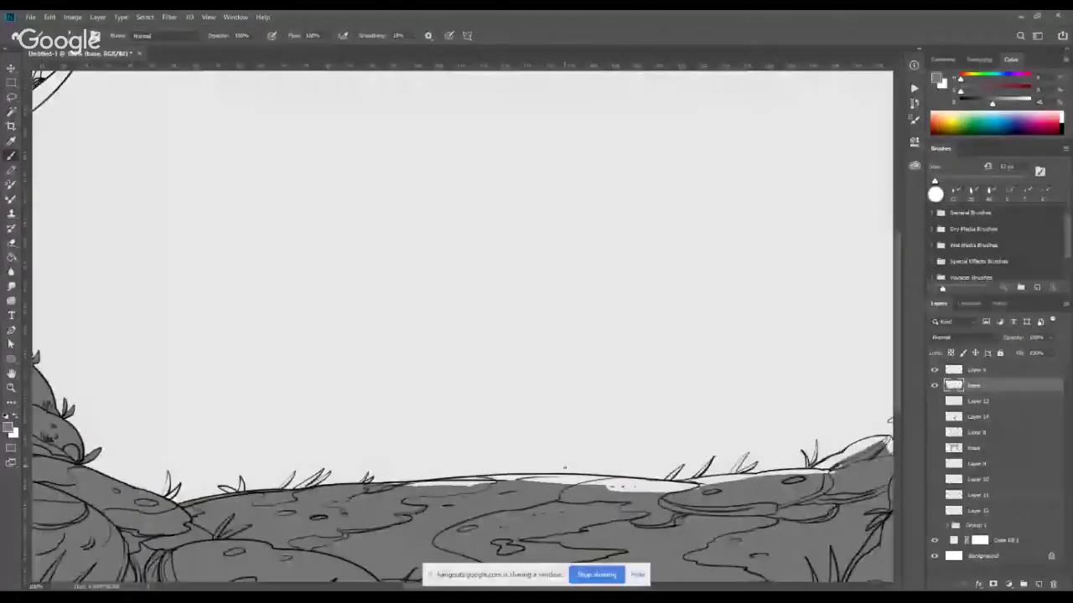
pyautogui.moveTo(581, 514); pyautogui.dragTo(492, 374)
pyautogui.moveTo(344, 342)
pyautogui.mouseDown()
pyautogui.moveTo(315, 342)
pyautogui.moveTo(481, 337)
pyautogui.moveTo(600, 348)
pyautogui.moveTo(531, 352)
pyautogui.moveTo(600, 347)
pyautogui.moveTo(480, 336)
pyautogui.moveTo(633, 343)
pyautogui.moveTo(593, 348)
pyautogui.mouseUp()
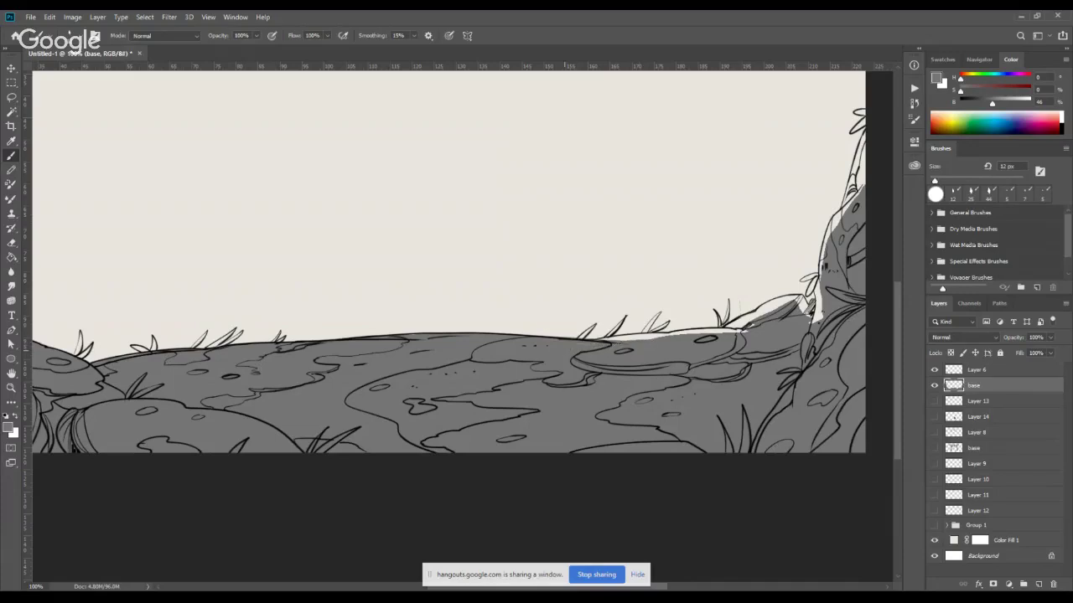
pyautogui.moveTo(661, 338); pyautogui.dragTo(595, 343)
pyautogui.moveTo(672, 335)
pyautogui.mouseDown()
pyautogui.moveTo(608, 335)
pyautogui.moveTo(748, 331)
pyautogui.moveTo(764, 313)
pyautogui.moveTo(731, 327)
pyautogui.moveTo(787, 299)
pyautogui.mouseUp()
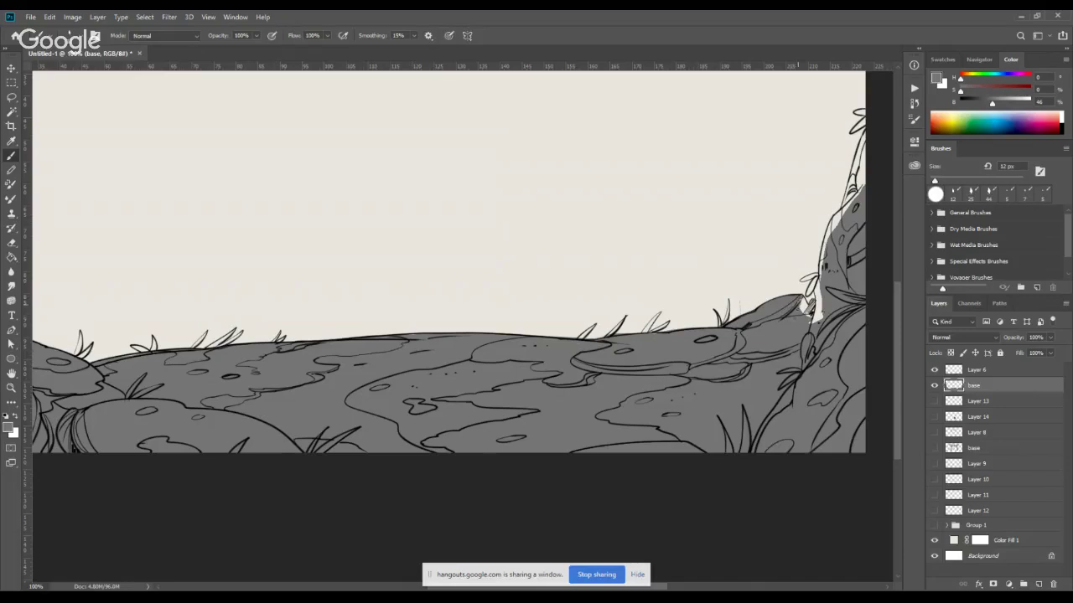
# Paint the right tree trunk's outer edge grey, along with the thin stem and leaves above it.
pyautogui.moveTo(797, 303)
pyautogui.mouseDown()
pyautogui.moveTo(806, 311)
pyautogui.moveTo(817, 298)
pyautogui.moveTo(817, 315)
pyautogui.moveTo(495, 411)
pyautogui.mouseUp()
pyautogui.moveTo(509, 337)
pyautogui.mouseDown()
pyautogui.moveTo(504, 360)
pyautogui.moveTo(517, 311)
pyautogui.moveTo(504, 343)
pyautogui.moveTo(543, 271)
pyautogui.mouseUp()
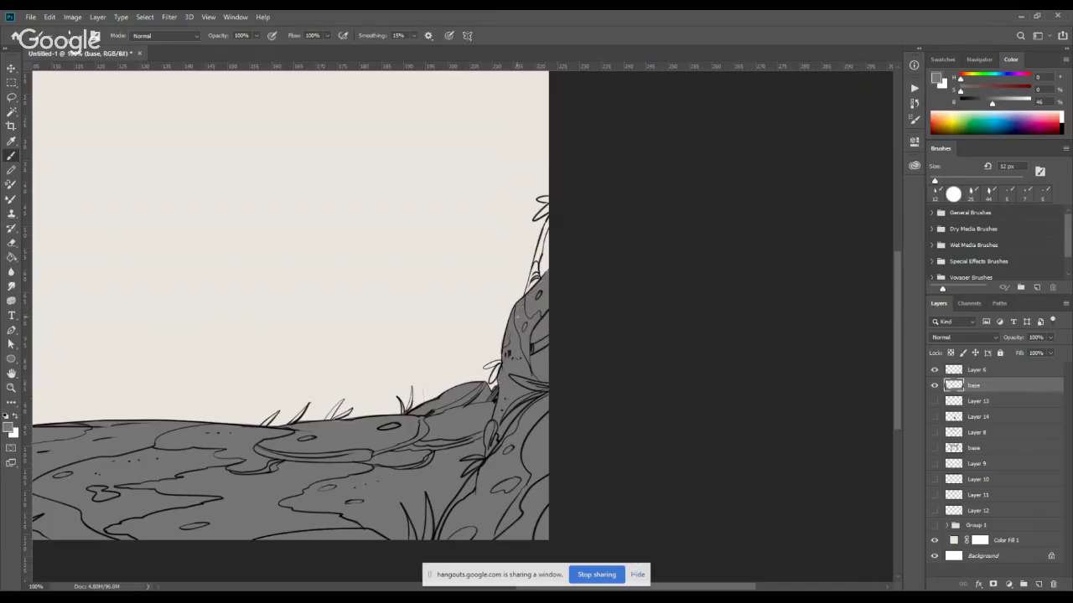
pyautogui.press('e')
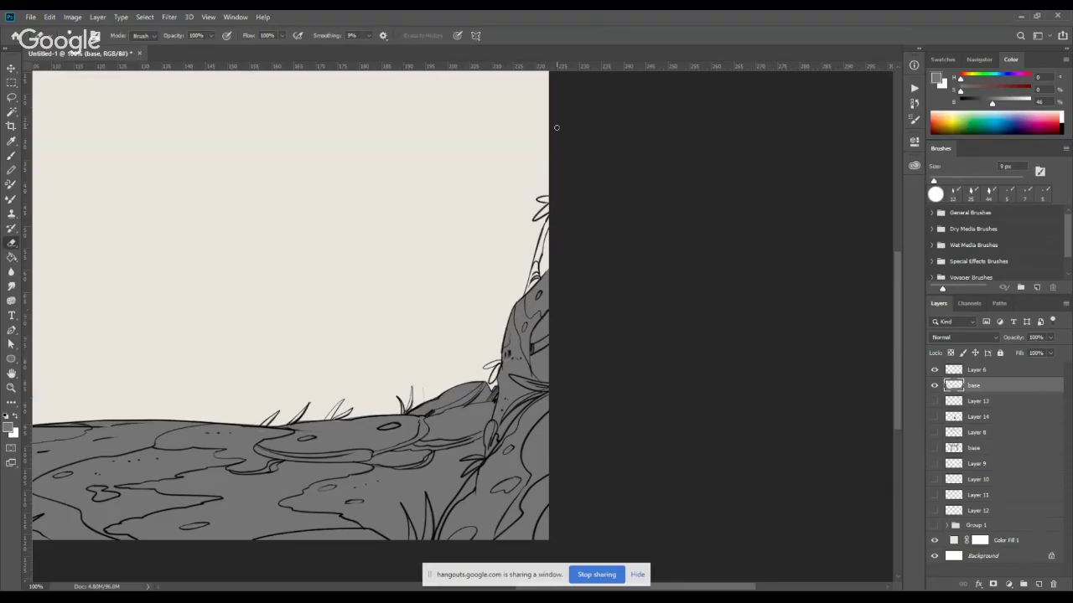
pyautogui.press('b')
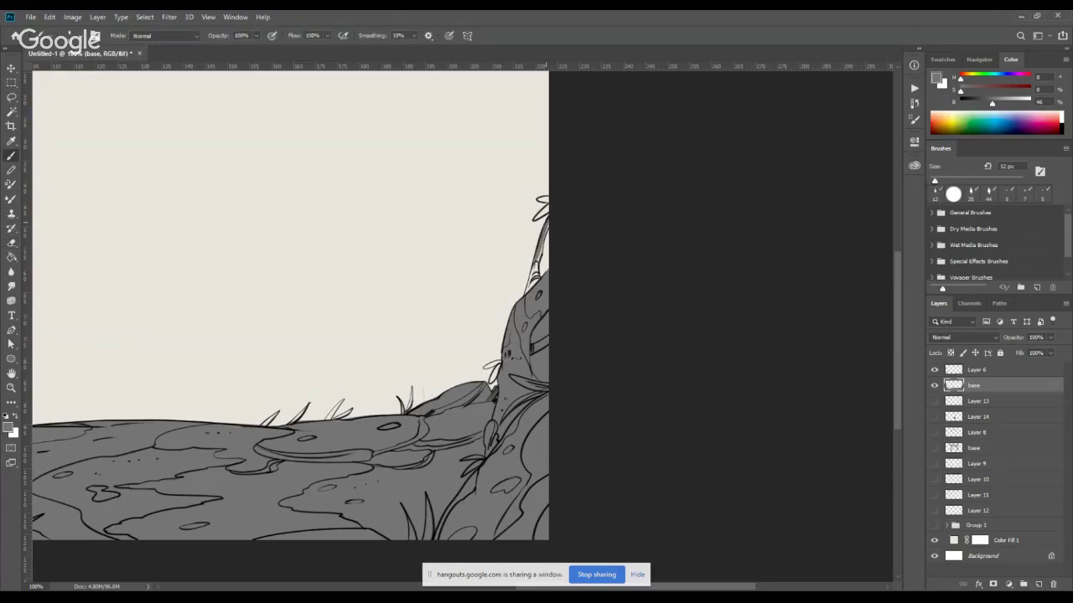
pyautogui.moveTo(542, 245); pyautogui.dragTo(527, 292)
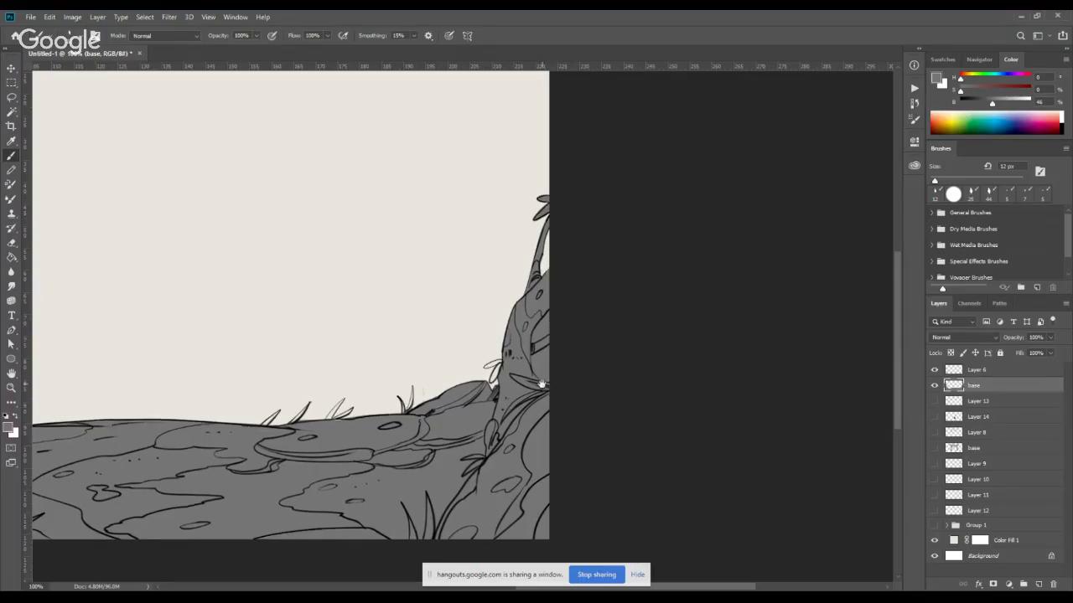
# Fill the two small leaves on the side of the right trunk with grey, just above the neighbouring rock.
pyautogui.moveTo(541, 383); pyautogui.dragTo(553, 321)
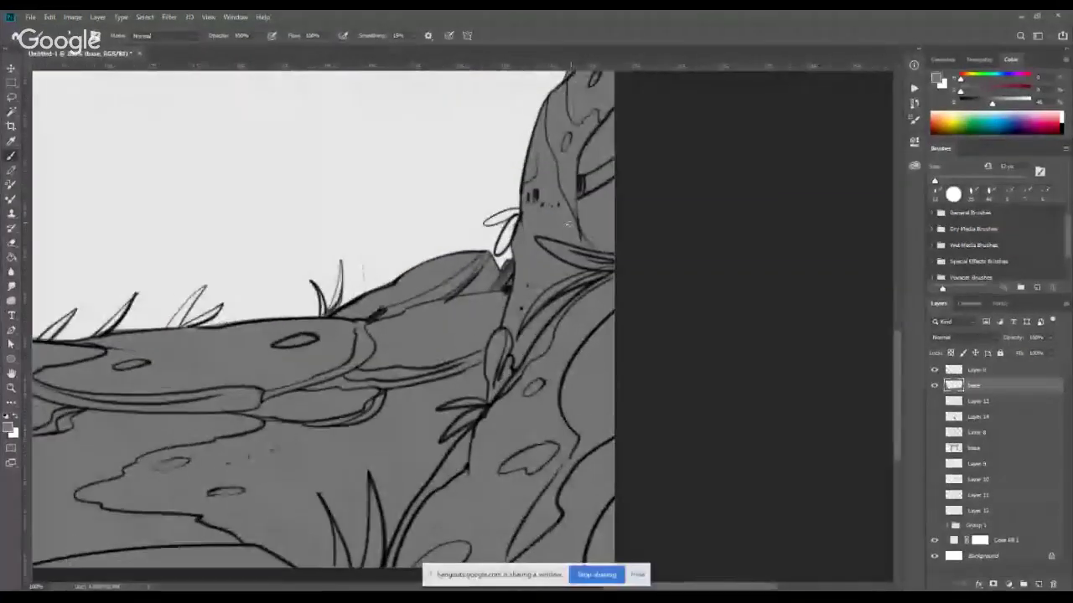
pyautogui.moveTo(482, 224)
pyautogui.mouseDown()
pyautogui.moveTo(517, 209)
pyautogui.moveTo(486, 225)
pyautogui.moveTo(501, 246)
pyautogui.moveTo(507, 234)
pyautogui.mouseUp()
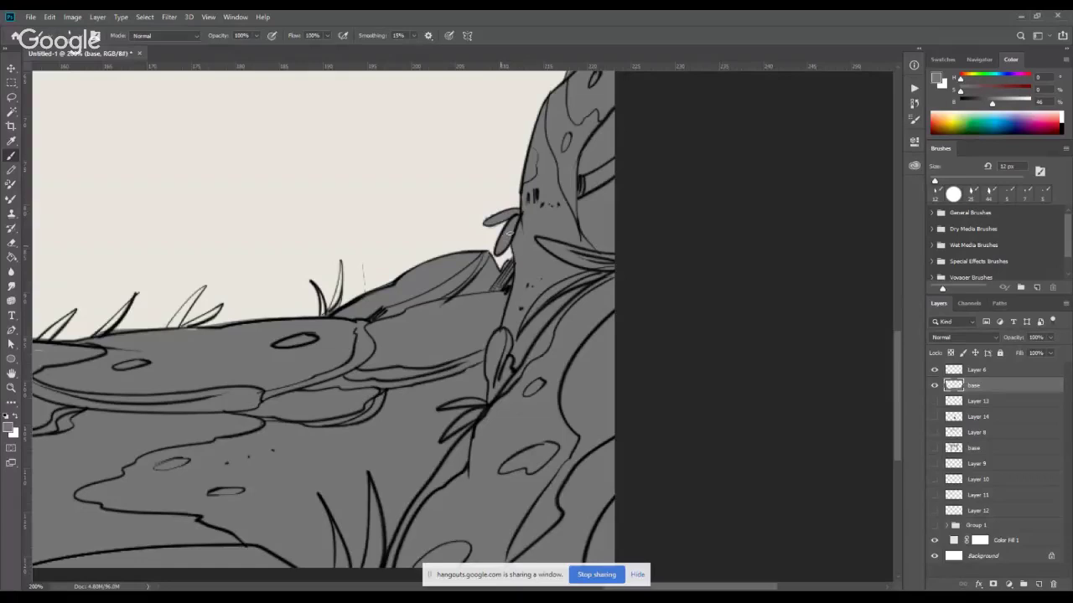
pyautogui.press(']')
pyautogui.press(']')
pyautogui.press(']')
pyautogui.press(']')
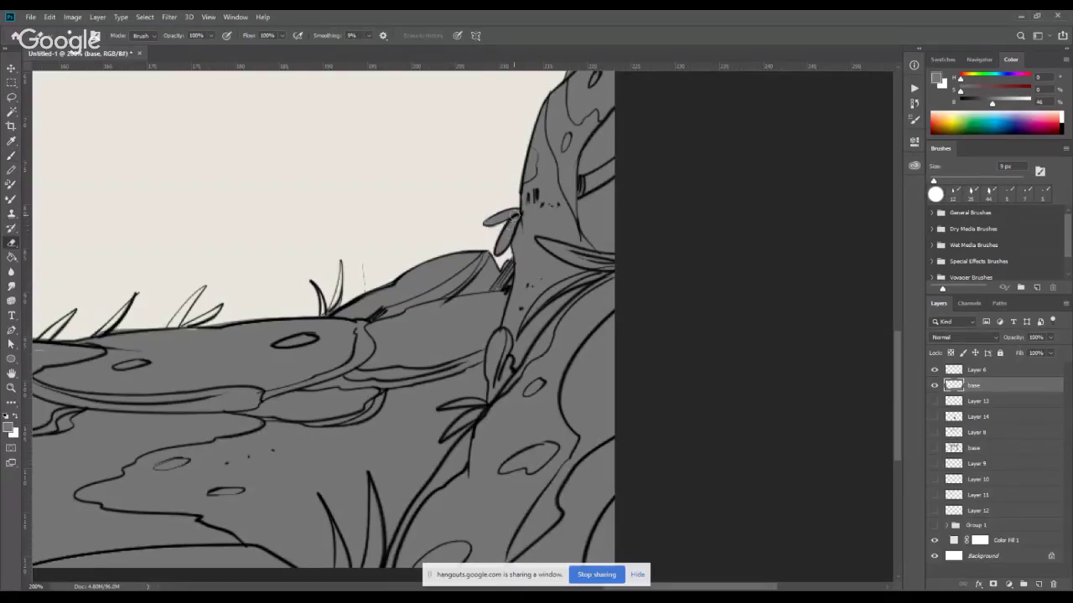
# Paint the two-bladed grass tuft beside the right-hand rock grey and tidy its edges with the eraser.
pyautogui.moveTo(452, 257); pyautogui.dragTo(605, 284)
pyautogui.click(473, 323)
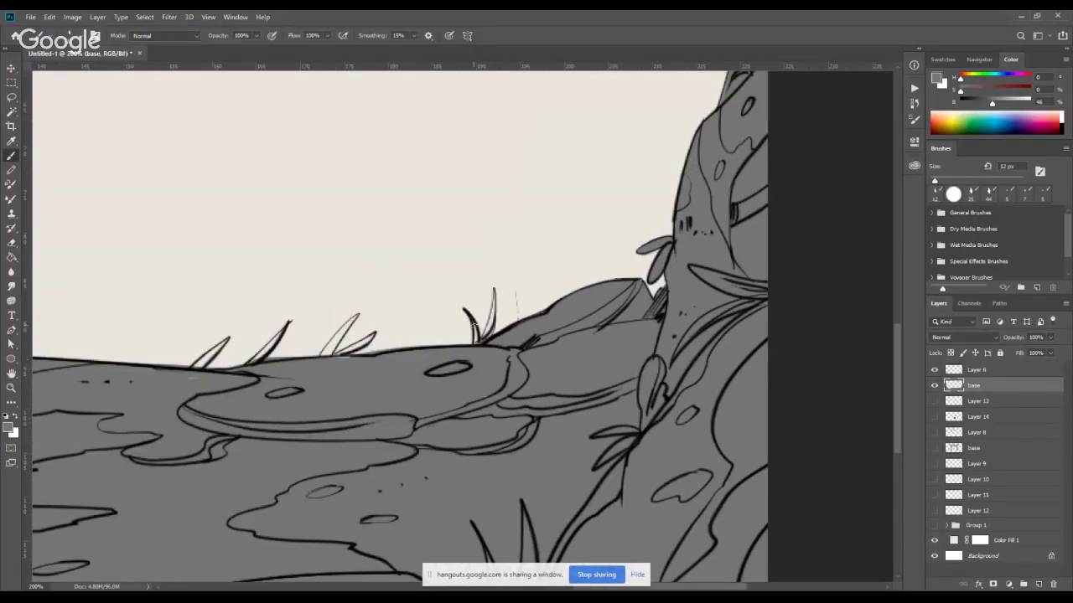
pyautogui.moveTo(473, 321); pyautogui.dragTo(477, 342)
pyautogui.moveTo(495, 294)
pyautogui.mouseDown()
pyautogui.moveTo(480, 339)
pyautogui.moveTo(480, 327)
pyautogui.mouseUp()
pyautogui.press('e')
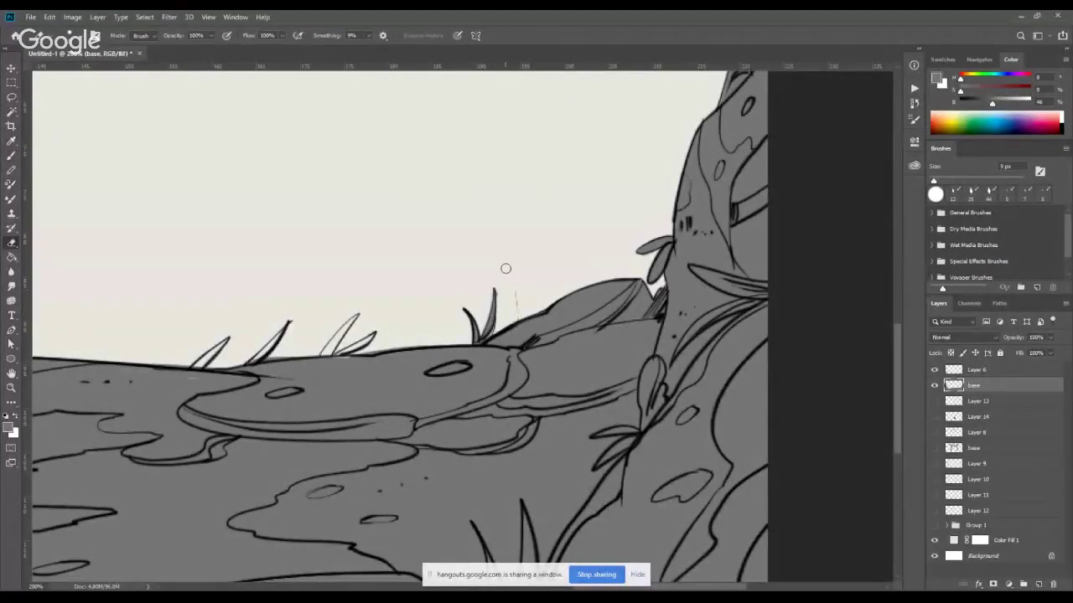
pyautogui.press('b')
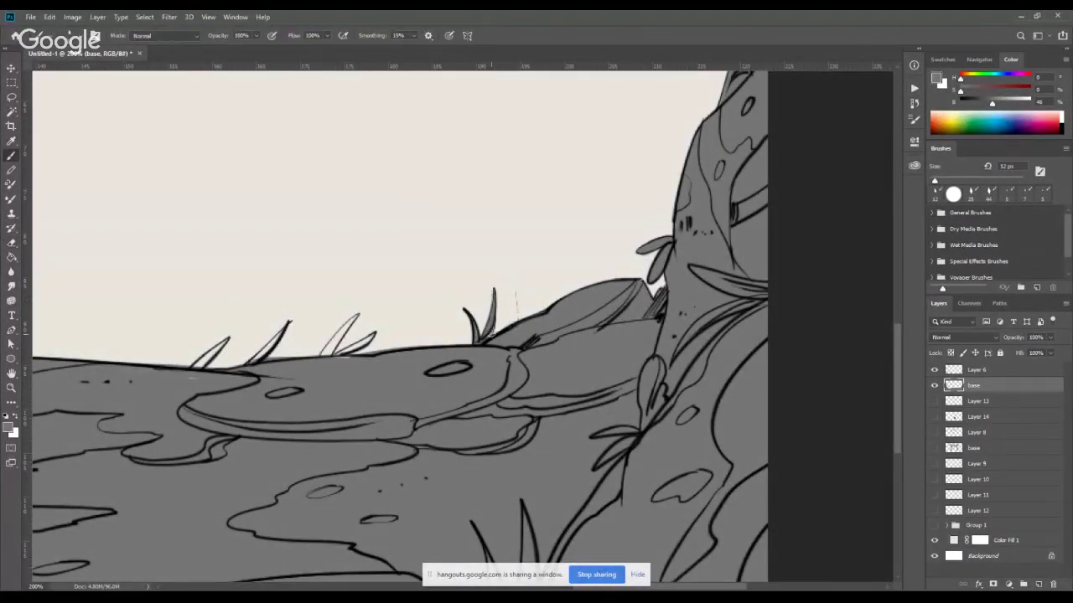
# Paint the next pair of grass blades to the left on the ground's crest grey, erasing overspill at the tip.
pyautogui.moveTo(355, 317)
pyautogui.mouseDown()
pyautogui.moveTo(319, 370)
pyautogui.moveTo(360, 314)
pyautogui.mouseUp()
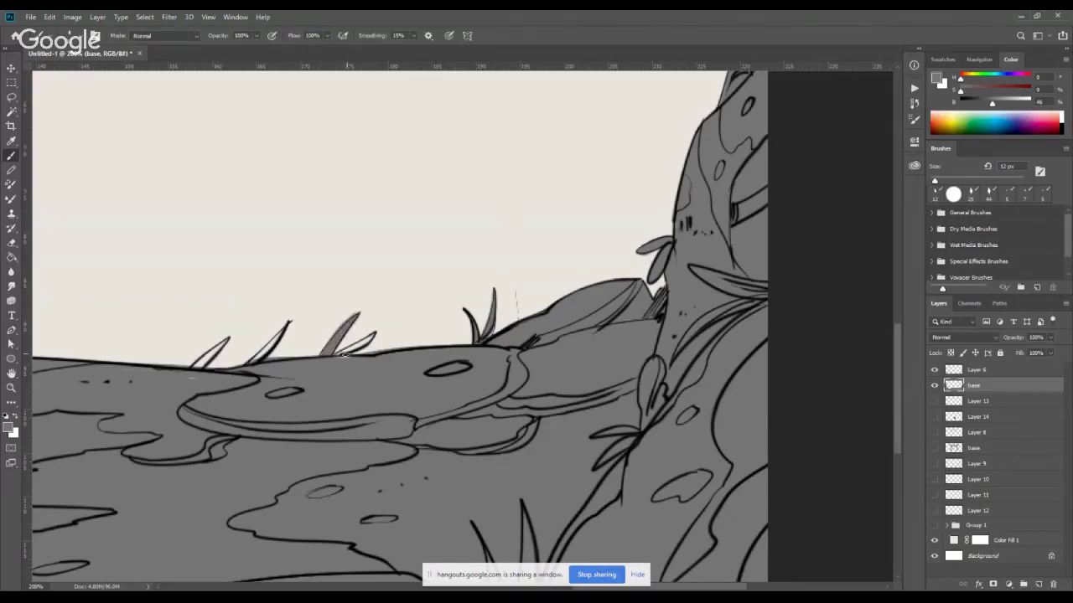
pyautogui.moveTo(344, 355)
pyautogui.mouseDown()
pyautogui.moveTo(372, 337)
pyautogui.moveTo(335, 353)
pyautogui.mouseUp()
pyautogui.press('e')
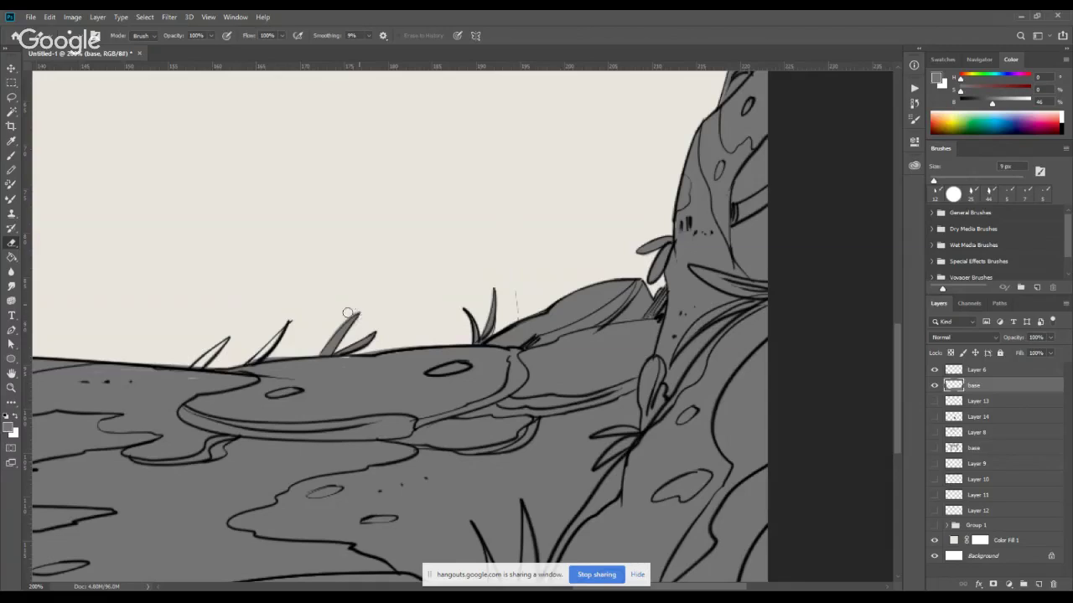
pyautogui.hscroll(-5, 386, 327)
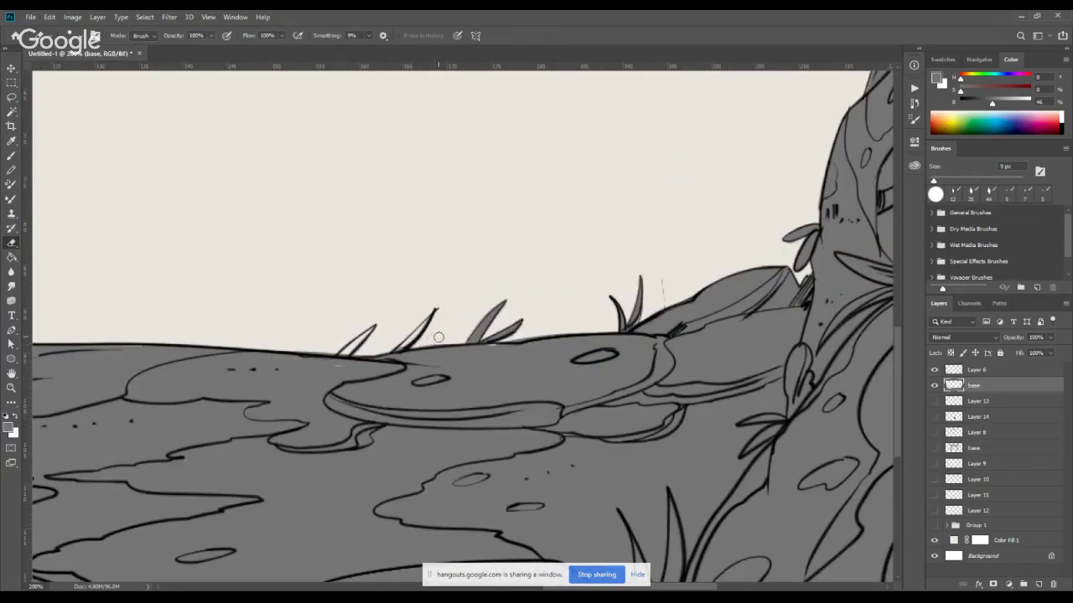
pyautogui.press('b')
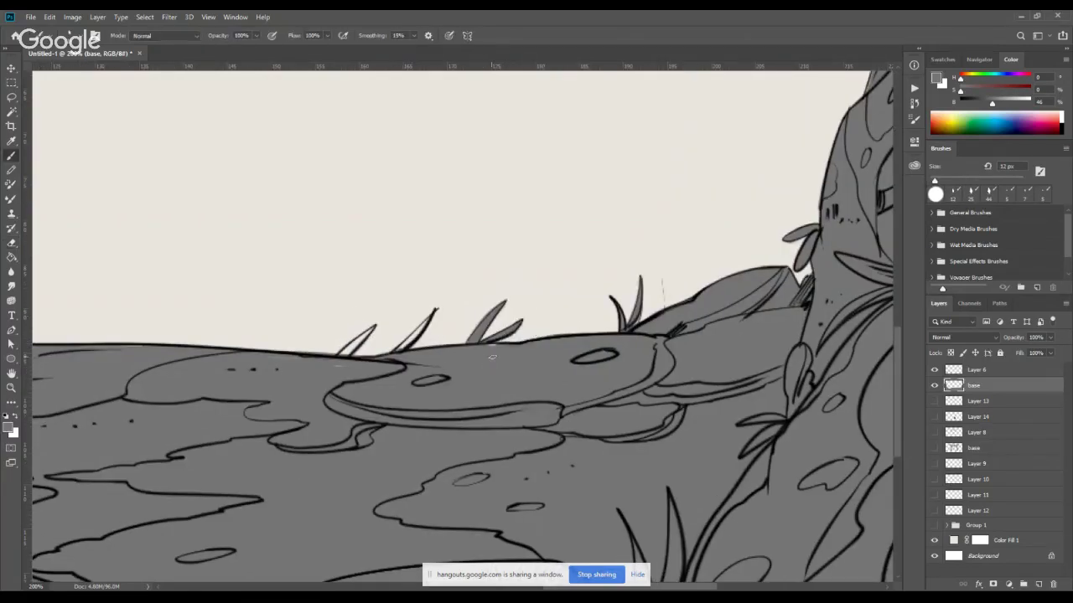
pyautogui.press('.')
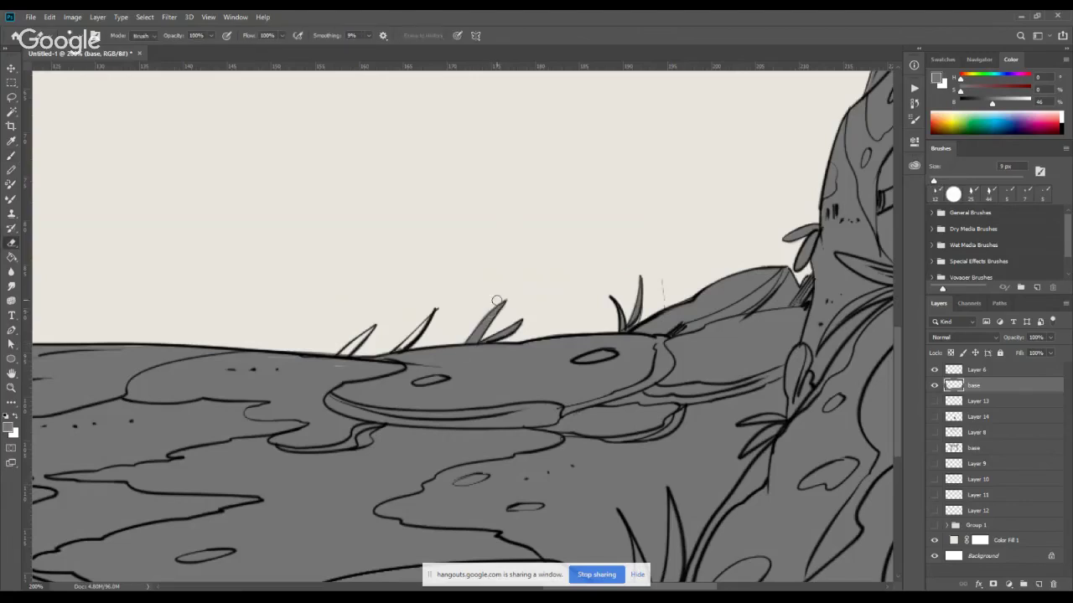
# Fill the two remaining single grass blades on the crest's right half with grey and erase what spills outside their outlines.
pyautogui.press(',')
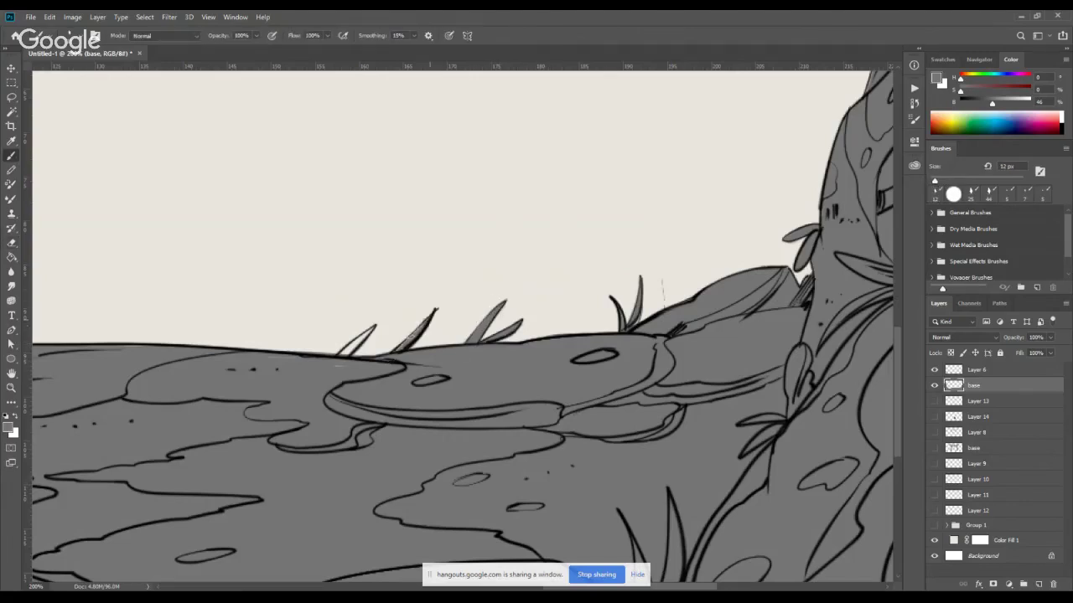
pyautogui.press('e')
pyautogui.press('b')
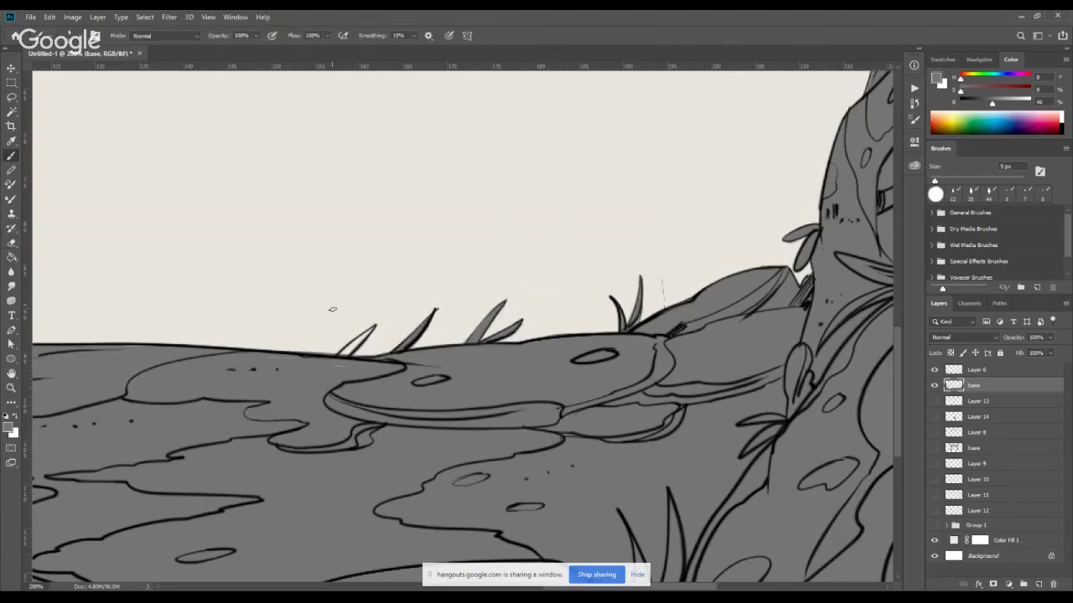
pyautogui.press('.')
pyautogui.moveTo(344, 351); pyautogui.dragTo(375, 329)
pyautogui.press('e')
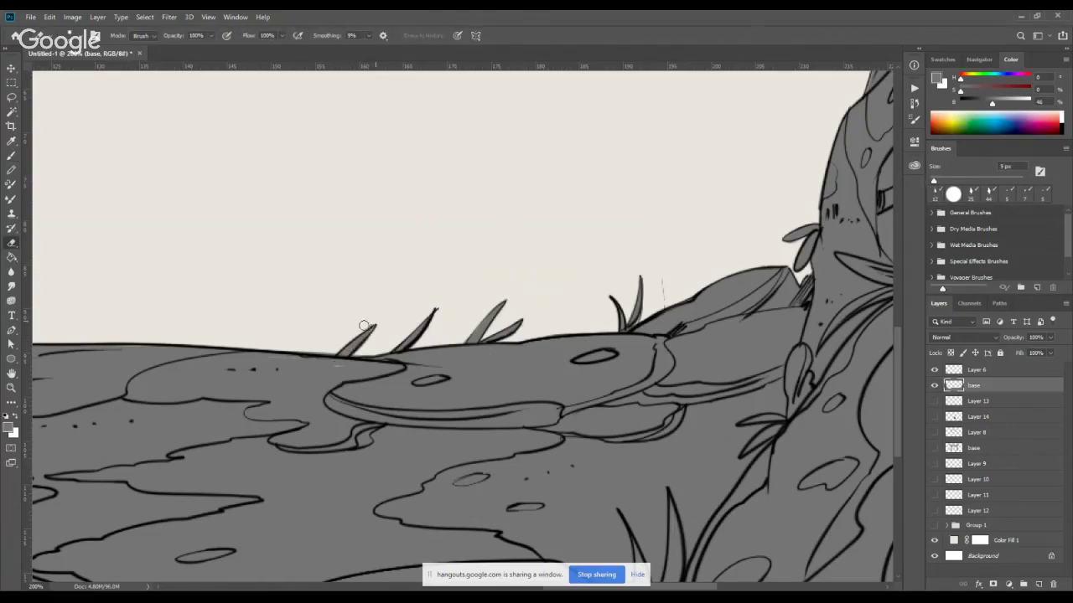
pyautogui.press('b')
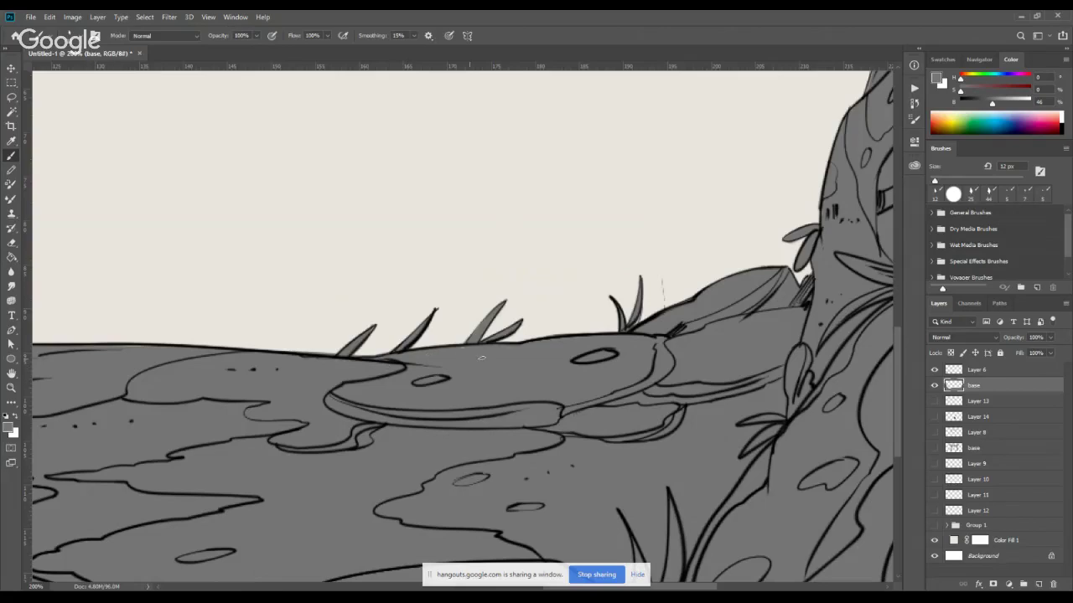
# Fill the two small grass tufts and the single blade on the left half of the ground's crest with grey, erasing overspill.
pyautogui.moveTo(453, 352)
pyautogui.mouseDown()
pyautogui.moveTo(477, 340)
pyautogui.moveTo(946, 350)
pyautogui.moveTo(658, 326)
pyautogui.mouseUp()
pyautogui.moveTo(326, 301); pyautogui.dragTo(530, 286)
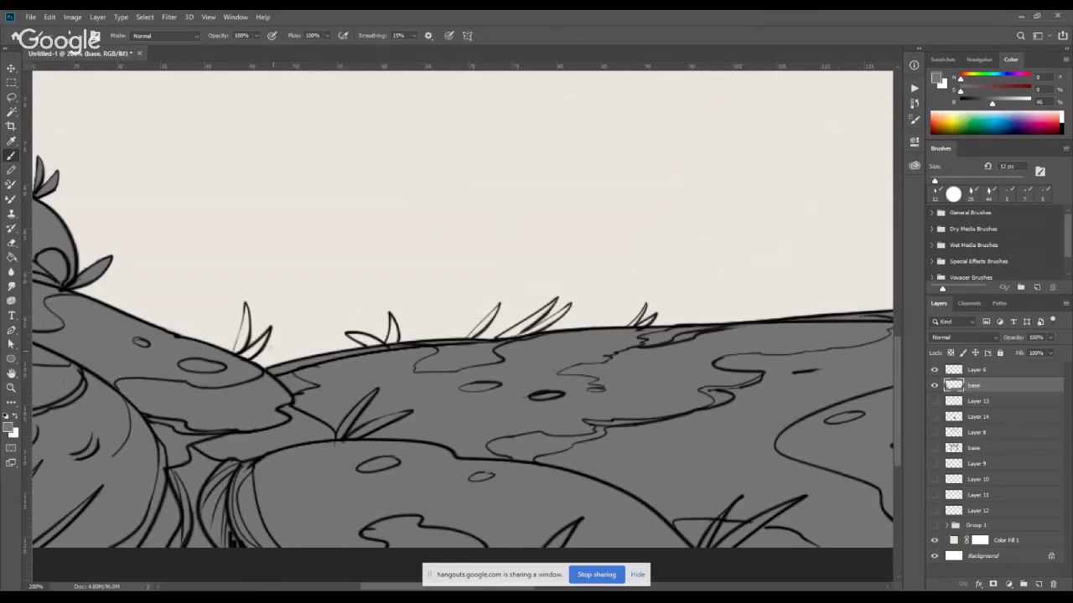
pyautogui.moveTo(246, 311)
pyautogui.mouseDown()
pyautogui.moveTo(238, 352)
pyautogui.moveTo(247, 318)
pyautogui.moveTo(238, 349)
pyautogui.moveTo(253, 357)
pyautogui.moveTo(268, 337)
pyautogui.mouseUp()
pyautogui.moveTo(369, 340)
pyautogui.mouseDown()
pyautogui.moveTo(351, 336)
pyautogui.moveTo(391, 320)
pyautogui.moveTo(386, 342)
pyautogui.moveTo(393, 329)
pyautogui.moveTo(395, 340)
pyautogui.mouseUp()
pyautogui.moveTo(488, 332)
pyautogui.mouseDown()
pyautogui.moveTo(471, 333)
pyautogui.moveTo(502, 300)
pyautogui.mouseUp()
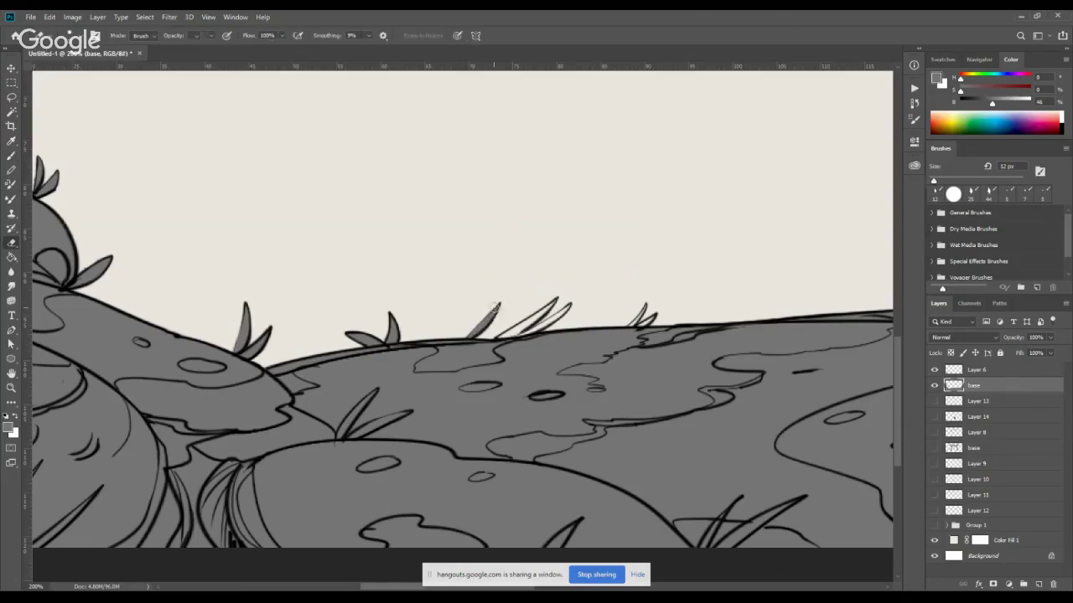
pyautogui.press('e')
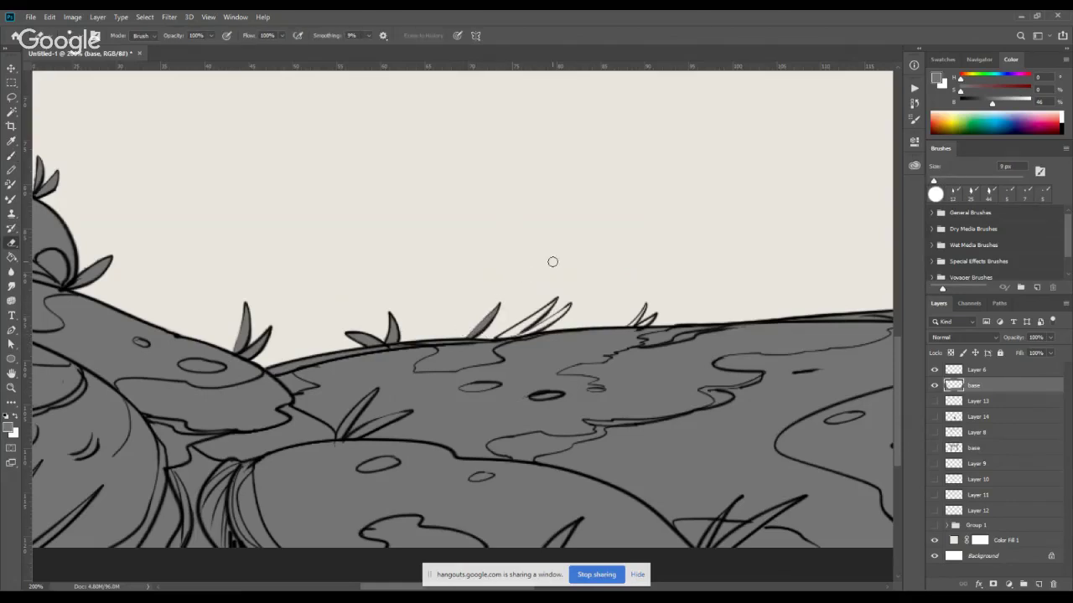
# Paint the pair of long slanted grass blades beside that single blade grey and tidy their edges with the eraser.
pyautogui.press('b')
pyautogui.moveTo(523, 328)
pyautogui.mouseDown()
pyautogui.moveTo(546, 308)
pyautogui.moveTo(516, 335)
pyautogui.moveTo(551, 304)
pyautogui.moveTo(528, 322)
pyautogui.moveTo(568, 311)
pyautogui.mouseUp()
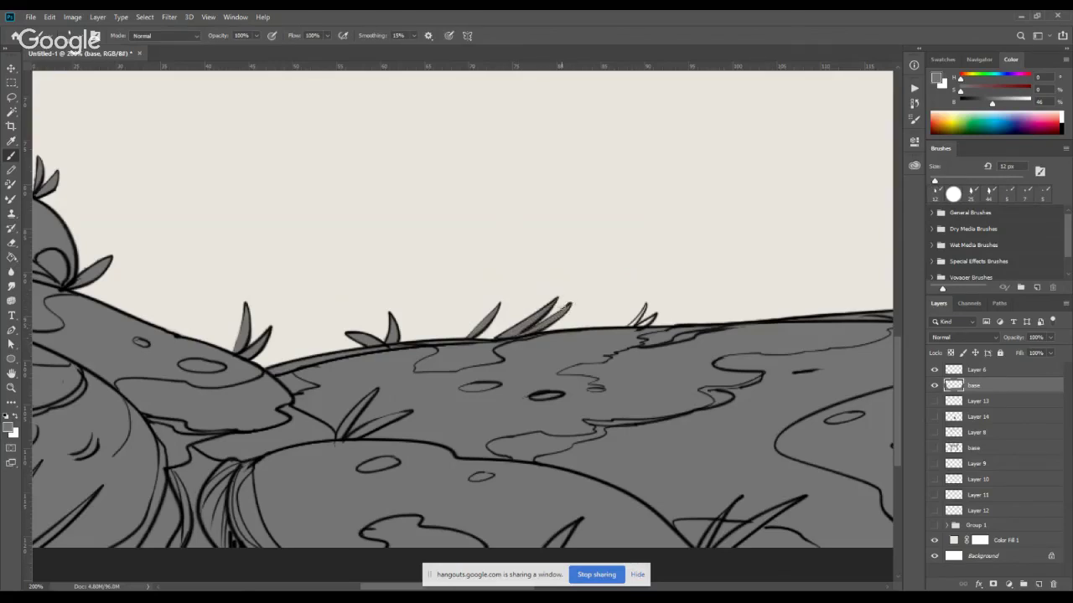
pyautogui.press('e')
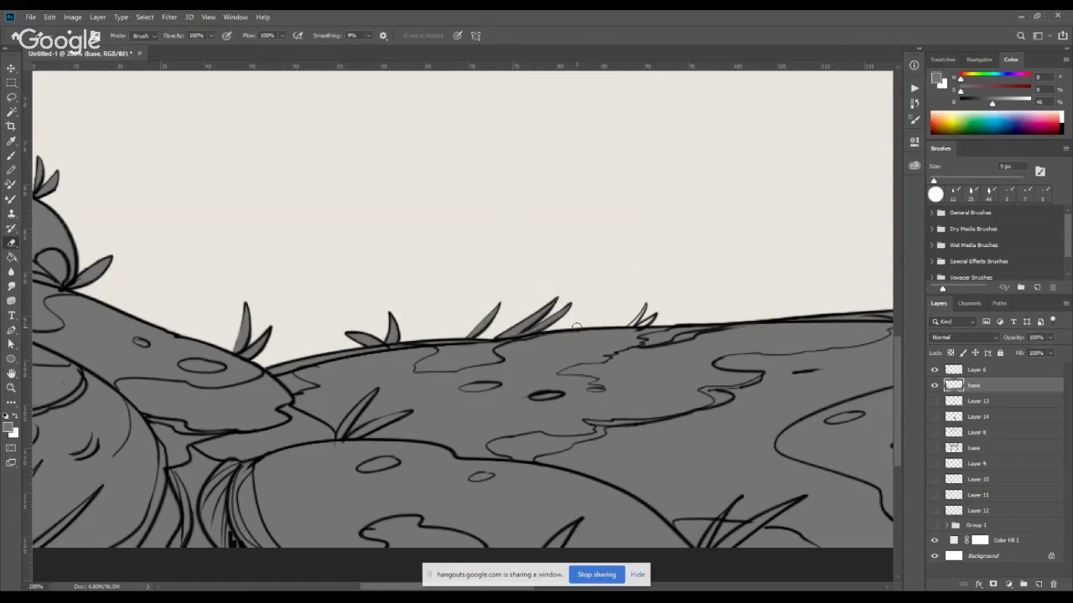
pyautogui.press('b')
pyautogui.hotkey('ctrl', '-')
pyautogui.hotkey('ctrl', '-')
pyautogui.hotkey('ctrl', '-')
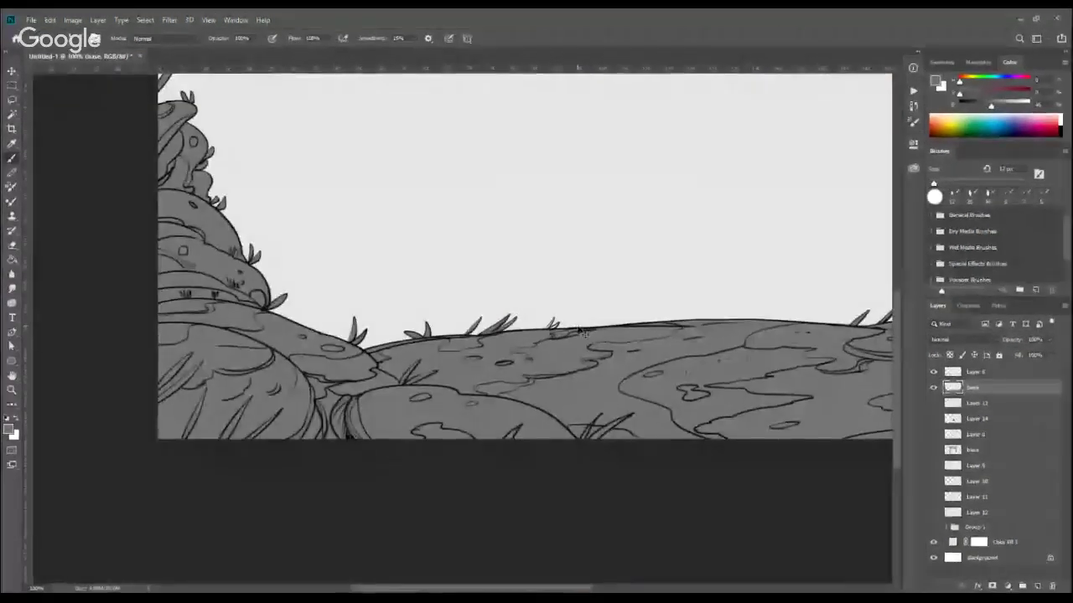
# Fill the branch in the artwork's upper-left corner with grey, including its thin offshoot, and check its edges.
pyautogui.hotkey('ctrl', '+')
pyautogui.hotkey('ctrl', '+')
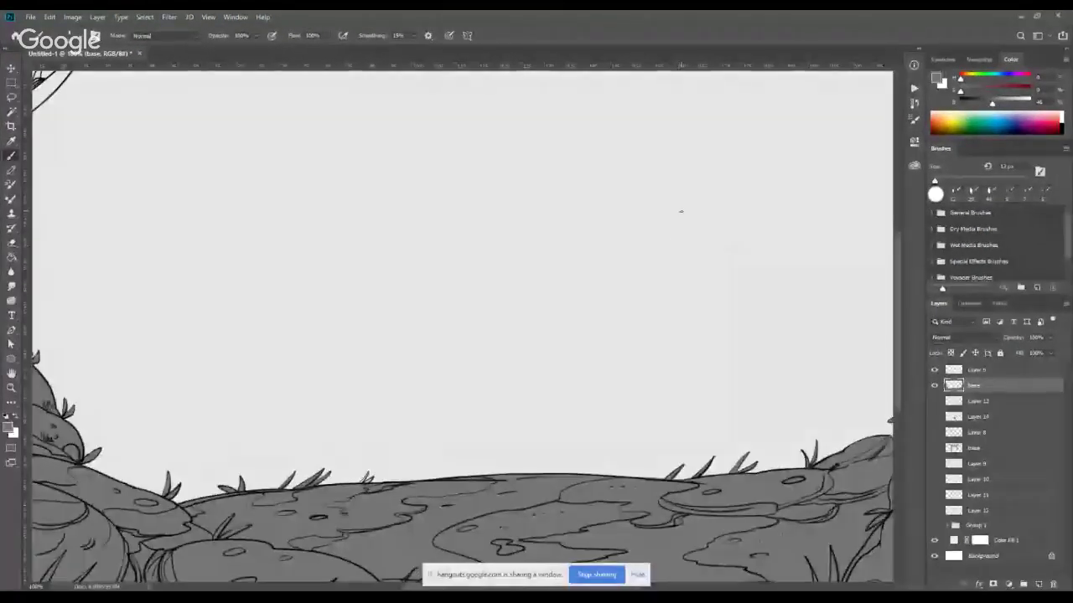
pyautogui.press('space')
pyautogui.moveTo(273, 249)
pyautogui.mouseDown()
pyautogui.moveTo(433, 294)
pyautogui.moveTo(510, 374)
pyautogui.moveTo(509, 390)
pyautogui.mouseUp()
pyautogui.moveTo(312, 294)
pyautogui.mouseDown()
pyautogui.moveTo(280, 342)
pyautogui.moveTo(377, 251)
pyautogui.moveTo(261, 326)
pyautogui.moveTo(352, 251)
pyautogui.moveTo(259, 306)
pyautogui.moveTo(440, 186)
pyautogui.moveTo(356, 242)
pyautogui.moveTo(379, 250)
pyautogui.moveTo(348, 280)
pyautogui.moveTo(449, 180)
pyautogui.moveTo(373, 254)
pyautogui.moveTo(418, 225)
pyautogui.moveTo(481, 149)
pyautogui.moveTo(414, 224)
pyautogui.moveTo(461, 173)
pyautogui.moveTo(414, 154)
pyautogui.moveTo(387, 208)
pyautogui.moveTo(407, 175)
pyautogui.mouseUp()
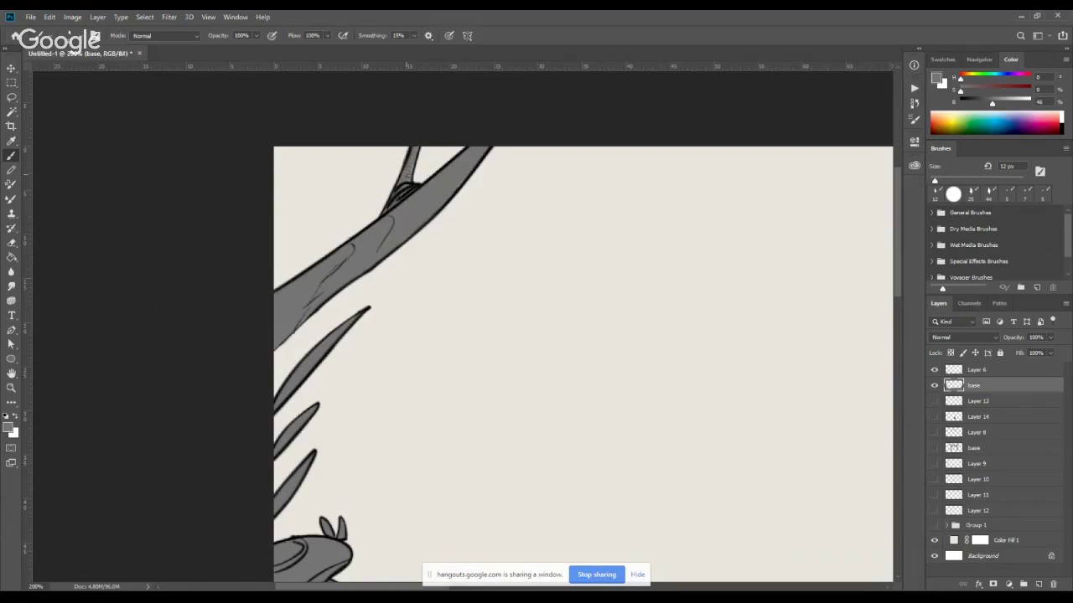
pyautogui.press('e')
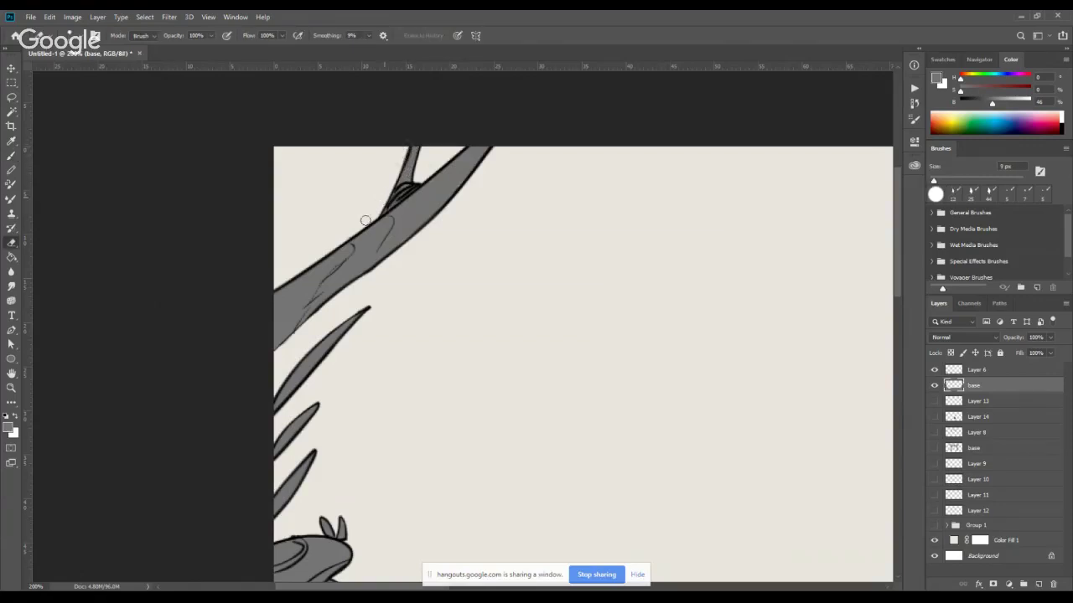
pyautogui.press('b')
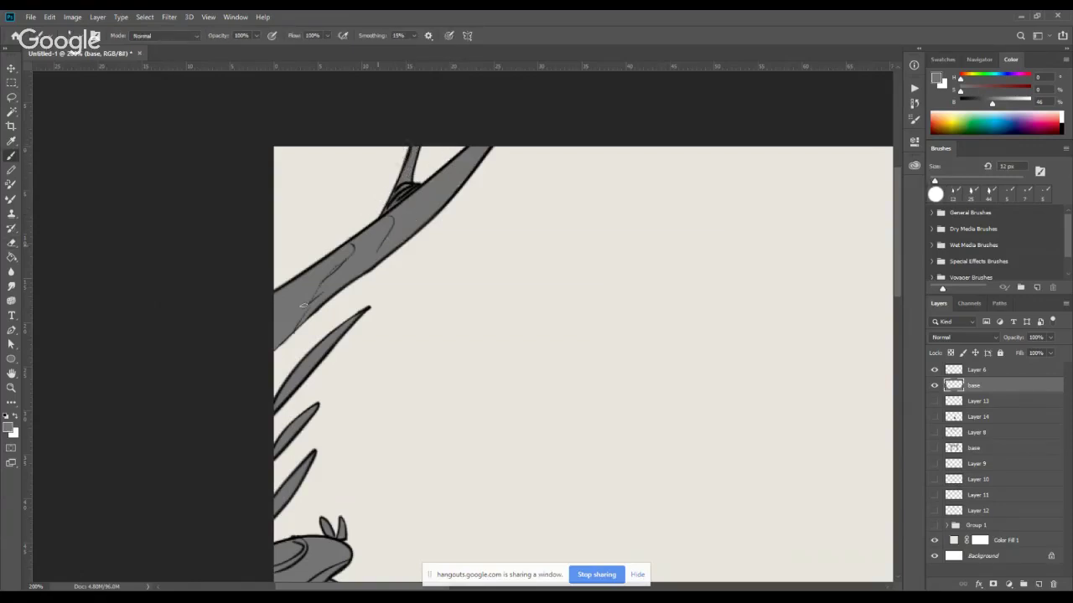
pyautogui.press('.')
pyautogui.scroll(-4, 531, 374)
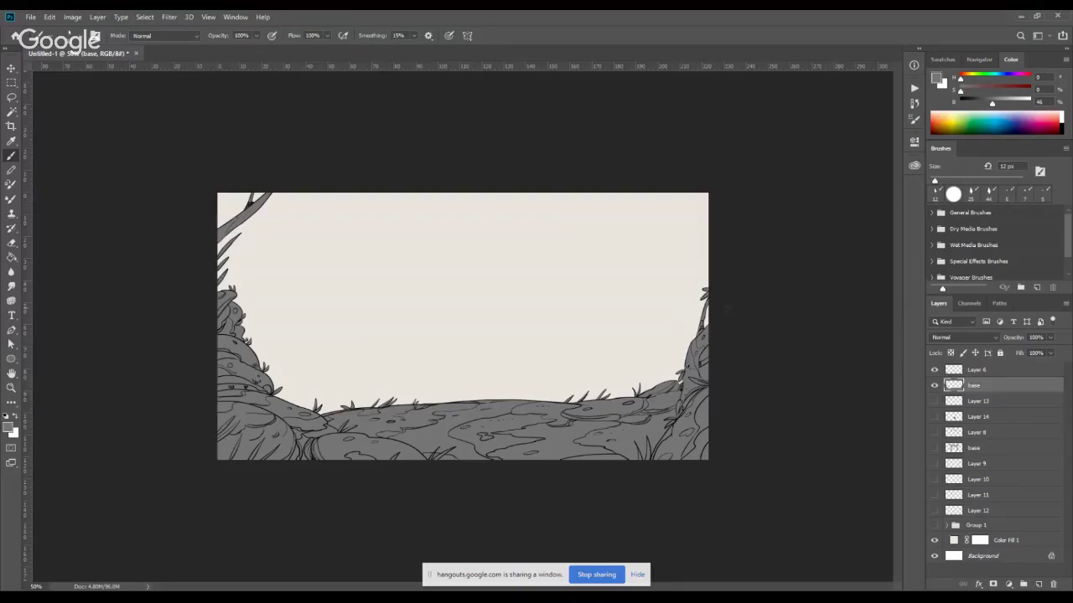
# Show Layer 13, Layer 14, Layer 8 and the gate's base layer.
pyautogui.click(935, 401)
pyautogui.click(934, 416)
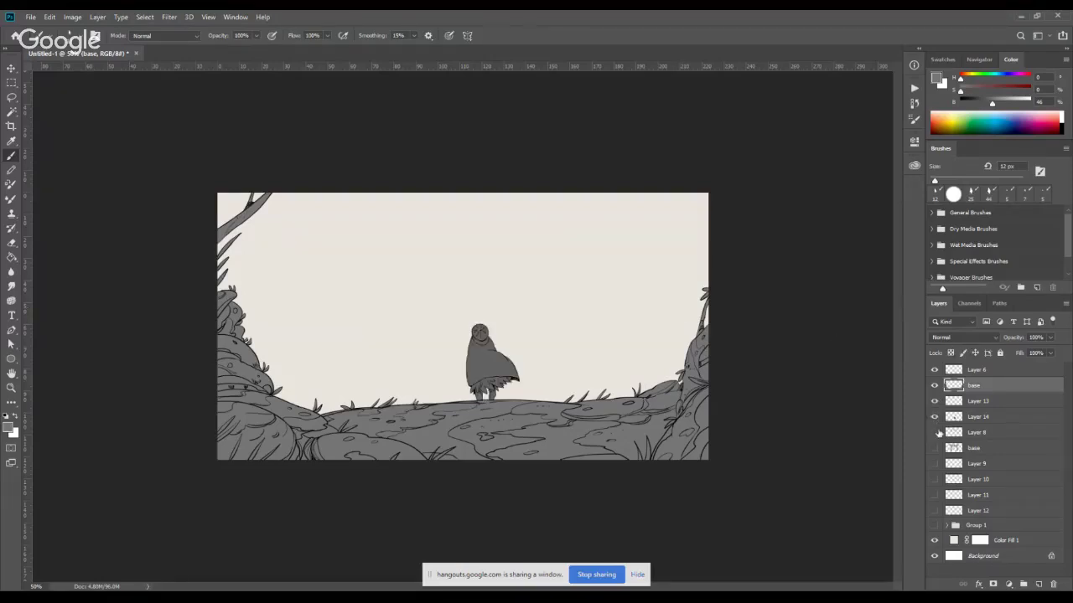
pyautogui.click(934, 433)
pyautogui.click(934, 447)
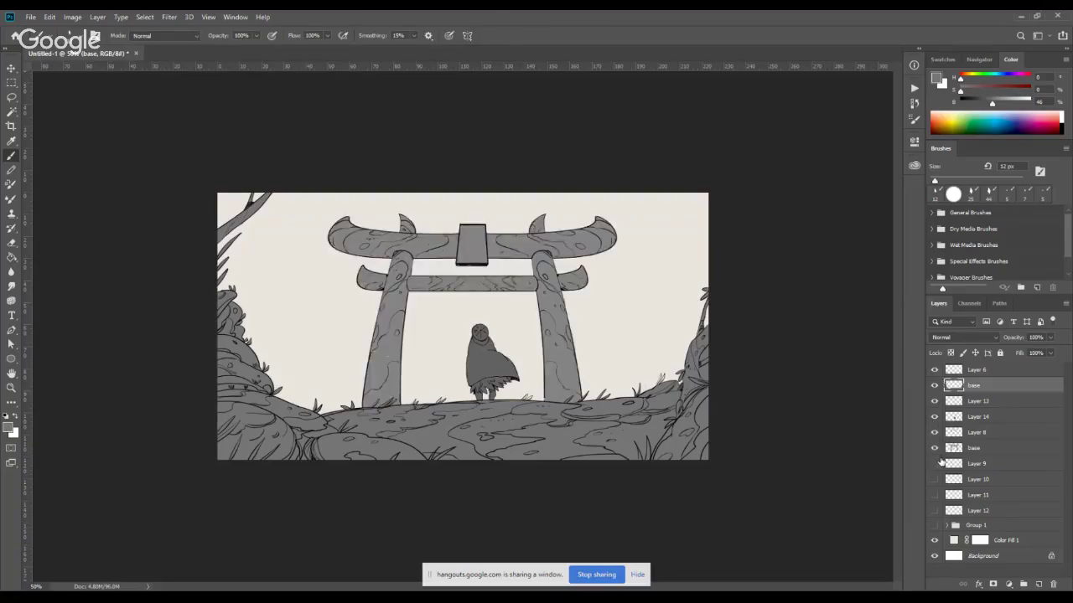
# Toggle the foreground base layer's visibility repeatedly to examine the ground and grass fills around the figure and gate.
pyautogui.click(934, 385)
pyautogui.click(934, 385)
pyautogui.hotkey('ctrl', '+')
pyautogui.hotkey('ctrl', '+')
pyautogui.hotkey('ctrl', '+')
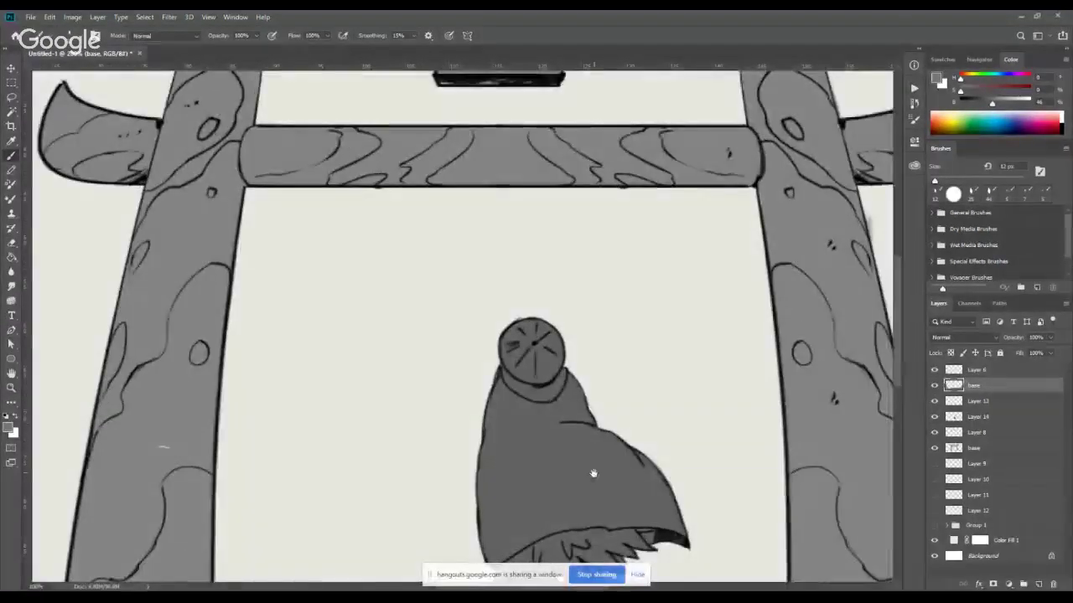
pyautogui.moveTo(593, 473); pyautogui.dragTo(576, 352)
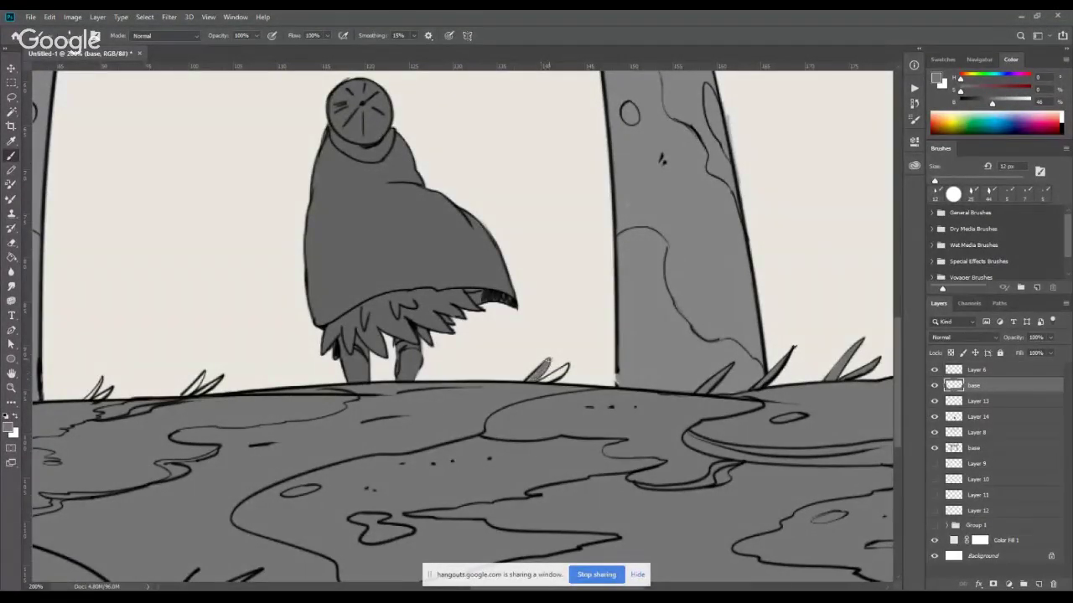
pyautogui.click(935, 384)
pyautogui.click(935, 384)
pyautogui.click(934, 385)
pyautogui.click(934, 385)
pyautogui.click(934, 385)
pyautogui.click(934, 385)
pyautogui.click(934, 385)
pyautogui.click(934, 385)
pyautogui.scroll(-2, 625, 258)
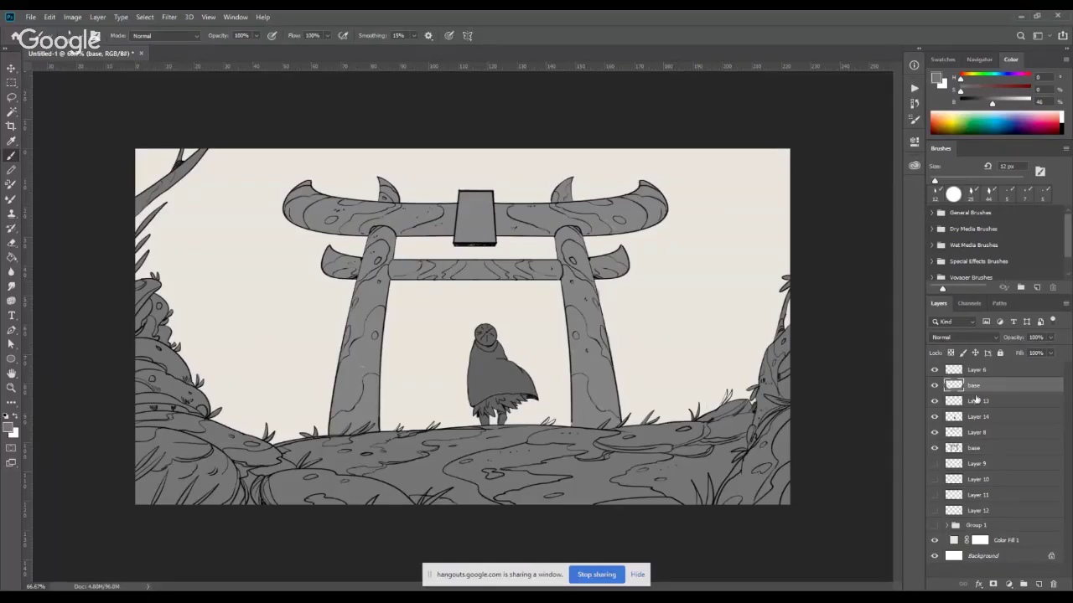
# Select the gate's base layer and toggle it and the Layer 8 line art to inspect the gate's fill.
pyautogui.click(984, 447)
pyautogui.click(935, 447)
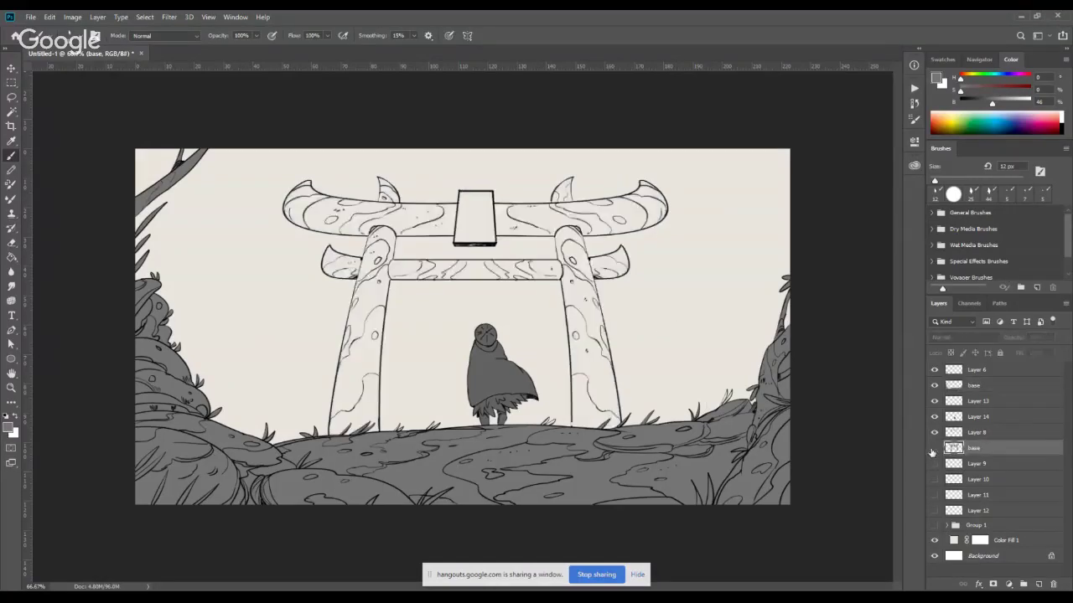
pyautogui.click(935, 447)
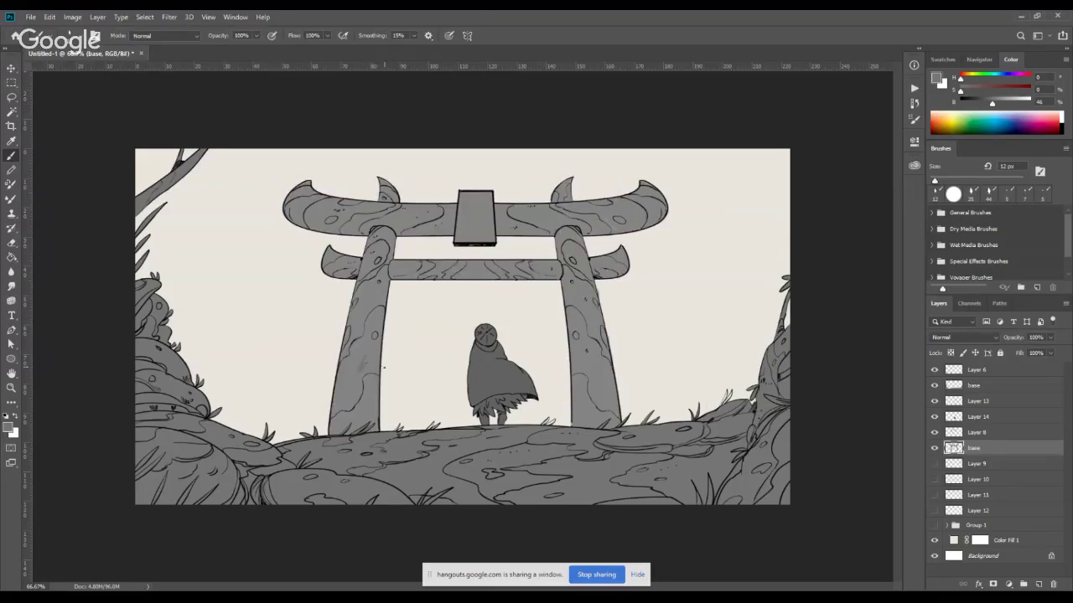
pyautogui.click(934, 431)
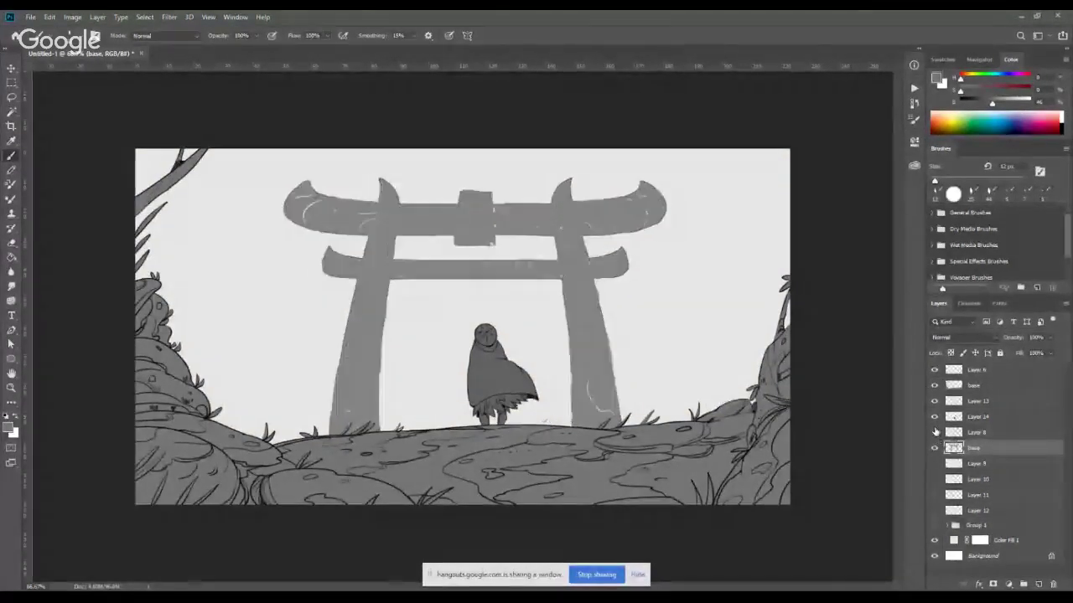
pyautogui.click(934, 431)
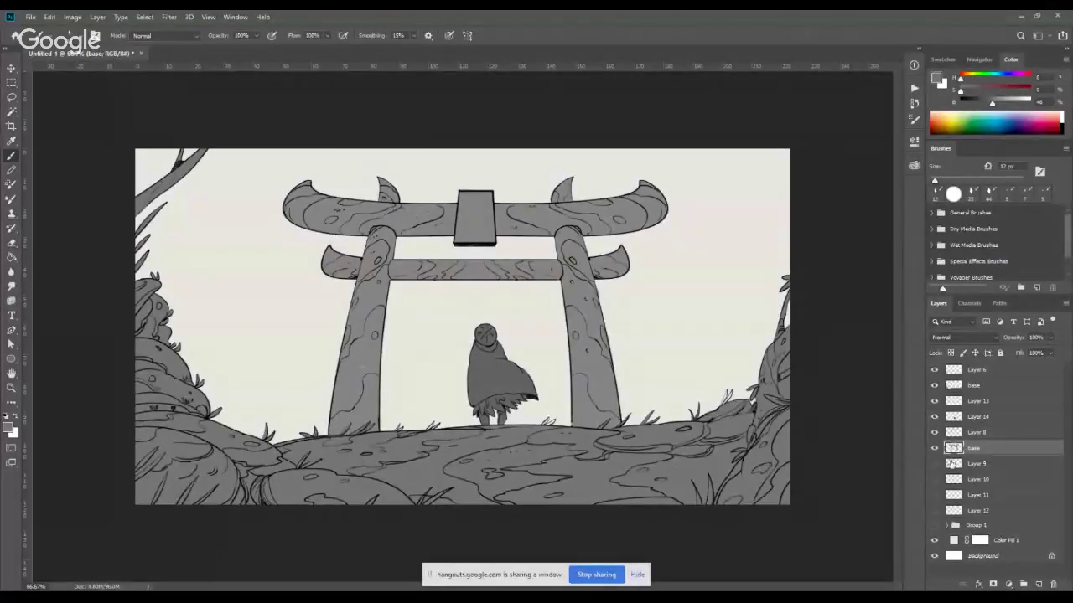
# Sample the gate's grey as the foreground colour, then show and select the Layer 9 line art of the surroundings.
pyautogui.keyDown('alt'); pyautogui.click(574, 322); pyautogui.keyUp('alt')
pyautogui.hotkey('ctrl', '+')
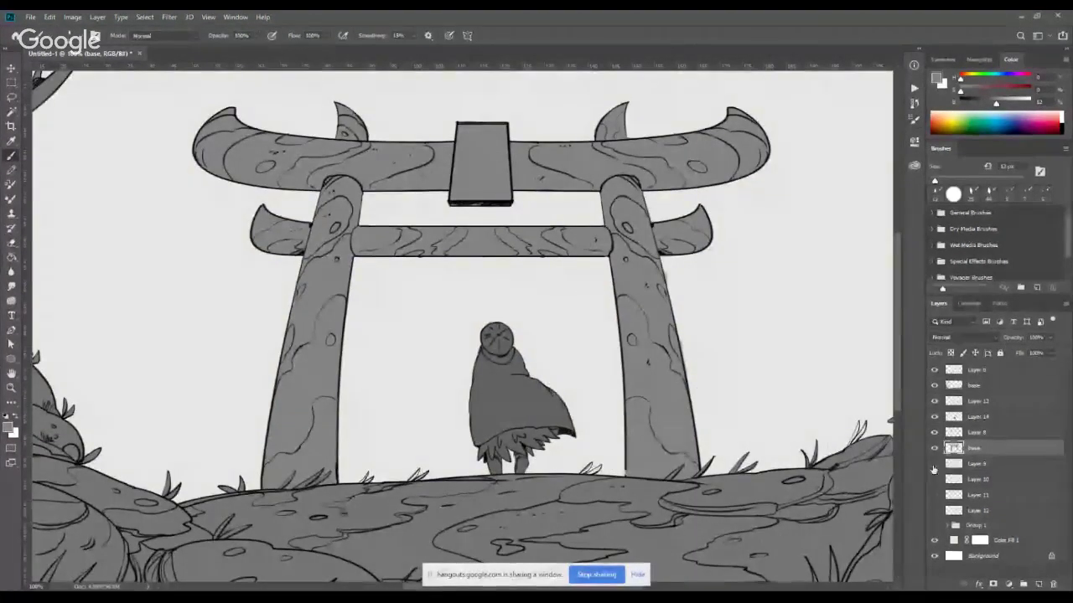
pyautogui.click(935, 465)
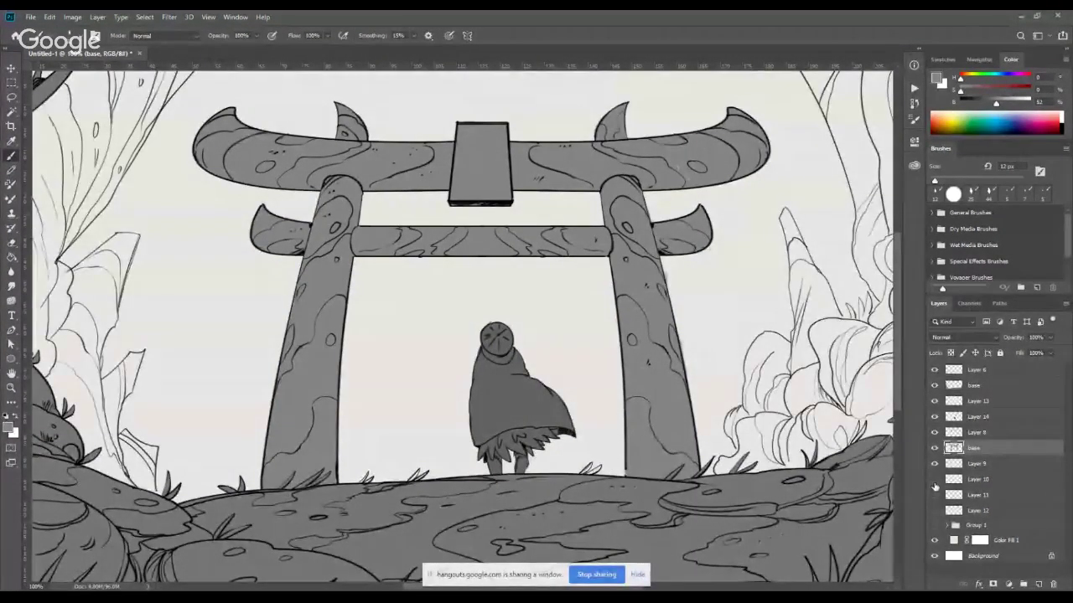
pyautogui.click(934, 464)
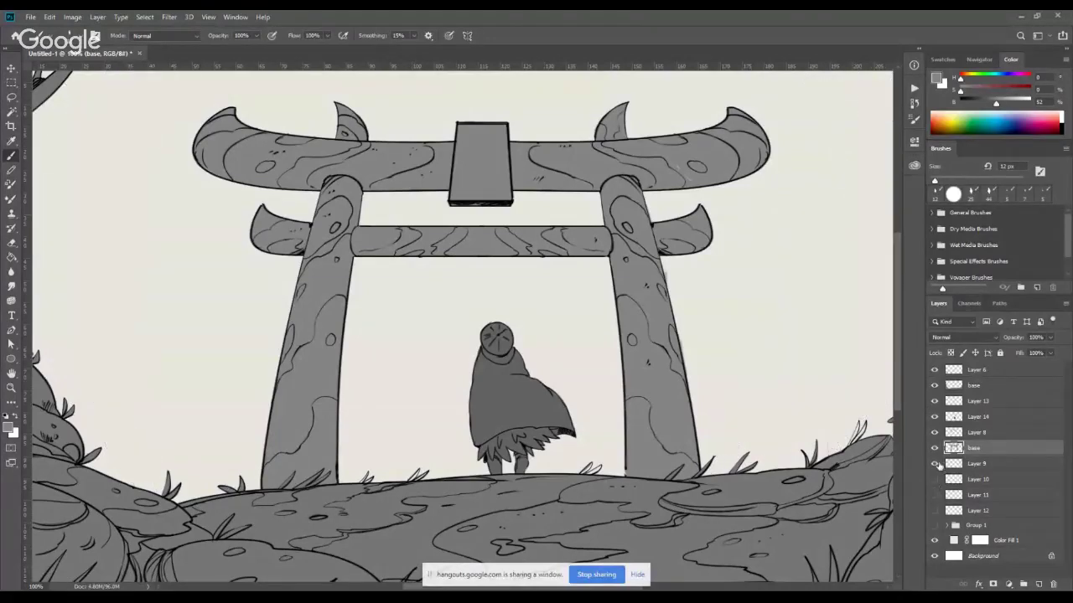
pyautogui.click(934, 464)
pyautogui.click(976, 463)
pyautogui.press('e')
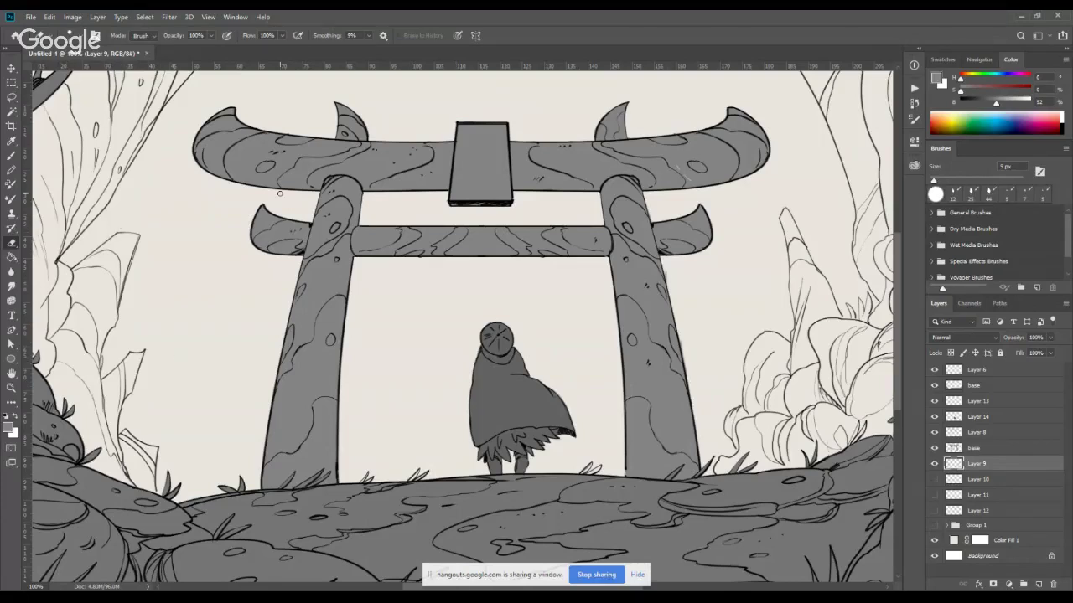
# Add a new layer named base beneath Layer 9 and show Layers 10, 11 and 12.
pyautogui.click(958, 387)
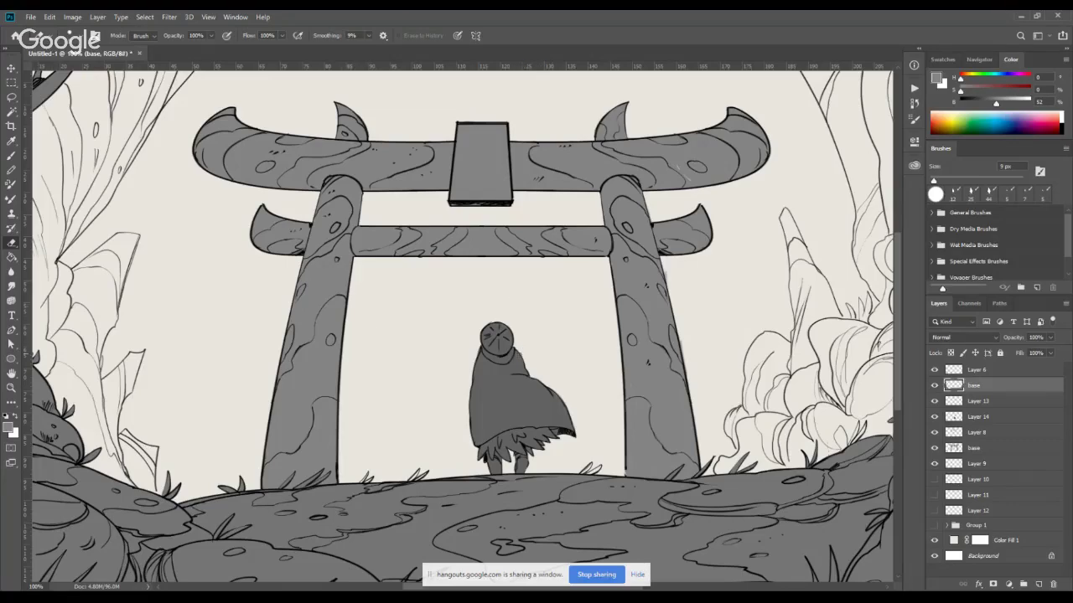
pyautogui.press('b')
pyautogui.hotkey('ctrl', '-')
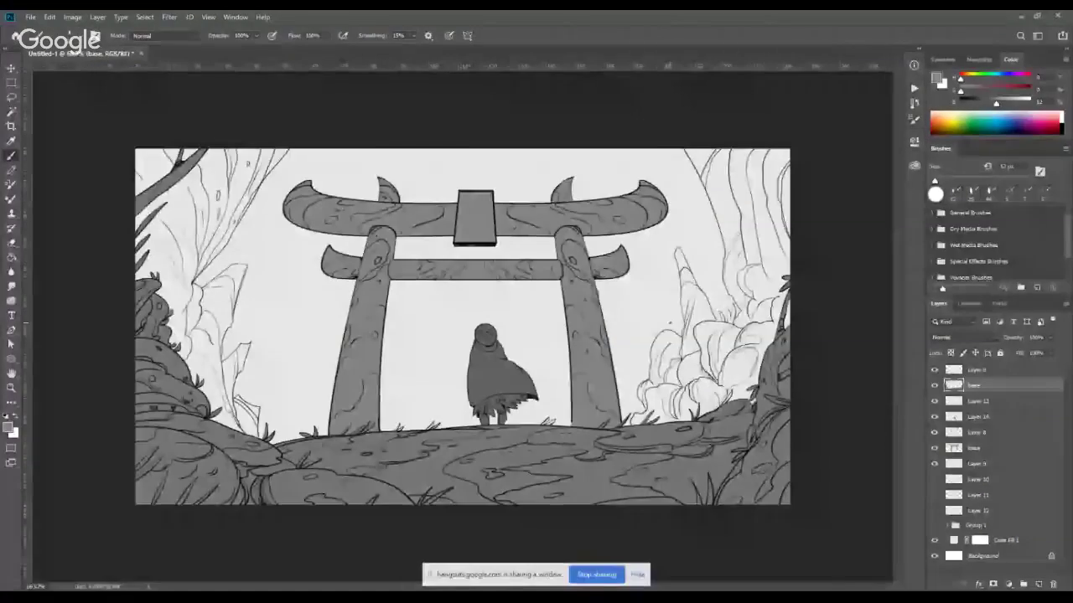
pyautogui.click(934, 479)
pyautogui.click(934, 479)
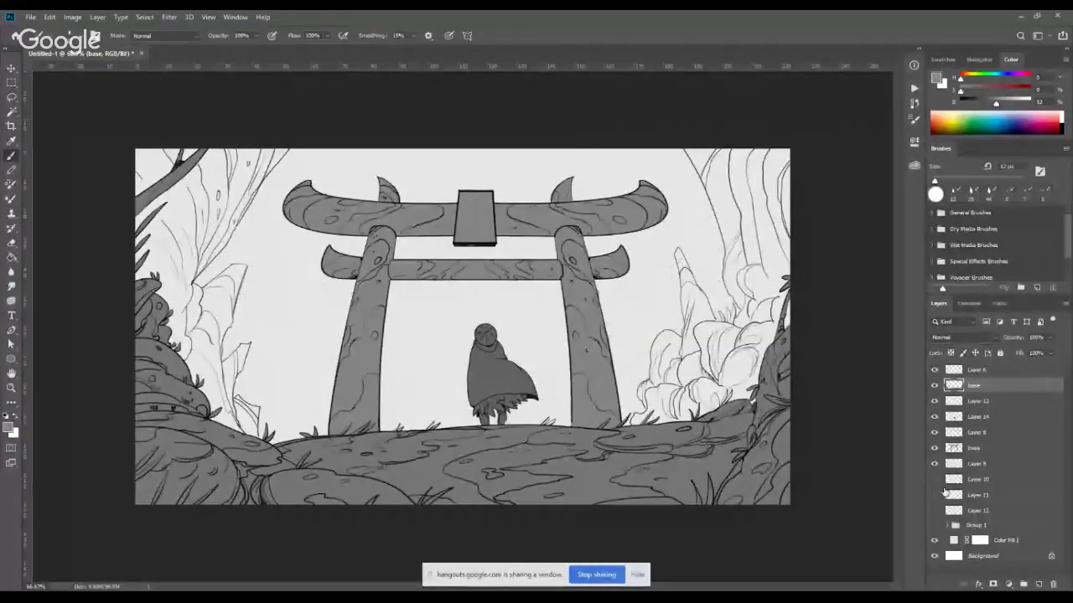
pyautogui.click(934, 463)
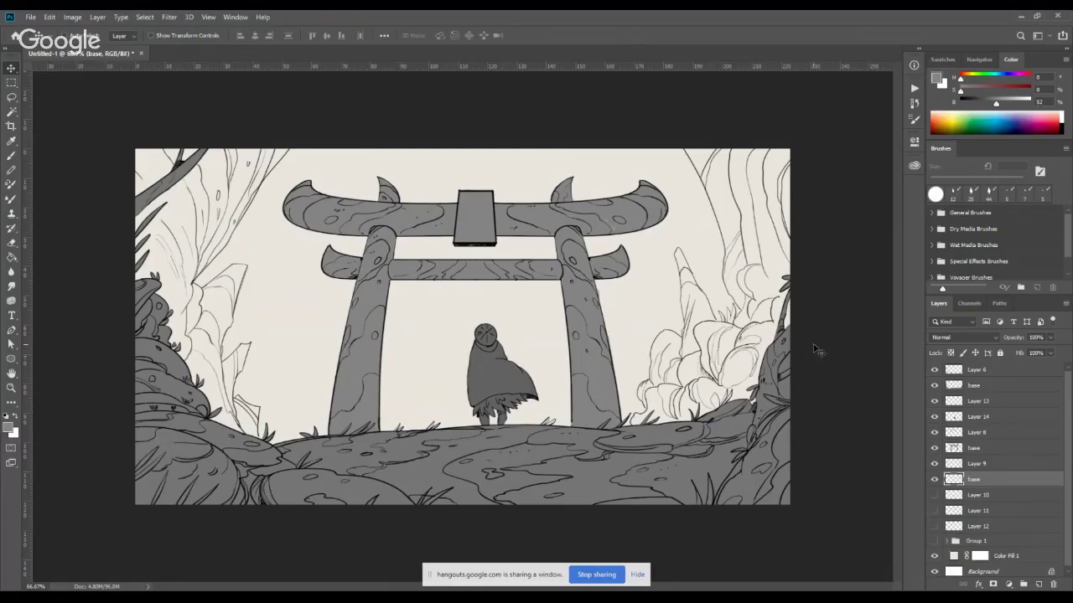
pyautogui.moveTo(934, 495); pyautogui.dragTo(934, 528)
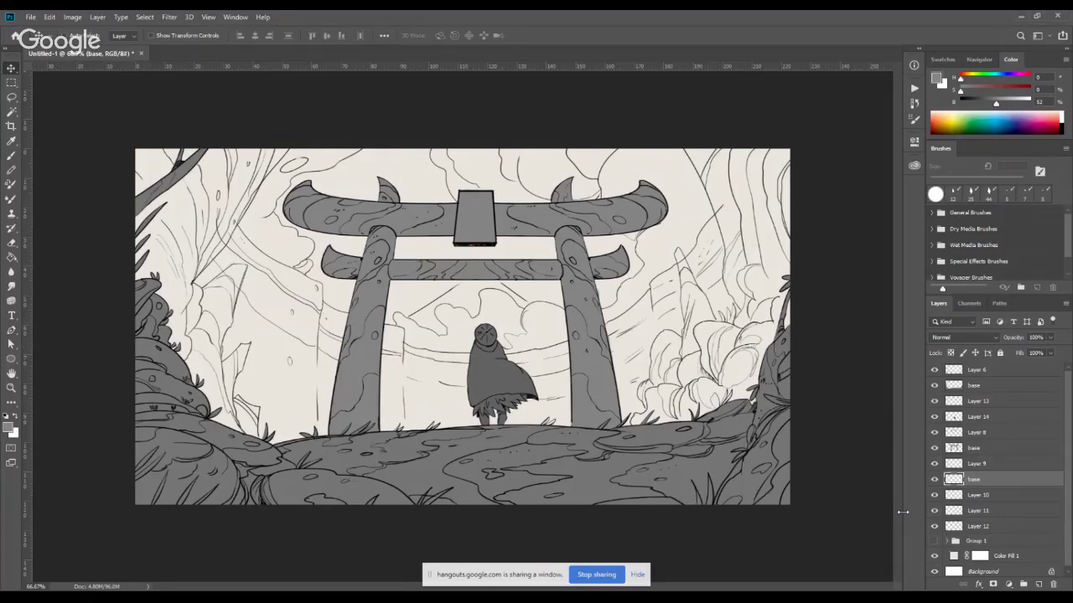
# Add the text "voyager illustration" on a new text layer above Layer 6 and center it above the gate.
pyautogui.click(982, 370)
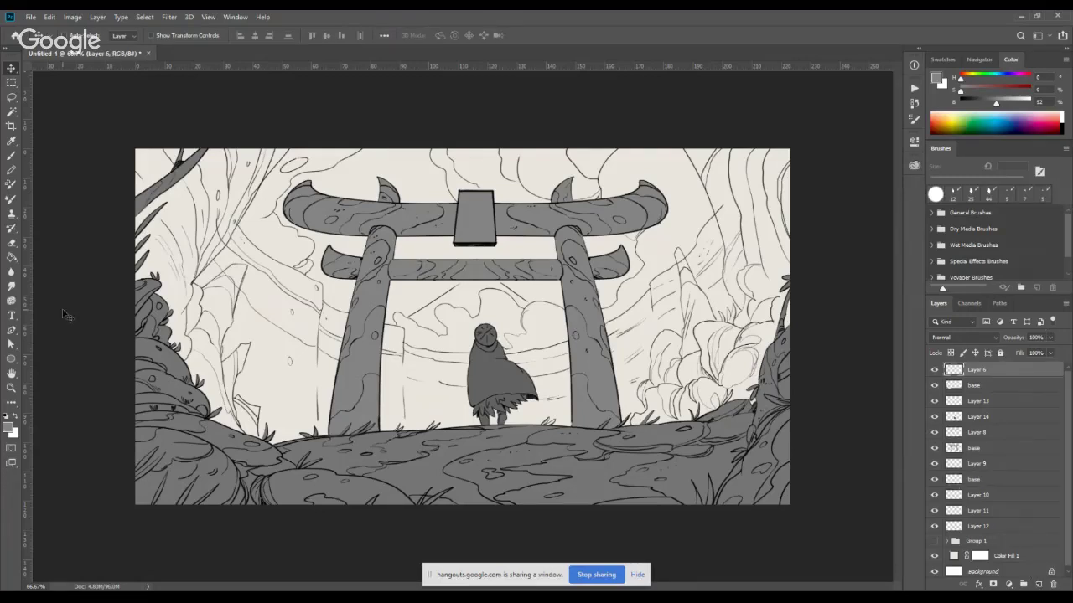
pyautogui.click(16, 317)
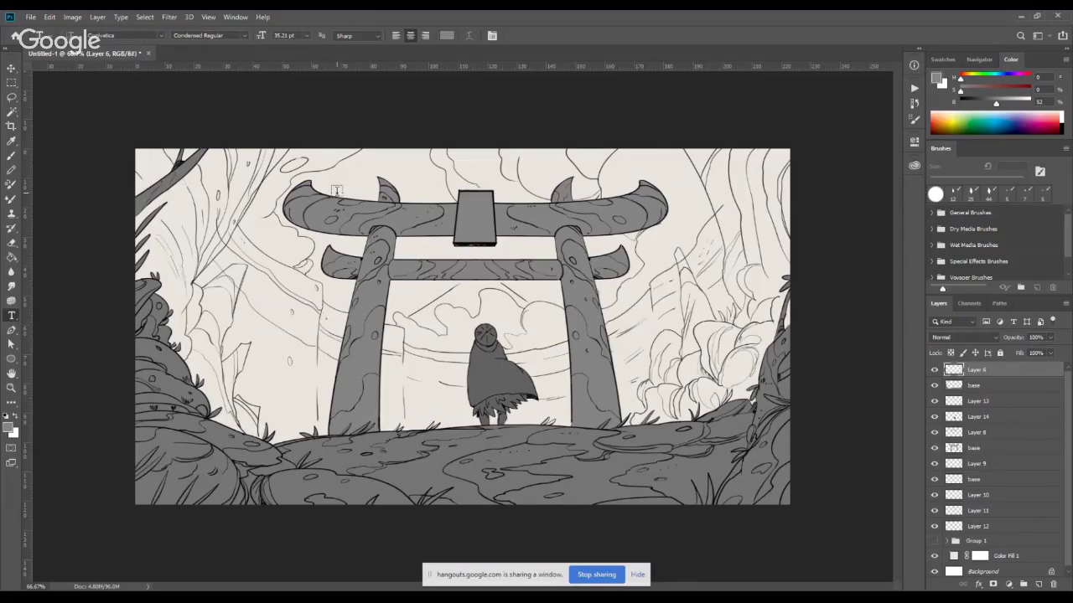
pyautogui.click(416, 171)
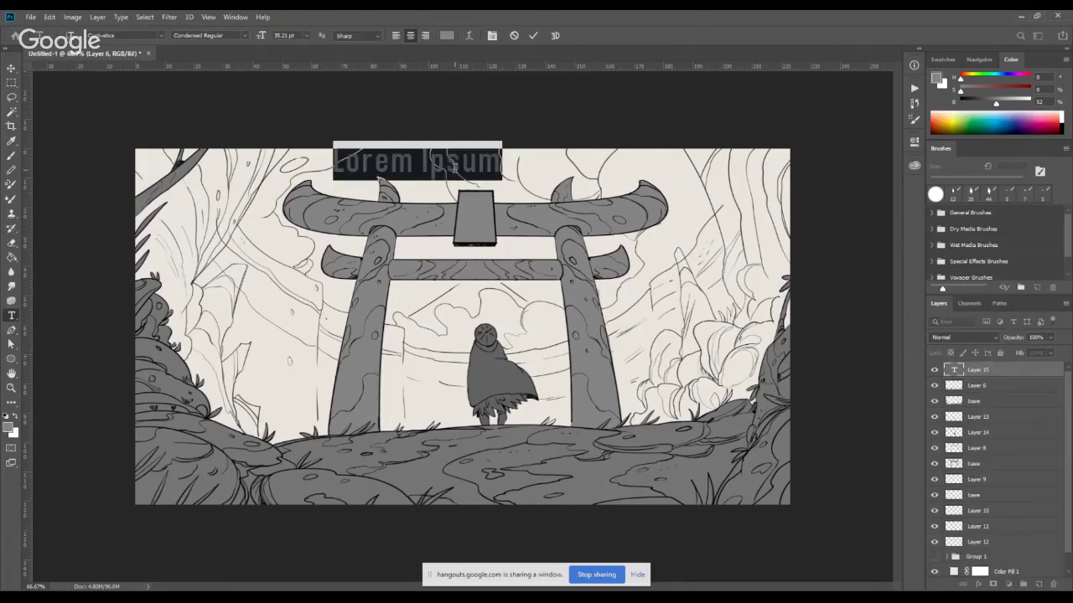
pyautogui.write('vo')
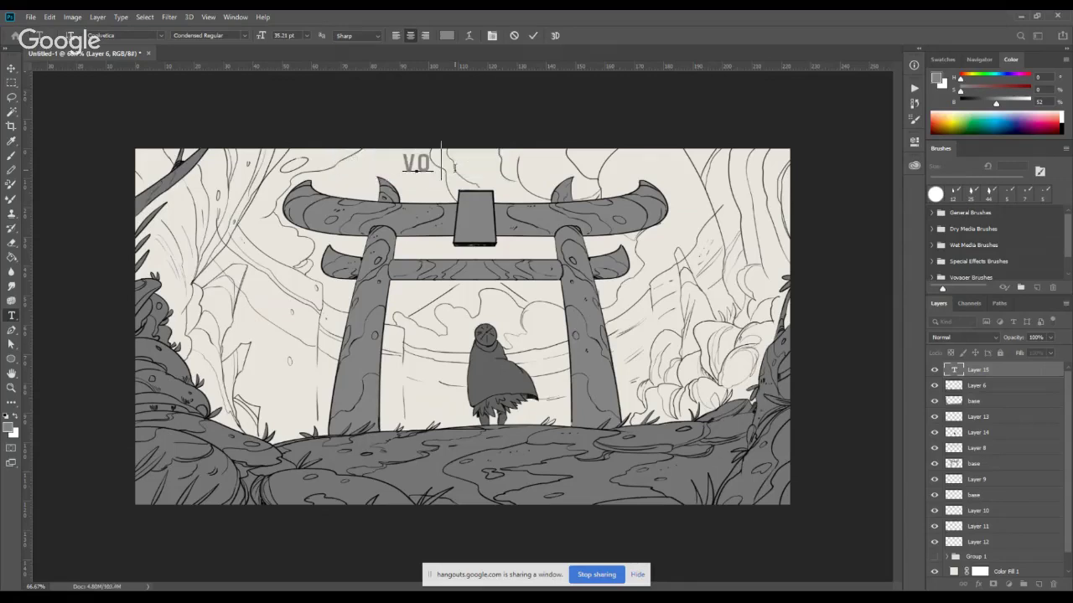
pyautogui.write('yager')
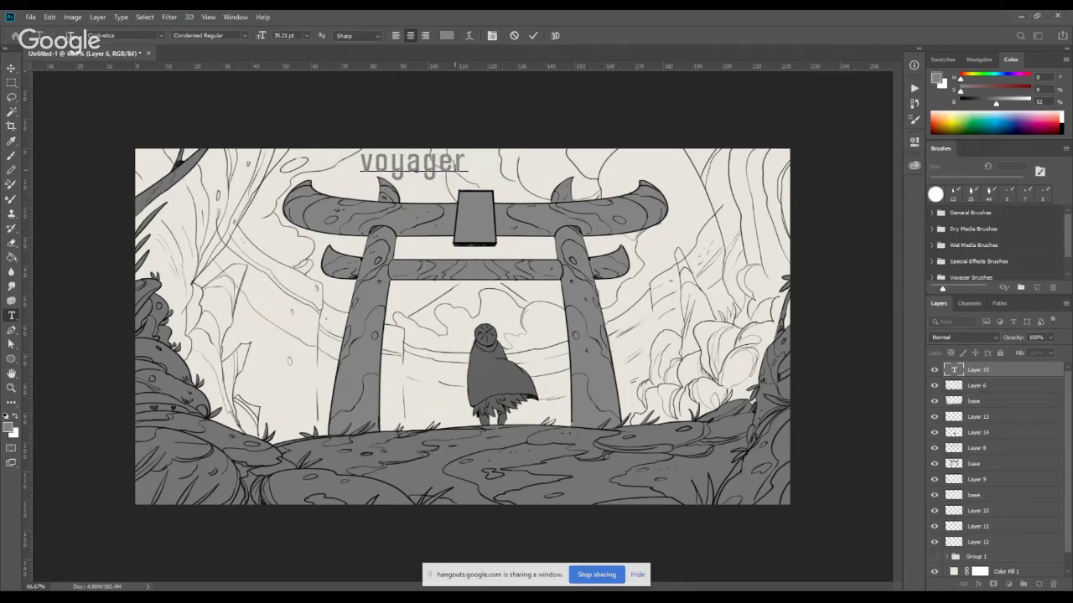
pyautogui.write(' illustrat')
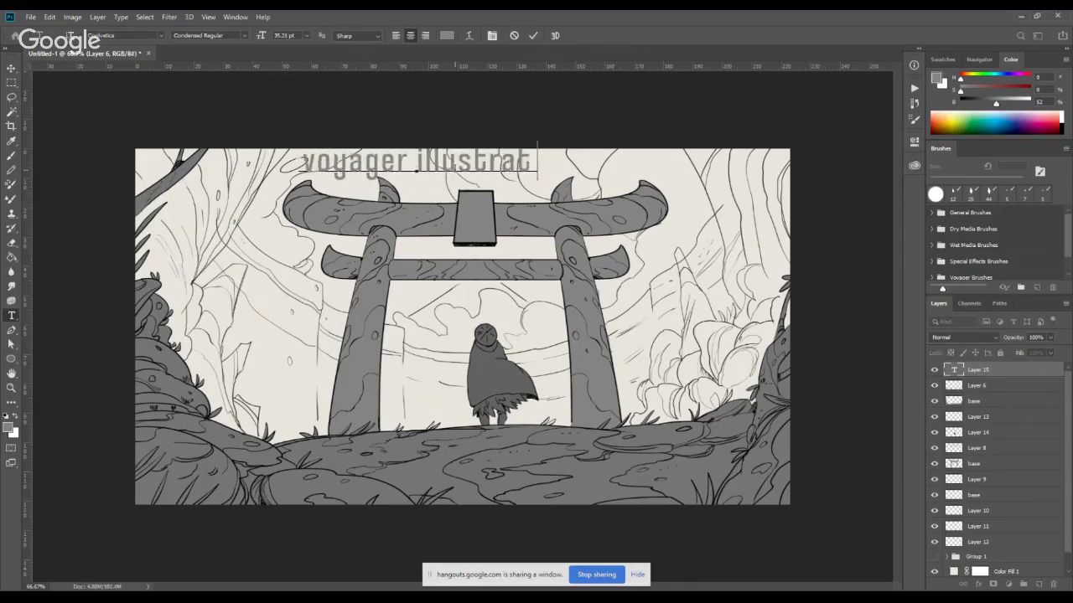
pyautogui.write('ion')
pyautogui.click(11, 71)
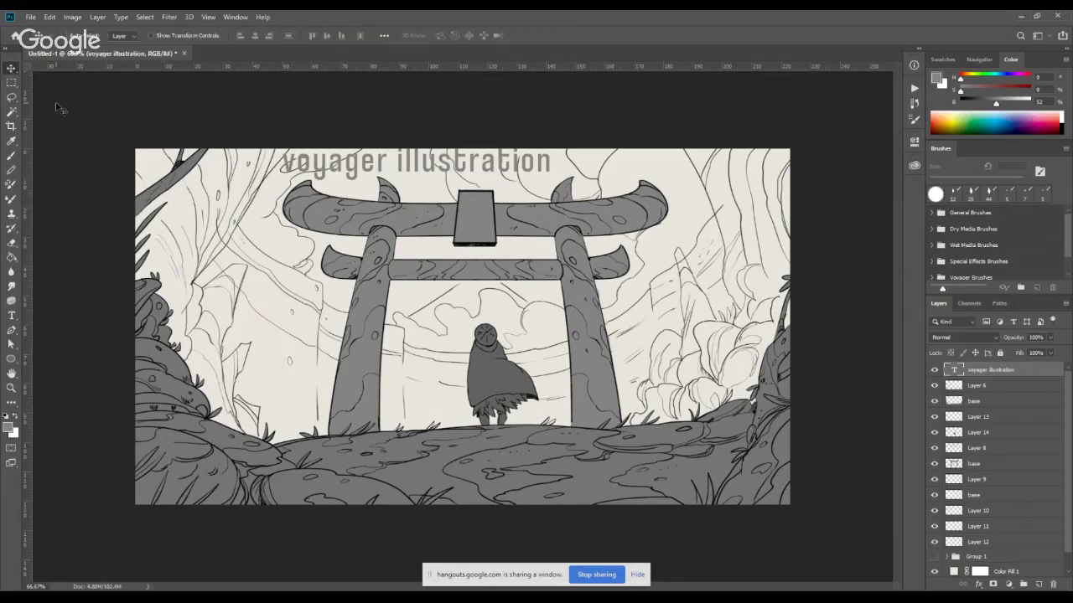
pyautogui.moveTo(465, 178); pyautogui.dragTo(513, 182)
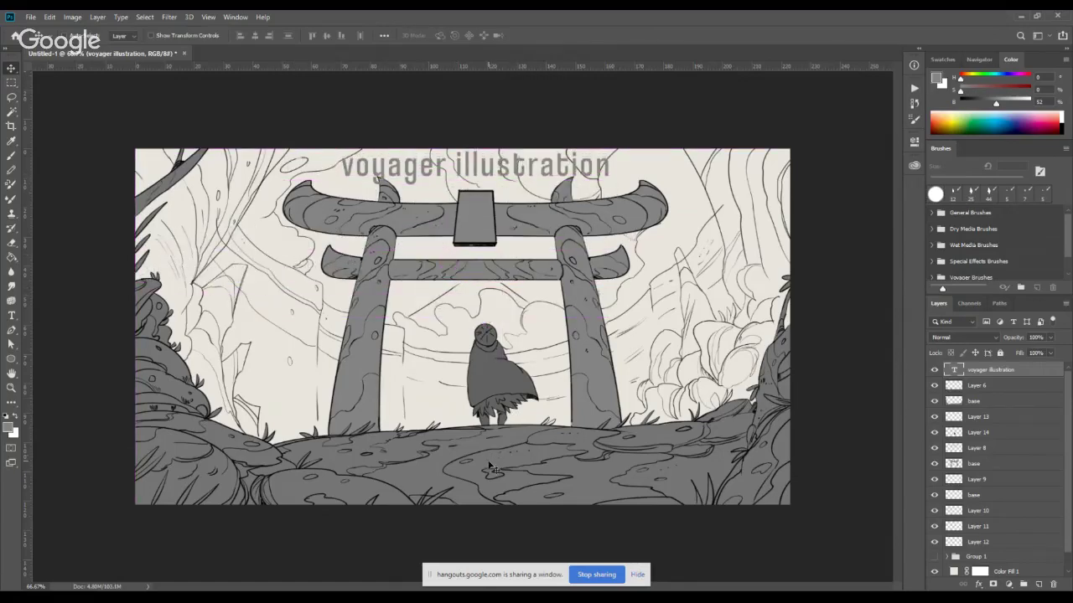